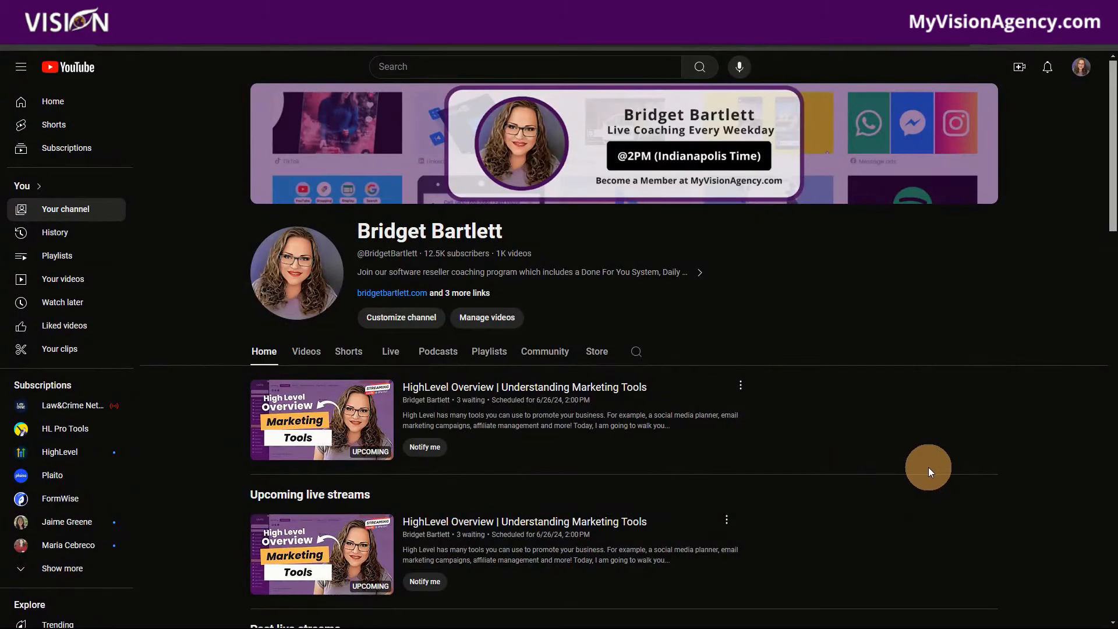
Step: Look through the YouTube channel's upcoming and past live streams and the software reseller coaching program page
{"action": "scroll", "coordinate": [910, 461], "scroll_direction": "down", "scroll_amount": 4}
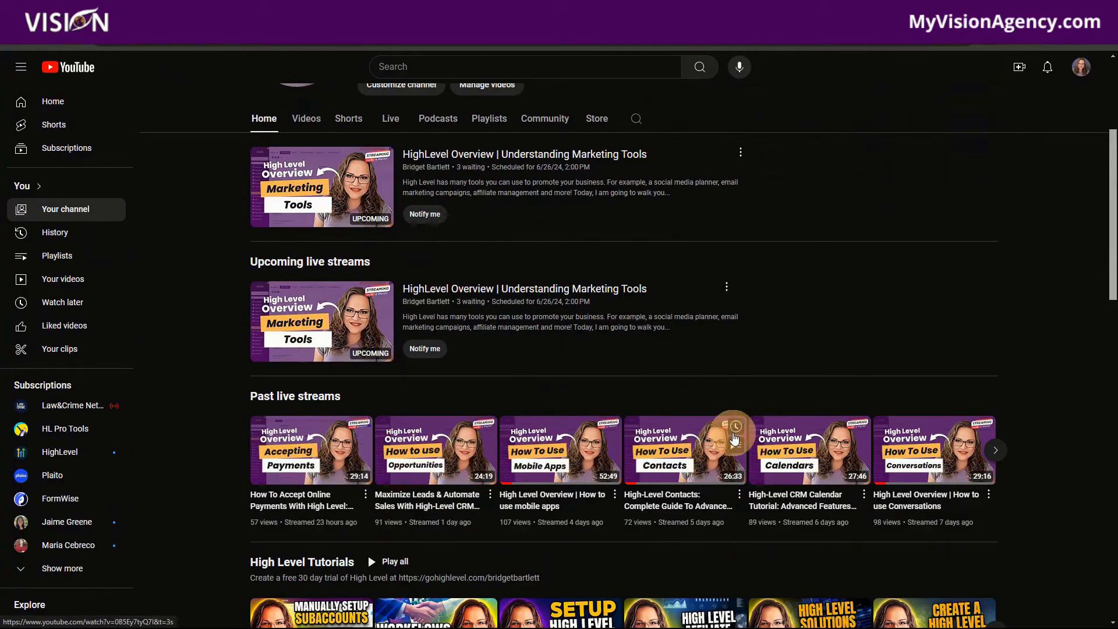
{"action": "scroll", "coordinate": [394, 143], "scroll_direction": "up", "scroll_amount": 1}
{"action": "left_click", "coordinate": [489, 177]}
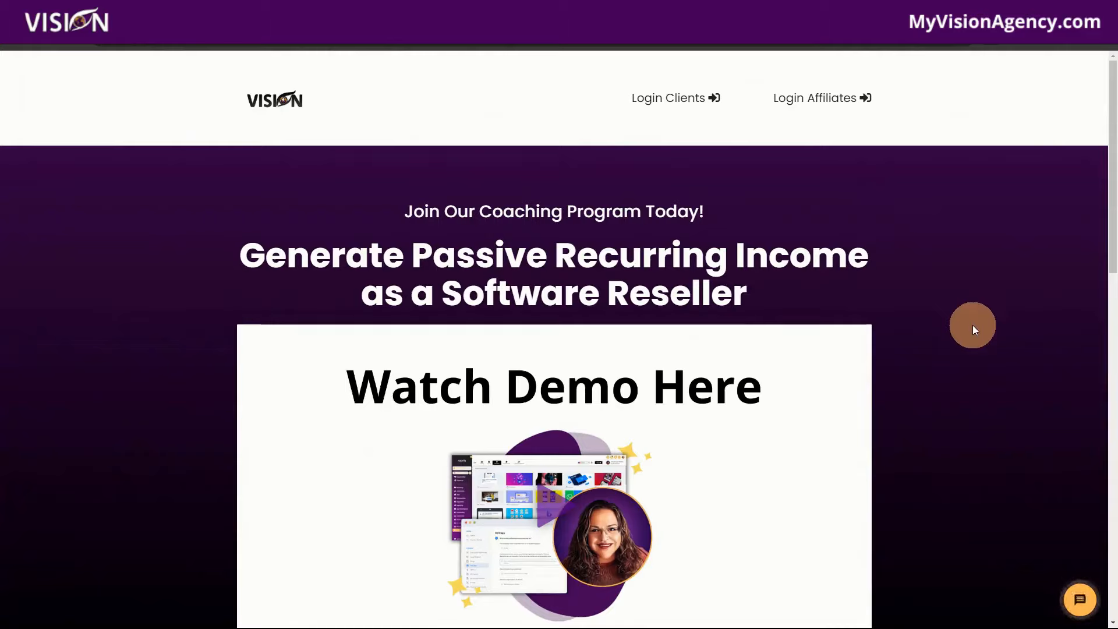
{"action": "scroll", "coordinate": [972, 326], "scroll_direction": "down", "scroll_amount": 4}
{"action": "scroll", "coordinate": [974, 328], "scroll_direction": "down", "scroll_amount": 3}
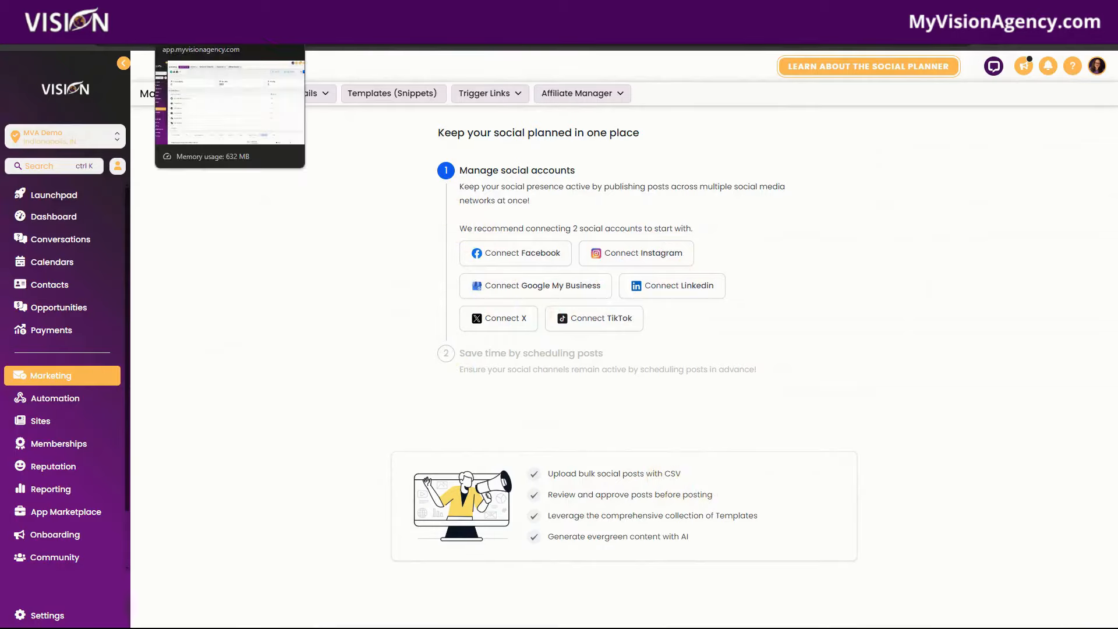
Step: Switch to the My Vision Agency social planner and view its list of connected social accounts
{"action": "left_click", "coordinate": [227, 32]}
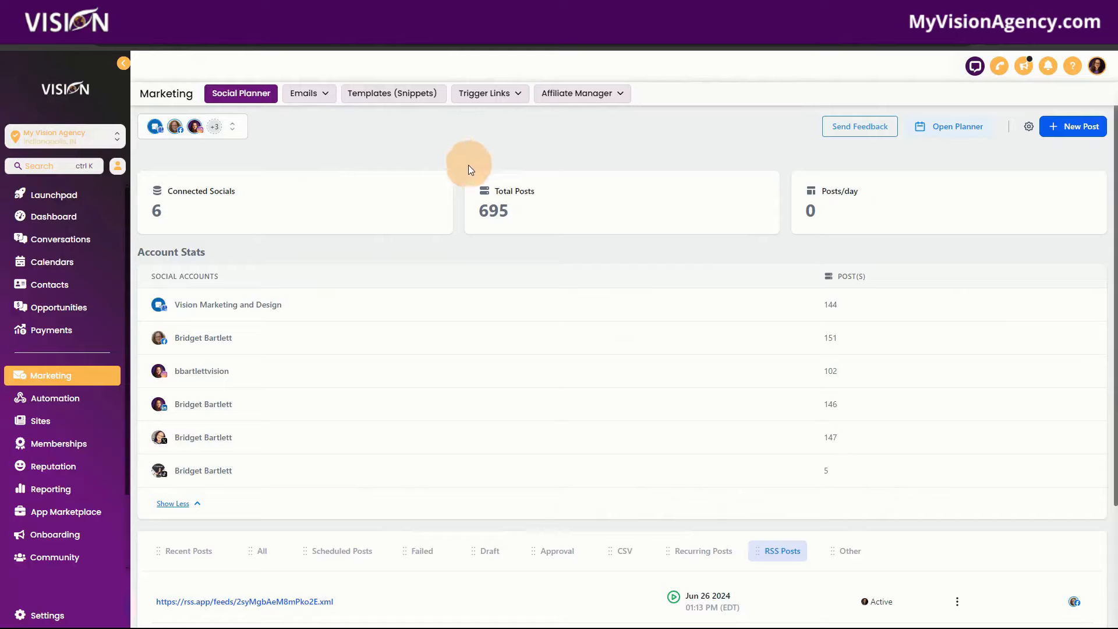
{"action": "left_click", "coordinate": [230, 126]}
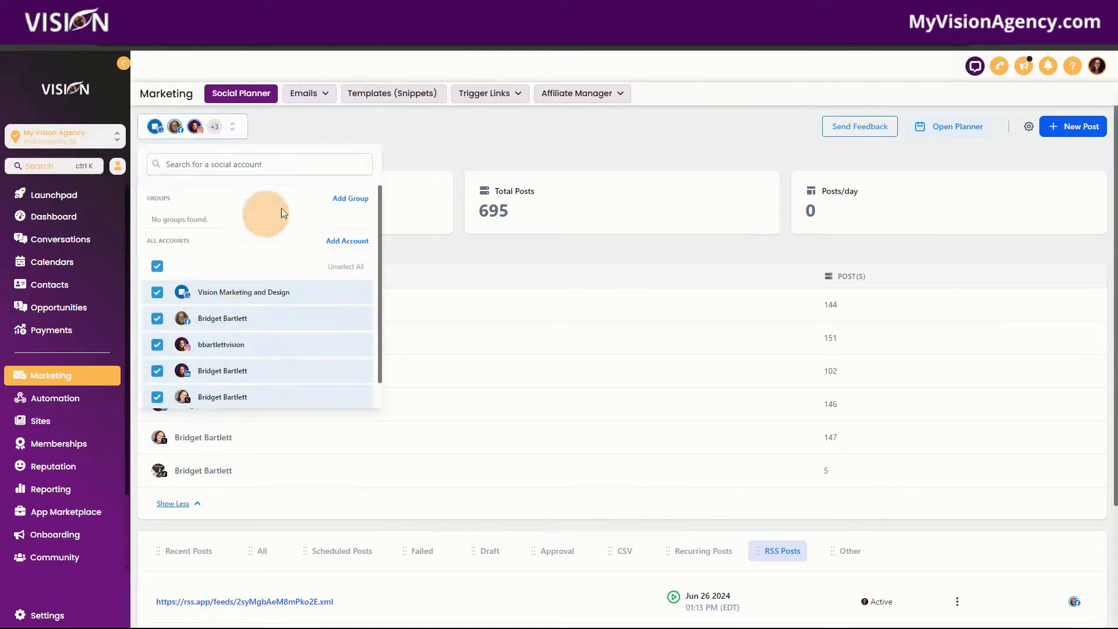
{"action": "left_click", "coordinate": [499, 151]}
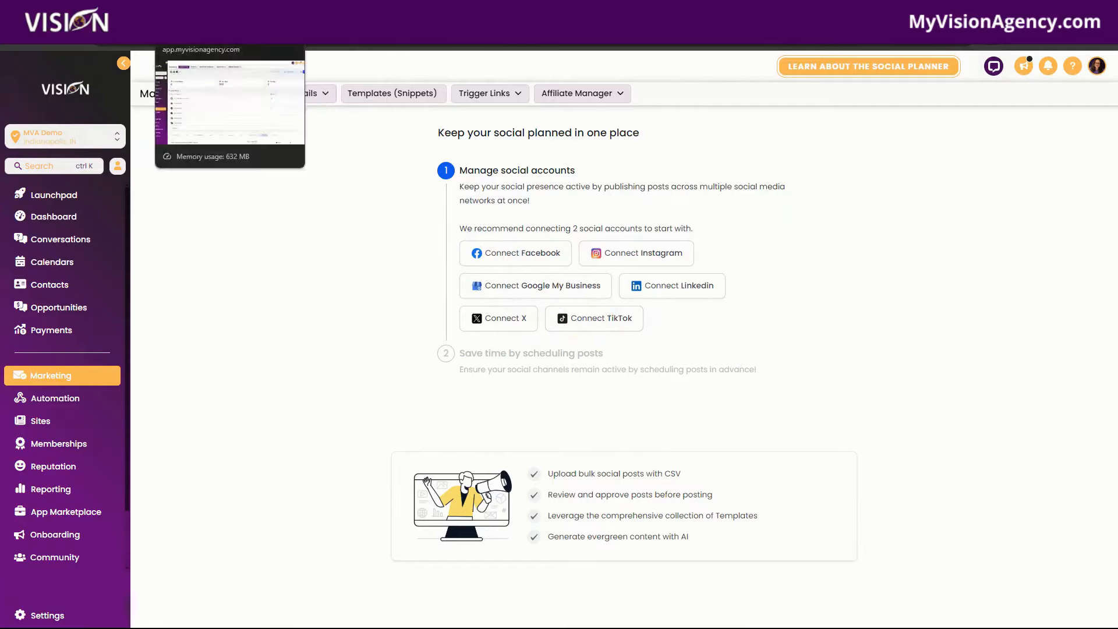
{"action": "left_click", "coordinate": [192, 34]}
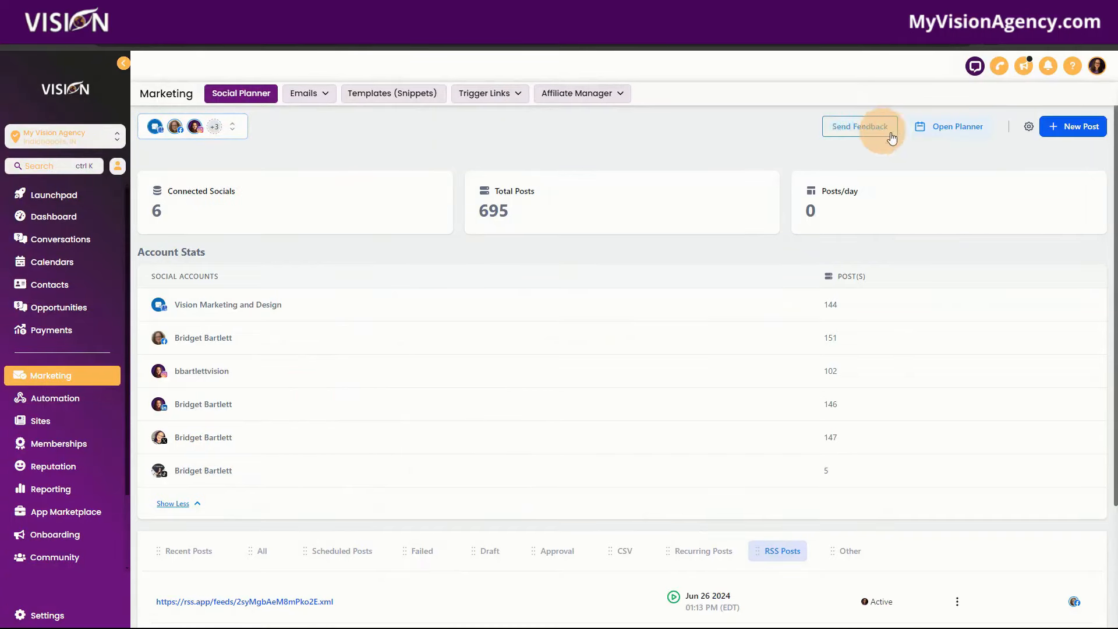
Step: Open the monthly post planner and display its filters for post type, content type and status
{"action": "left_click", "coordinate": [954, 127]}
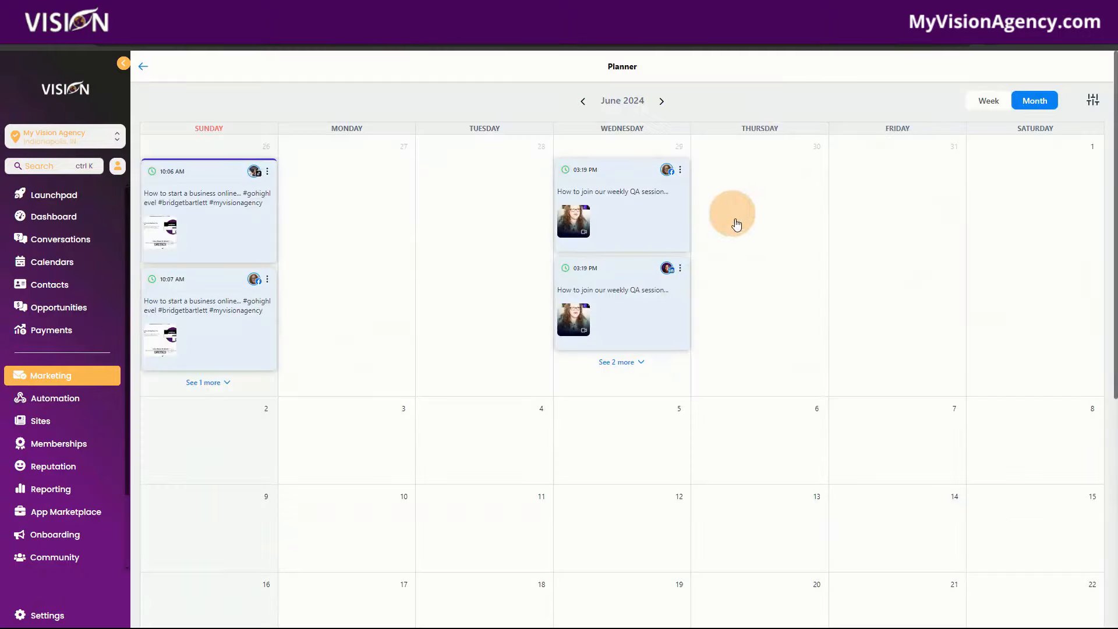
{"action": "left_click", "coordinate": [1095, 102]}
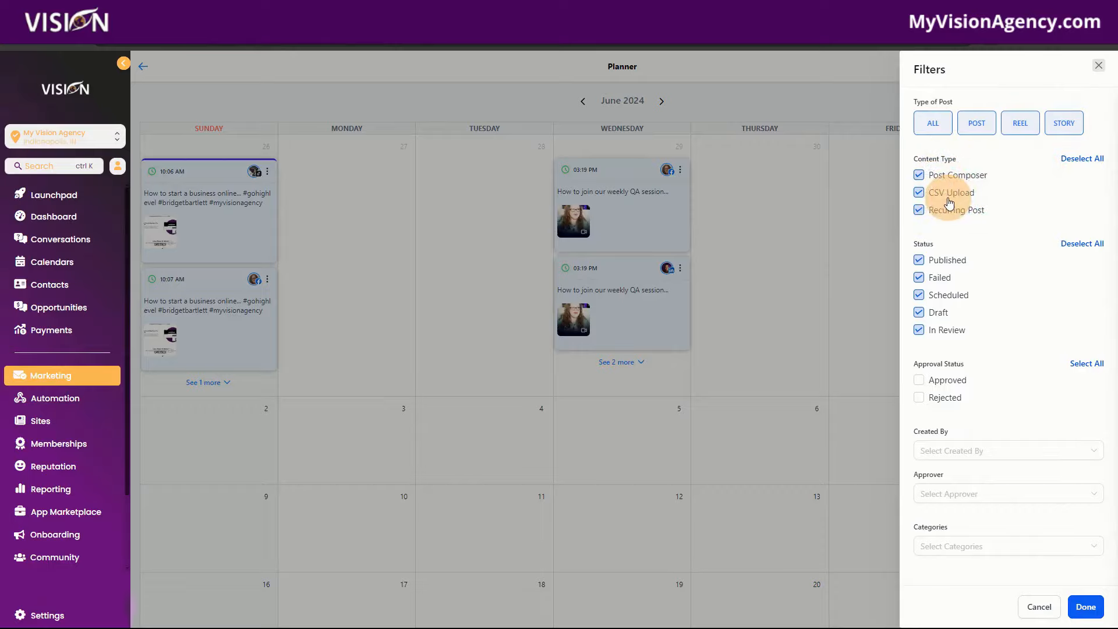
{"action": "left_click", "coordinate": [939, 213]}
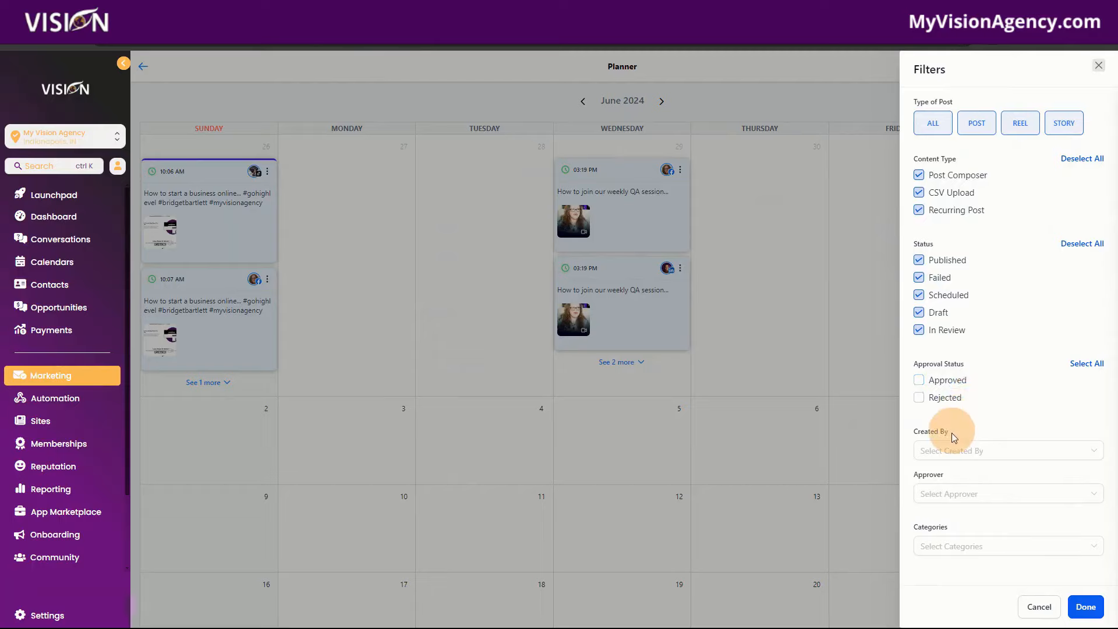
Step: View the Created By choices and include both Approved and Rejected in the planner's approval status filter
{"action": "left_click", "coordinate": [951, 453]}
{"action": "left_click", "coordinate": [971, 395]}
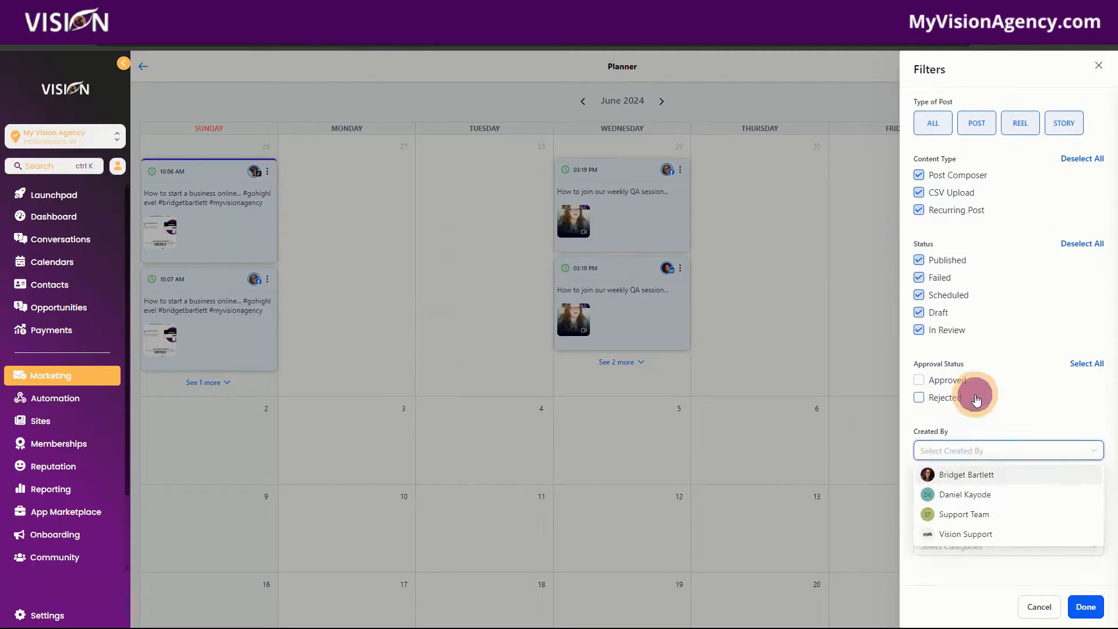
{"action": "left_click", "coordinate": [957, 493]}
{"action": "left_click", "coordinate": [958, 453]}
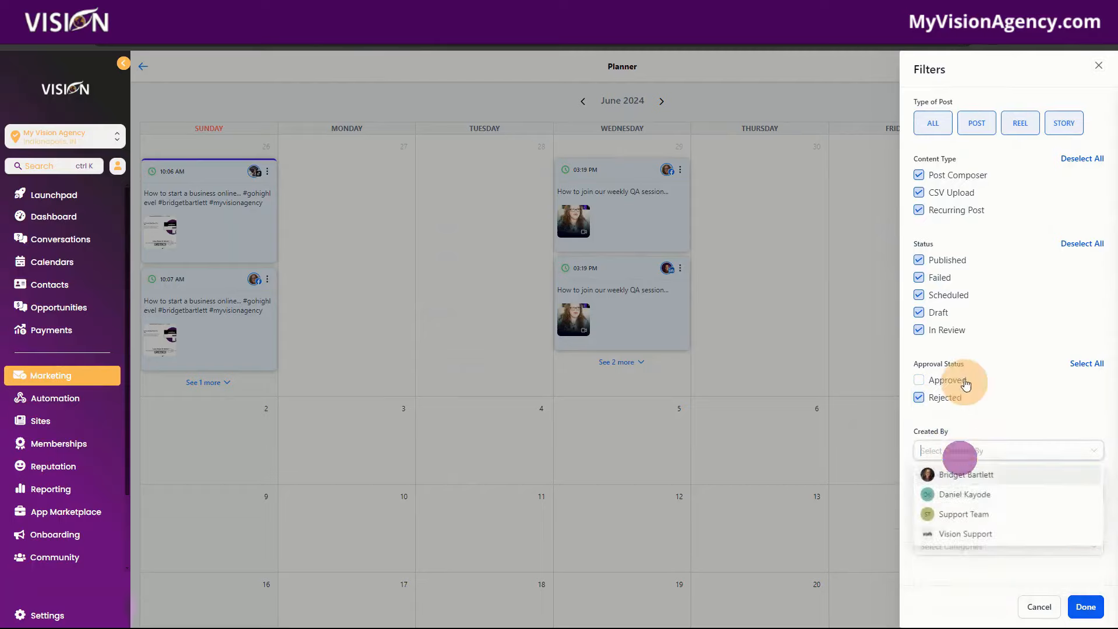
{"action": "left_click", "coordinate": [966, 380]}
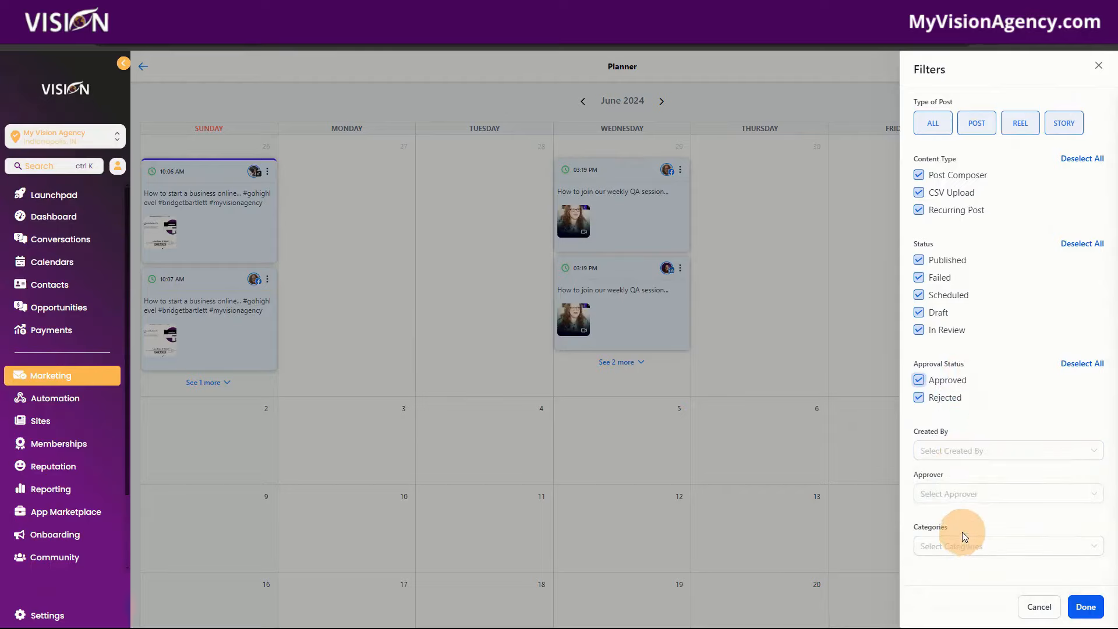
Step: View the available category filters, cancel the filter changes and return to the social planner overview
{"action": "left_click", "coordinate": [956, 545]}
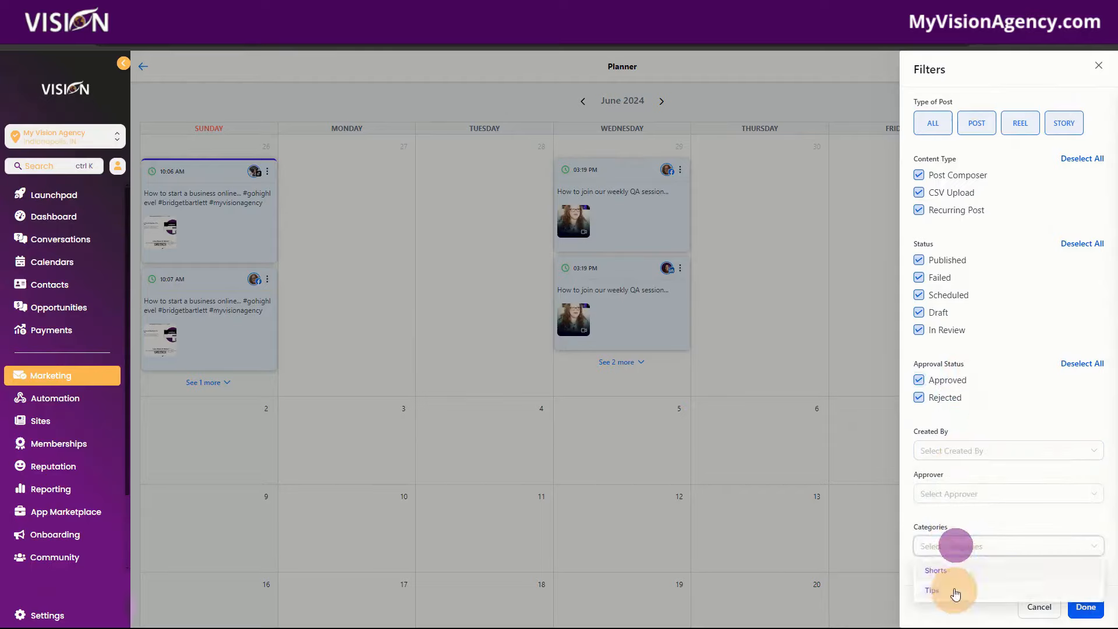
{"action": "left_click", "coordinate": [946, 519]}
{"action": "left_click", "coordinate": [940, 542]}
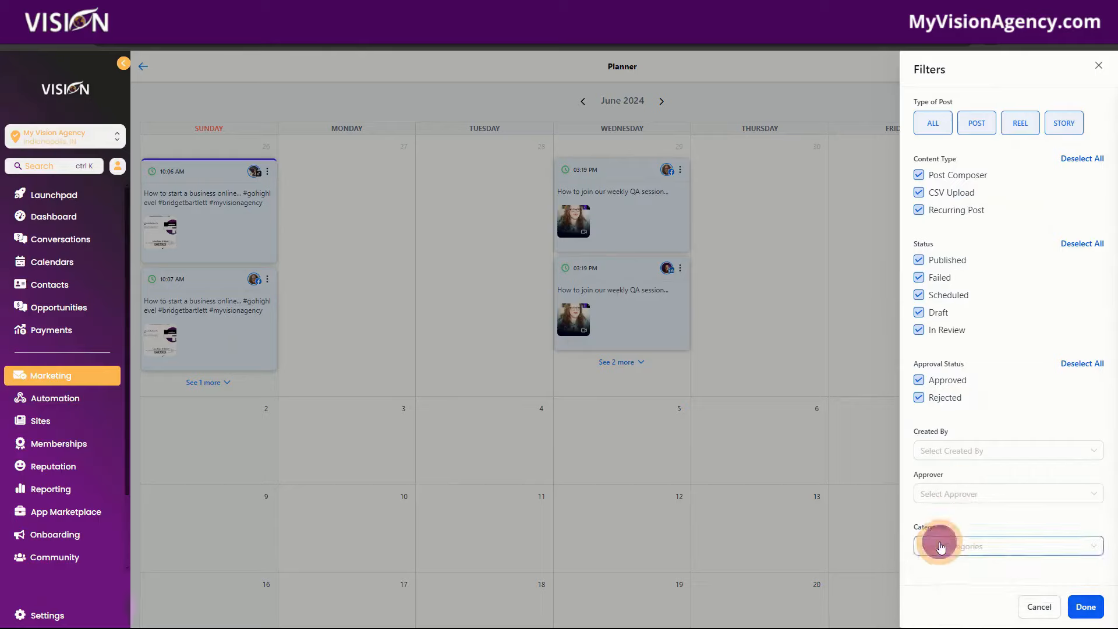
{"action": "left_click", "coordinate": [943, 517]}
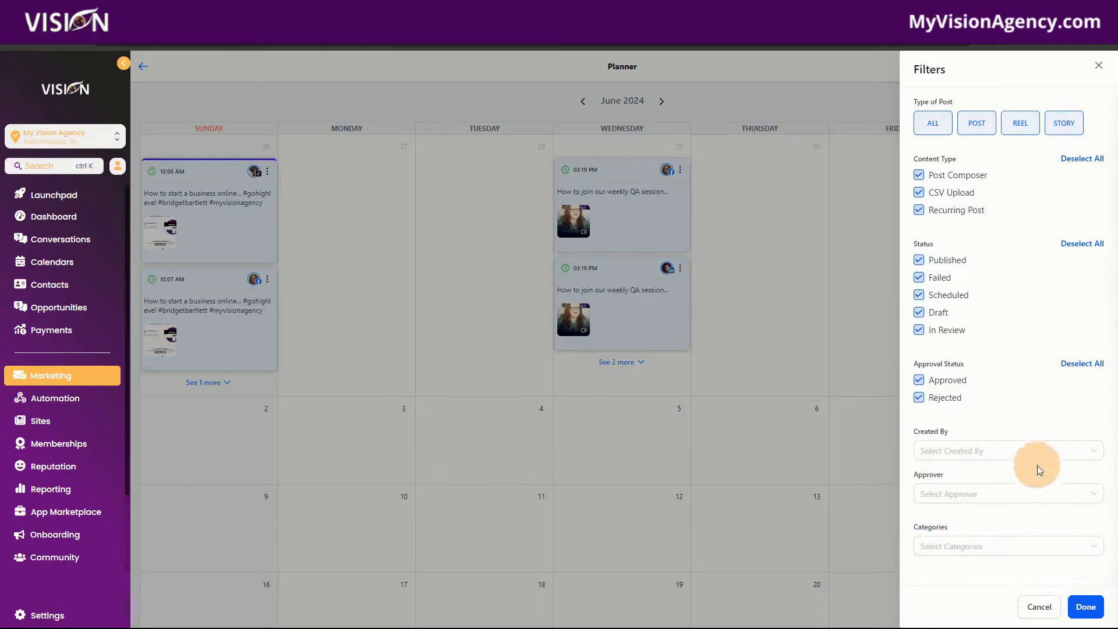
{"action": "left_click", "coordinate": [1031, 609]}
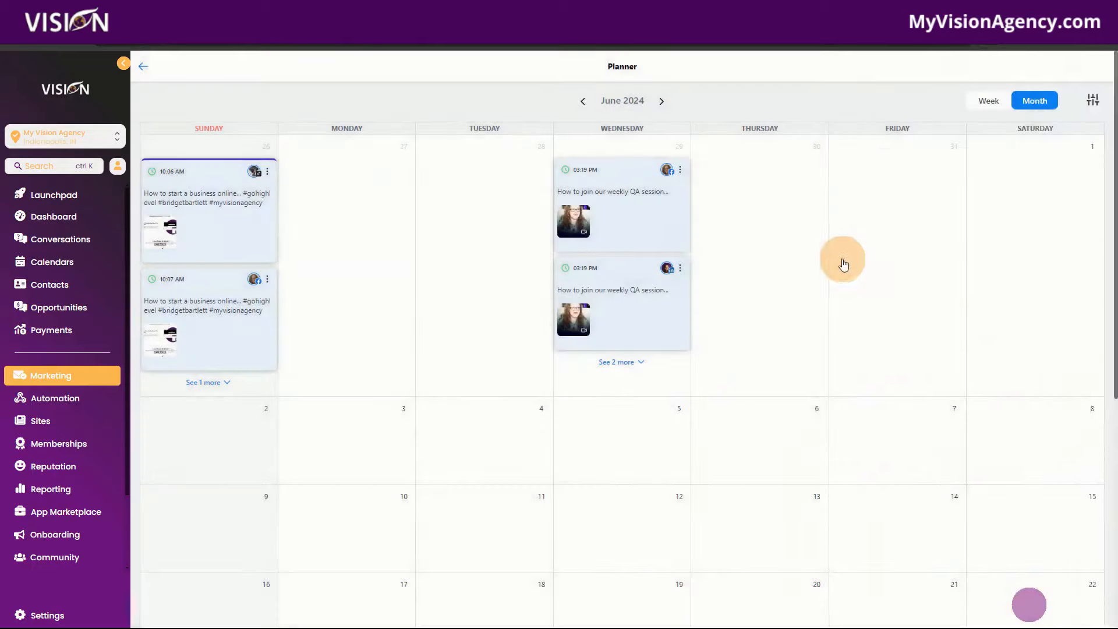
{"action": "left_click", "coordinate": [138, 63]}
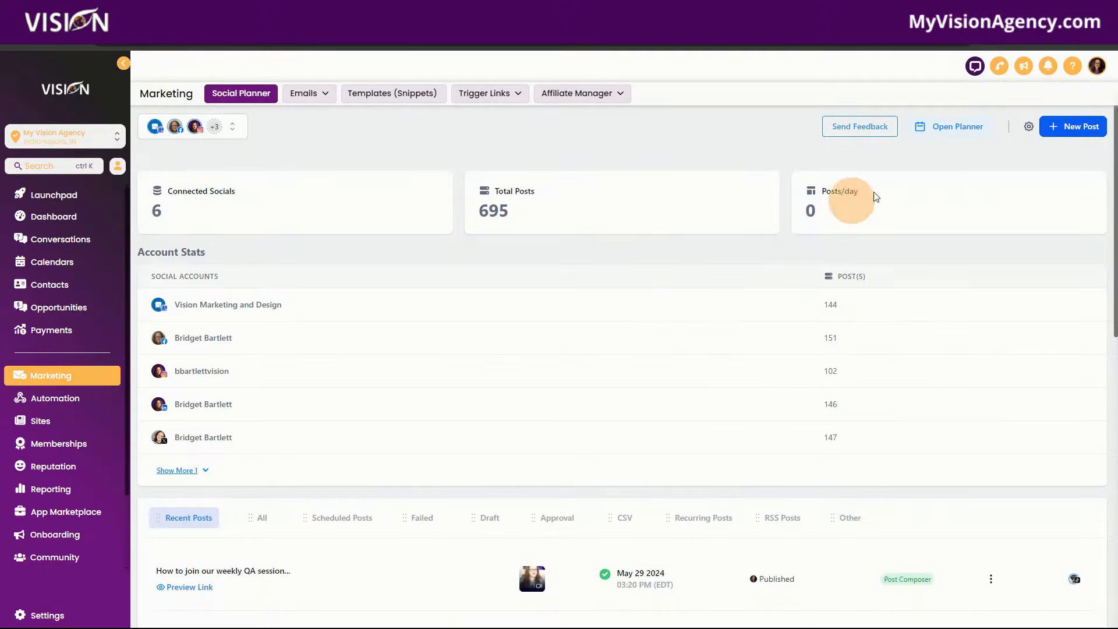
Step: Reopen the planner, browse all May 29, 2024 posts and one post's actions, and return to the overview
{"action": "left_click", "coordinate": [932, 126]}
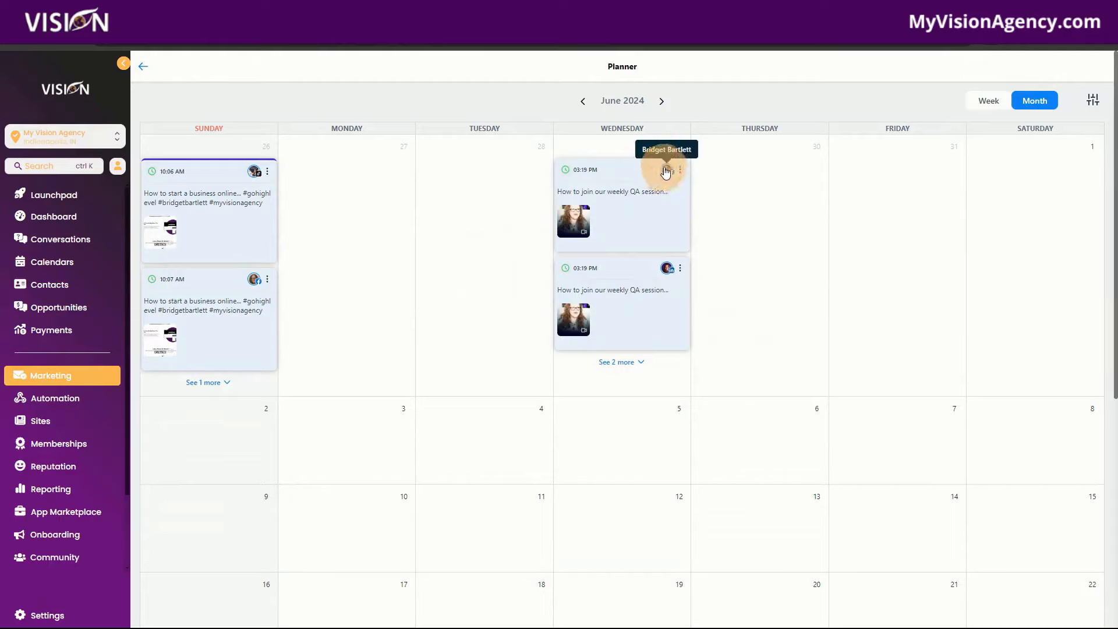
{"action": "left_click", "coordinate": [617, 361]}
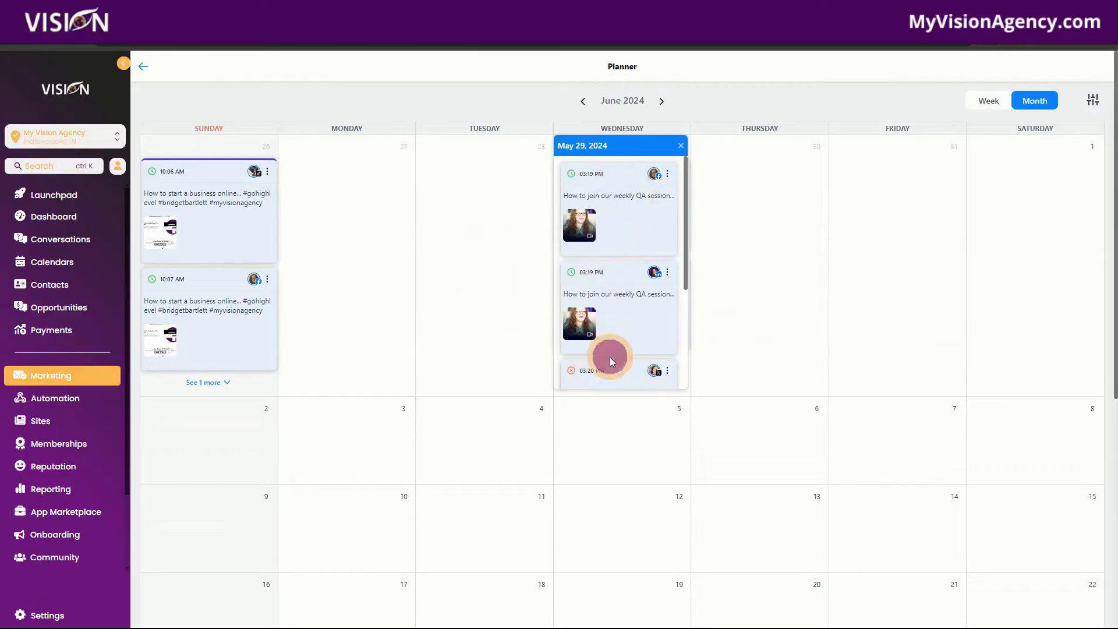
{"action": "scroll", "coordinate": [607, 365], "scroll_direction": "down", "scroll_amount": 1}
{"action": "scroll", "coordinate": [606, 365], "scroll_direction": "down", "scroll_amount": 3}
{"action": "left_click", "coordinate": [666, 254]}
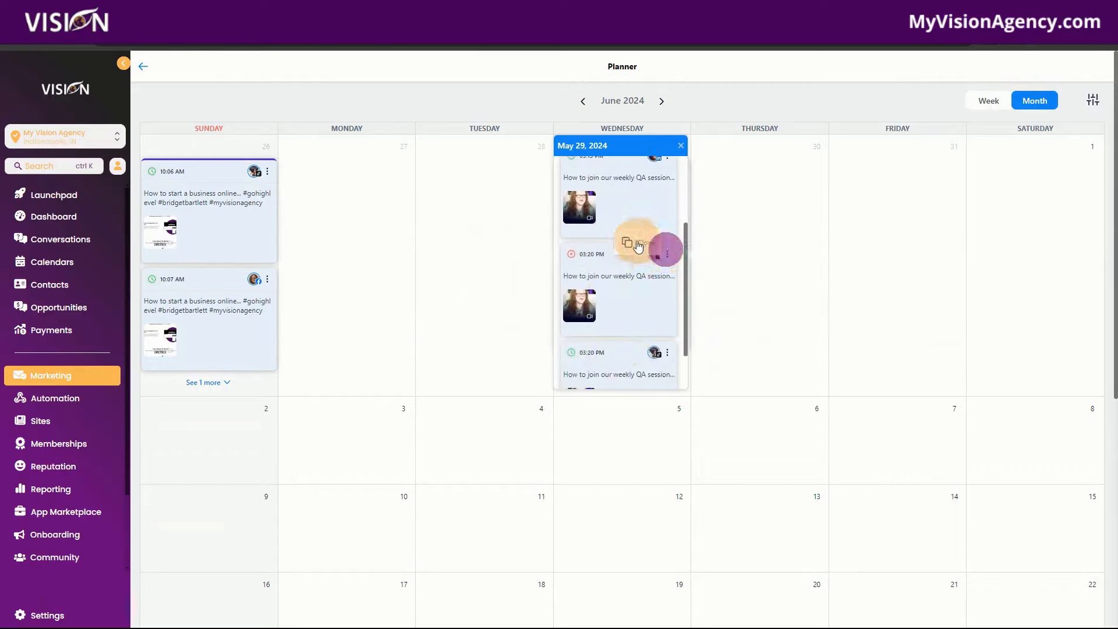
{"action": "left_click", "coordinate": [598, 273]}
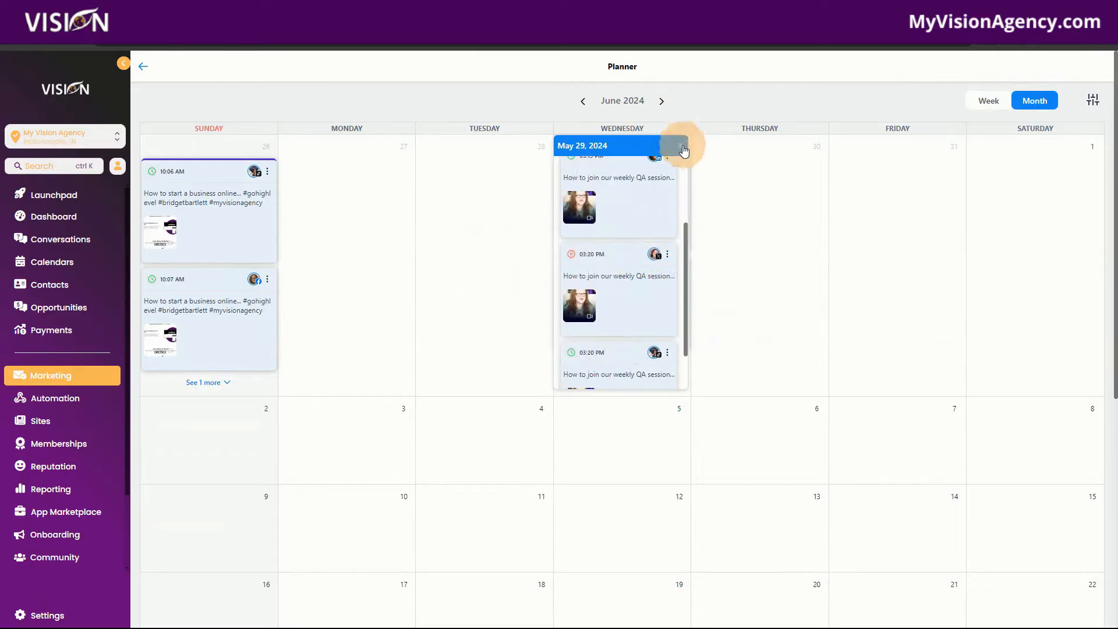
{"action": "left_click", "coordinate": [680, 145]}
{"action": "left_click", "coordinate": [144, 70]}
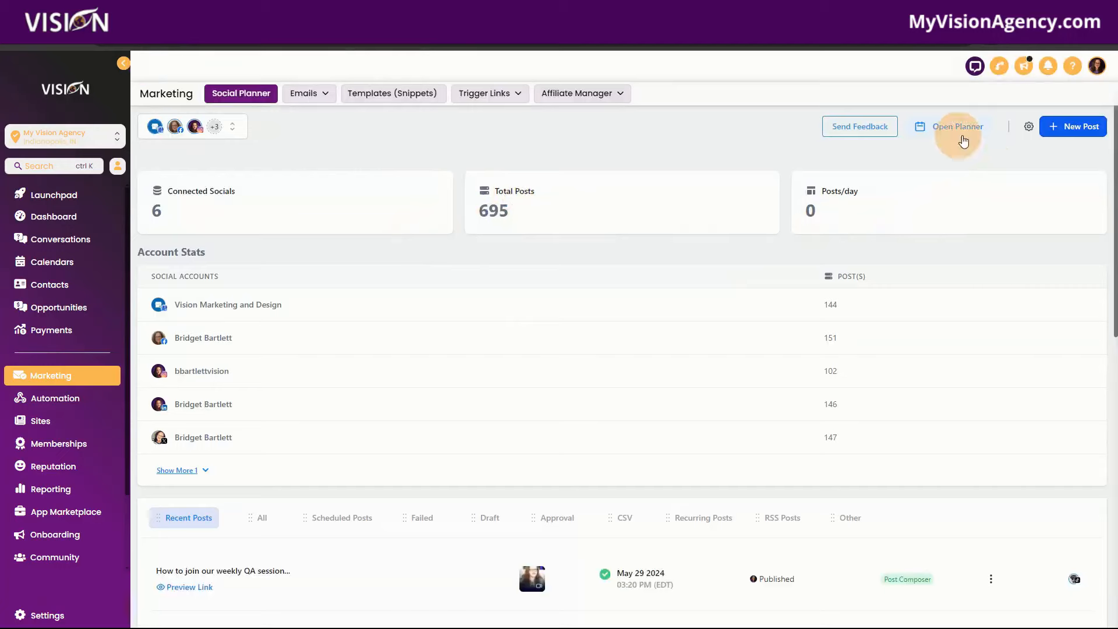
Step: Examine the social planner's notification settings, including the account pre-expiry alert and its email template choices, without saving changes
{"action": "left_click", "coordinate": [1029, 129]}
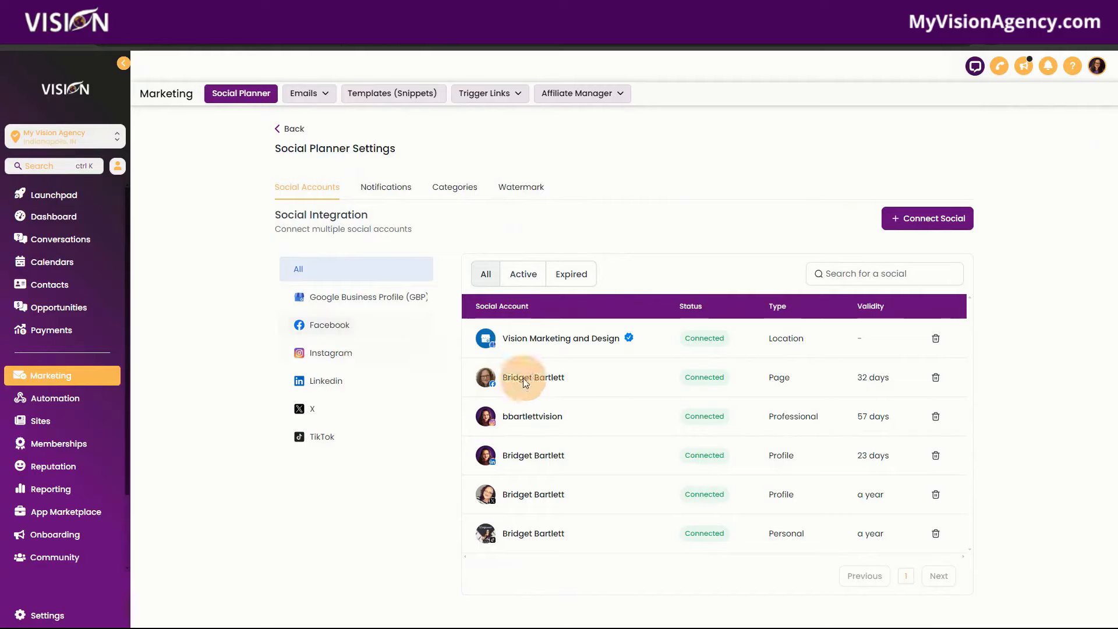
{"action": "left_click", "coordinate": [390, 186]}
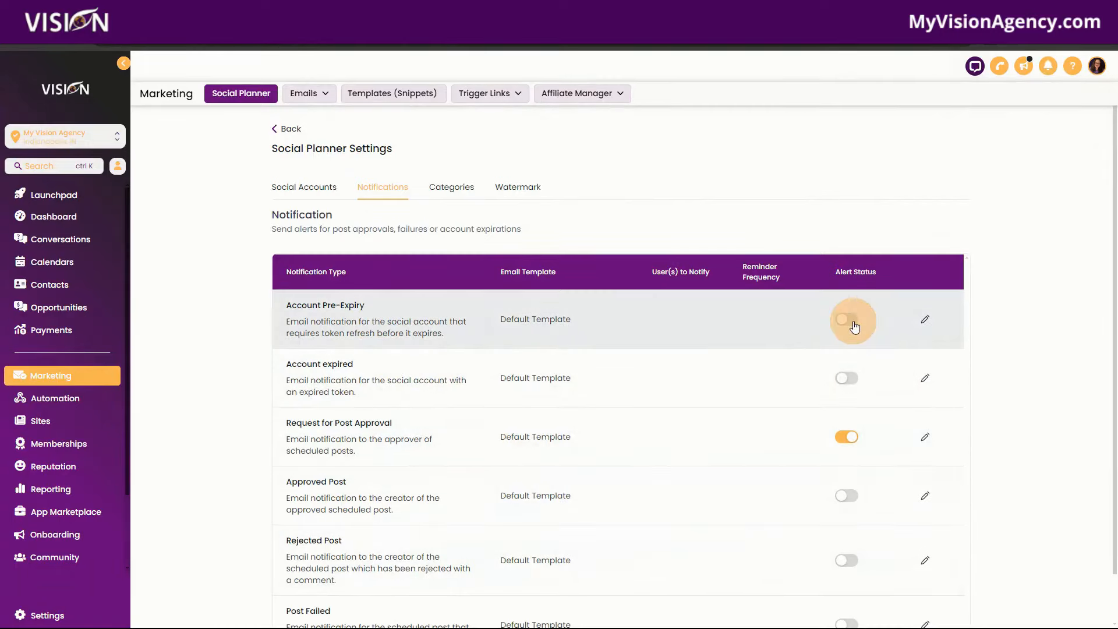
{"action": "left_click", "coordinate": [853, 322]}
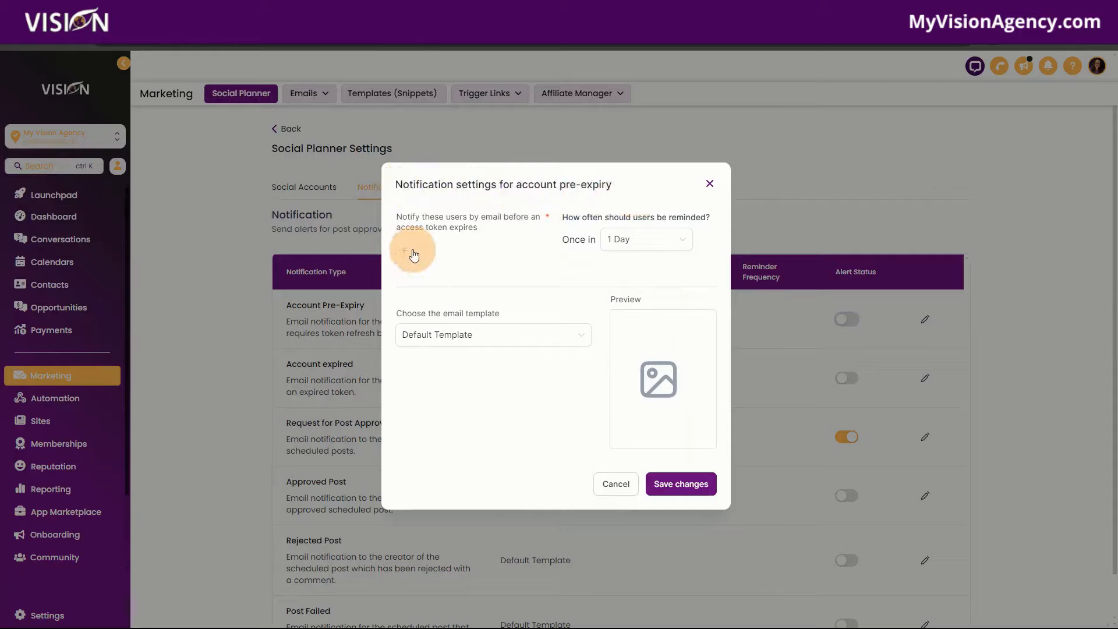
{"action": "left_click", "coordinate": [495, 288]}
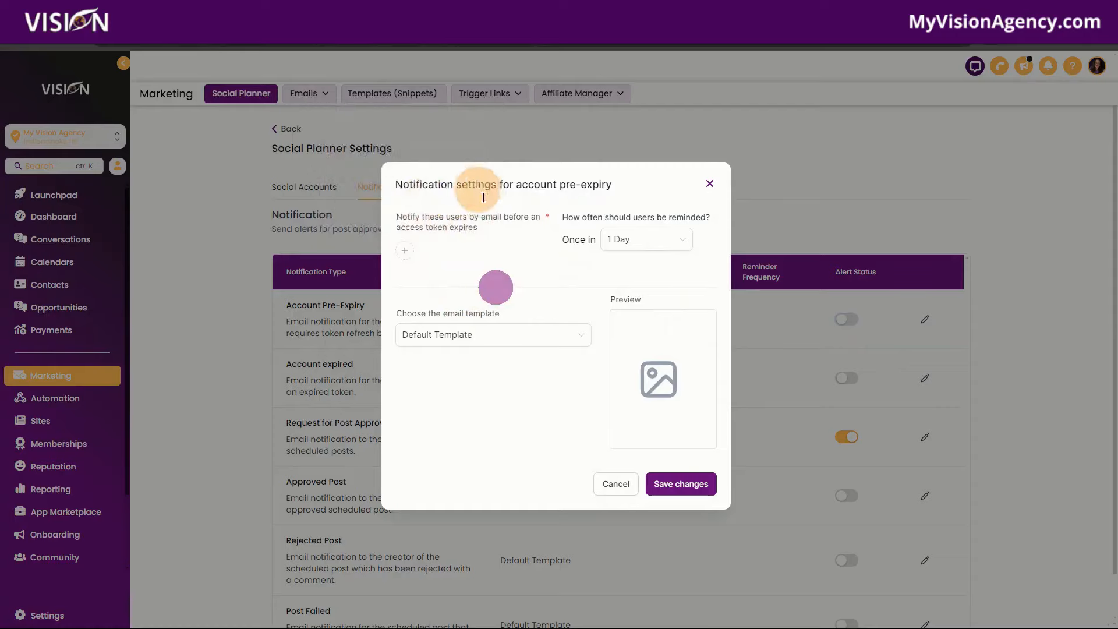
{"action": "left_click", "coordinate": [465, 344]}
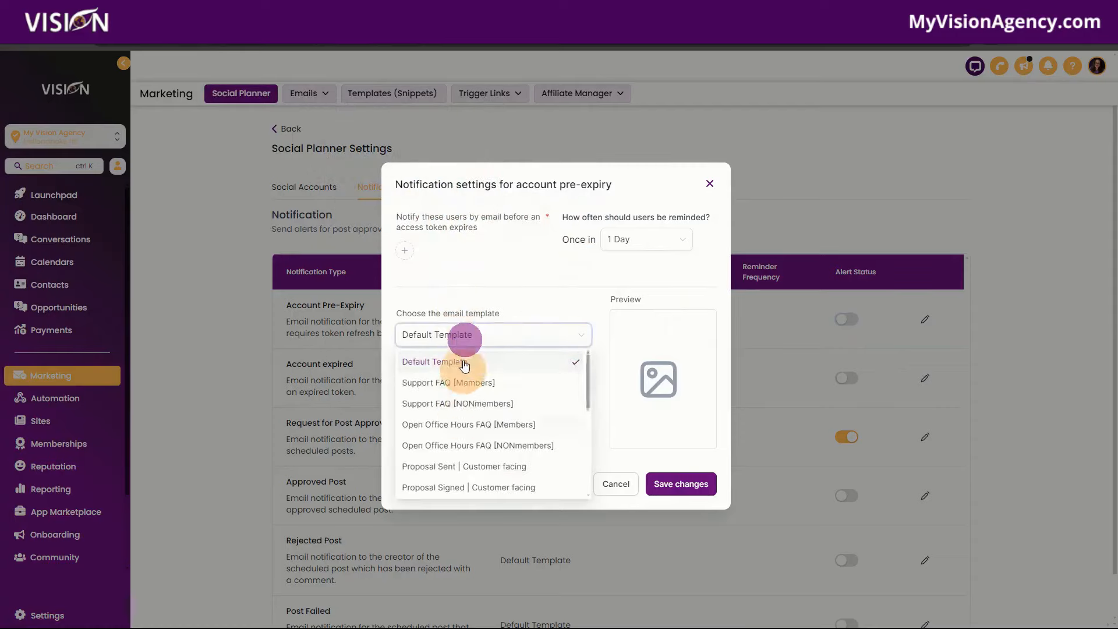
{"action": "left_click", "coordinate": [467, 286]}
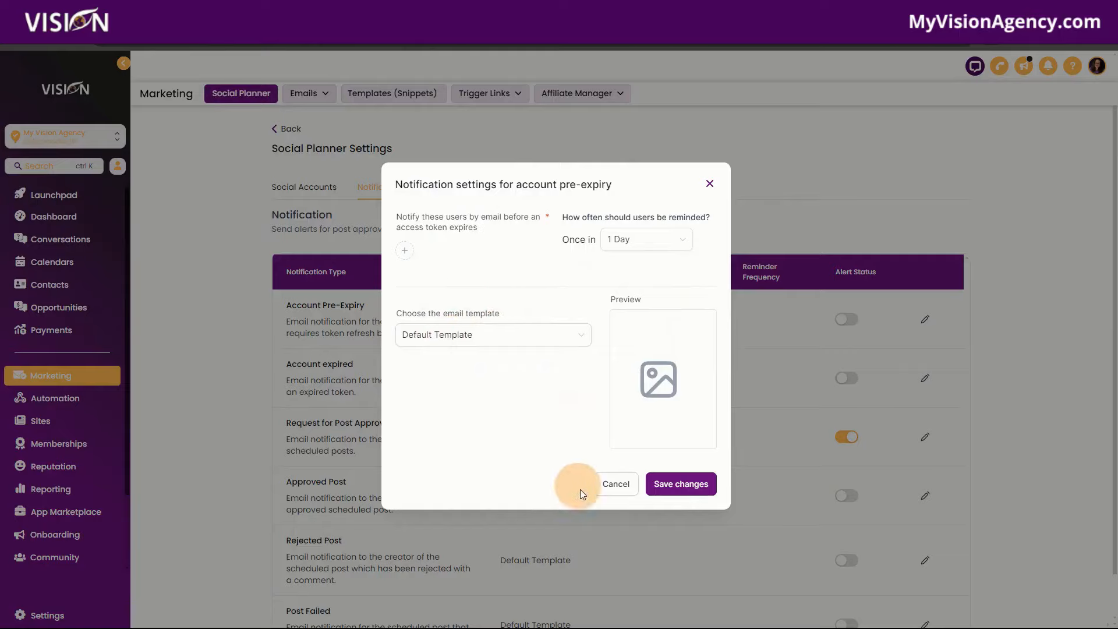
{"action": "left_click", "coordinate": [605, 485]}
{"action": "scroll", "coordinate": [675, 427], "scroll_direction": "down", "scroll_amount": 2}
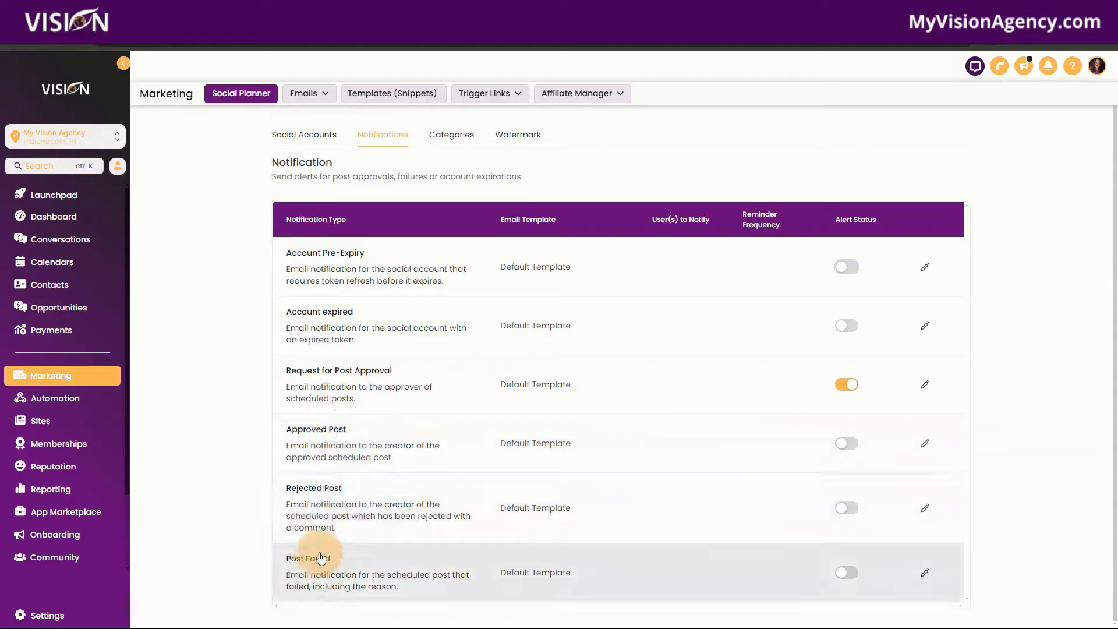
Step: View the social planner's category and watermark settings and return to the overview
{"action": "left_click", "coordinate": [451, 134]}
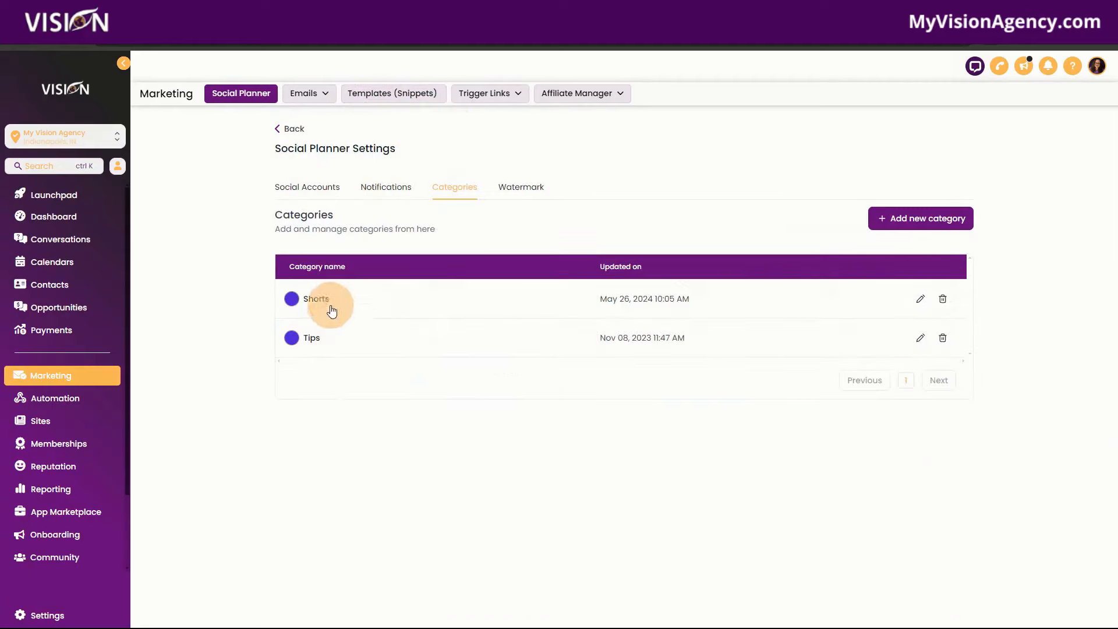
{"action": "left_click", "coordinate": [534, 192]}
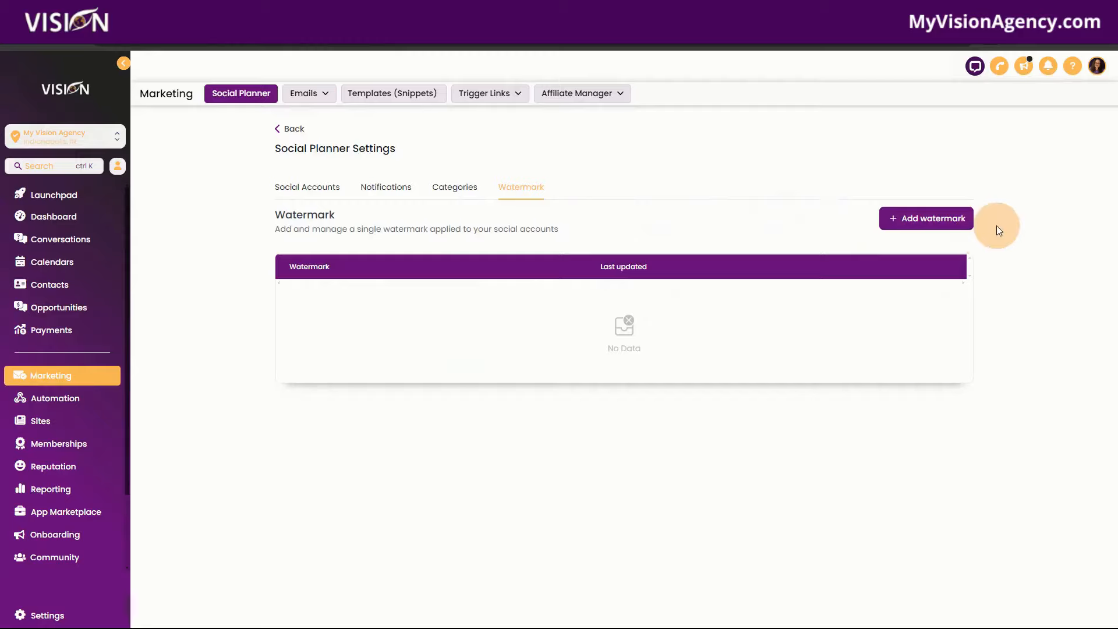
{"action": "left_click", "coordinate": [284, 130]}
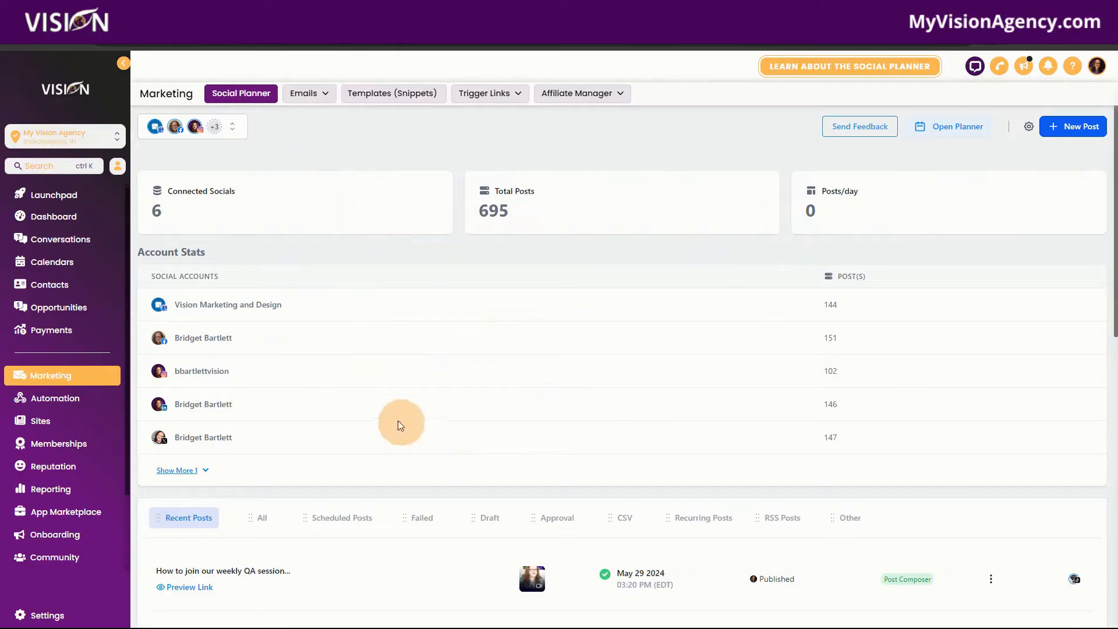
Step: Expand the account stats to list every social account and view the recent posts below
{"action": "left_click", "coordinate": [198, 470]}
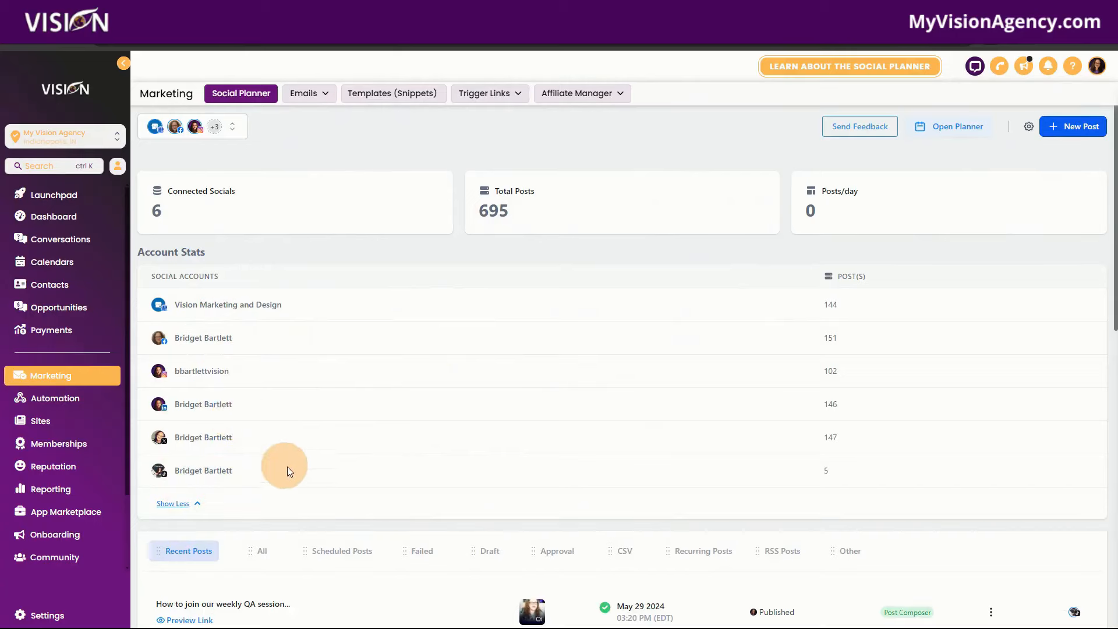
{"action": "scroll", "coordinate": [287, 471], "scroll_direction": "down", "scroll_amount": 4}
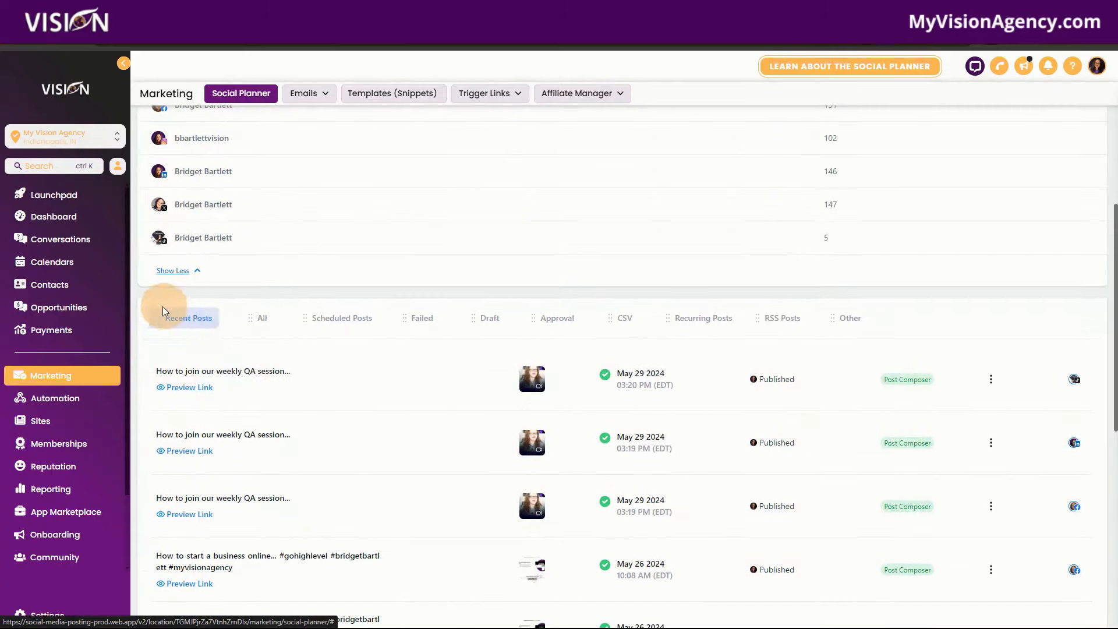
Step: View the list of all posts and the CSV imports, and check the available new post options
{"action": "left_click", "coordinate": [262, 317]}
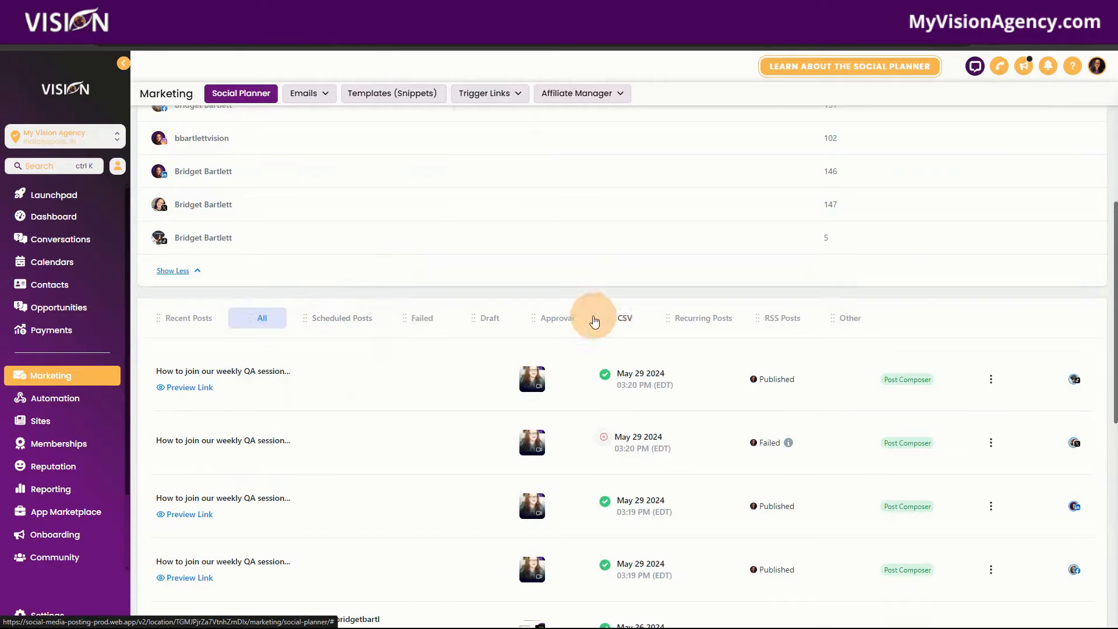
{"action": "left_click", "coordinate": [624, 319]}
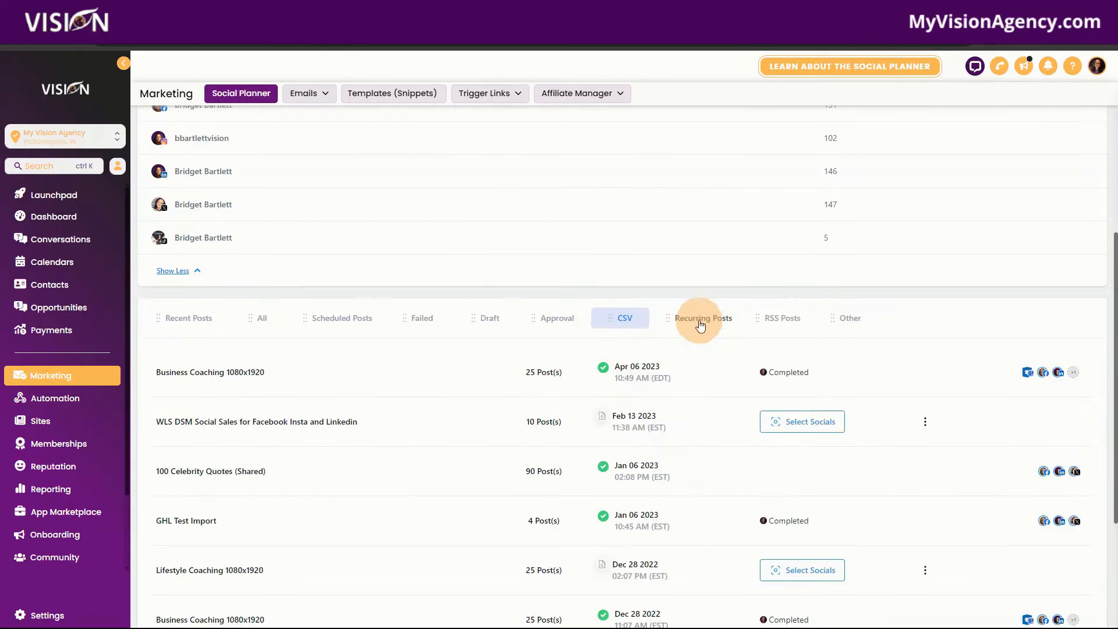
{"action": "scroll", "coordinate": [783, 458], "scroll_direction": "up", "scroll_amount": 4}
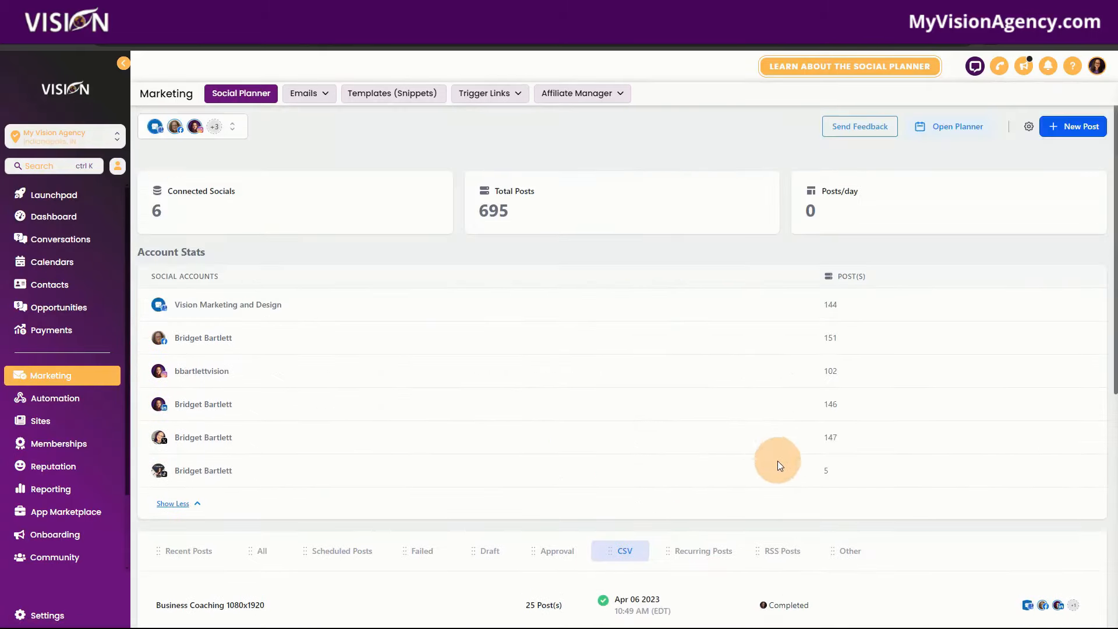
{"action": "left_click", "coordinate": [1085, 127]}
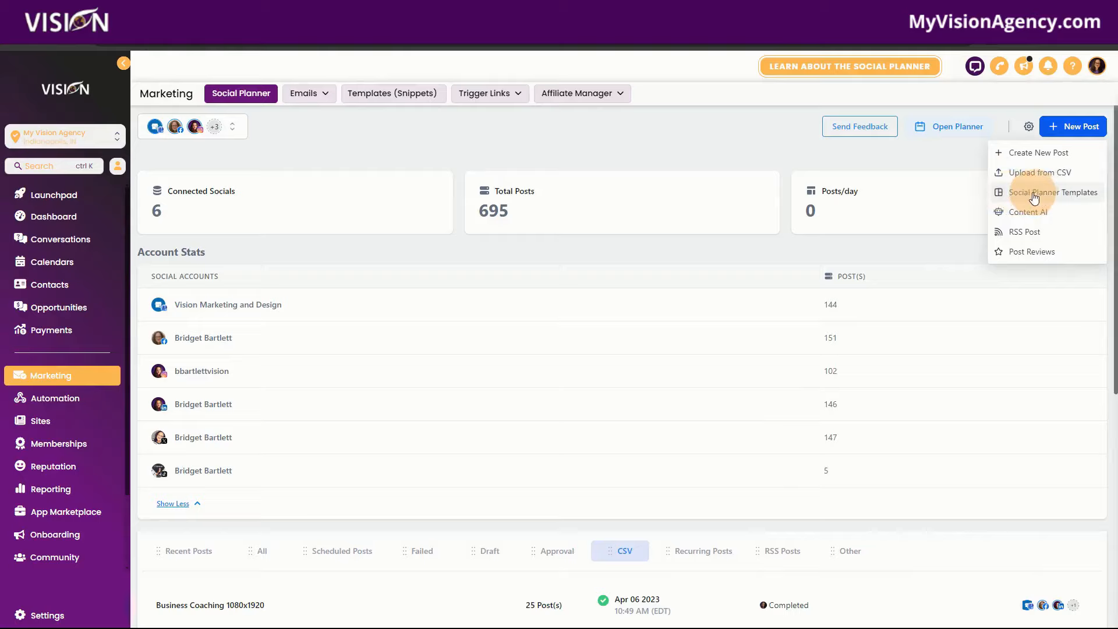
{"action": "left_click", "coordinate": [881, 158]}
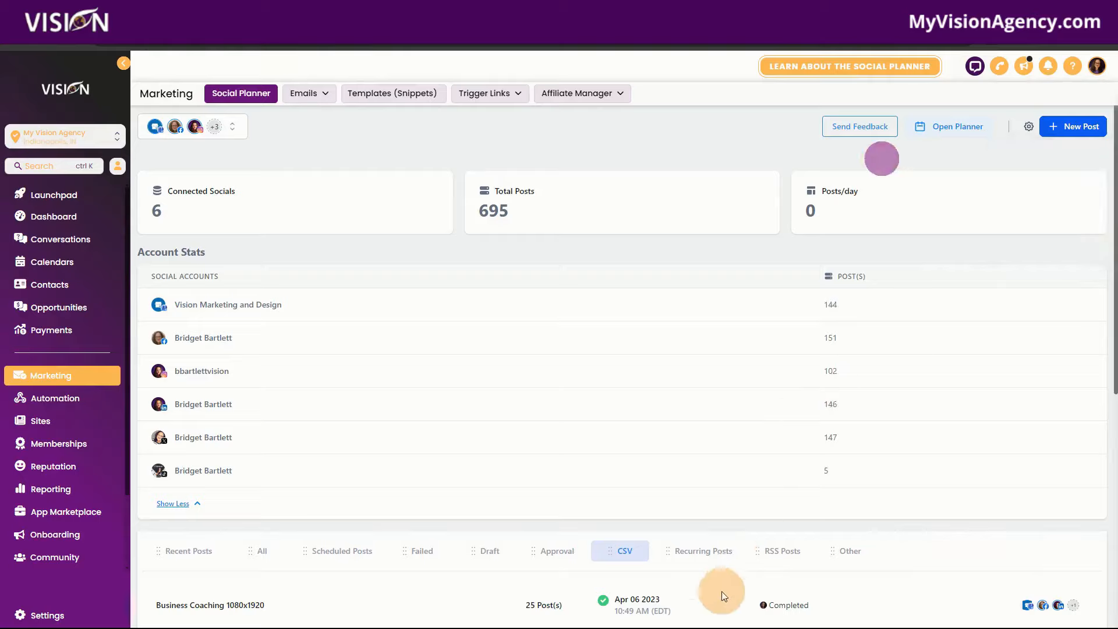
Step: View the social planner's Recurring Posts, RSS Posts and Other lists
{"action": "left_click", "coordinate": [700, 551]}
{"action": "scroll", "coordinate": [769, 449], "scroll_direction": "down", "scroll_amount": 3}
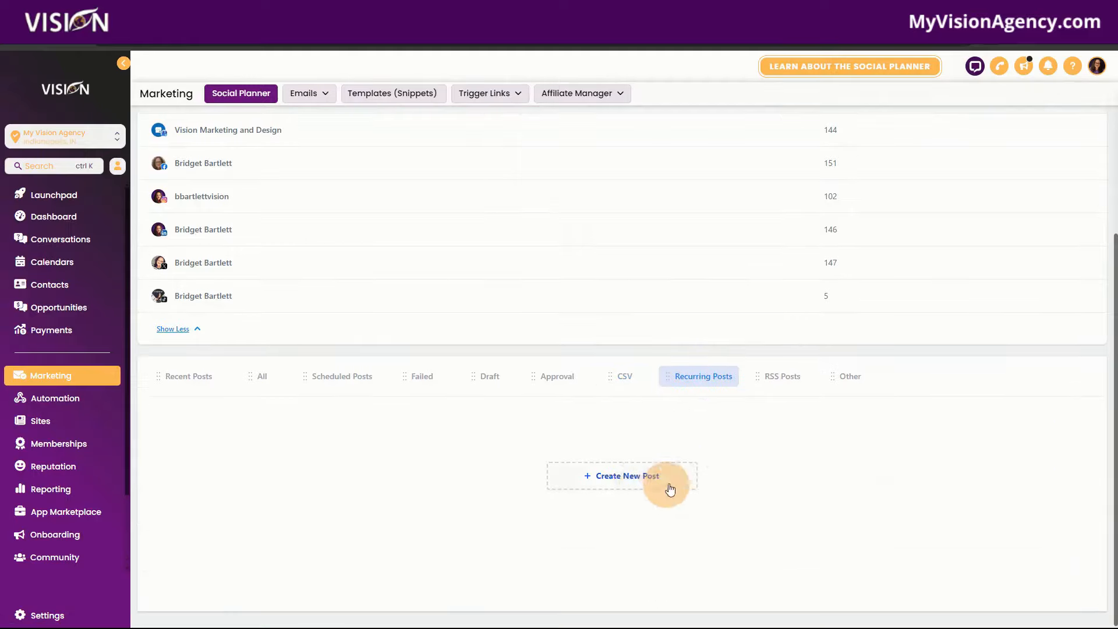
{"action": "left_click", "coordinate": [789, 381]}
{"action": "left_click", "coordinate": [843, 392]}
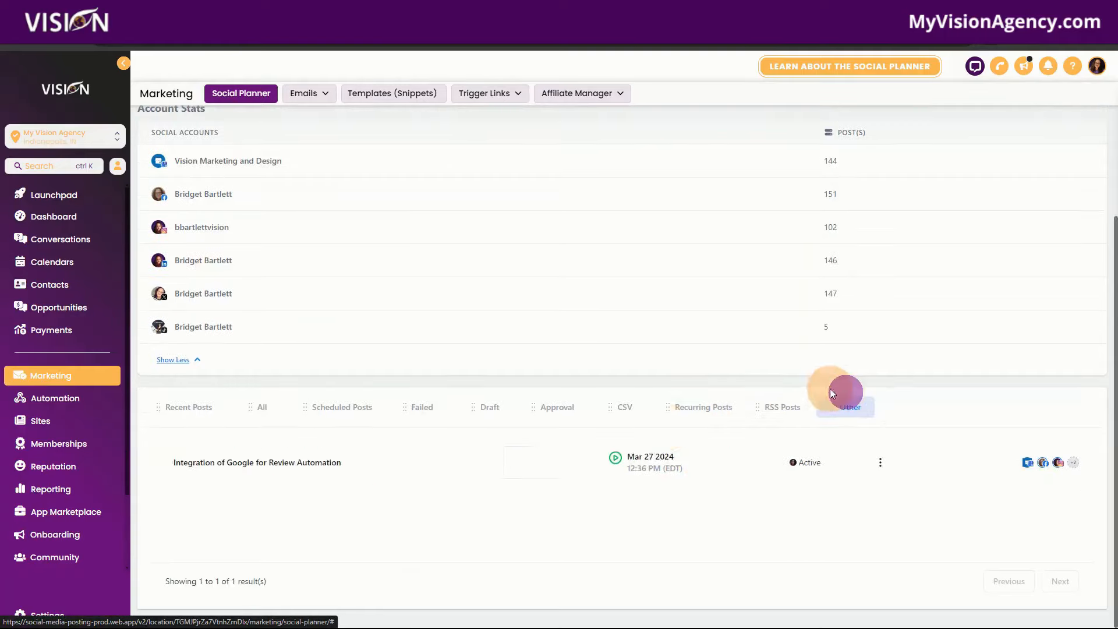
{"action": "scroll", "coordinate": [420, 535], "scroll_direction": "up", "scroll_amount": 3}
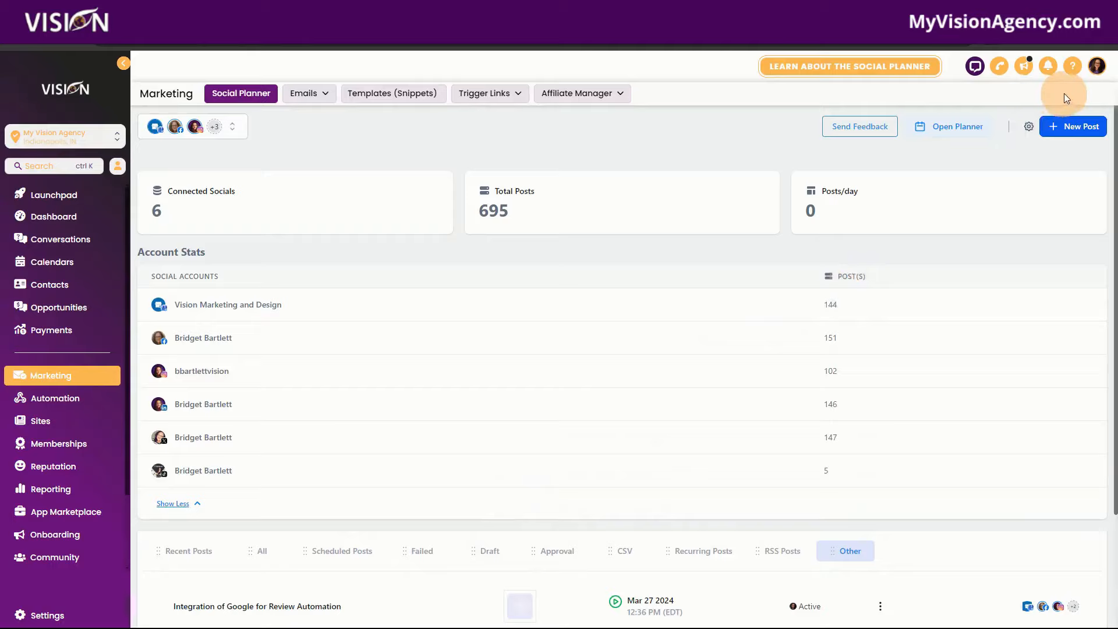
Step: Create a new social post and select all connected social accounts as its destinations
{"action": "left_click", "coordinate": [1073, 129]}
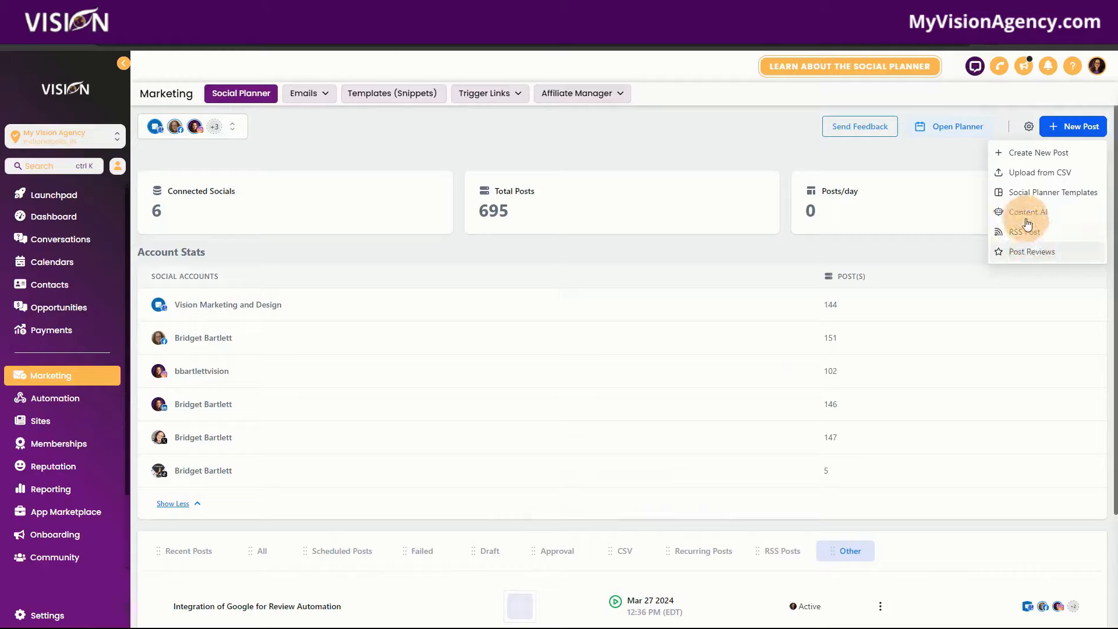
{"action": "left_click", "coordinate": [1034, 155]}
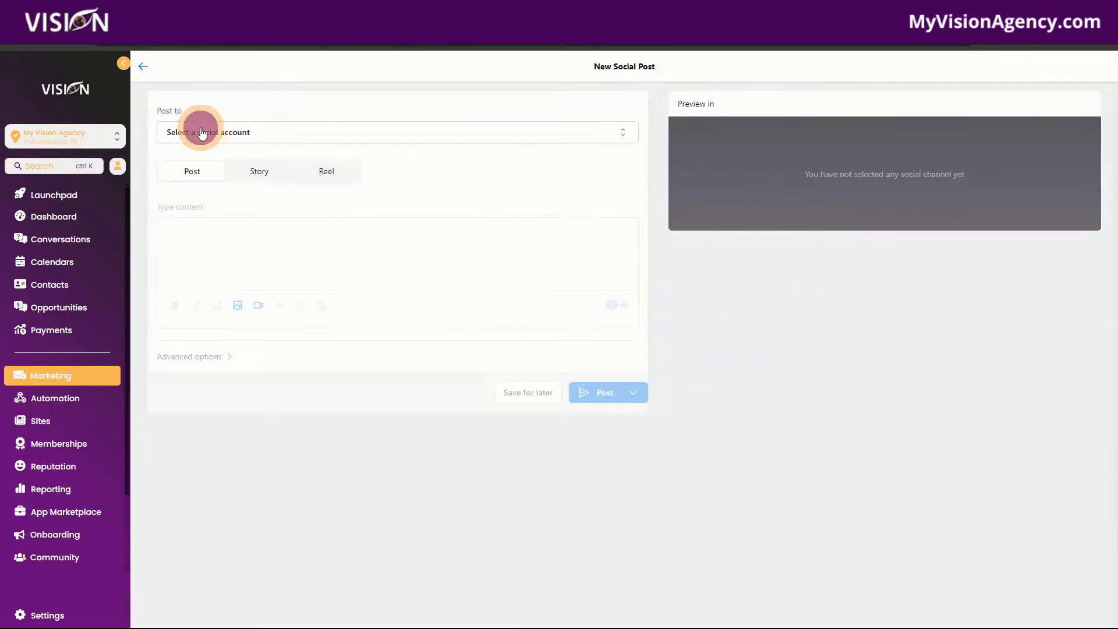
{"action": "left_click", "coordinate": [200, 131]}
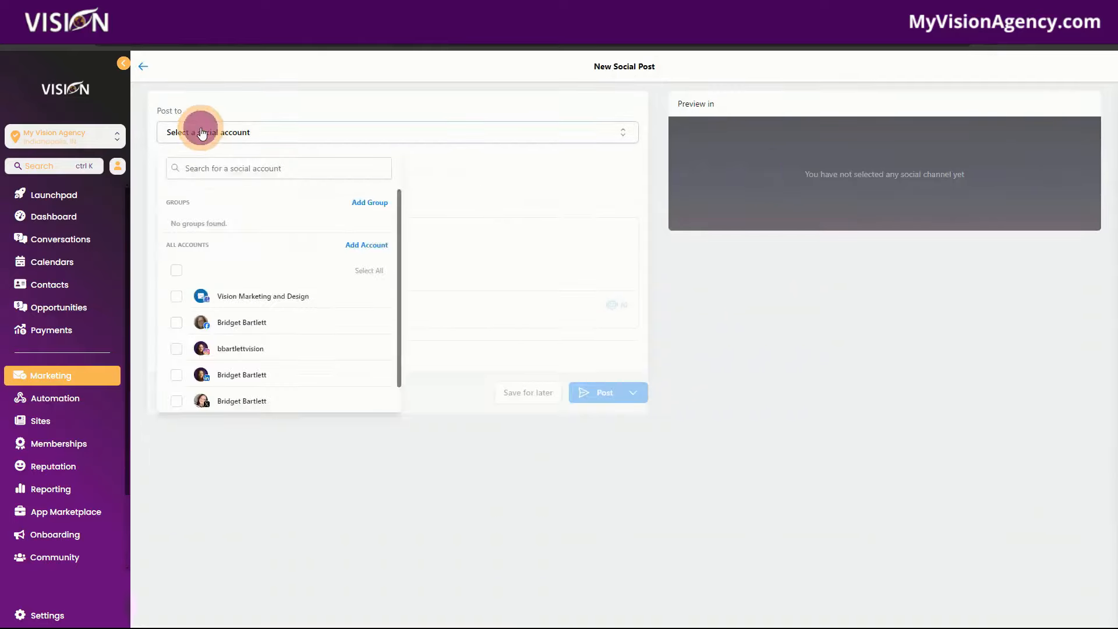
{"action": "left_click", "coordinate": [176, 270]}
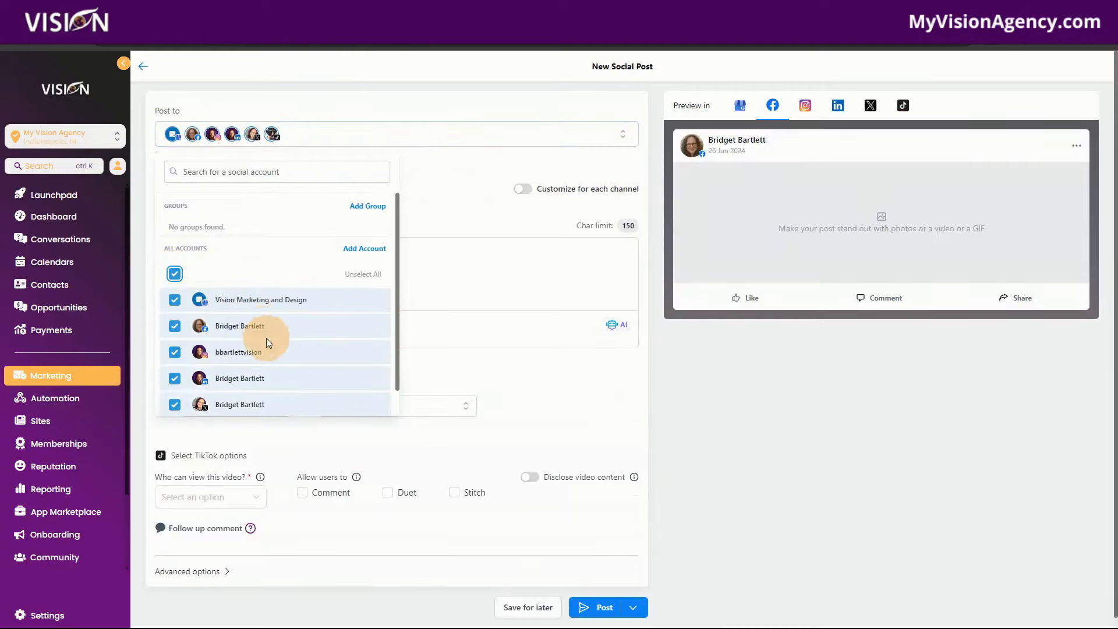
Step: Limit the post to the Vision Marketing and Design account, and restore the selection of all accounts
{"action": "scroll", "coordinate": [266, 342], "scroll_direction": "down", "scroll_amount": 3}
{"action": "scroll", "coordinate": [254, 374], "scroll_direction": "up", "scroll_amount": 1}
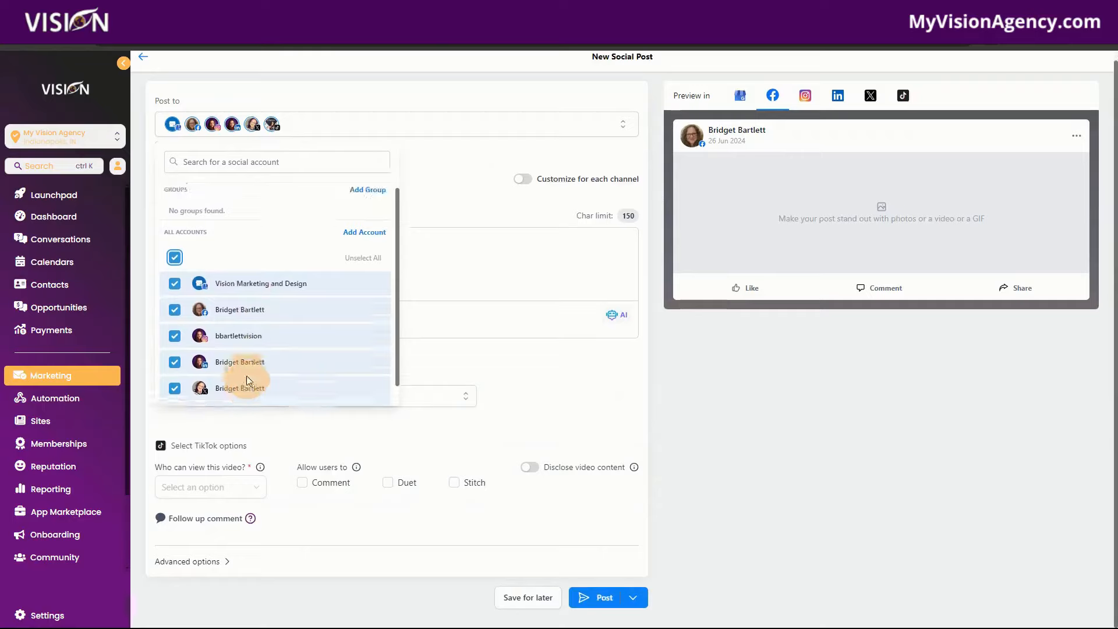
{"action": "left_click", "coordinate": [173, 266]}
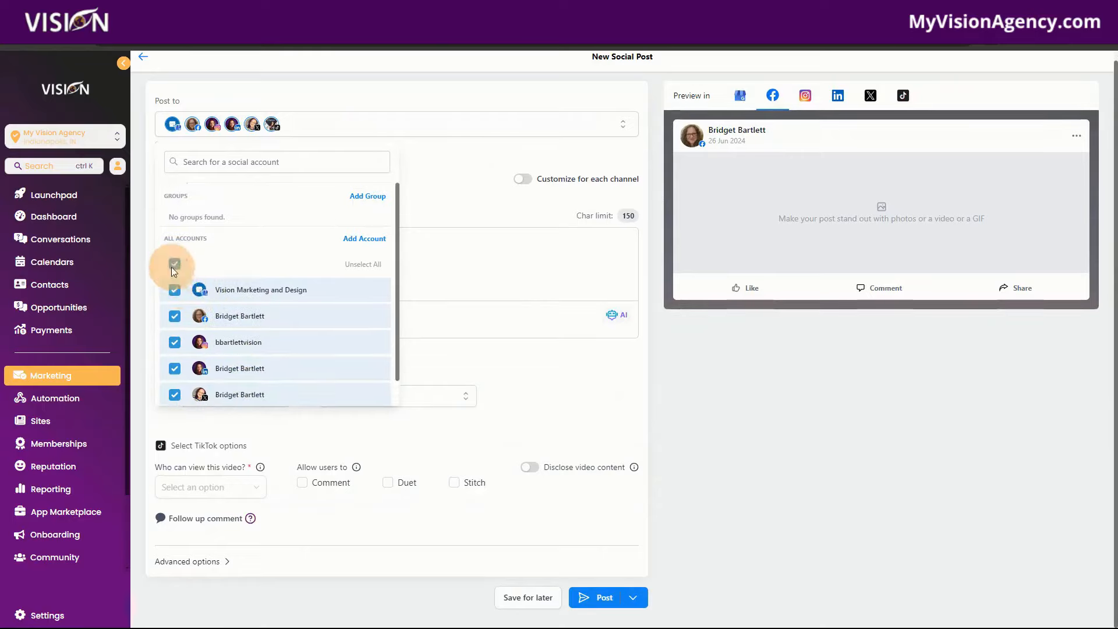
{"action": "left_click", "coordinate": [174, 298]}
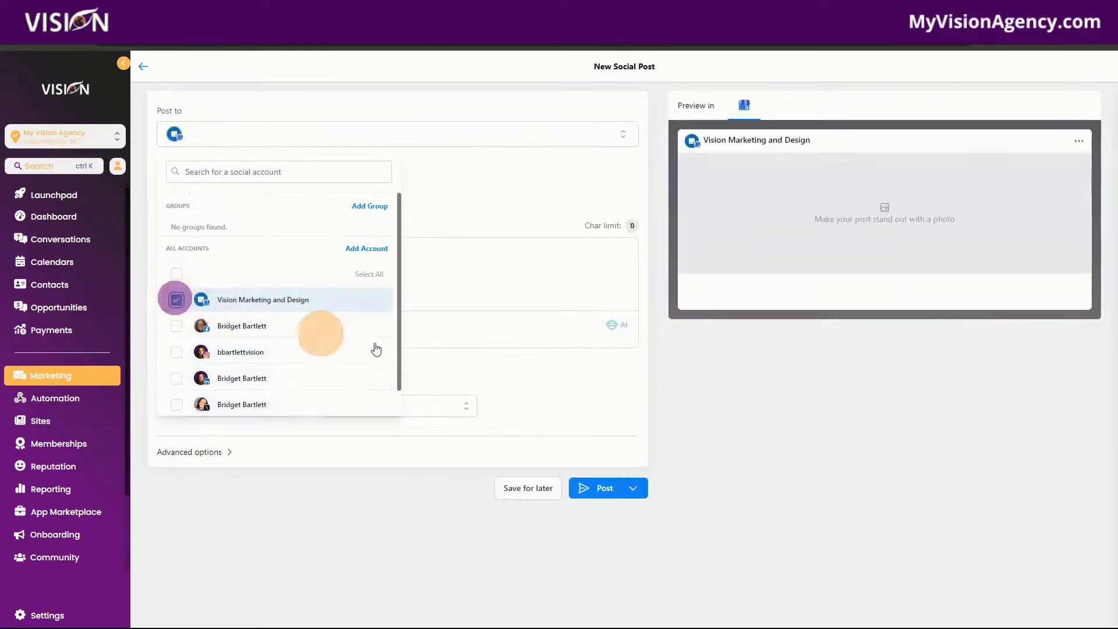
{"action": "left_click", "coordinate": [176, 275]}
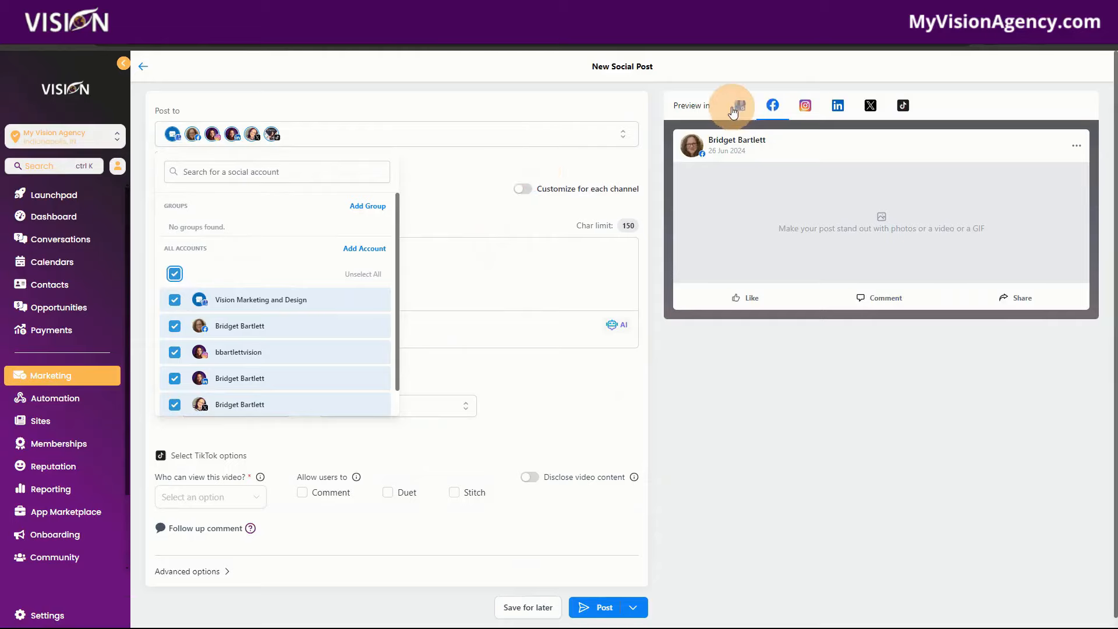
{"action": "left_click", "coordinate": [457, 189]}
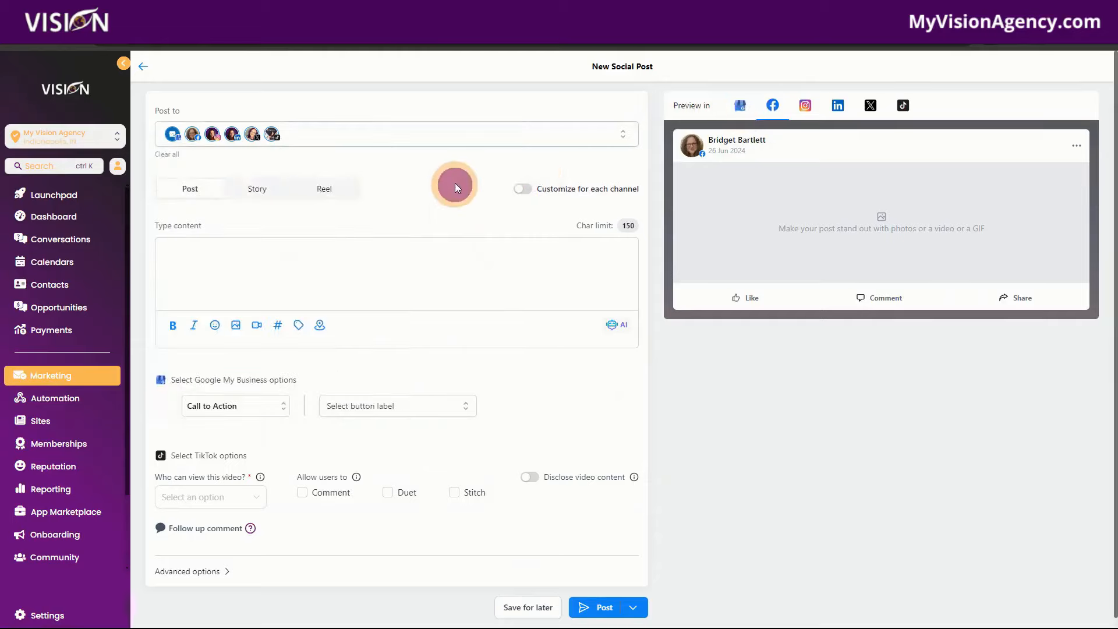
Step: Preview the post for Google, Facebook, Instagram, LinkedIn, X and TikTok, and return to the Google preview
{"action": "left_click", "coordinate": [740, 105]}
{"action": "left_click", "coordinate": [773, 106]}
{"action": "left_click", "coordinate": [805, 106]}
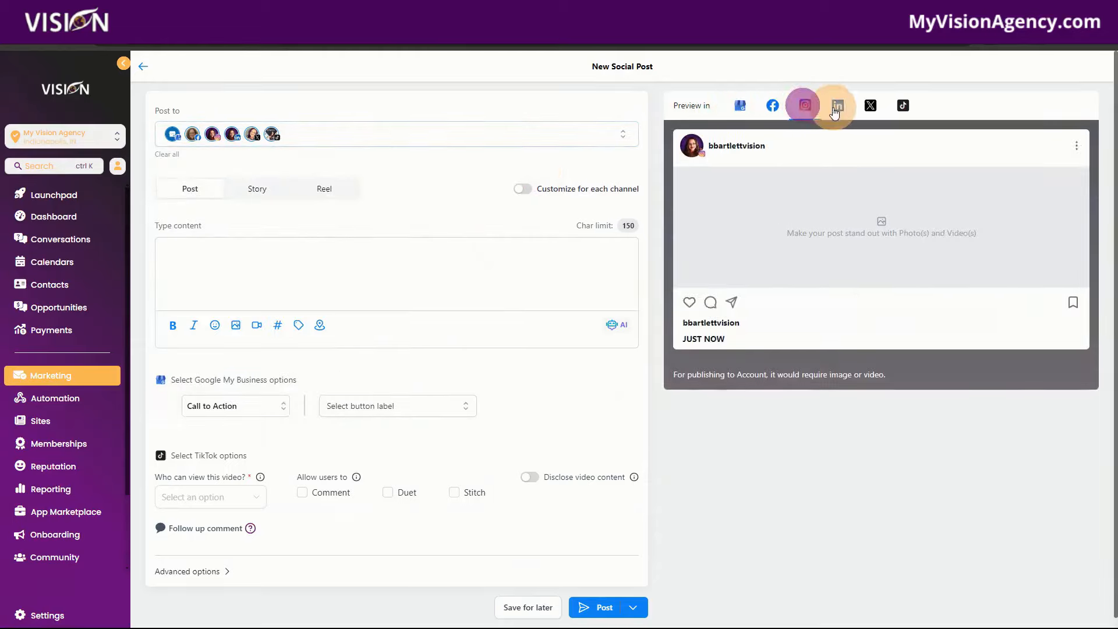
{"action": "left_click", "coordinate": [837, 106]}
{"action": "left_click", "coordinate": [870, 108]}
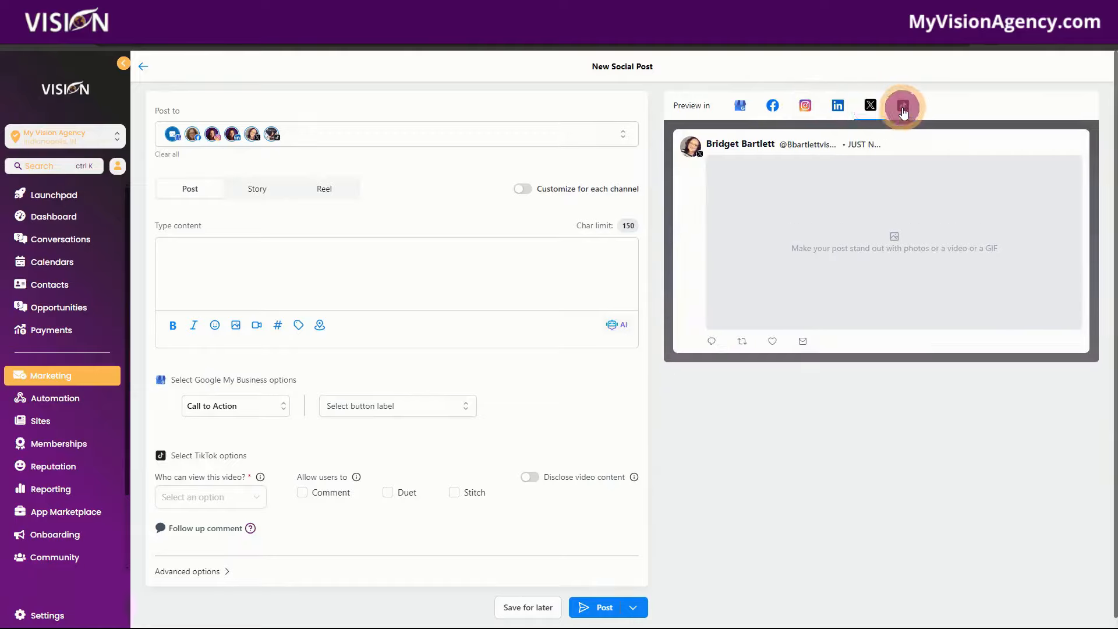
{"action": "left_click", "coordinate": [903, 105]}
{"action": "left_click", "coordinate": [739, 105]}
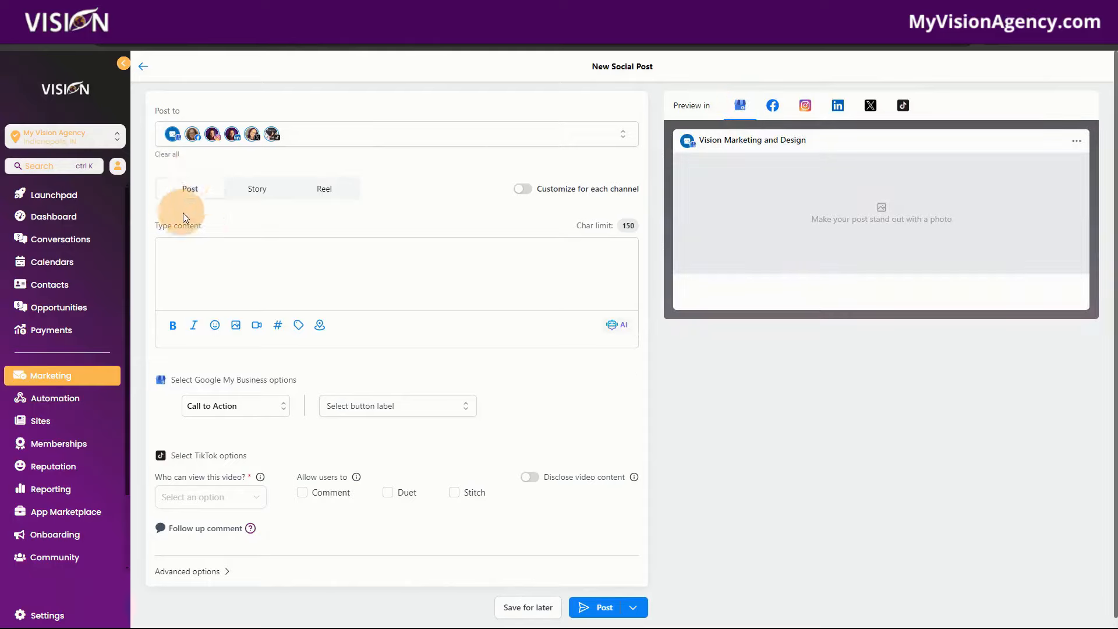
Step: Turn on customization for each channel and open AI content generation for the Google My Business post
{"action": "left_click", "coordinate": [191, 192]}
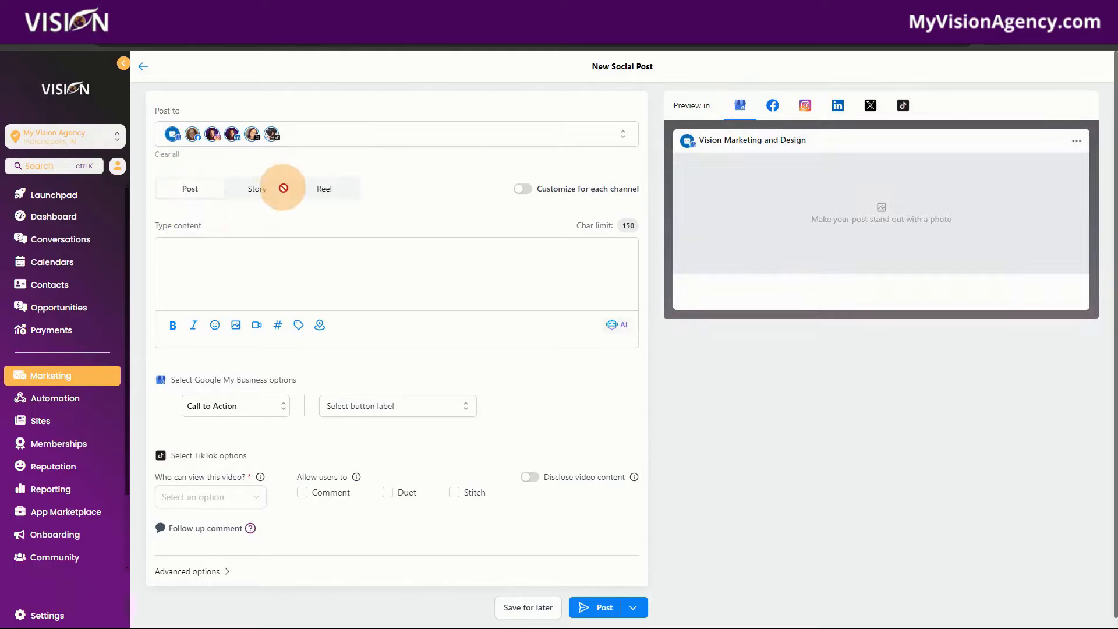
{"action": "left_click", "coordinate": [525, 190]}
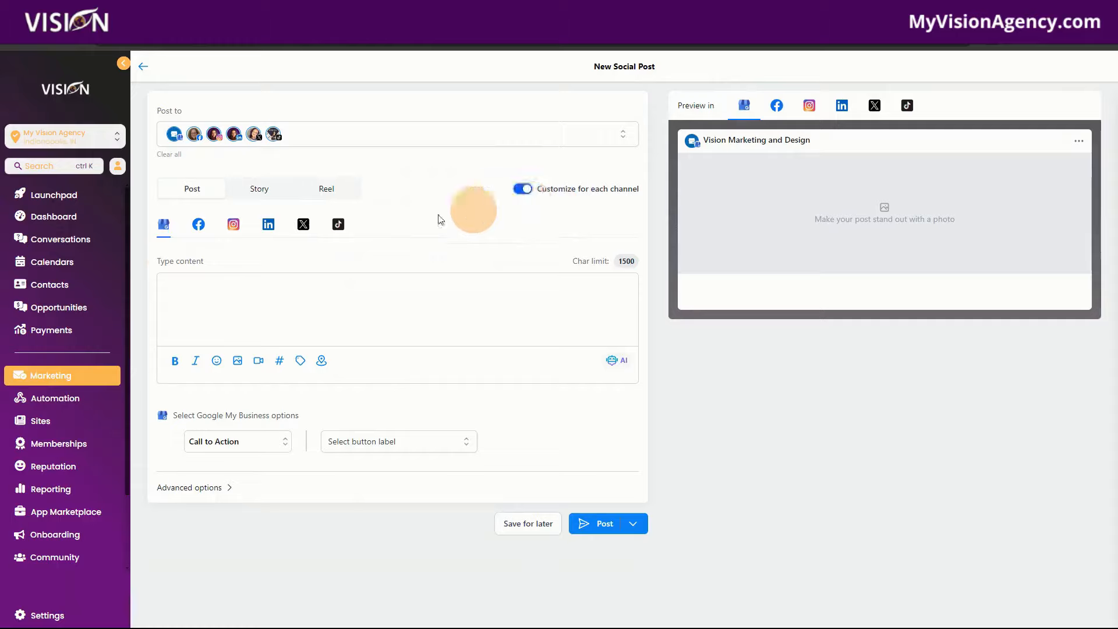
{"action": "left_click", "coordinate": [189, 292]}
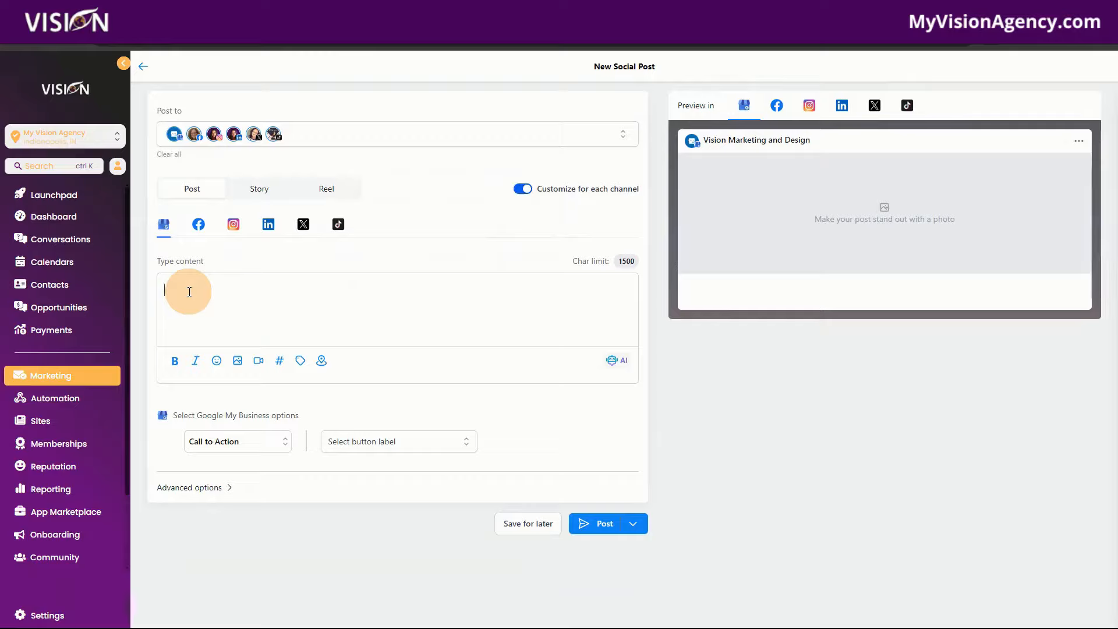
{"action": "left_click", "coordinate": [617, 361]}
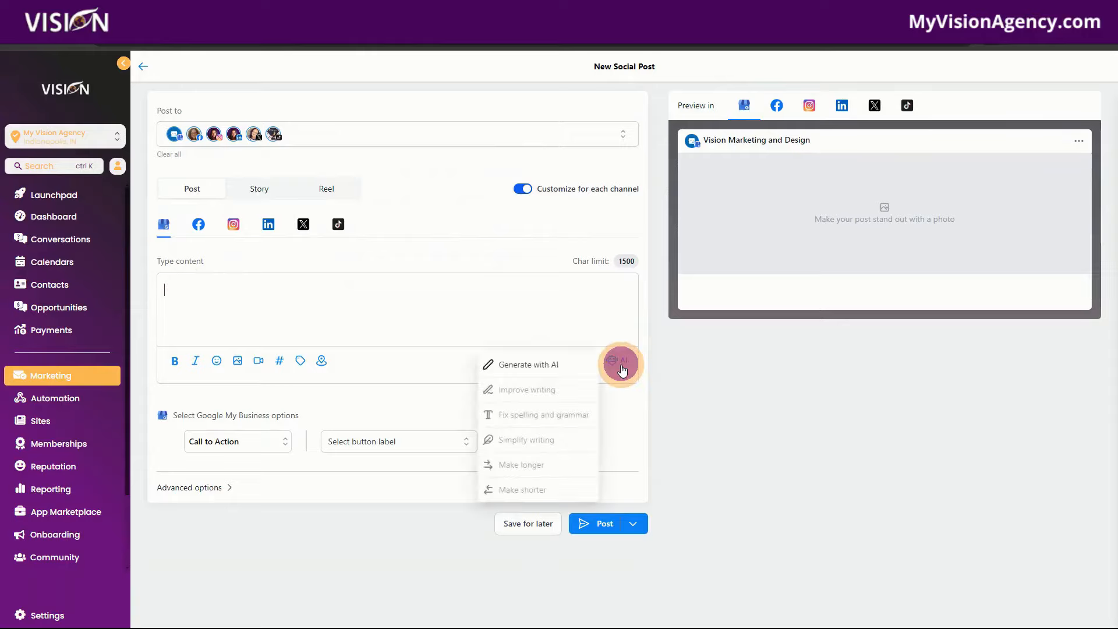
{"action": "left_click", "coordinate": [510, 368]}
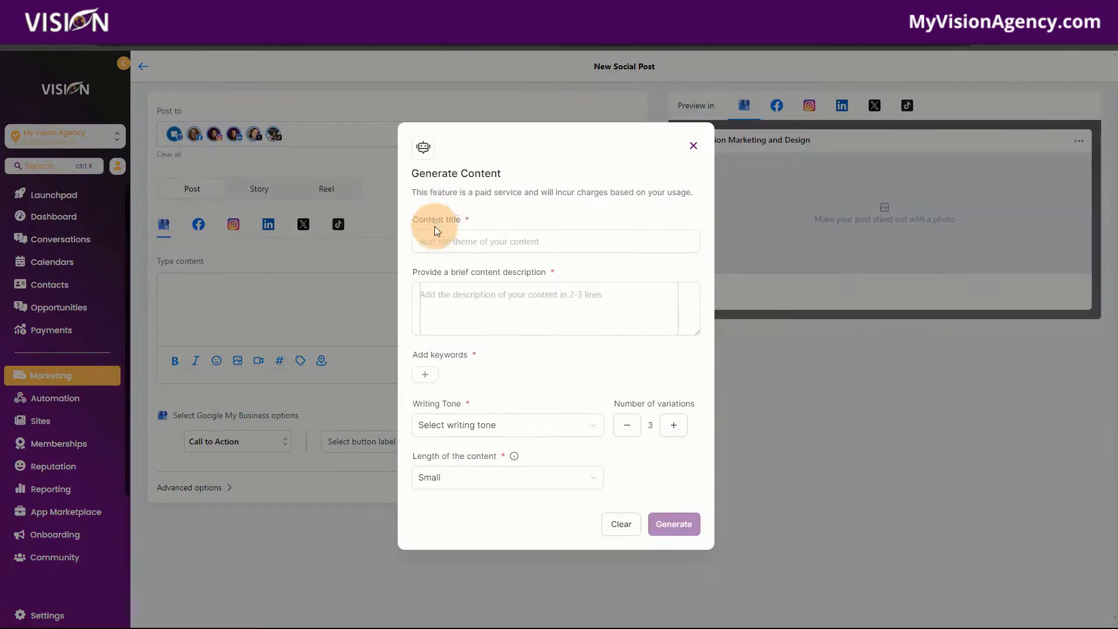
Step: Enter "The top 3 tips for why you should automate your business online" as the content title
{"action": "left_click", "coordinate": [444, 243]}
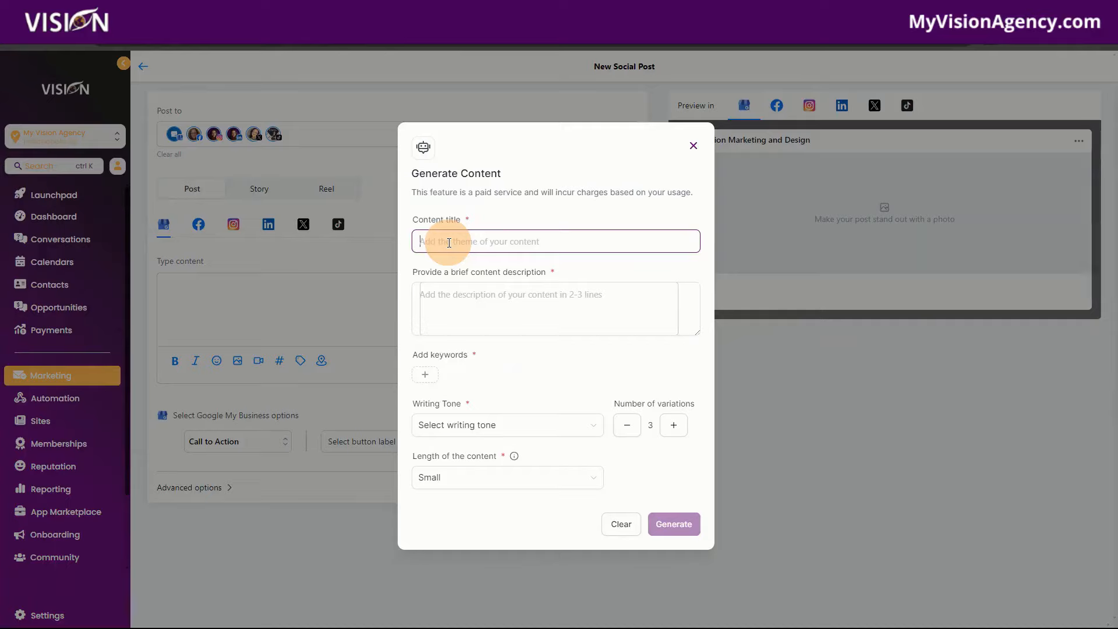
{"action": "type", "text": "The top 3 tips for why you should automate your"}
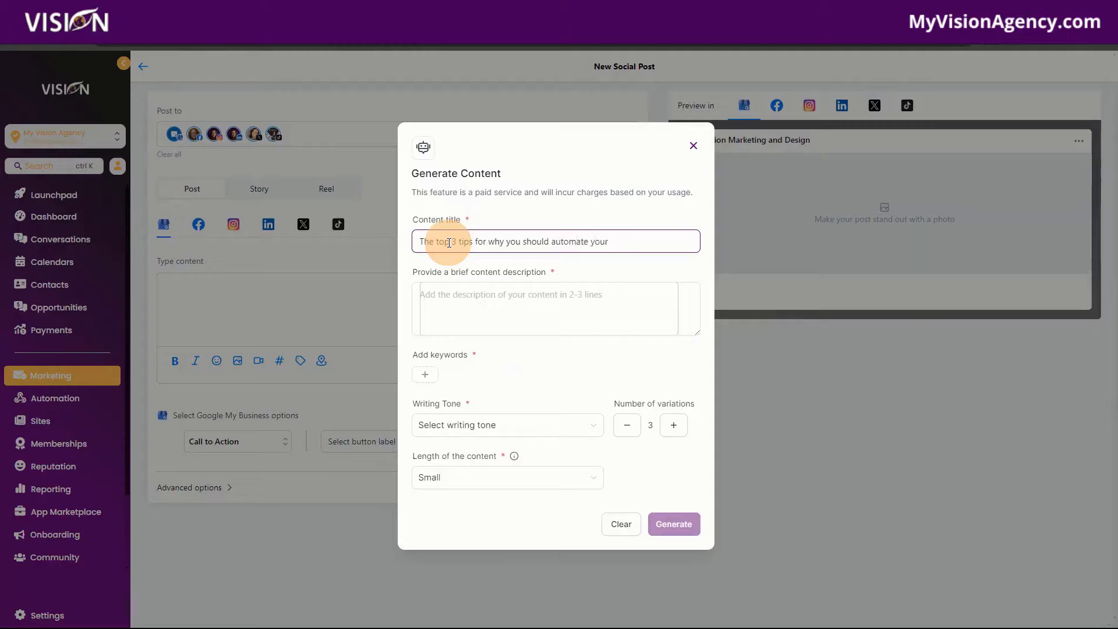
{"action": "type", "text": " business online"}
Step: Set the content description to "The top 3 tips for why you should automate your business online to save time and money using software"
{"action": "left_click", "coordinate": [481, 304]}
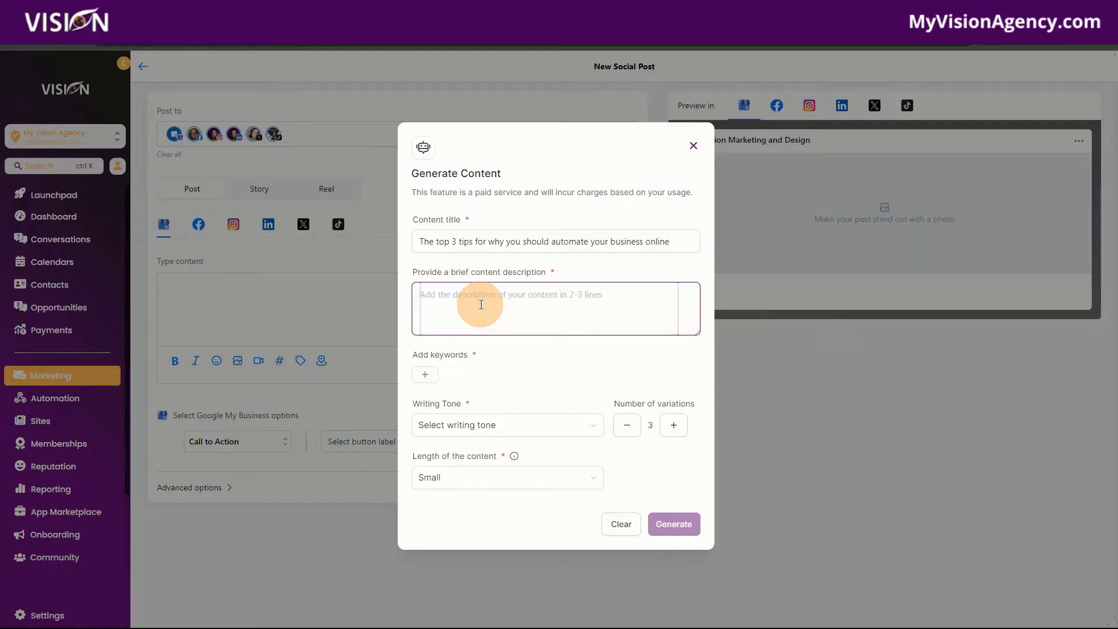
{"action": "type", "text": "The top 3 tips to"}
{"action": "left_click", "coordinate": [679, 241]}
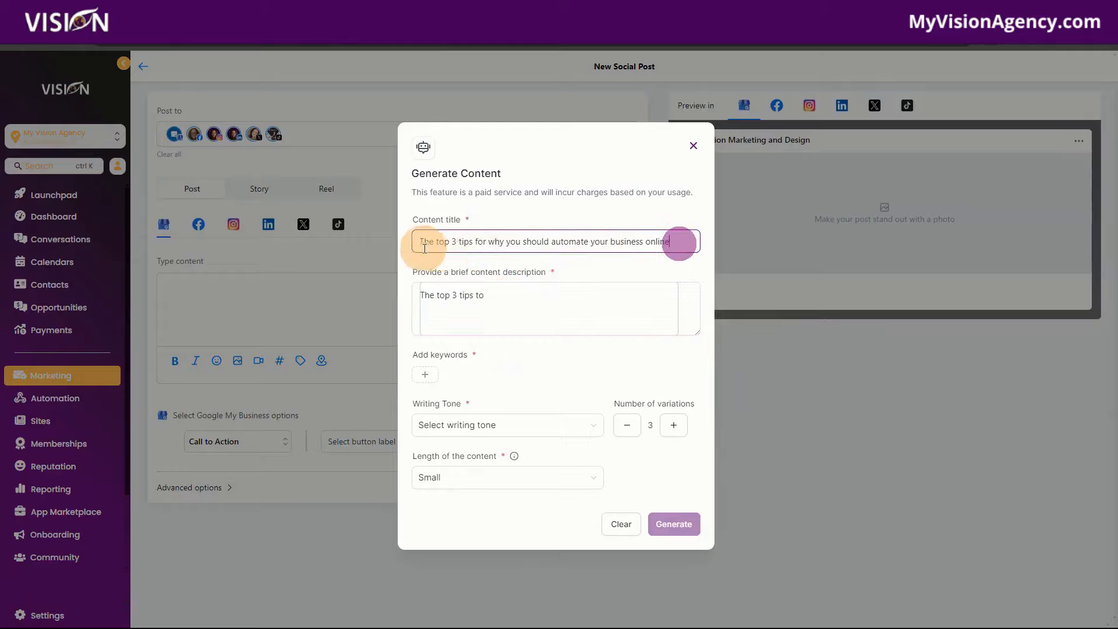
{"action": "left_click_drag", "start_coordinate": [424, 248], "coordinate": [674, 244]}
{"action": "key", "text": "ctrl+c"}
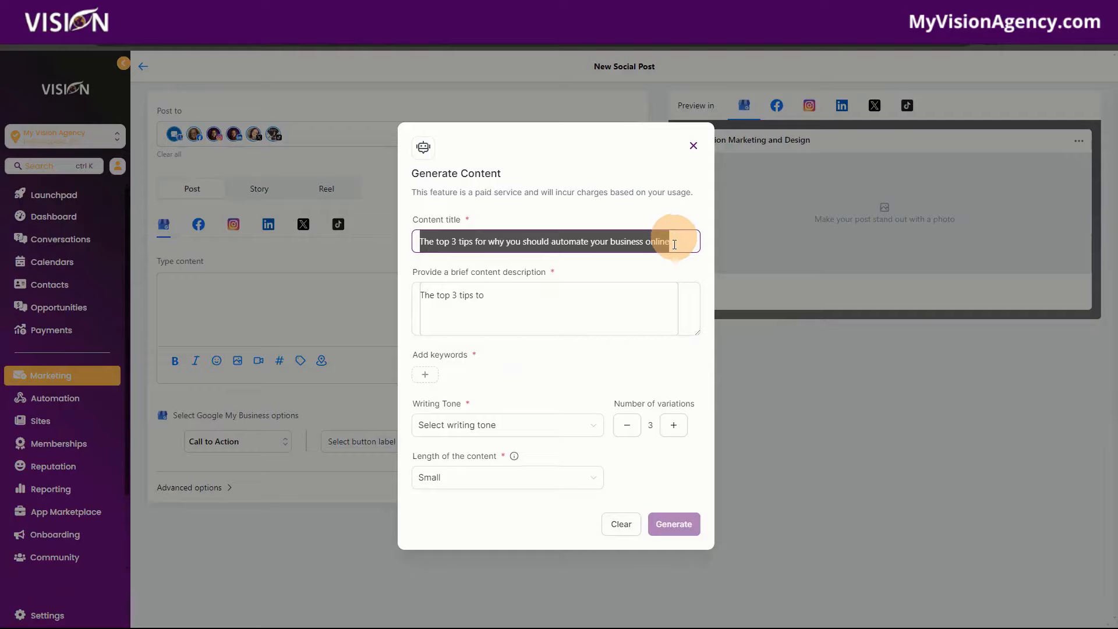
{"action": "left_click_drag", "start_coordinate": [528, 294], "coordinate": [424, 297]}
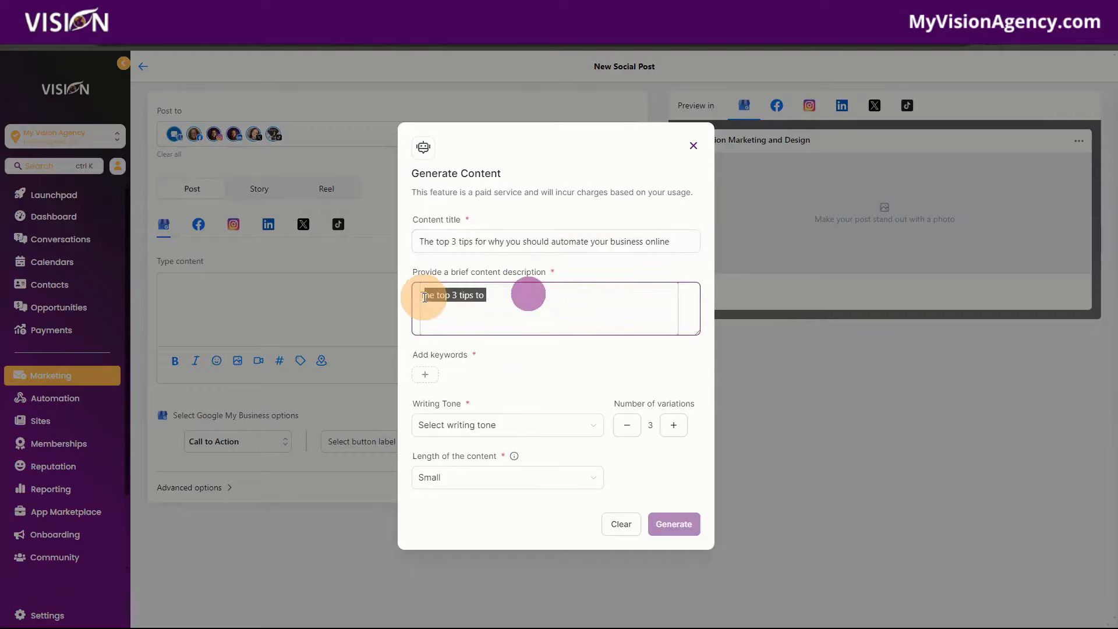
{"action": "key", "text": "BackSpace"}
{"action": "key", "text": "ctrl+v"}
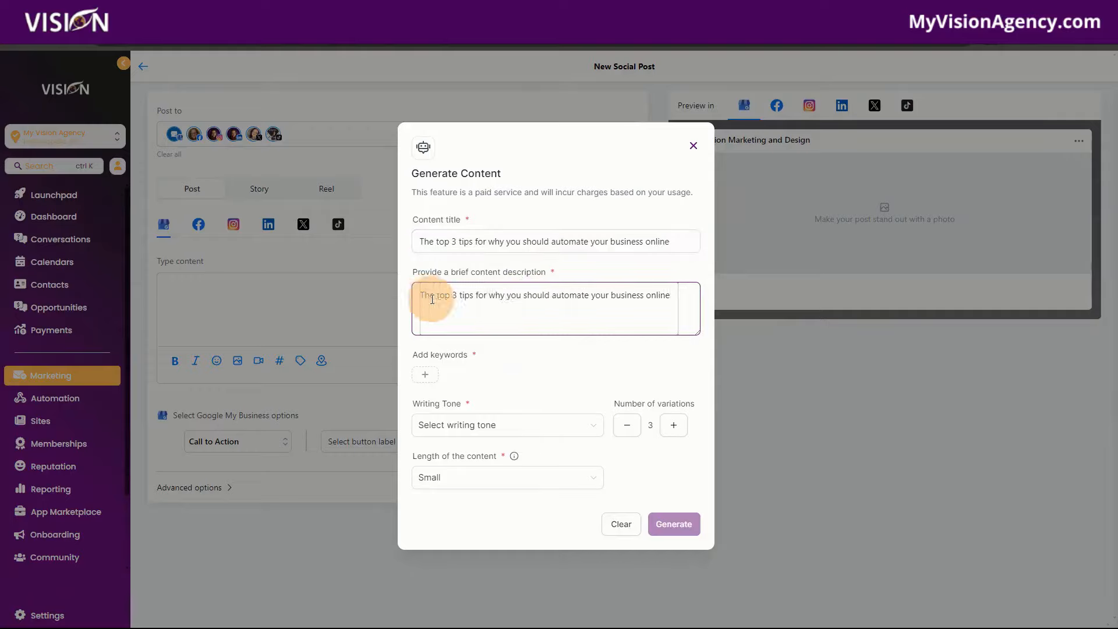
{"action": "left_click", "coordinate": [667, 291]}
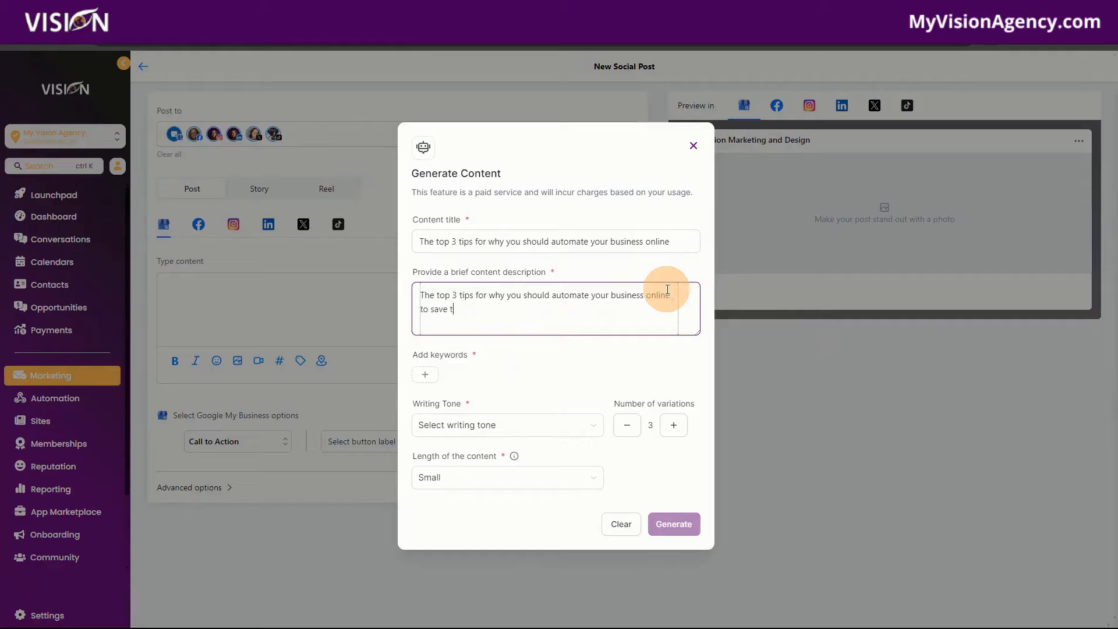
{"action": "type", "text": "im eand money using software"}
Step: Add "High Level" as a keyword for the generated content
{"action": "left_click", "coordinate": [425, 374]}
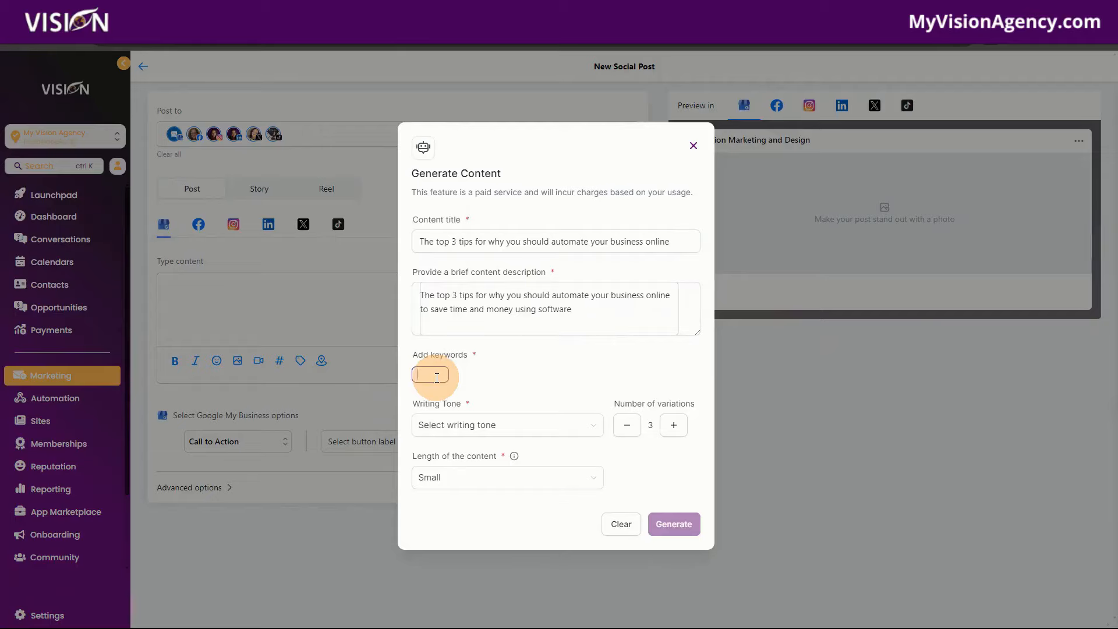
{"action": "type", "text": "High Level"}
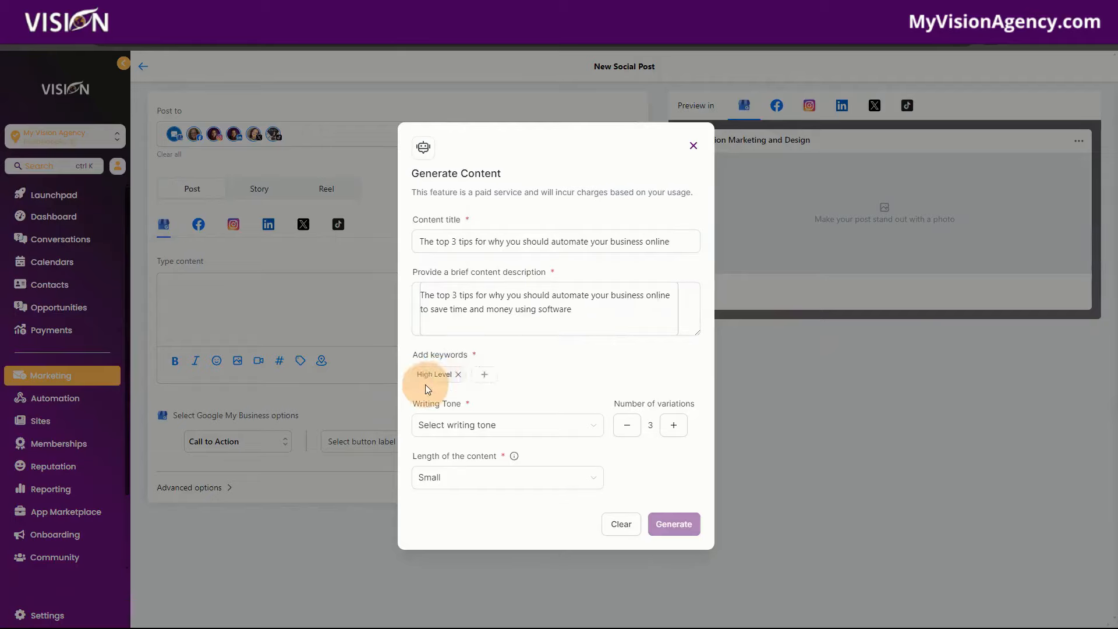
Step: Generate the AI post content with a Funny writing tone and Small content length
{"action": "left_click", "coordinate": [463, 425]}
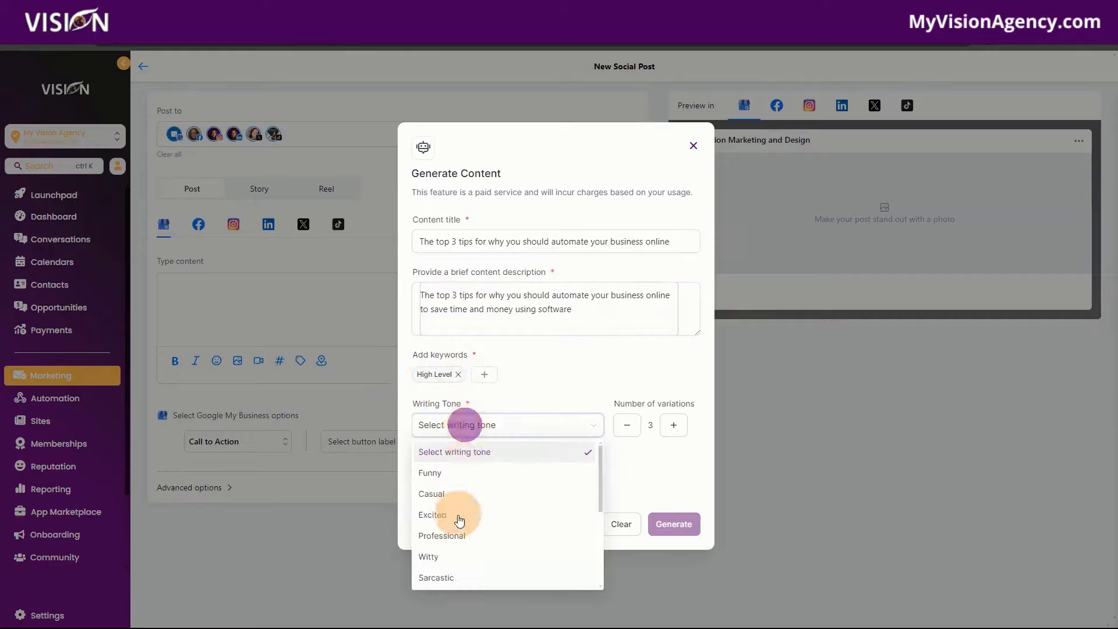
{"action": "left_click", "coordinate": [432, 475]}
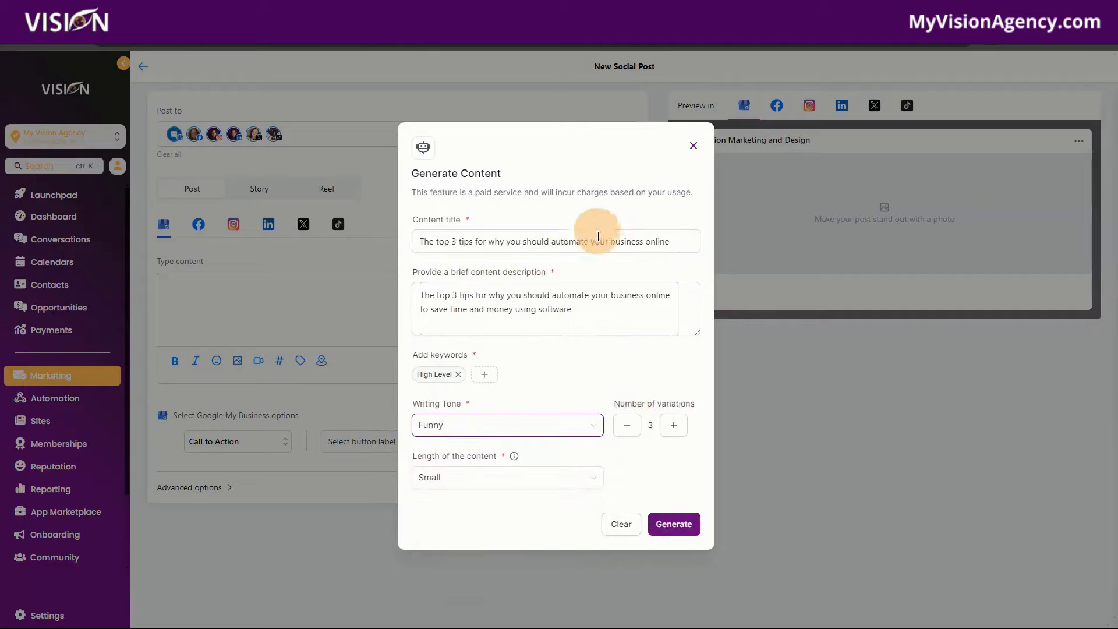
{"action": "left_click", "coordinate": [482, 479]}
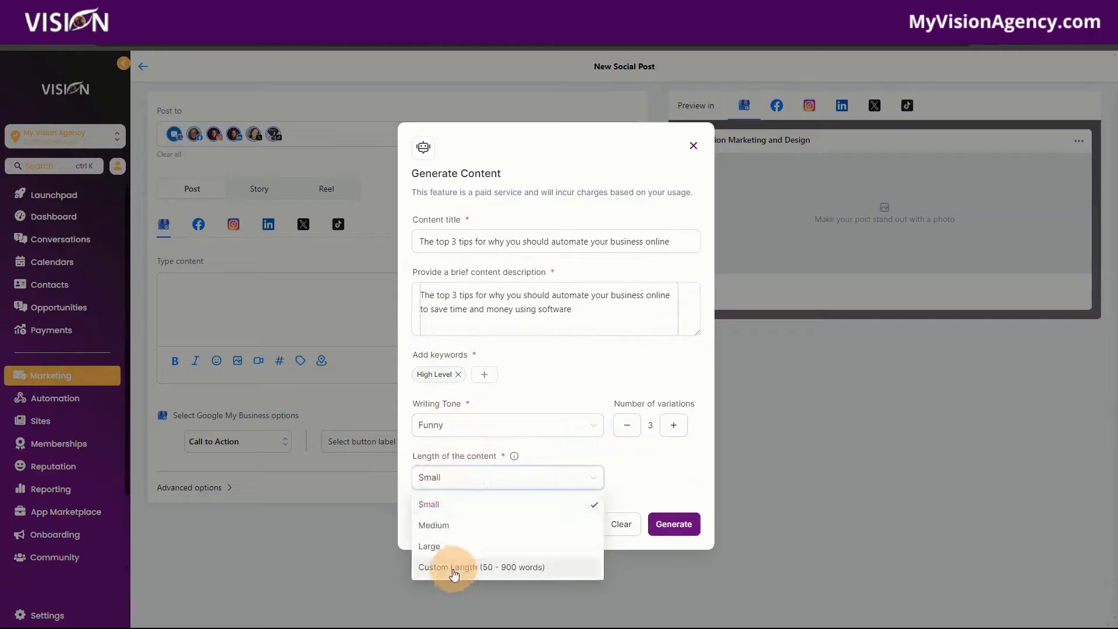
{"action": "left_click", "coordinate": [458, 503]}
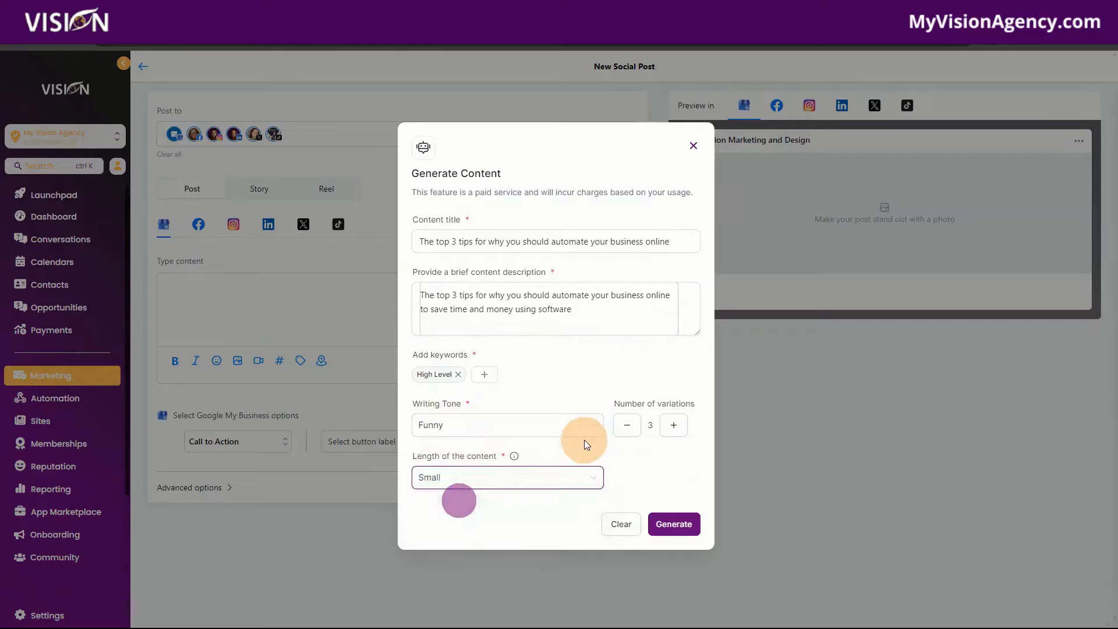
{"action": "left_click", "coordinate": [673, 524]}
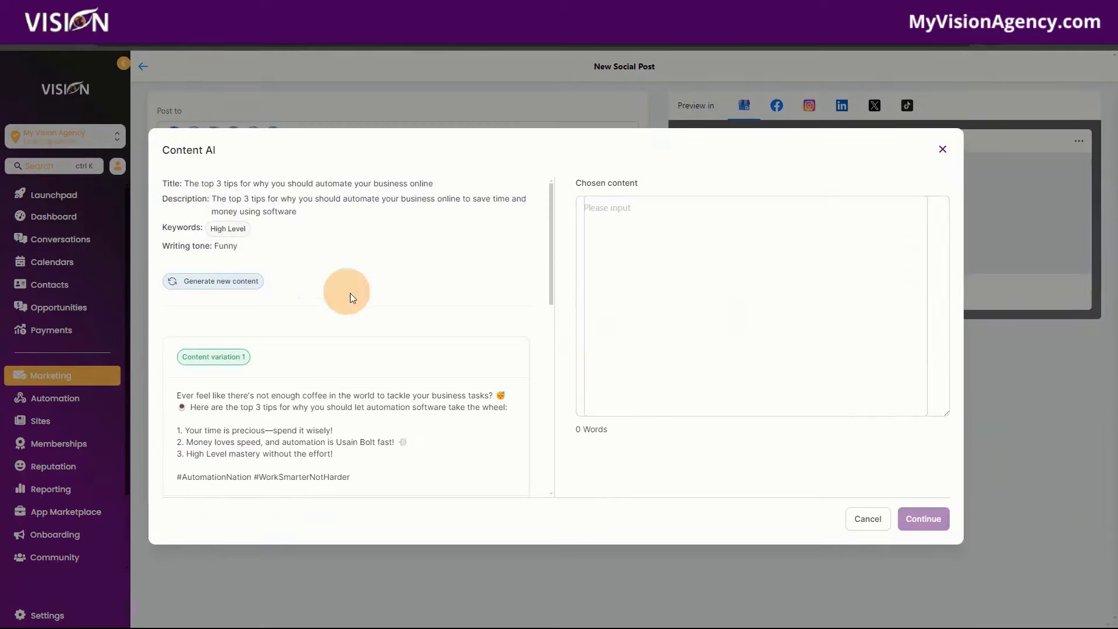
Step: Compare the generated content variations and copy variation 1 into the chosen content
{"action": "scroll", "coordinate": [358, 301], "scroll_direction": "down", "scroll_amount": 2}
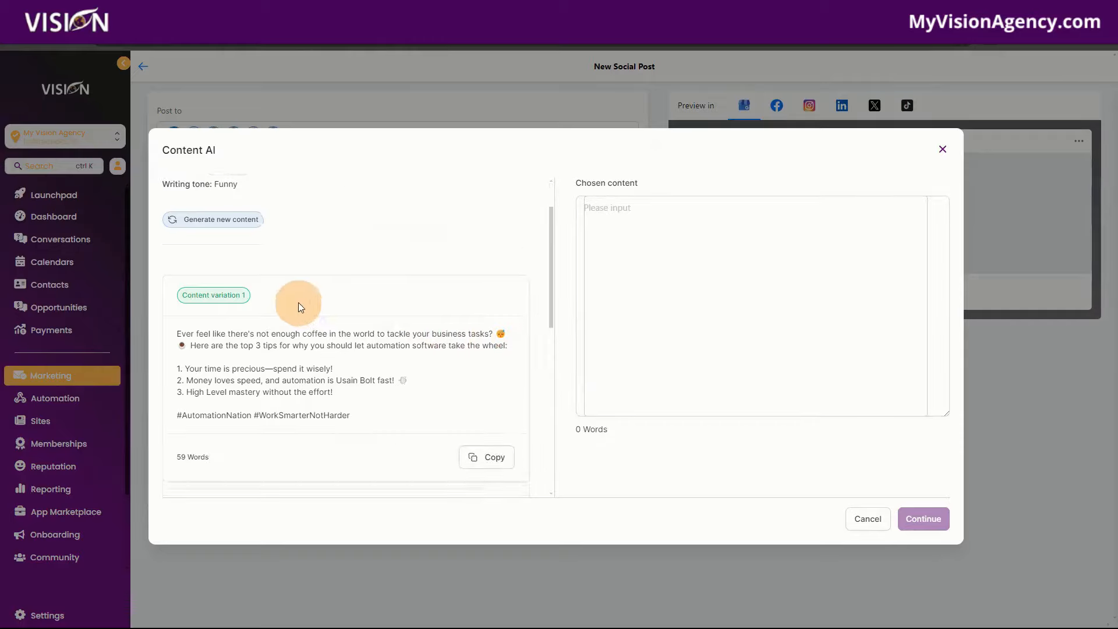
{"action": "scroll", "coordinate": [296, 302], "scroll_direction": "down", "scroll_amount": 1}
{"action": "scroll", "coordinate": [294, 299], "scroll_direction": "up", "scroll_amount": 3}
{"action": "scroll", "coordinate": [382, 393], "scroll_direction": "down", "scroll_amount": 2}
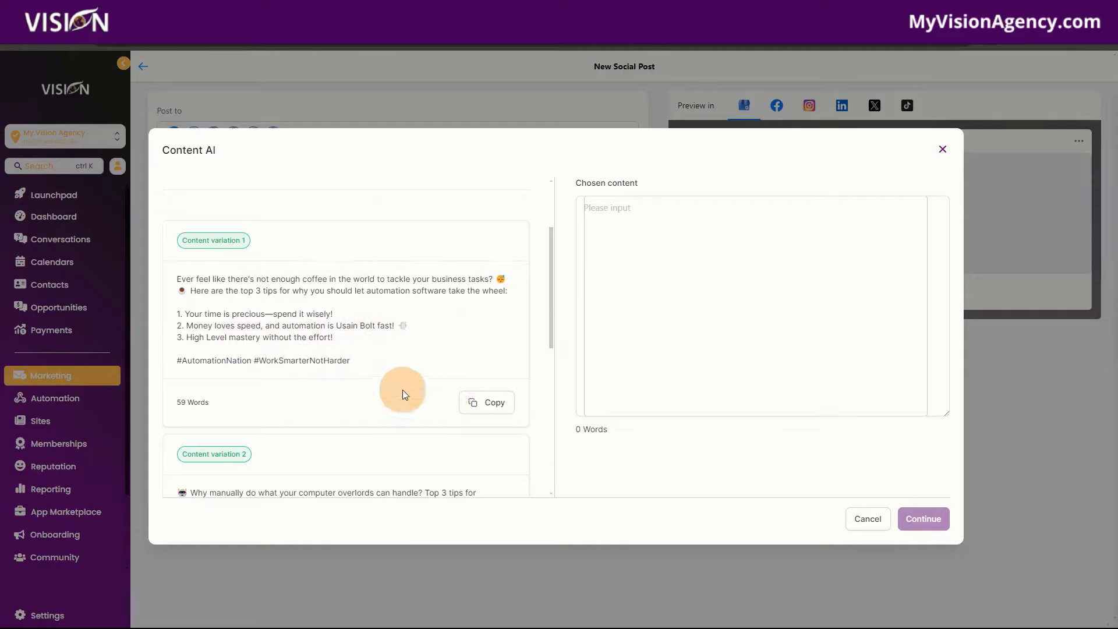
{"action": "scroll", "coordinate": [406, 333], "scroll_direction": "down", "scroll_amount": 4}
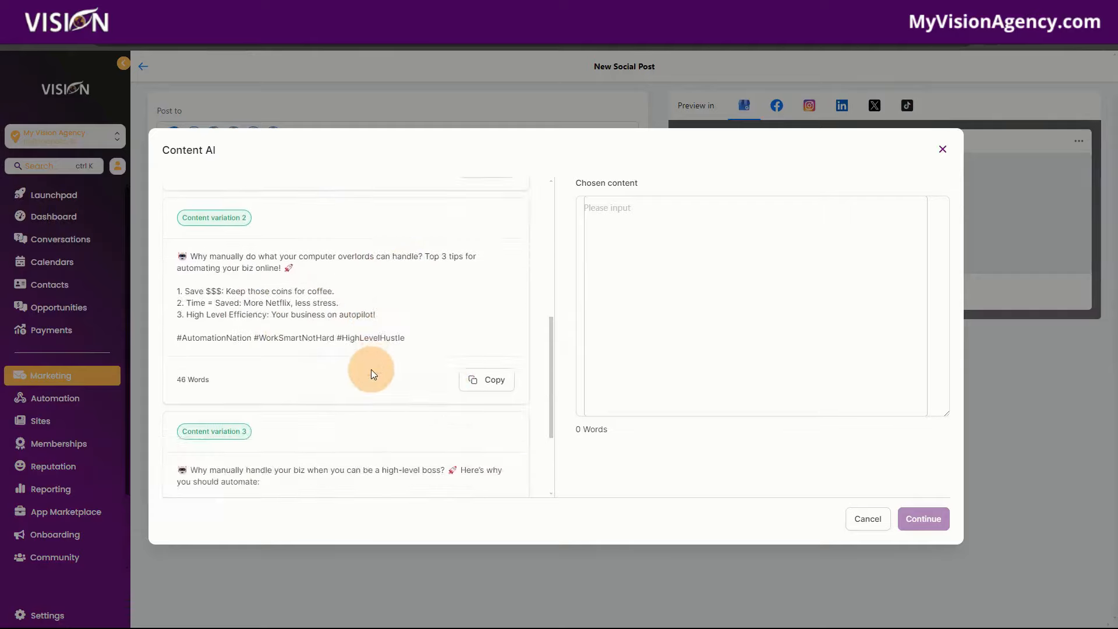
{"action": "scroll", "coordinate": [372, 369], "scroll_direction": "down", "scroll_amount": 2}
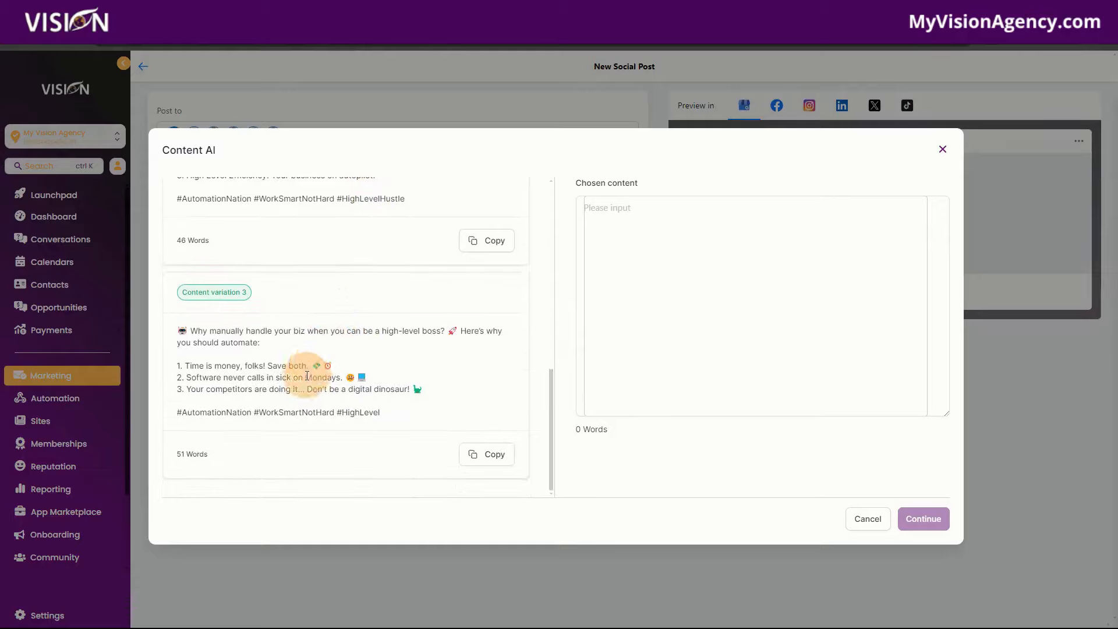
{"action": "scroll", "coordinate": [386, 420], "scroll_direction": "up", "scroll_amount": 6}
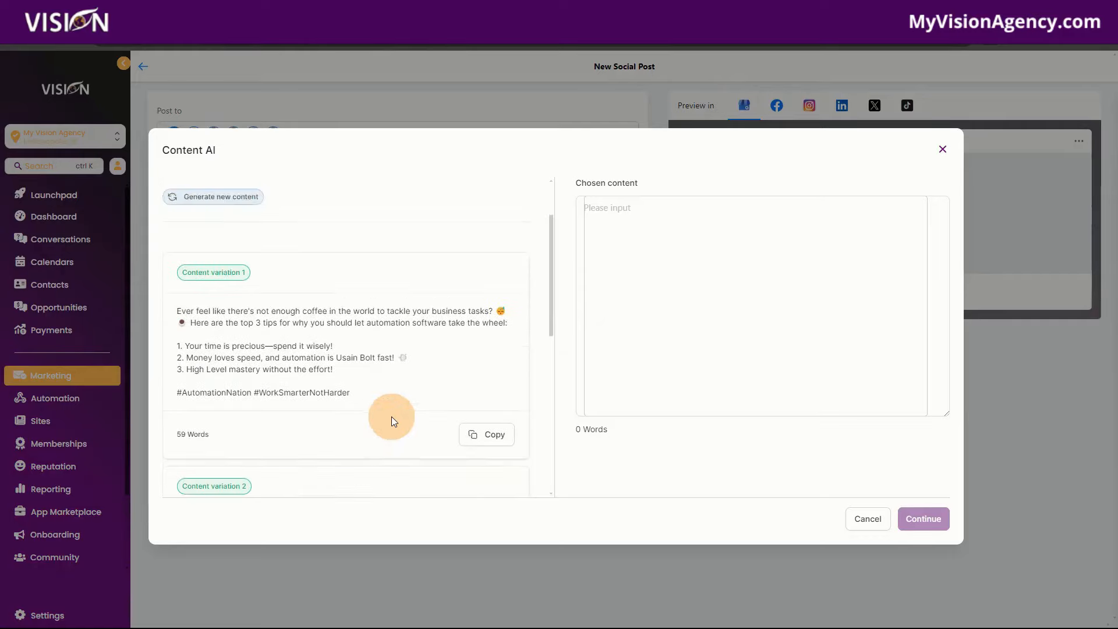
{"action": "left_click", "coordinate": [483, 432]}
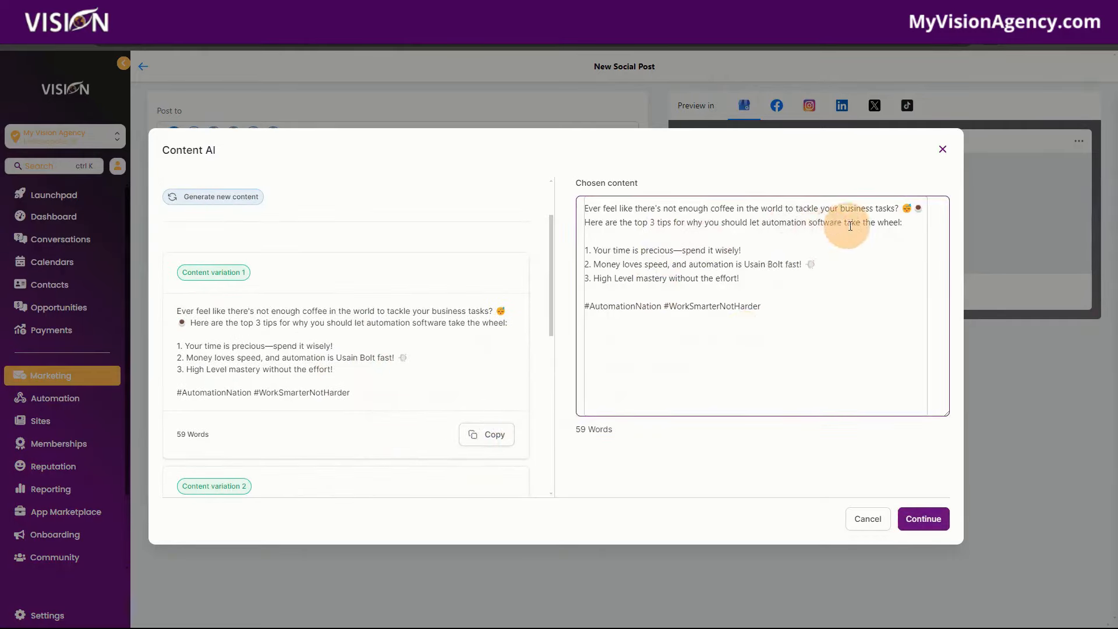
Step: Edit the chosen content so tip 2 ends with "automation is king!" and tip 3 begins with "Gain"
{"action": "left_click_drag", "start_coordinate": [751, 263], "coordinate": [799, 263]}
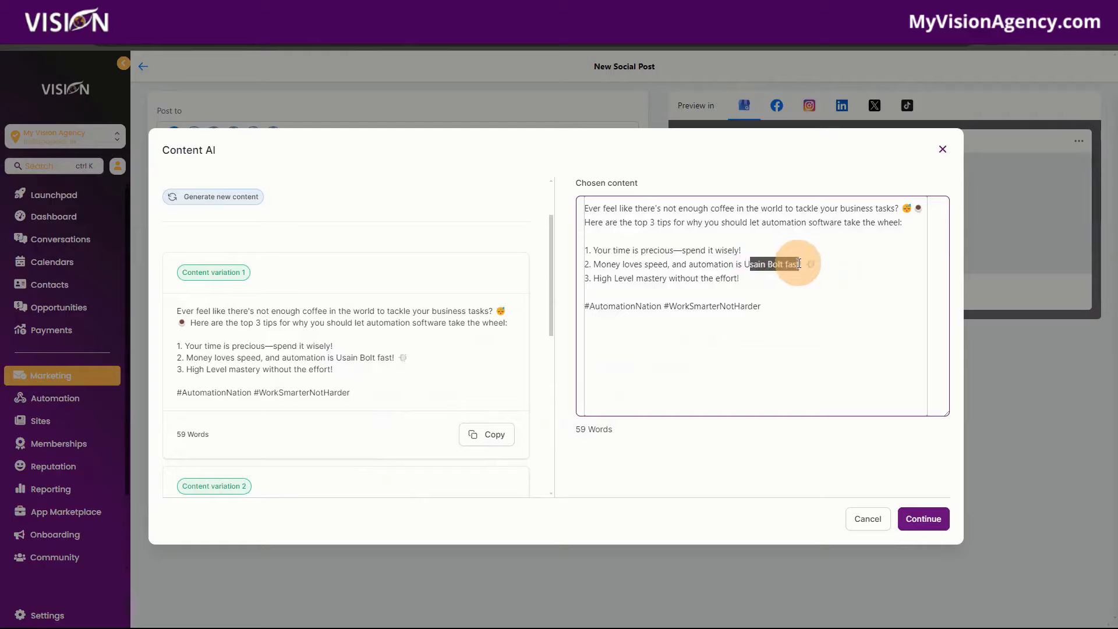
{"action": "key", "text": "BackSpace"}
{"action": "key", "text": "BackSpace"}
{"action": "key", "text": "Delete"}
{"action": "type", "text": "king"}
{"action": "left_click", "coordinate": [779, 307]}
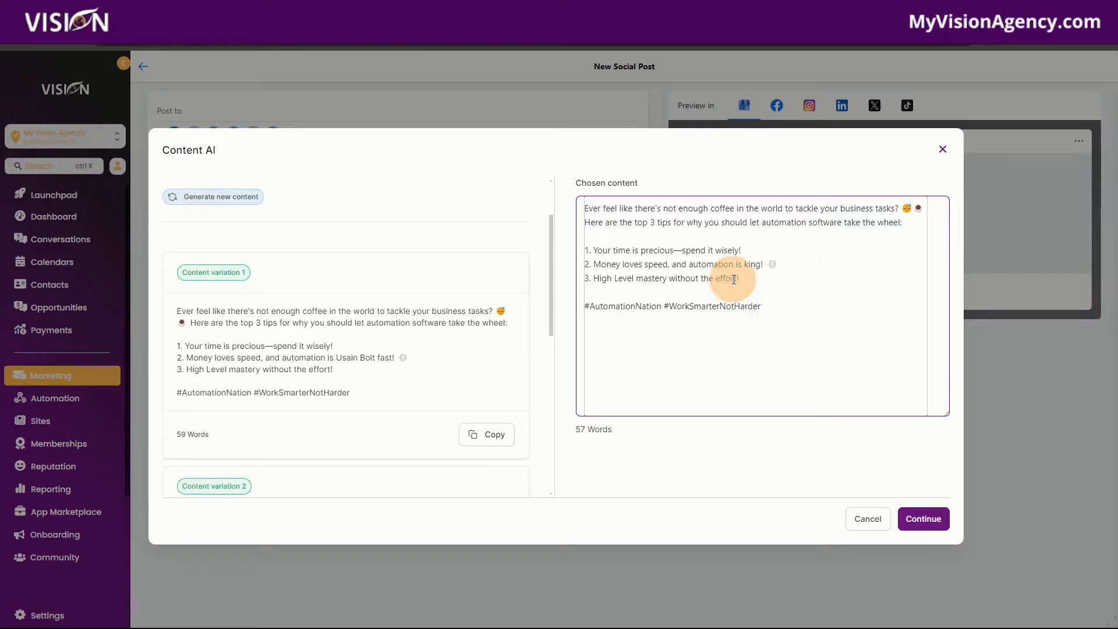
{"action": "left_click", "coordinate": [593, 279]}
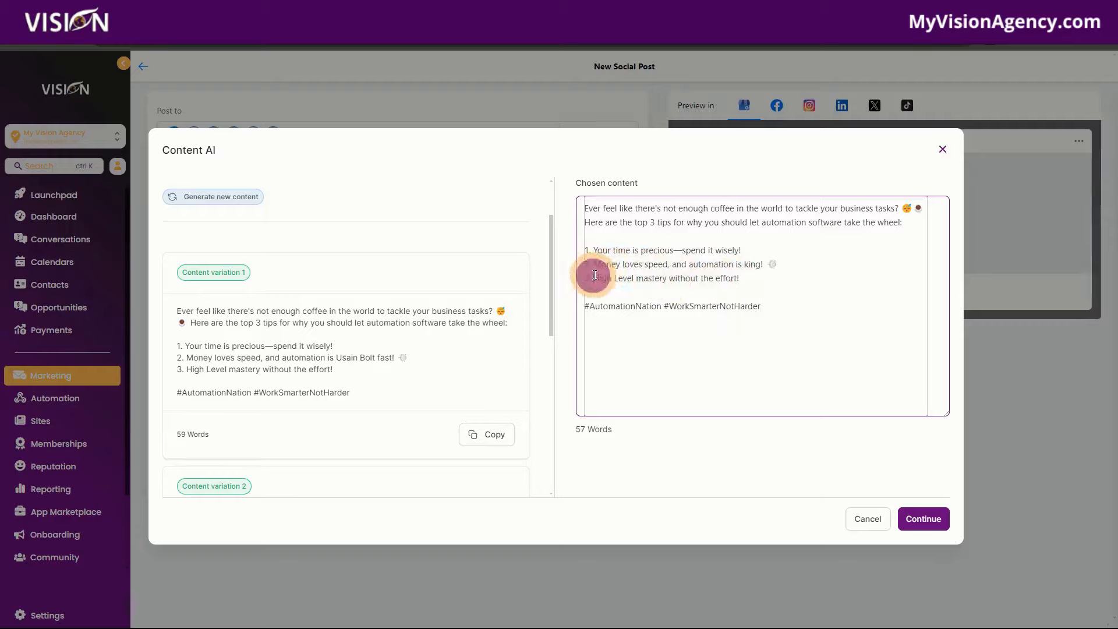
{"action": "type", "text": "Sain"}
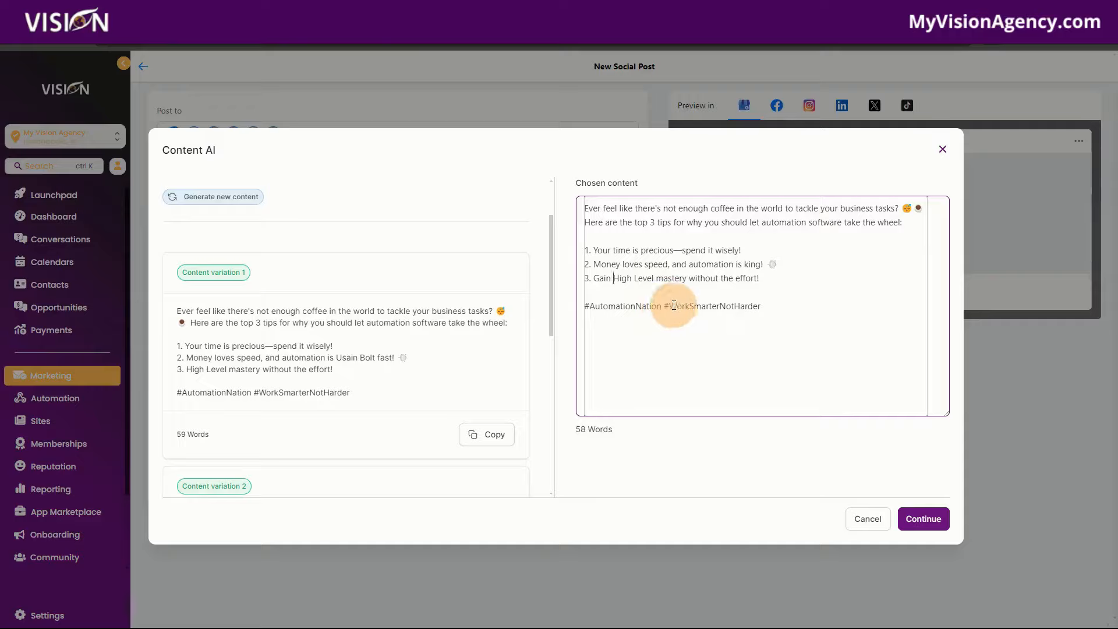
Step: Replace the second hashtag with #gohighlevel and insert the chosen content into the Google My Business post
{"action": "left_click_drag", "start_coordinate": [668, 305], "coordinate": [790, 302]}
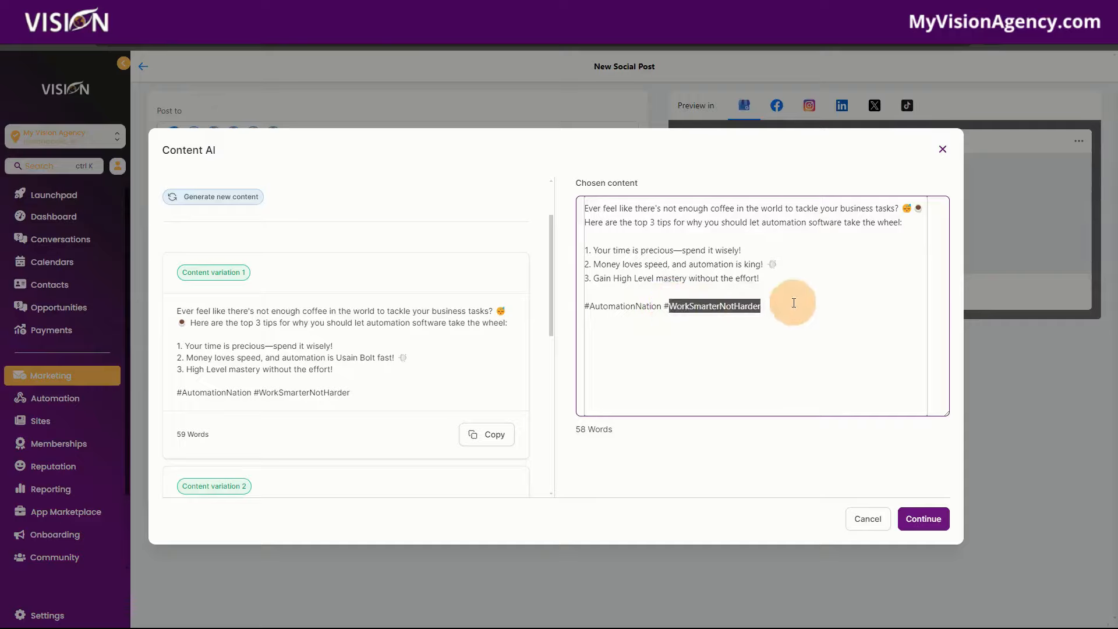
{"action": "type", "text": "gohighlevel"}
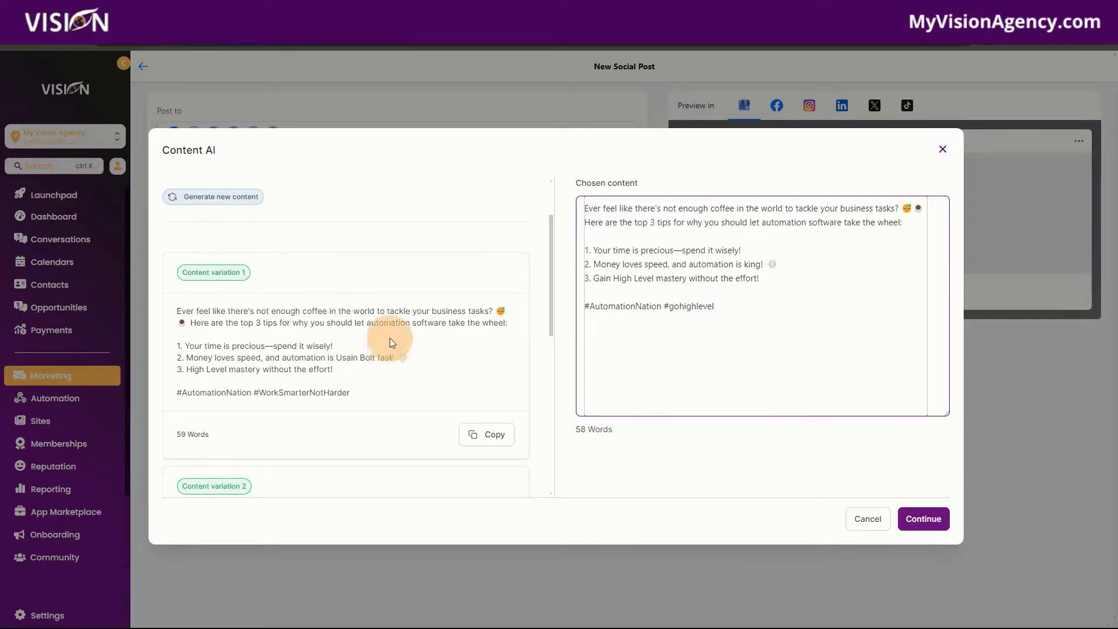
{"action": "left_click", "coordinate": [923, 518]}
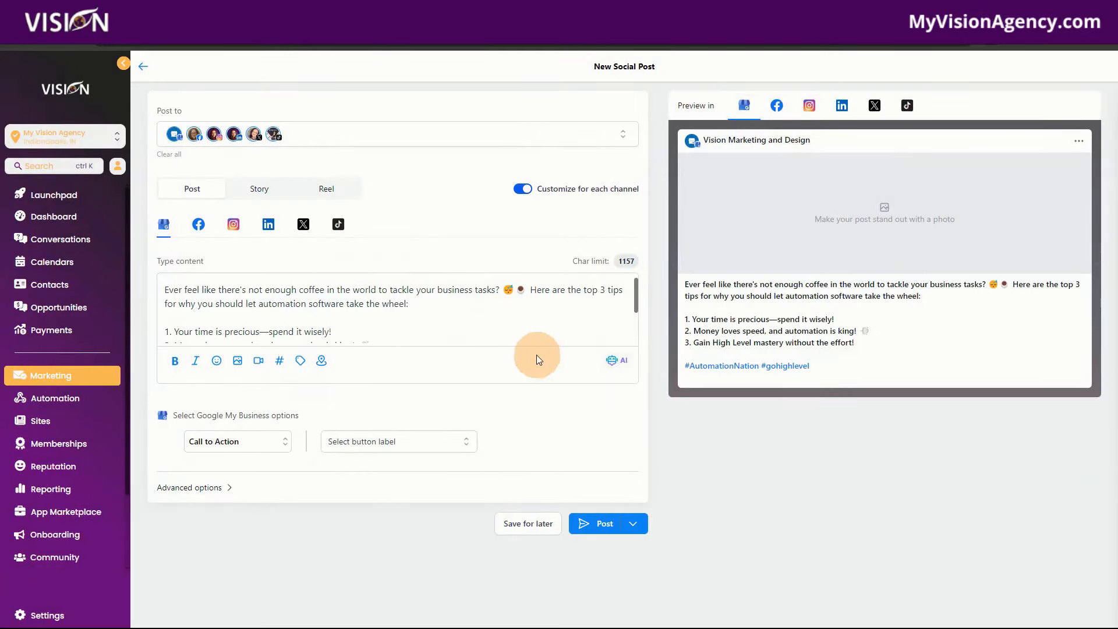
Step: Examine the post's tag option and the Tag a Location settings, then cancel the location tagging
{"action": "left_click", "coordinate": [164, 289]}
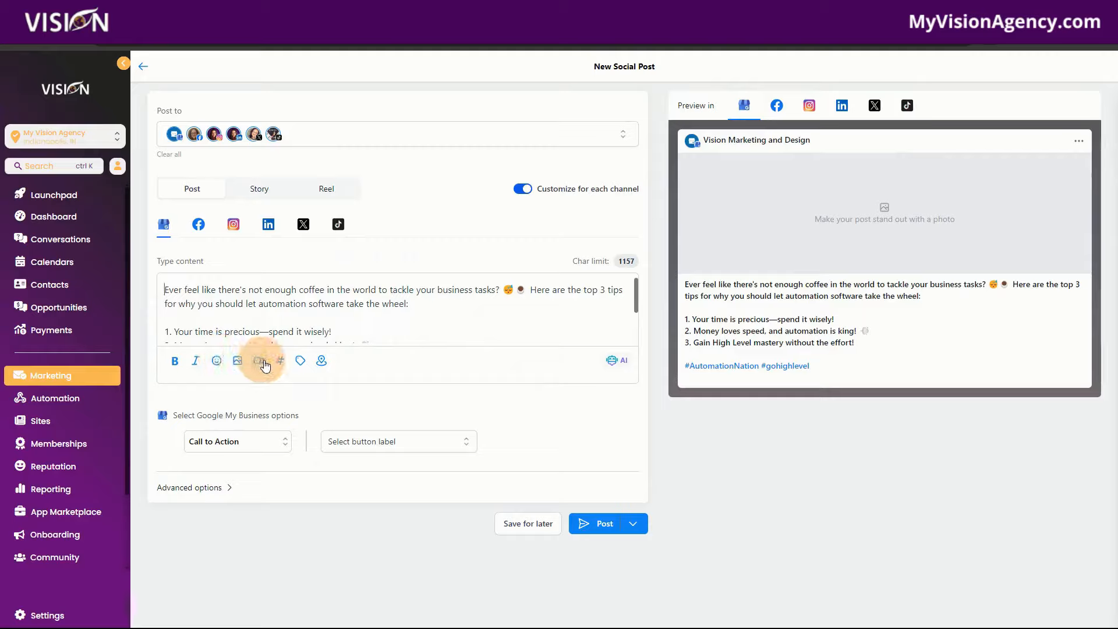
{"action": "left_click", "coordinate": [300, 360]}
{"action": "left_click", "coordinate": [361, 347]}
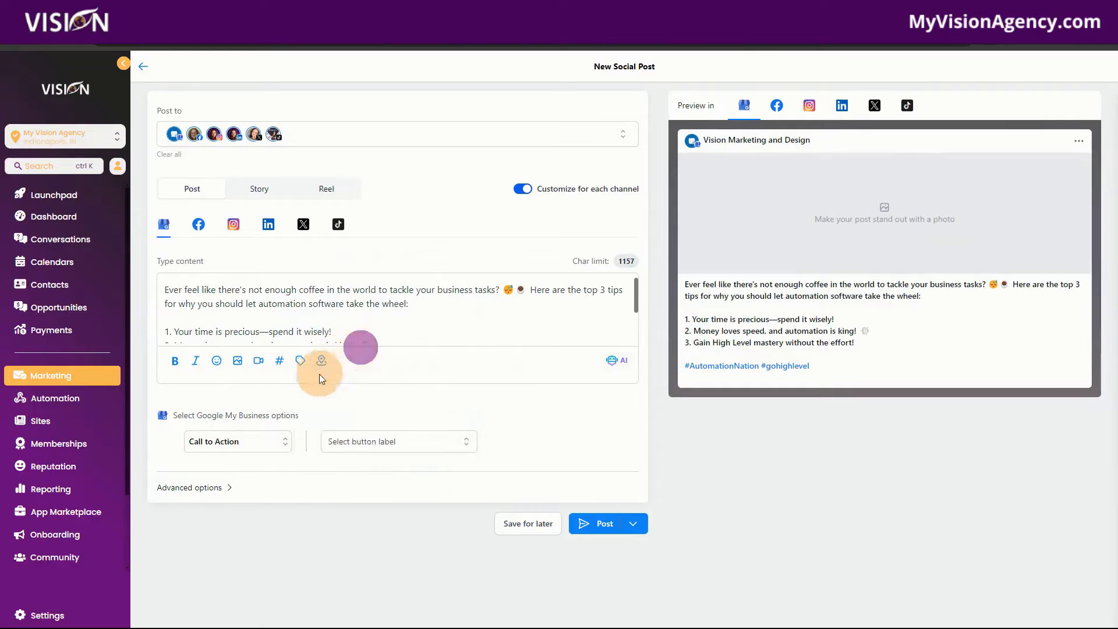
{"action": "left_click", "coordinate": [321, 362]}
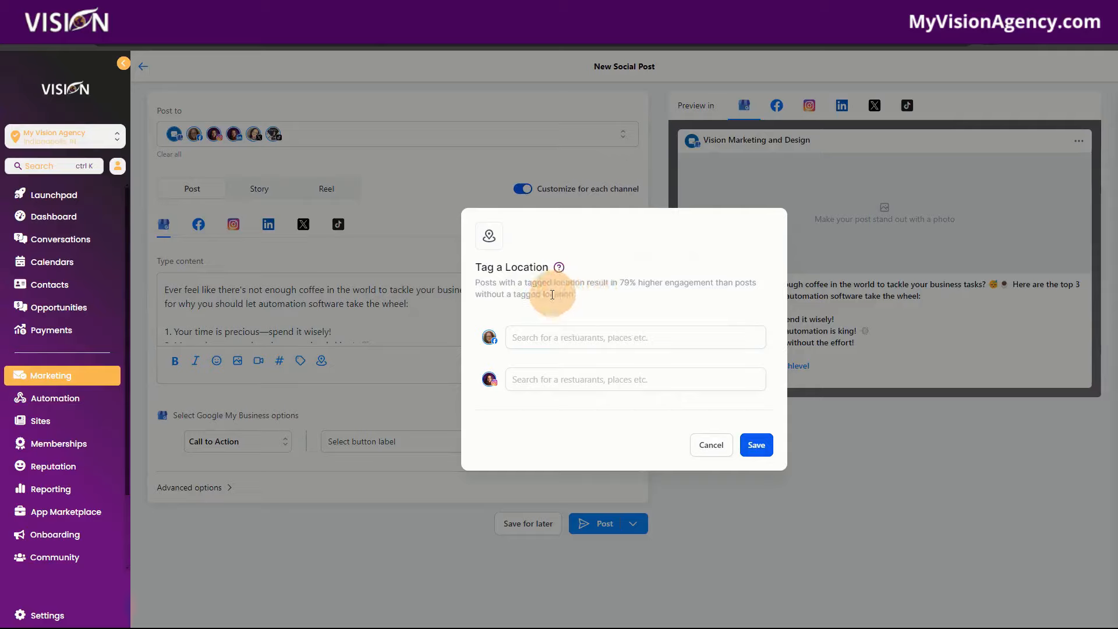
{"action": "left_click", "coordinate": [532, 331]}
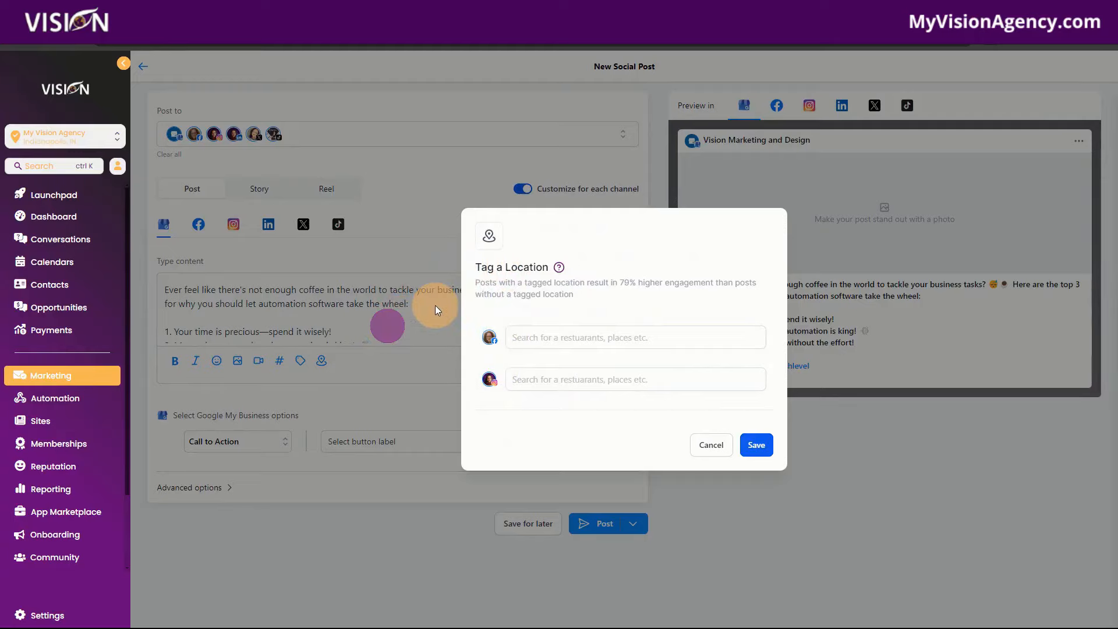
{"action": "left_click", "coordinate": [706, 453]}
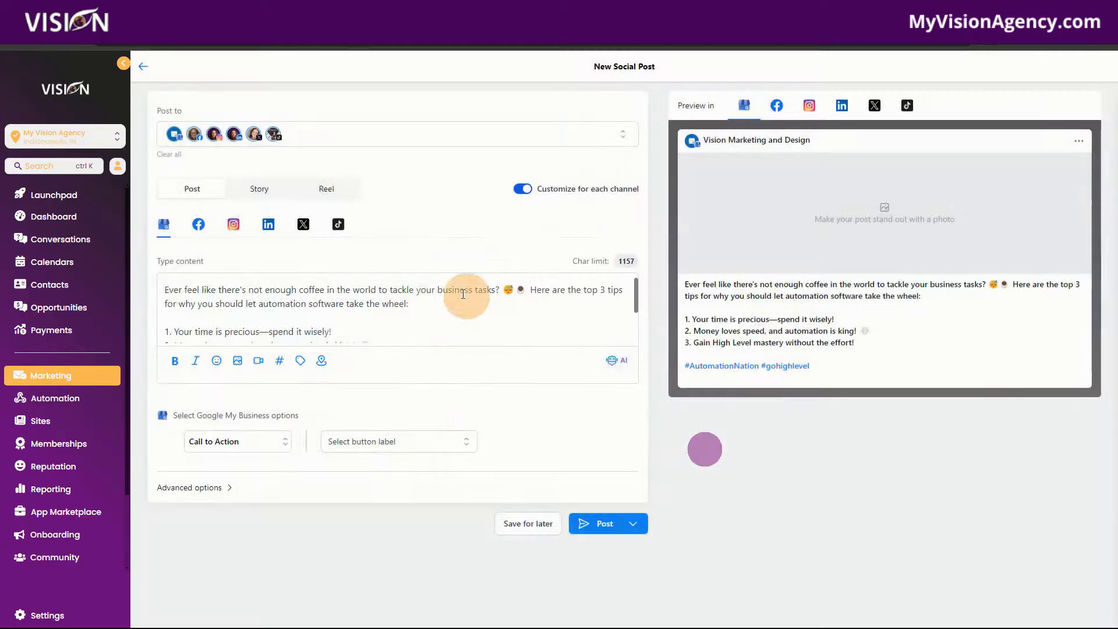
Step: Look through the separate post versions for Google My Business, Facebook, Instagram, LinkedIn, X and TikTok
{"action": "scroll", "coordinate": [393, 321], "scroll_direction": "down", "scroll_amount": 2}
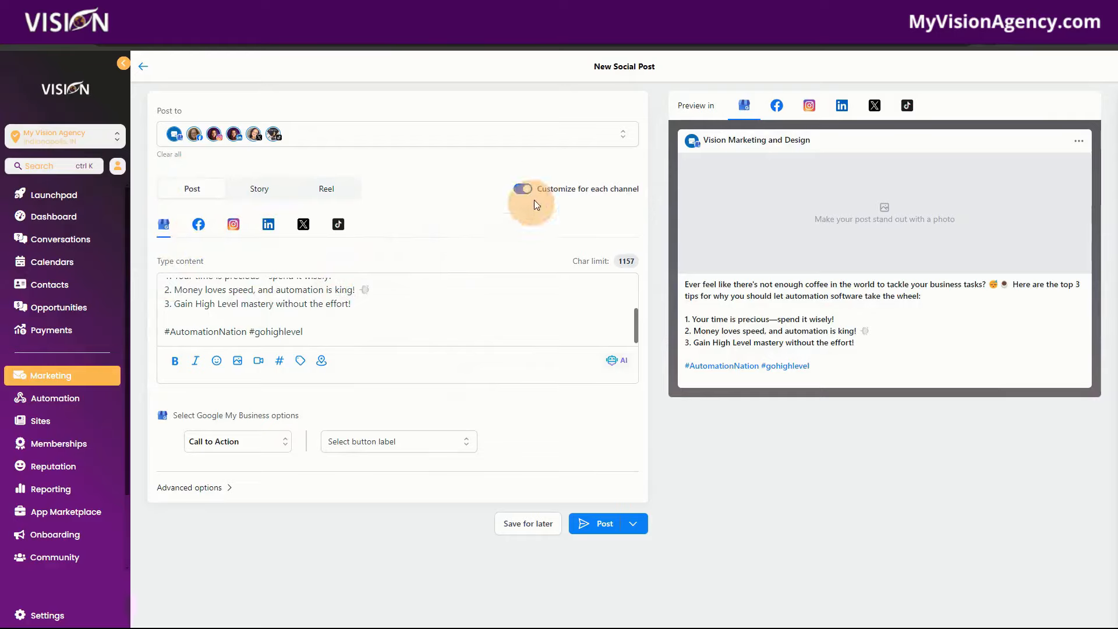
{"action": "left_click", "coordinate": [523, 188]}
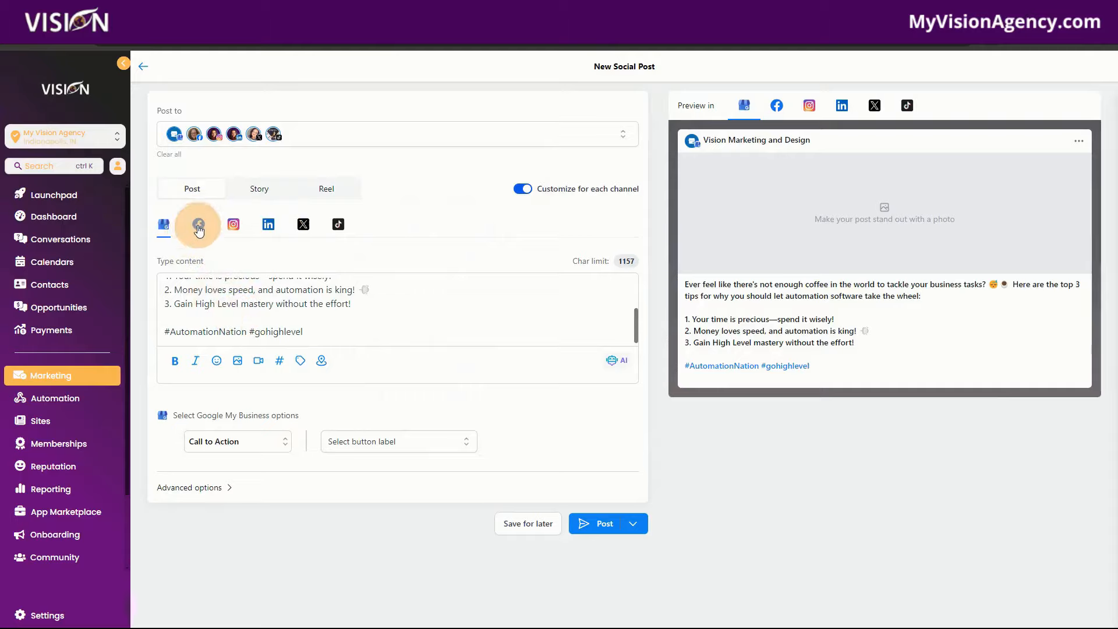
{"action": "left_click", "coordinate": [207, 227]}
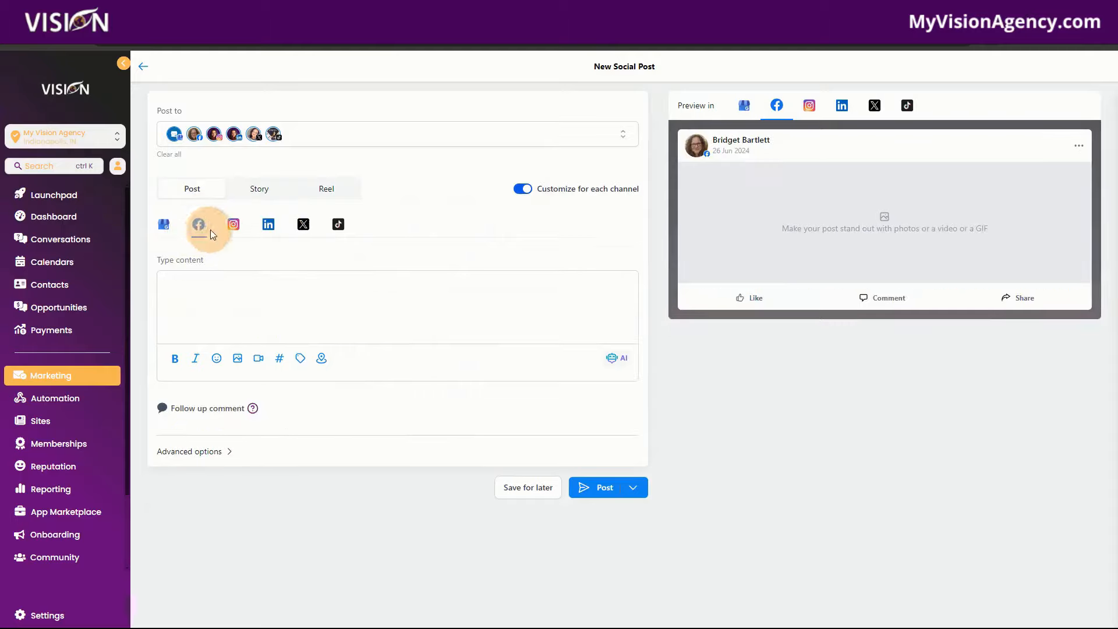
{"action": "left_click", "coordinate": [233, 228]}
{"action": "left_click", "coordinate": [269, 226]}
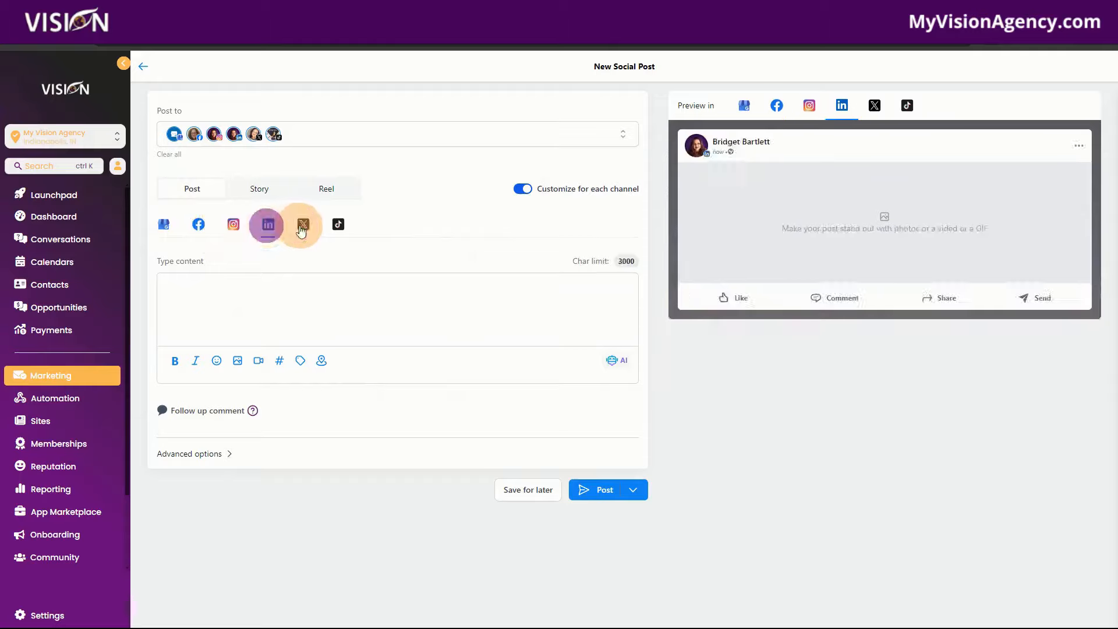
{"action": "left_click", "coordinate": [302, 226]}
{"action": "left_click", "coordinate": [345, 232]}
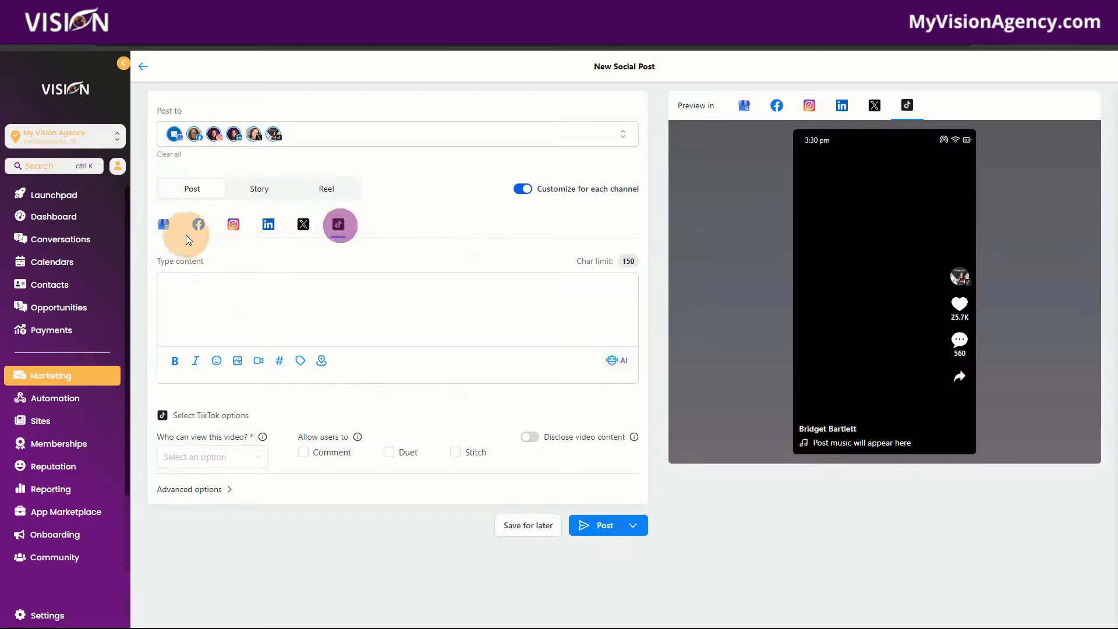
{"action": "left_click", "coordinate": [163, 231]}
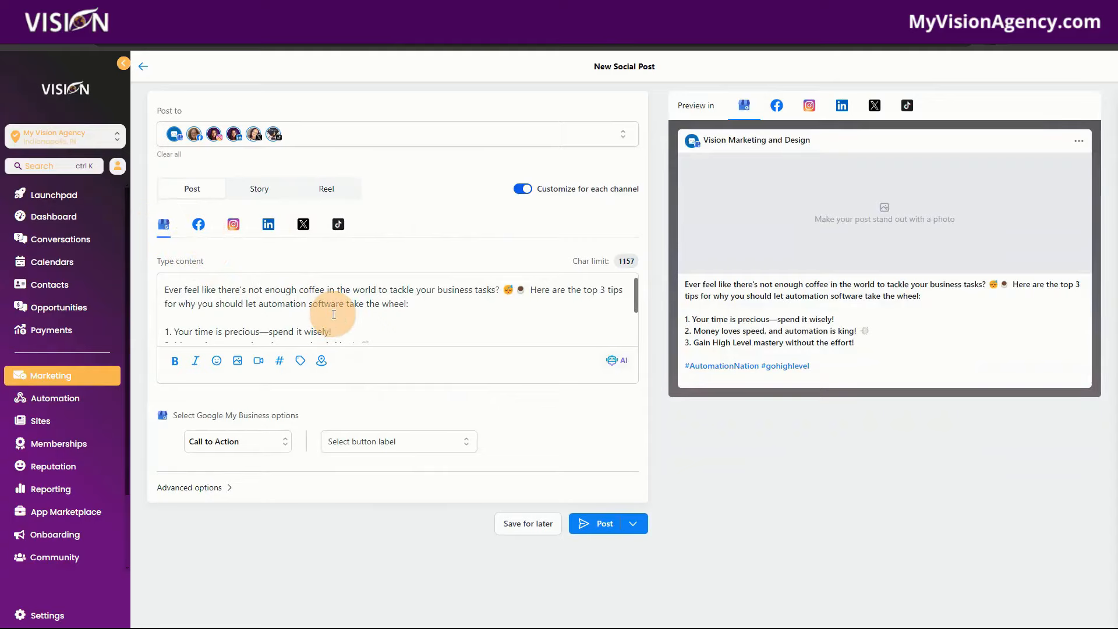
{"action": "left_click", "coordinate": [199, 228]}
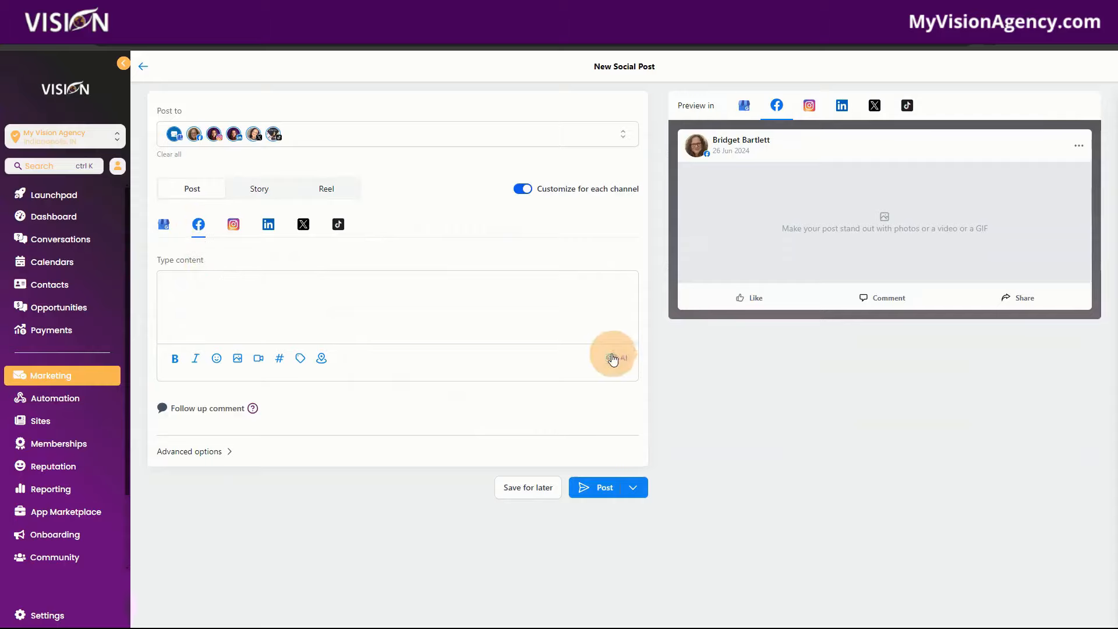
Step: Start an AI image for the Google My Business post, described as "A happy business owner spending time with family on the beach"
{"action": "left_click", "coordinate": [164, 225]}
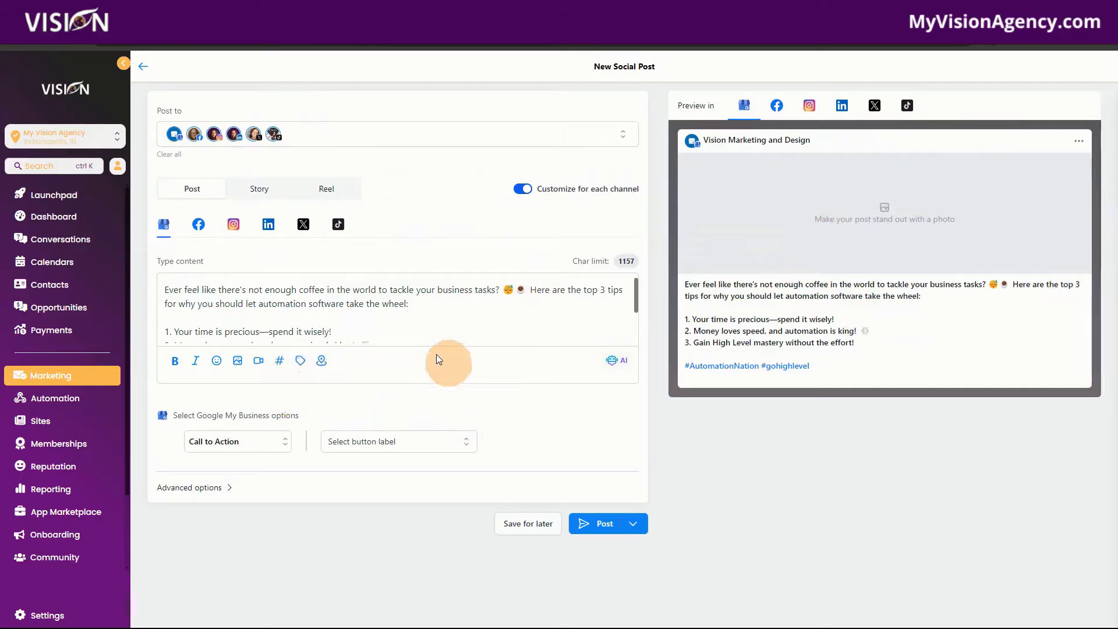
{"action": "left_click", "coordinate": [238, 359]}
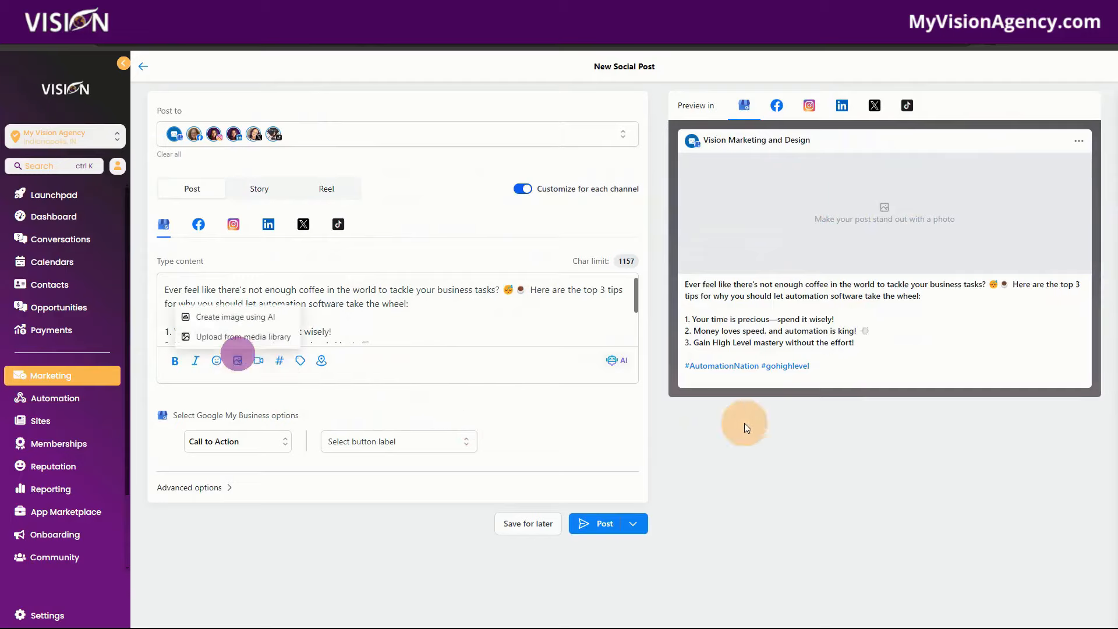
{"action": "left_click", "coordinate": [225, 316]}
{"action": "left_click", "coordinate": [519, 231]}
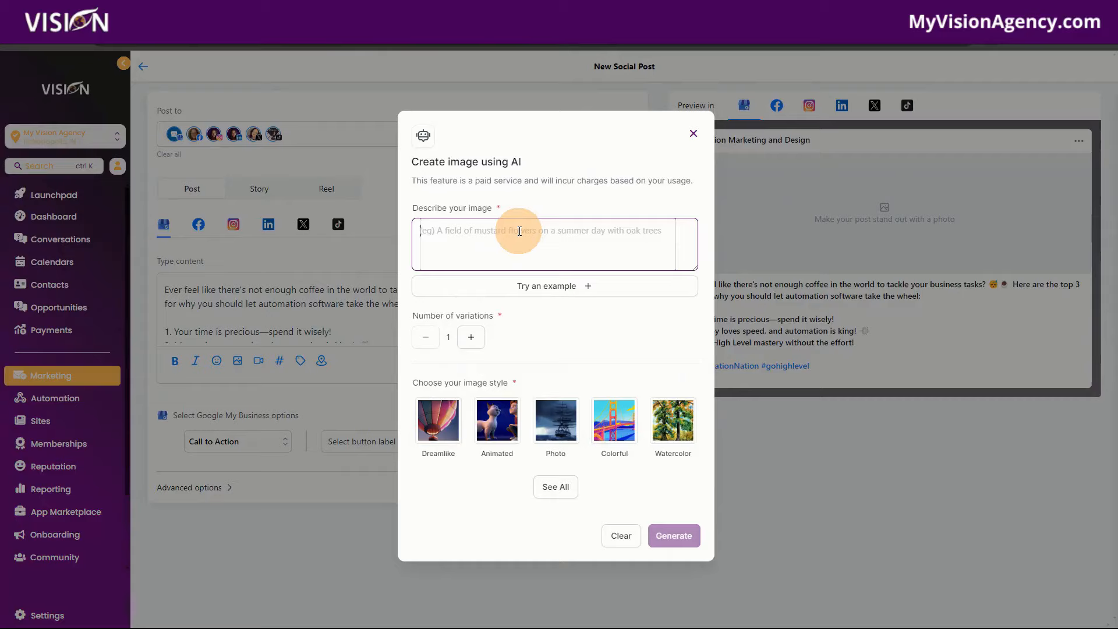
{"action": "type", "text": "A ha"}
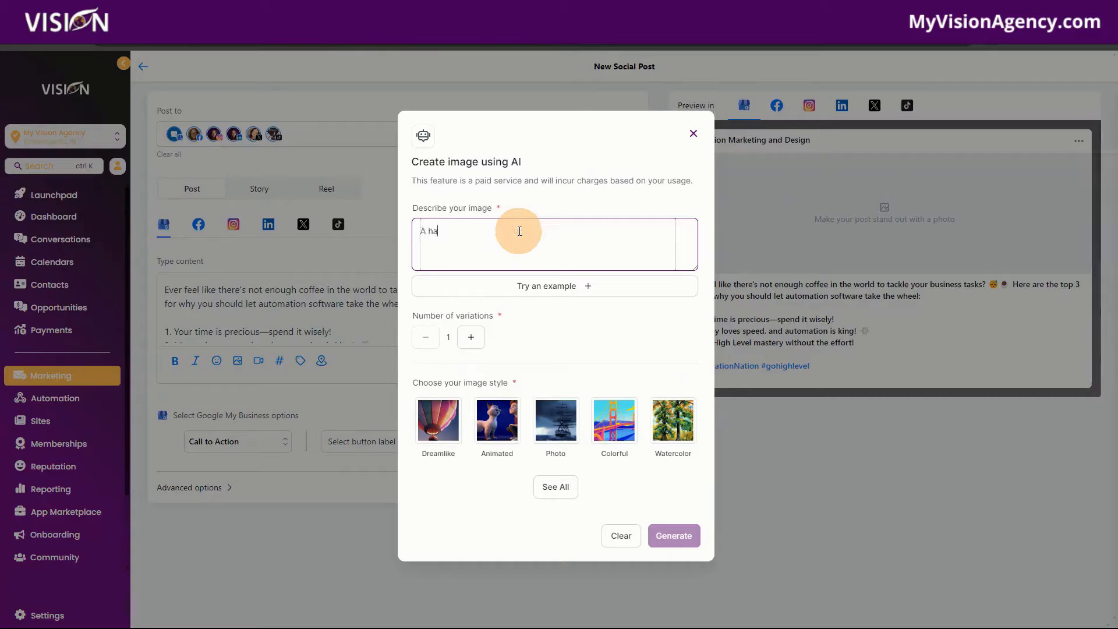
{"action": "type", "text": "ppy business owner spending time with family on the beach"}
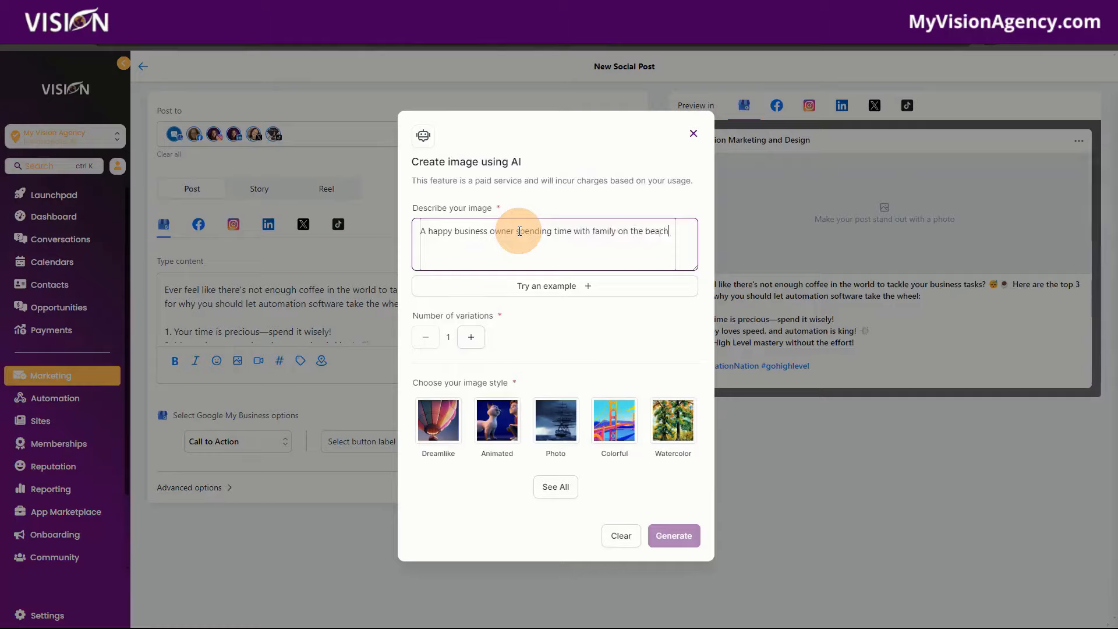
Step: Generate three variations of the image in the Color Pencil style and insert the first variation into the post
{"action": "left_click", "coordinate": [471, 337]}
{"action": "left_click", "coordinate": [471, 337]}
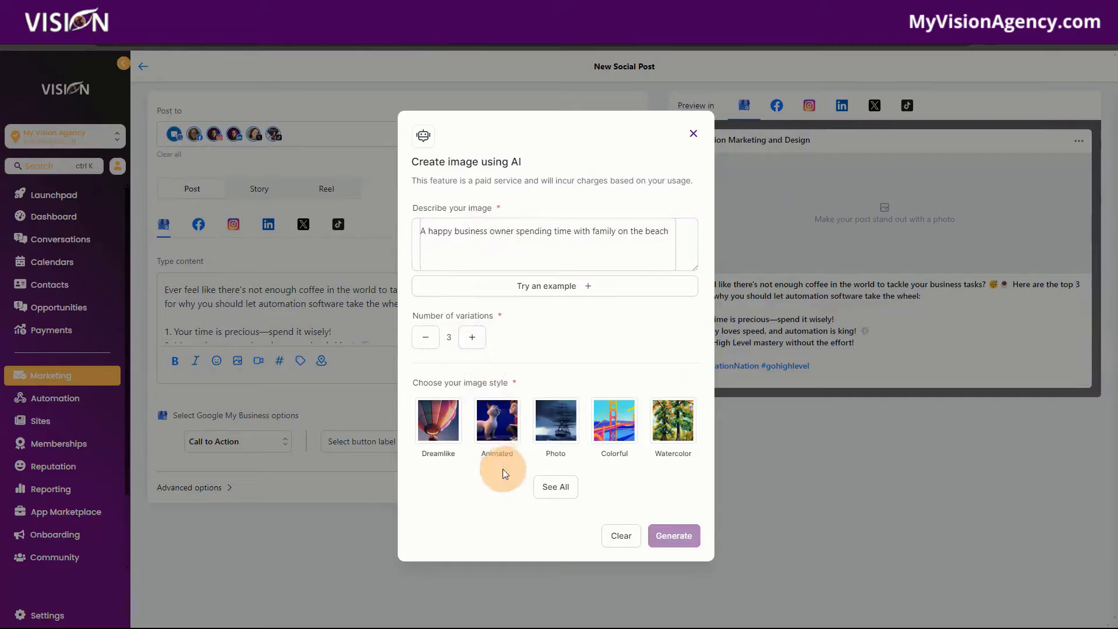
{"action": "left_click", "coordinate": [555, 487]}
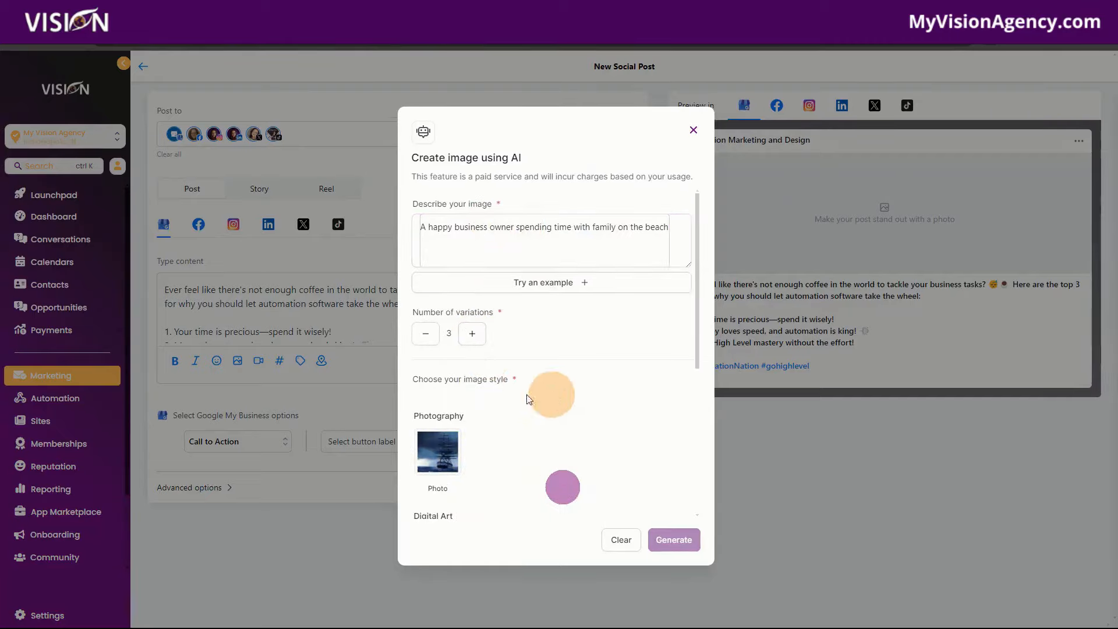
{"action": "scroll", "coordinate": [524, 408], "scroll_direction": "down", "scroll_amount": 5}
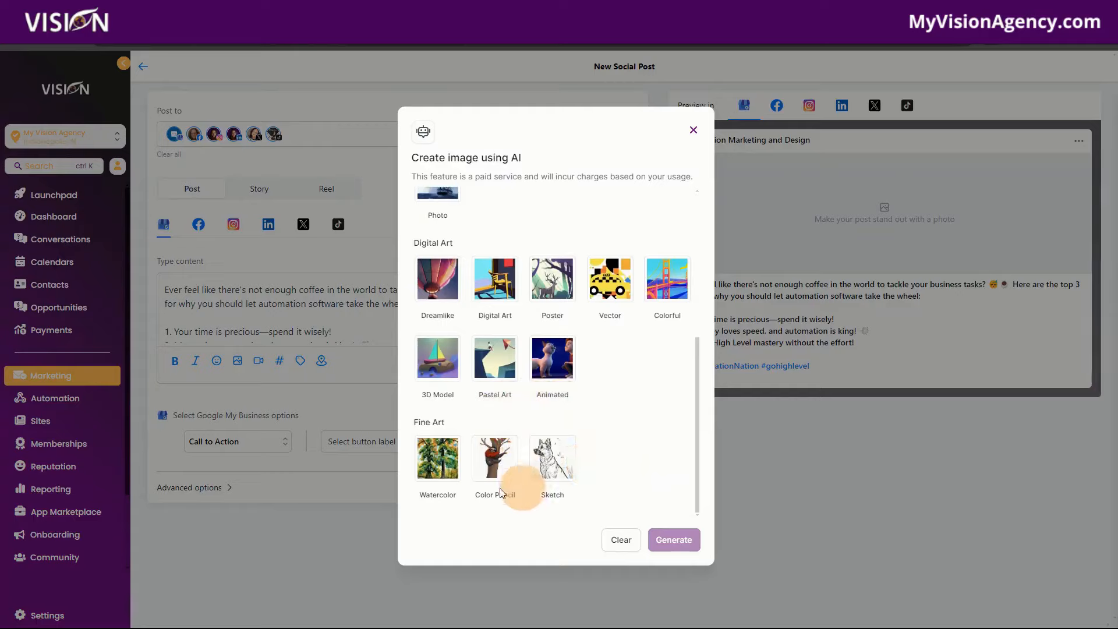
{"action": "left_click", "coordinate": [493, 459]}
{"action": "left_click", "coordinate": [675, 539]}
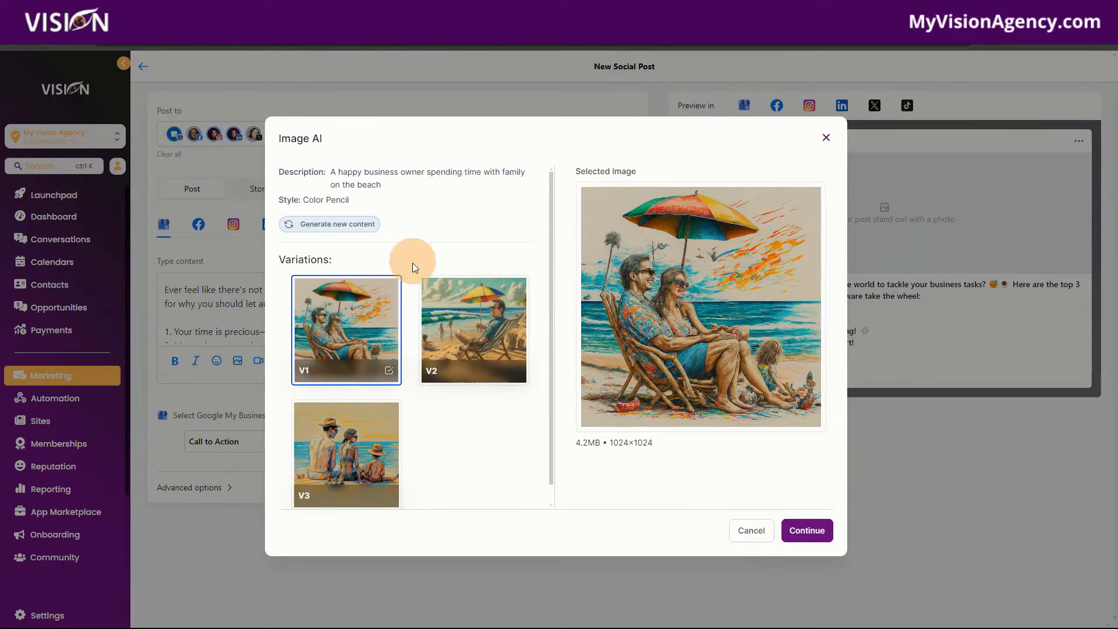
{"action": "left_click", "coordinate": [326, 319]}
{"action": "left_click", "coordinate": [806, 531]}
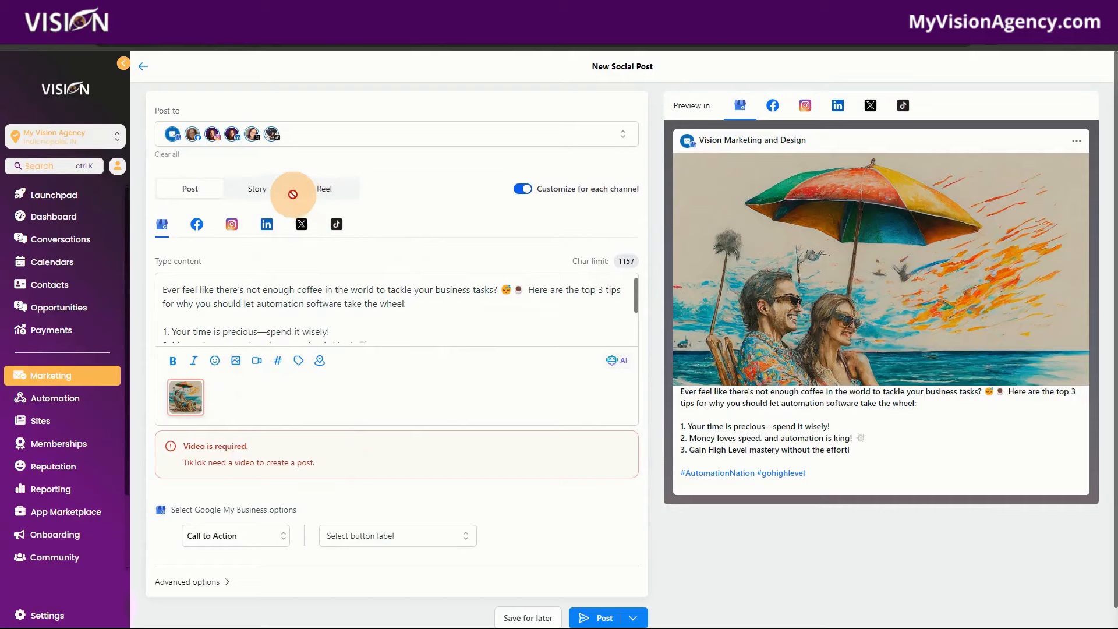
Step: Remove the TikTok account from the channels the post goes to
{"action": "left_click", "coordinate": [354, 136]}
{"action": "scroll", "coordinate": [260, 363], "scroll_direction": "down", "scroll_amount": 1}
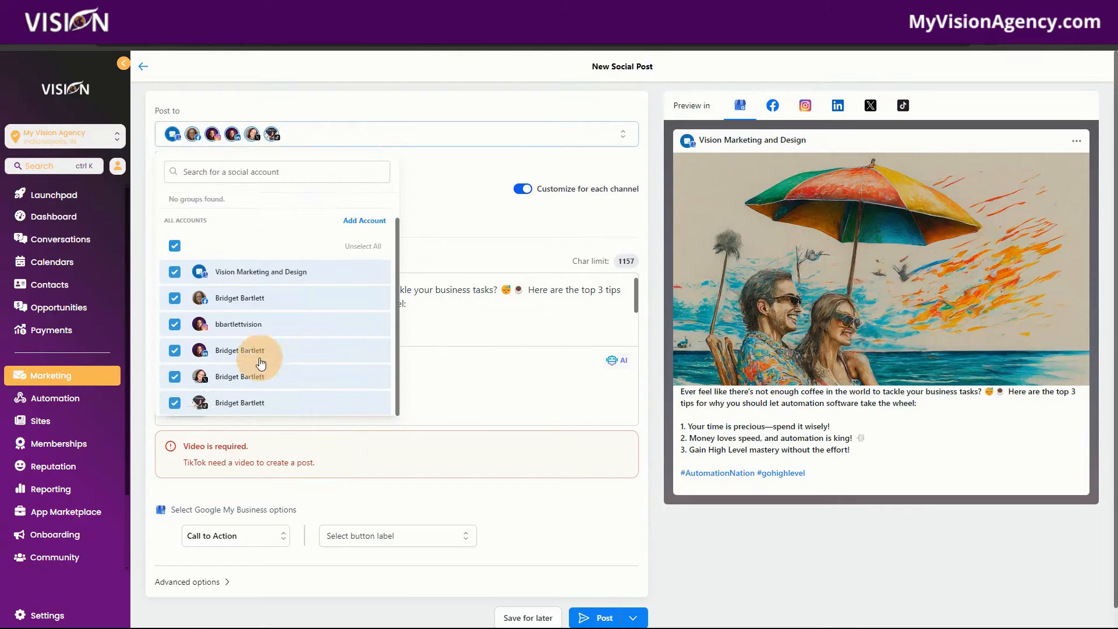
{"action": "left_click", "coordinate": [175, 402]}
{"action": "left_click", "coordinate": [461, 187]}
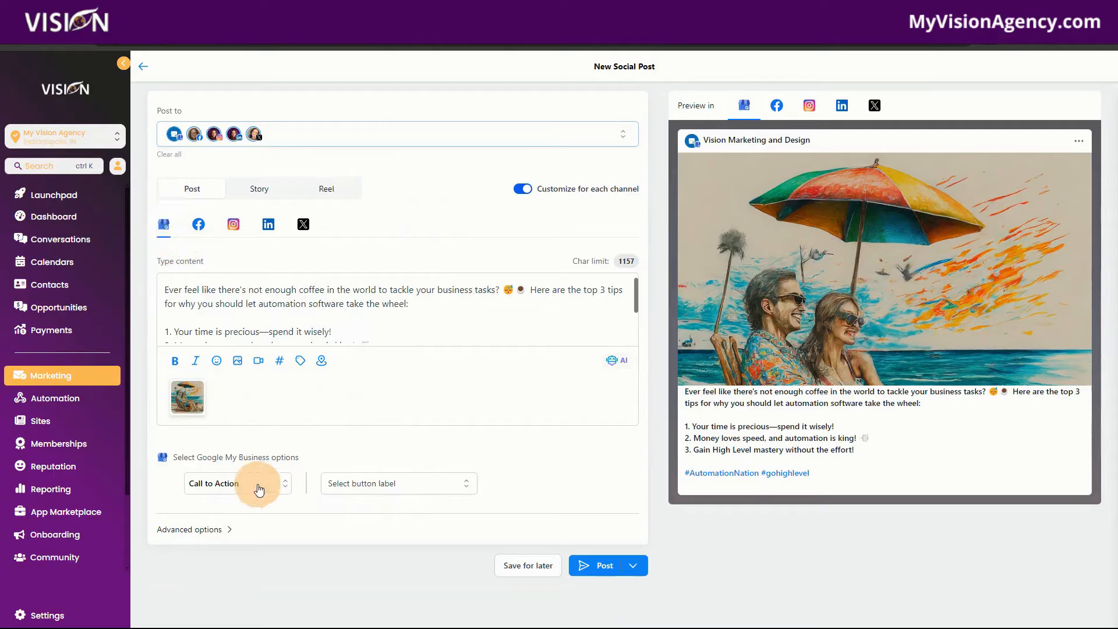
Step: Give the Google My Business post a Call to Action with the Learn More button label
{"action": "left_click", "coordinate": [228, 483]}
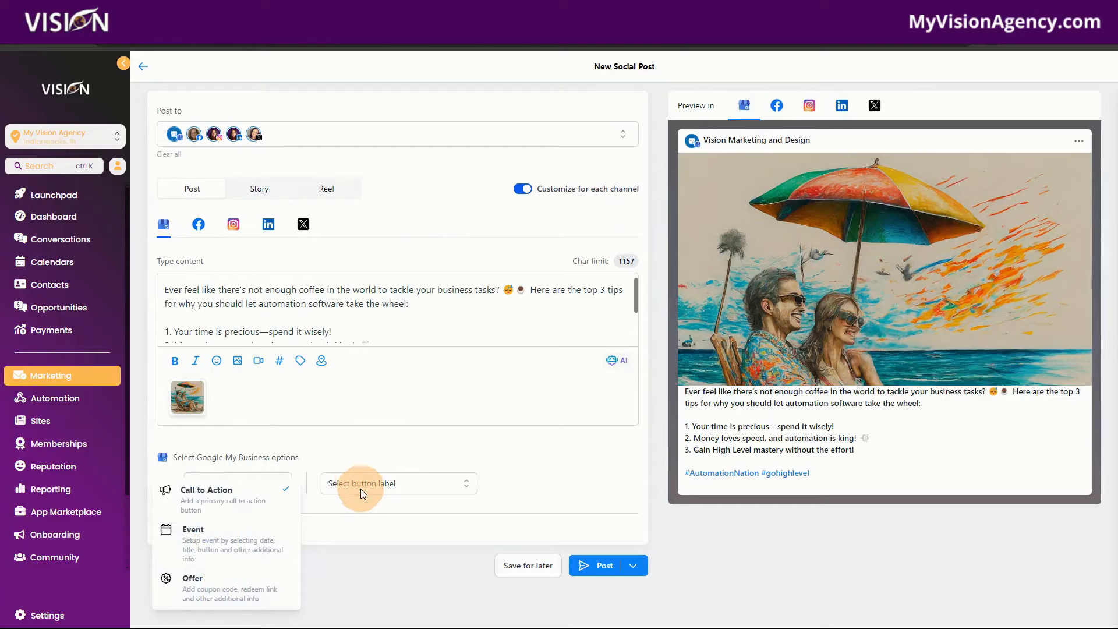
{"action": "left_click", "coordinate": [242, 490]}
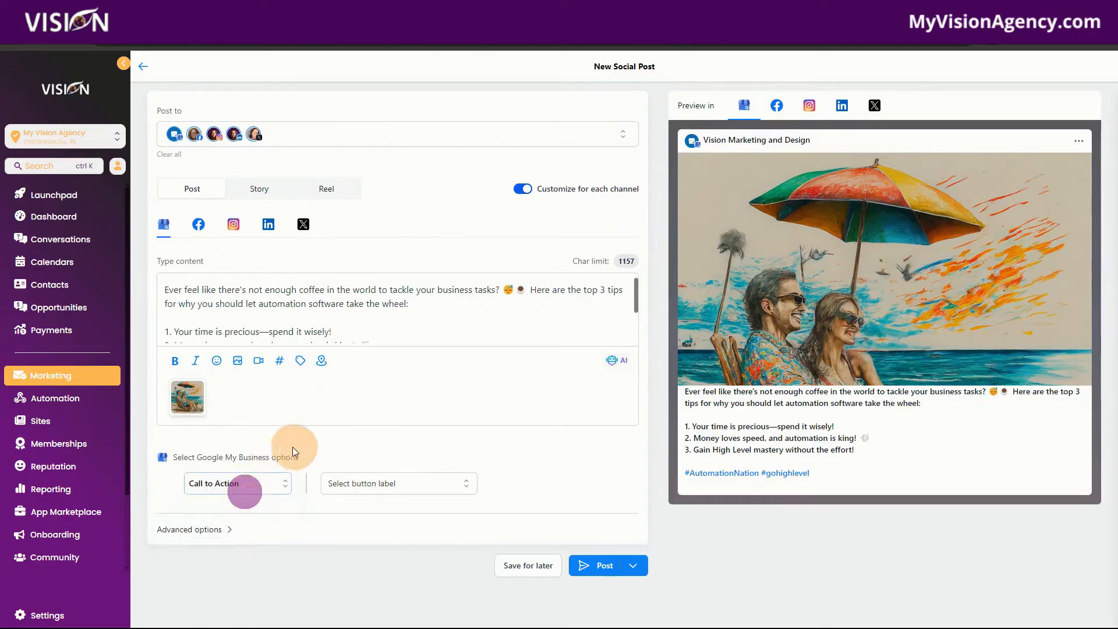
{"action": "left_click", "coordinate": [385, 481]}
{"action": "left_click", "coordinate": [347, 593]}
Step: Expand the advanced options, assign the post to the Tips category, and check the tags available
{"action": "left_click", "coordinate": [192, 556]}
{"action": "scroll", "coordinate": [233, 548], "scroll_direction": "down", "scroll_amount": 2}
{"action": "left_click", "coordinate": [195, 494]}
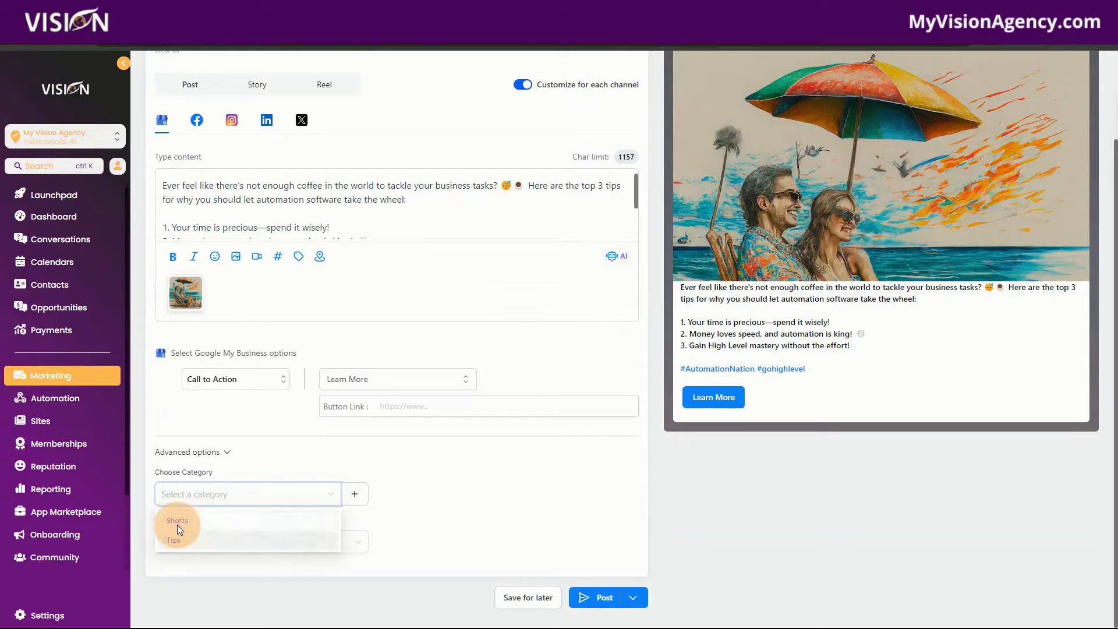
{"action": "left_click", "coordinate": [173, 540]}
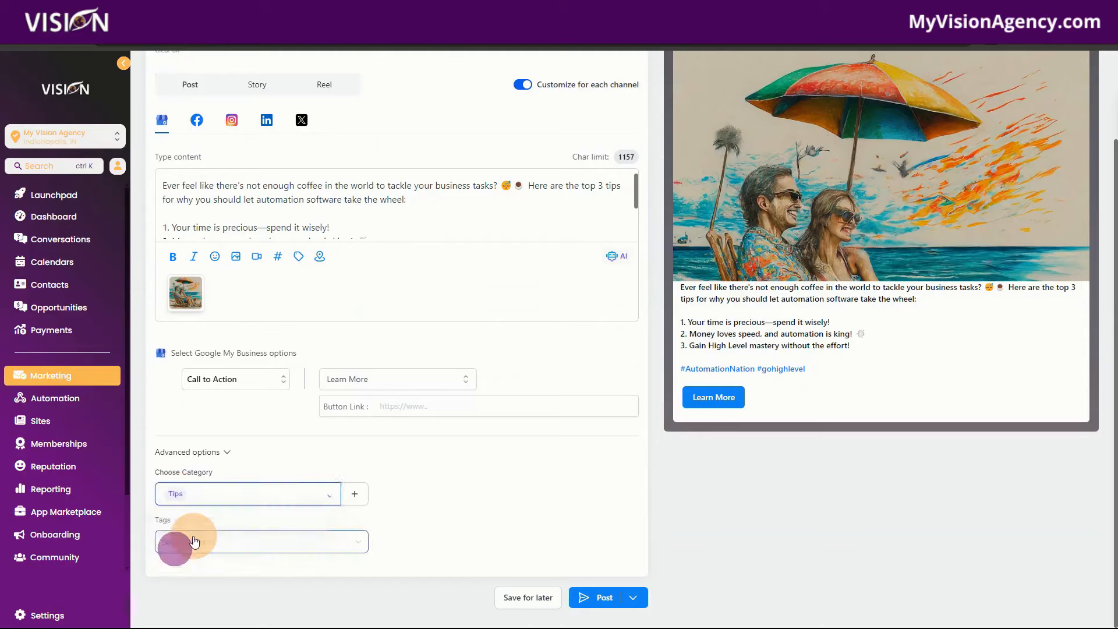
{"action": "left_click", "coordinate": [256, 539]}
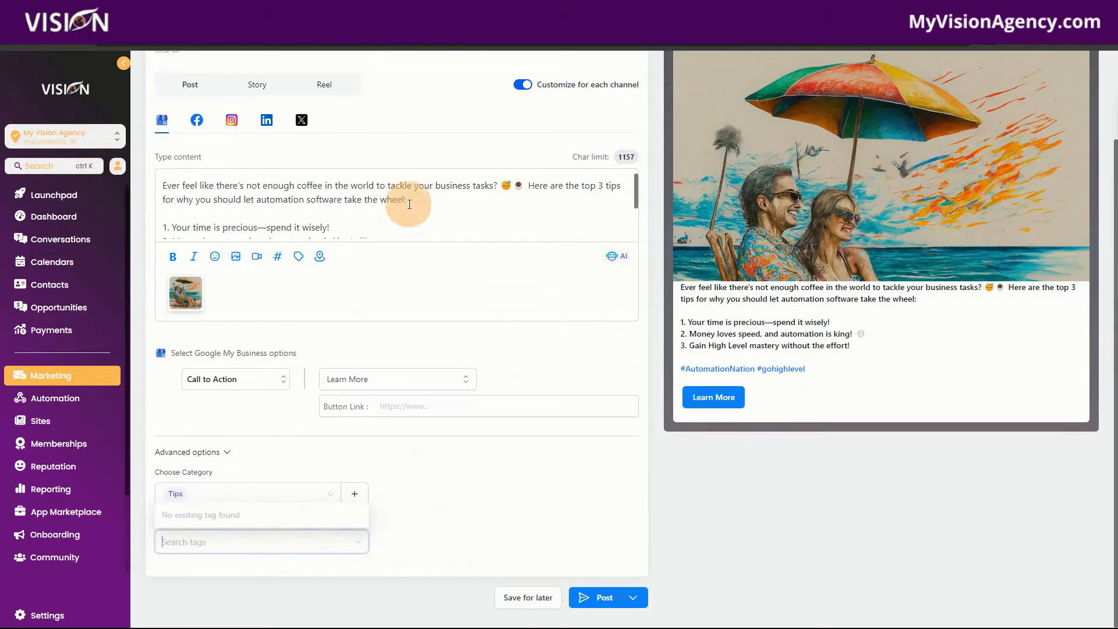
{"action": "left_click", "coordinate": [467, 500]}
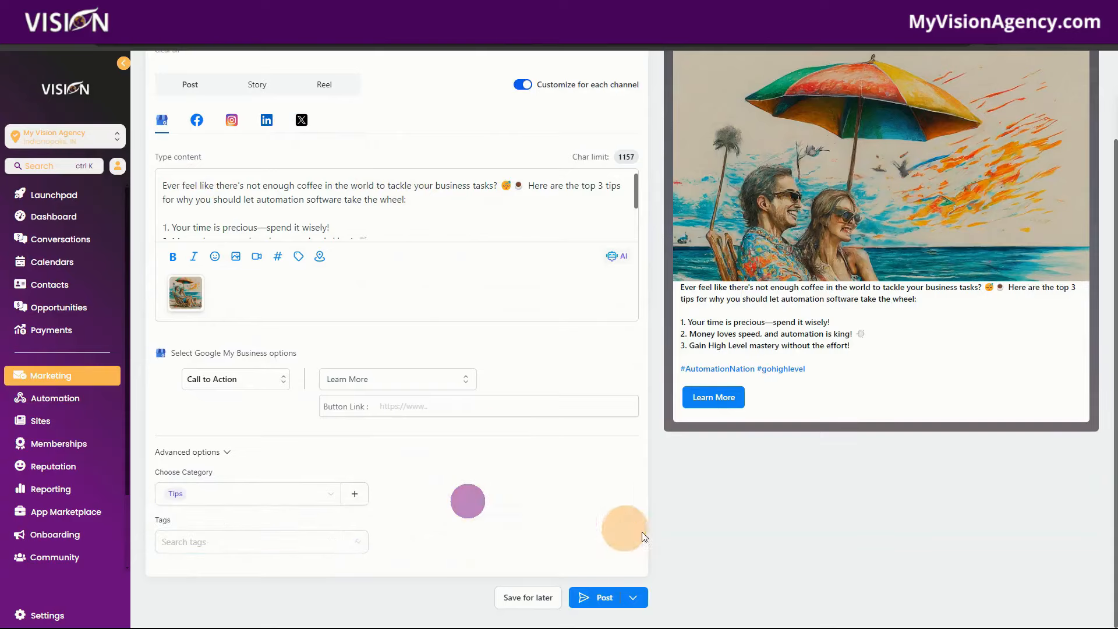
Step: Review the publishing options, then disable customizing the post for each channel and preview the Facebook version
{"action": "left_click", "coordinate": [633, 597]}
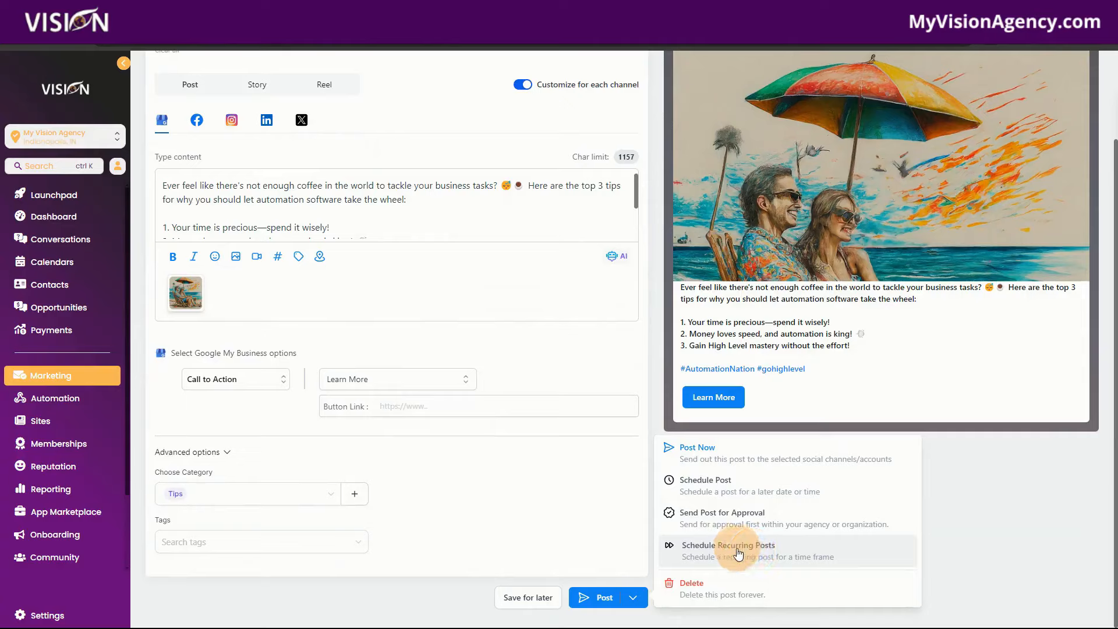
{"action": "left_click", "coordinate": [522, 84]}
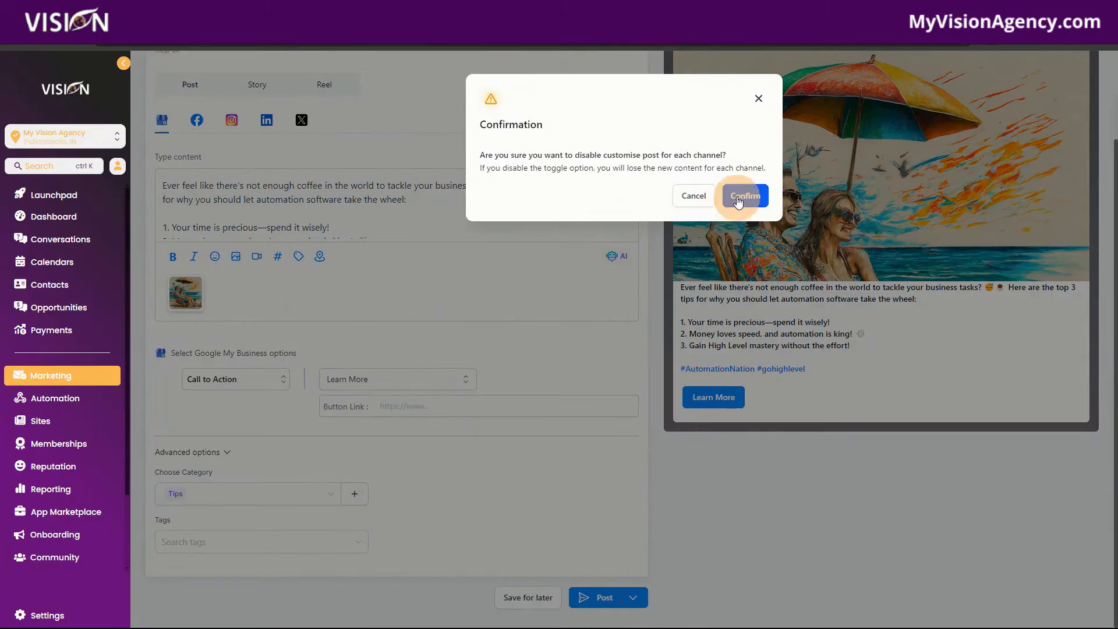
{"action": "left_click", "coordinate": [737, 191]}
{"action": "scroll", "coordinate": [416, 315], "scroll_direction": "up", "scroll_amount": 2}
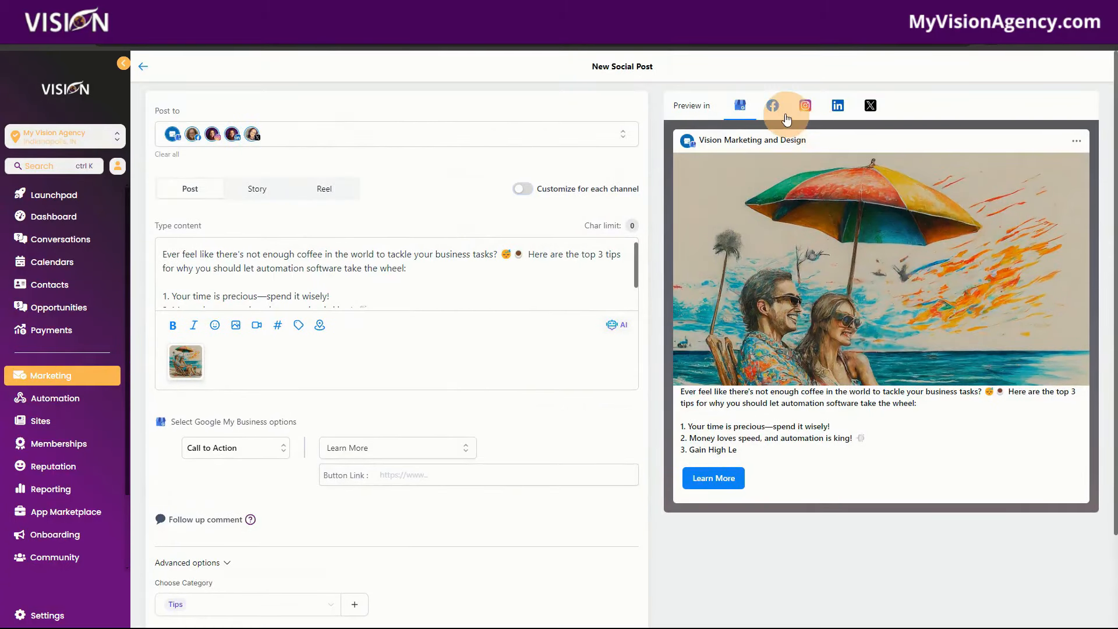
{"action": "left_click", "coordinate": [773, 106]}
Step: Examine the follow-up comment section and look over the shared post content
{"action": "scroll", "coordinate": [396, 373], "scroll_direction": "down", "scroll_amount": 2}
{"action": "left_click", "coordinate": [201, 409]}
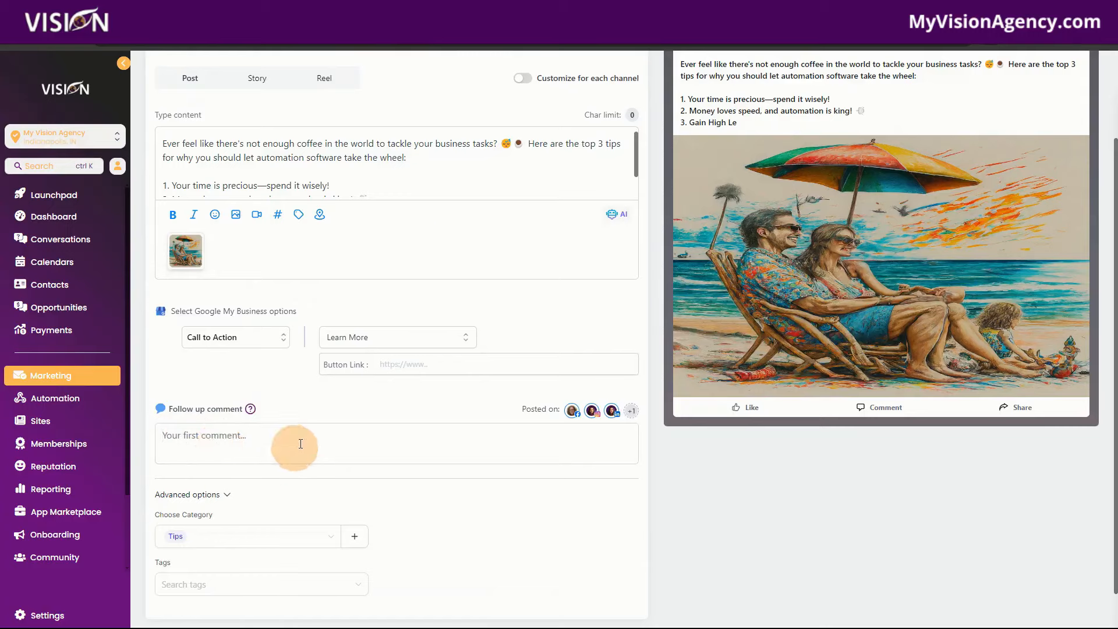
{"action": "left_click", "coordinate": [266, 440]}
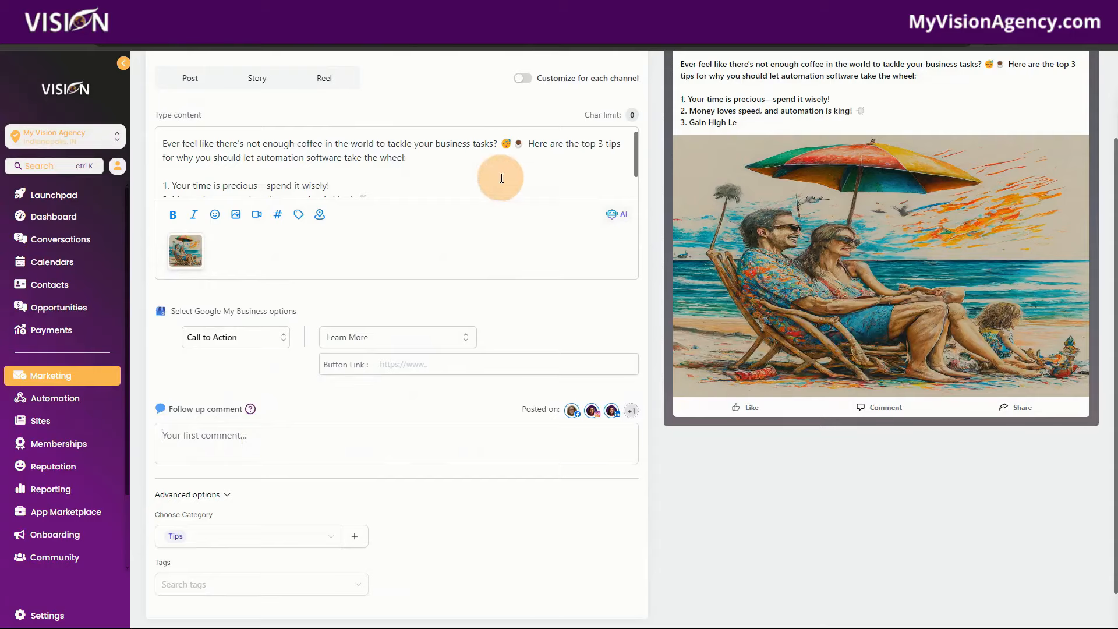
{"action": "scroll", "coordinate": [483, 169], "scroll_direction": "down", "scroll_amount": 1}
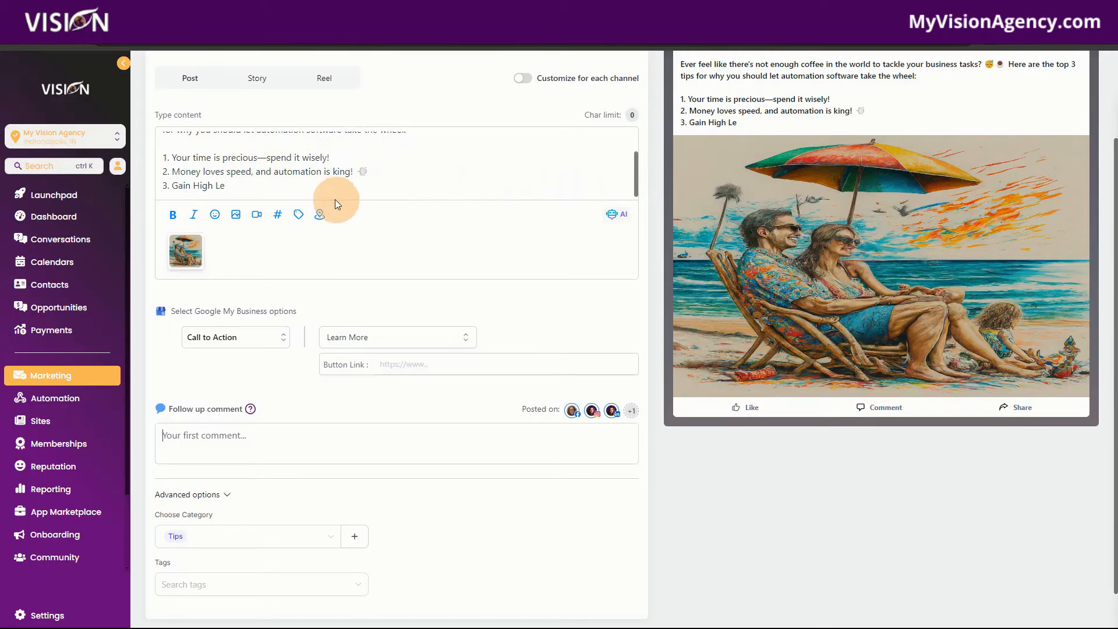
{"action": "scroll", "coordinate": [421, 264], "scroll_direction": "up", "scroll_amount": 2}
{"action": "scroll", "coordinate": [439, 294], "scroll_direction": "up", "scroll_amount": 2}
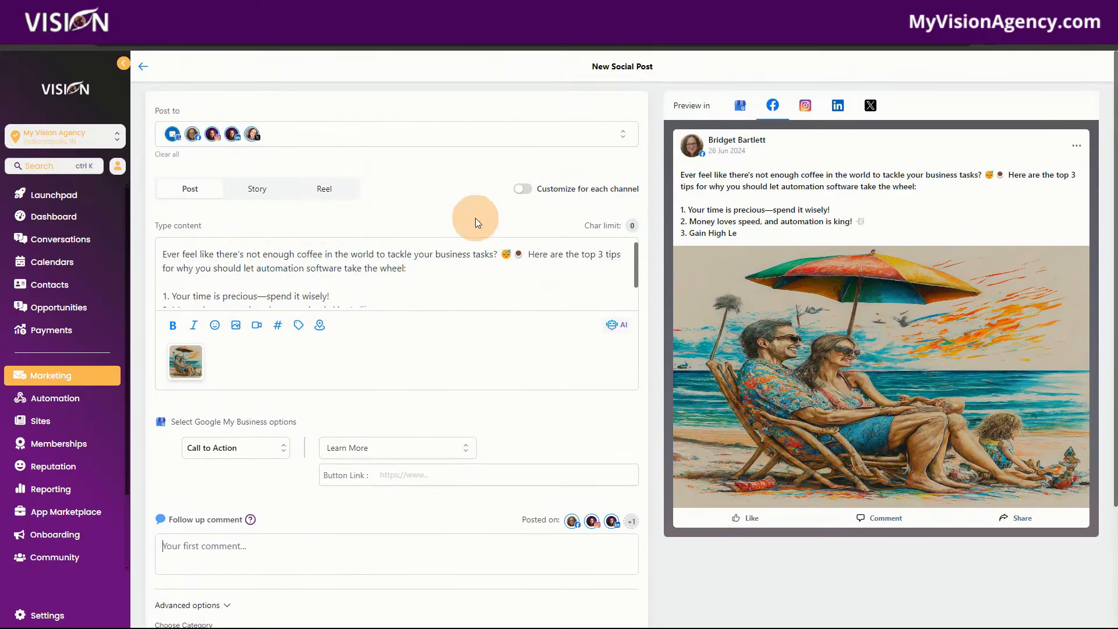
{"action": "scroll", "coordinate": [429, 312], "scroll_direction": "down", "scroll_amount": 3}
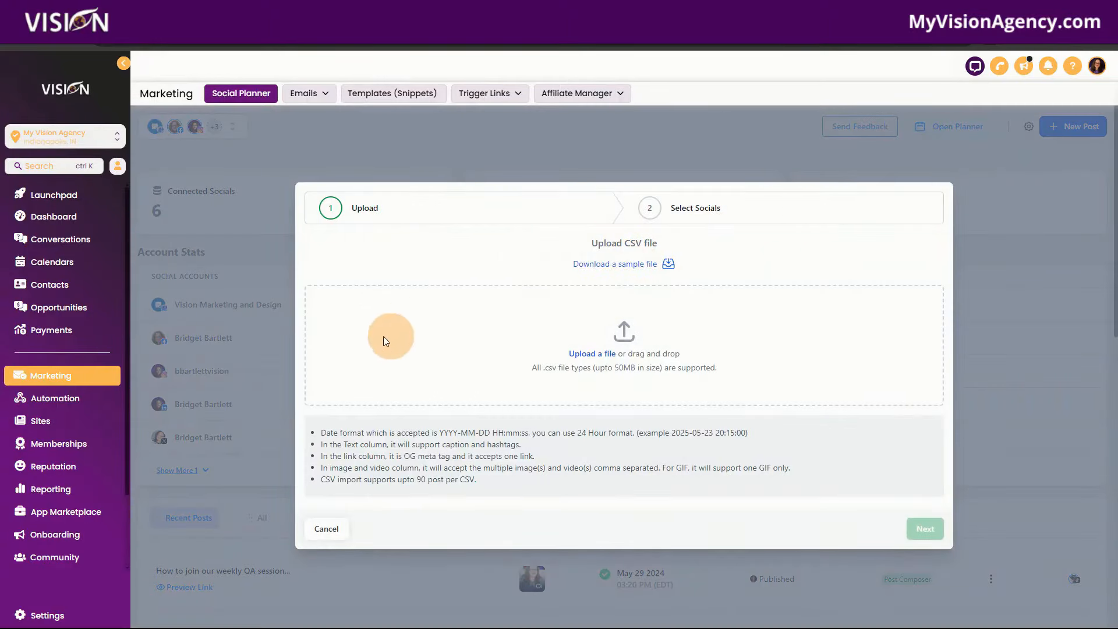
Step: Download the sample CSV file for bulk post uploads and save it to the Desktop
{"action": "left_click", "coordinate": [621, 262]}
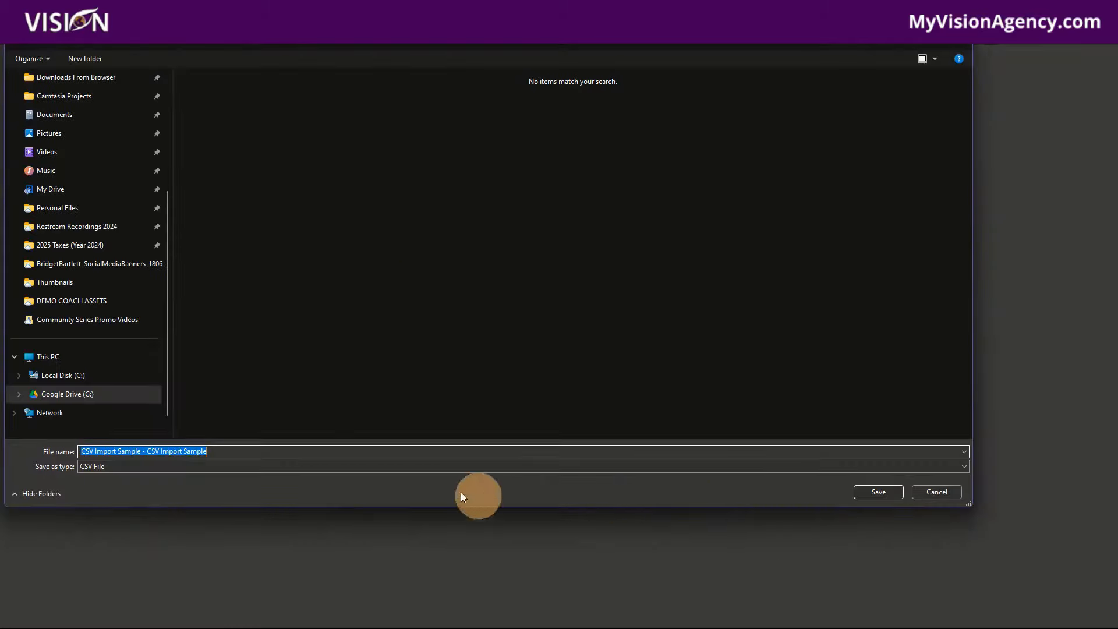
{"action": "scroll", "coordinate": [68, 107], "scroll_direction": "up", "scroll_amount": 3}
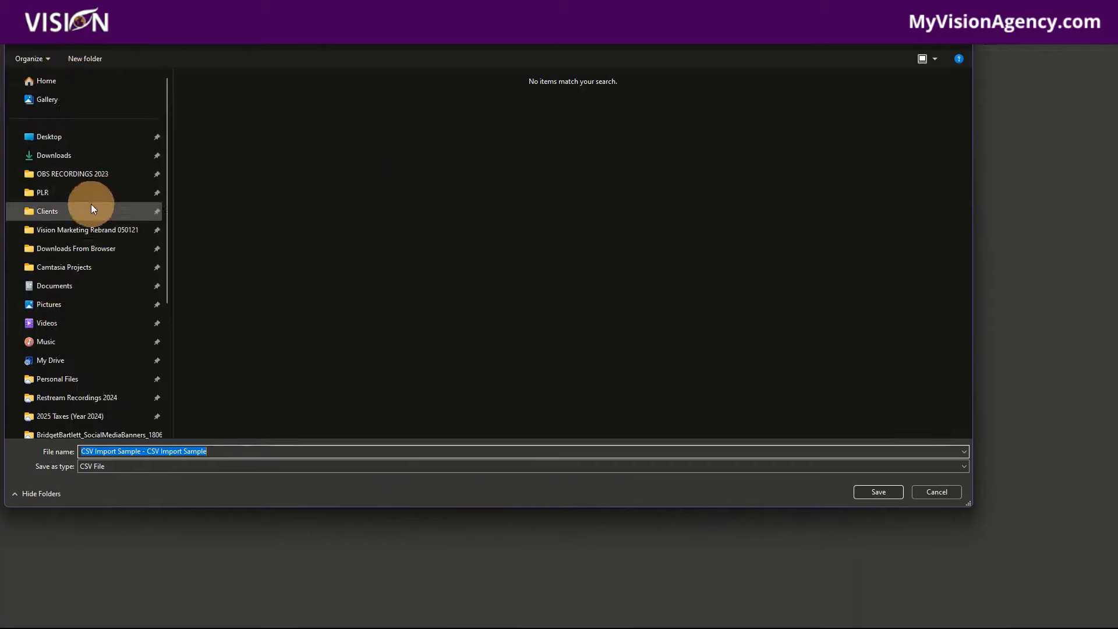
{"action": "left_click", "coordinate": [47, 84]}
{"action": "left_click", "coordinate": [60, 137]}
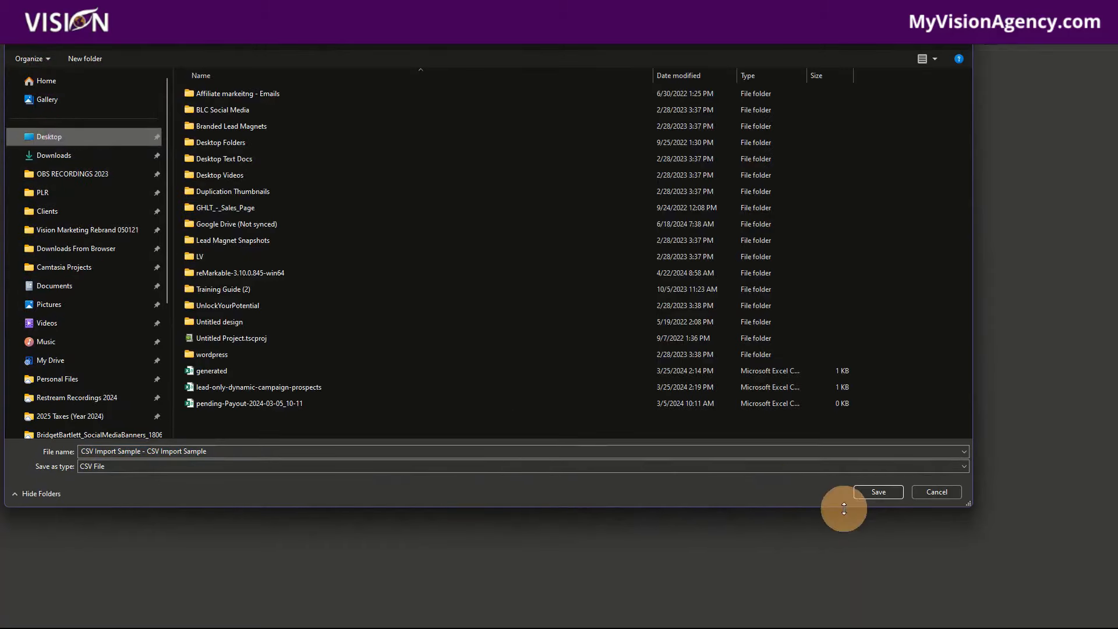
{"action": "left_click", "coordinate": [881, 493]}
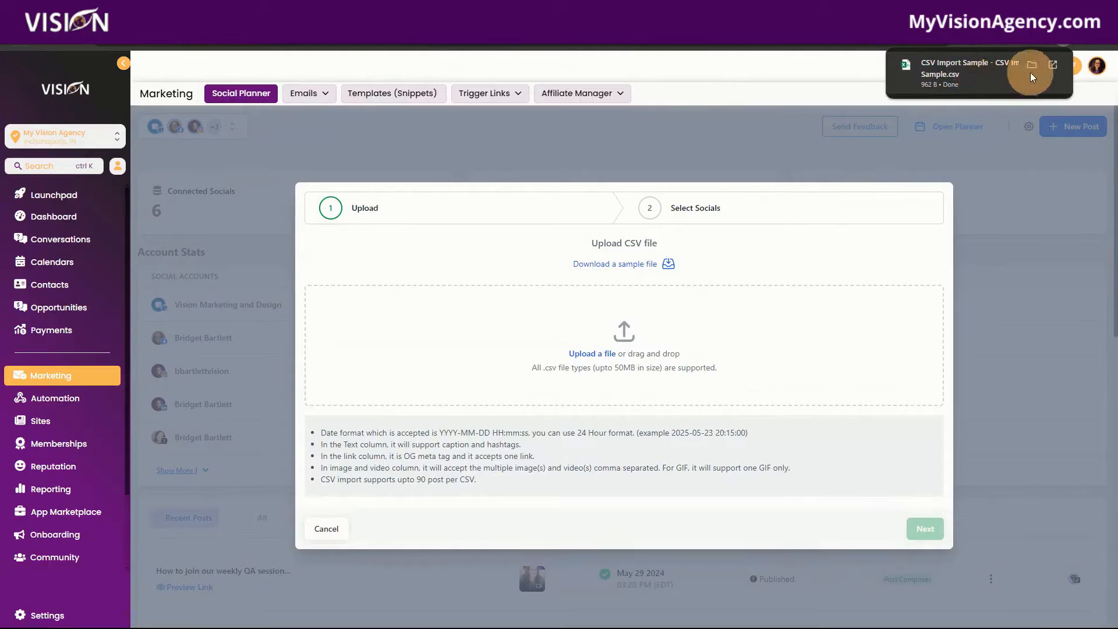
Step: Open the downloaded sample CSV in Excel, widen its columns to examine the required post fields, and close it
{"action": "left_click", "coordinate": [972, 68]}
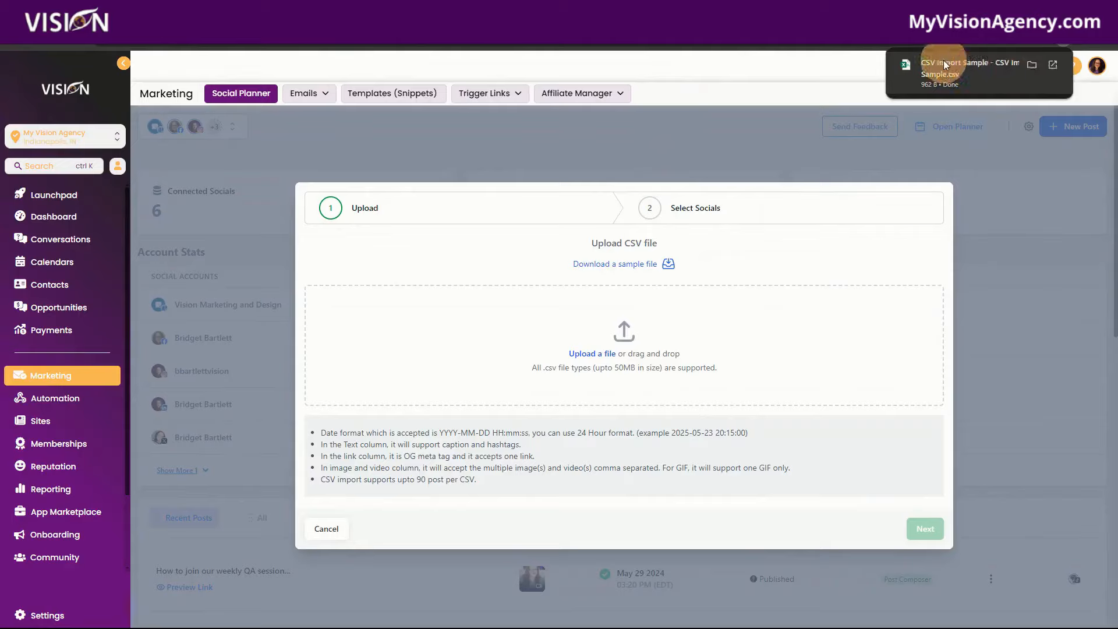
{"action": "left_click", "coordinate": [1053, 68]}
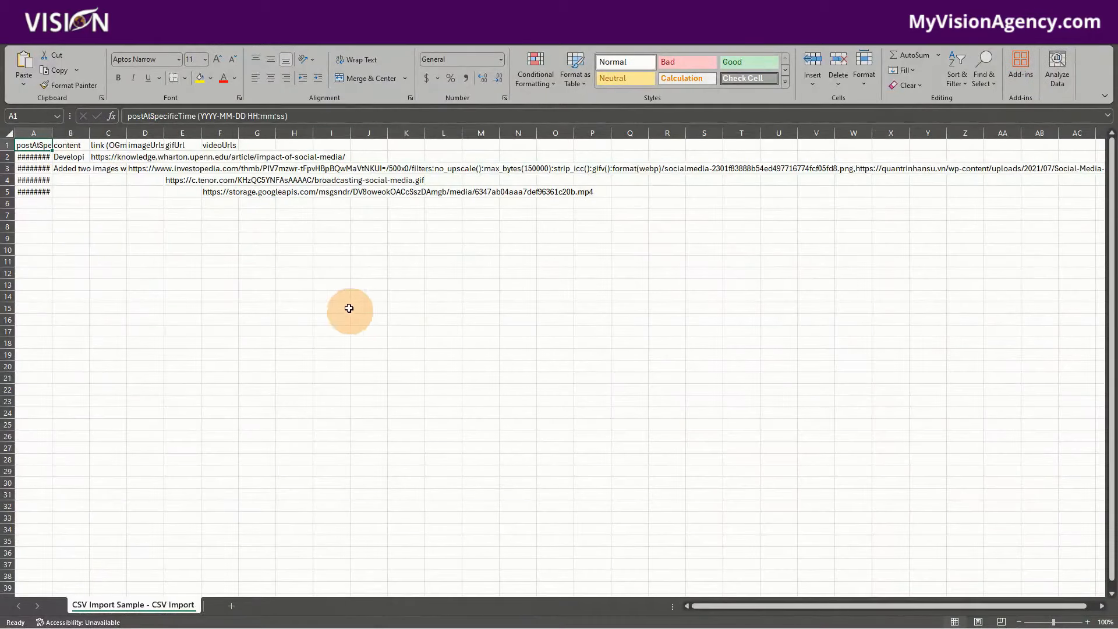
{"action": "left_click_drag", "start_coordinate": [89, 134], "coordinate": [319, 134]}
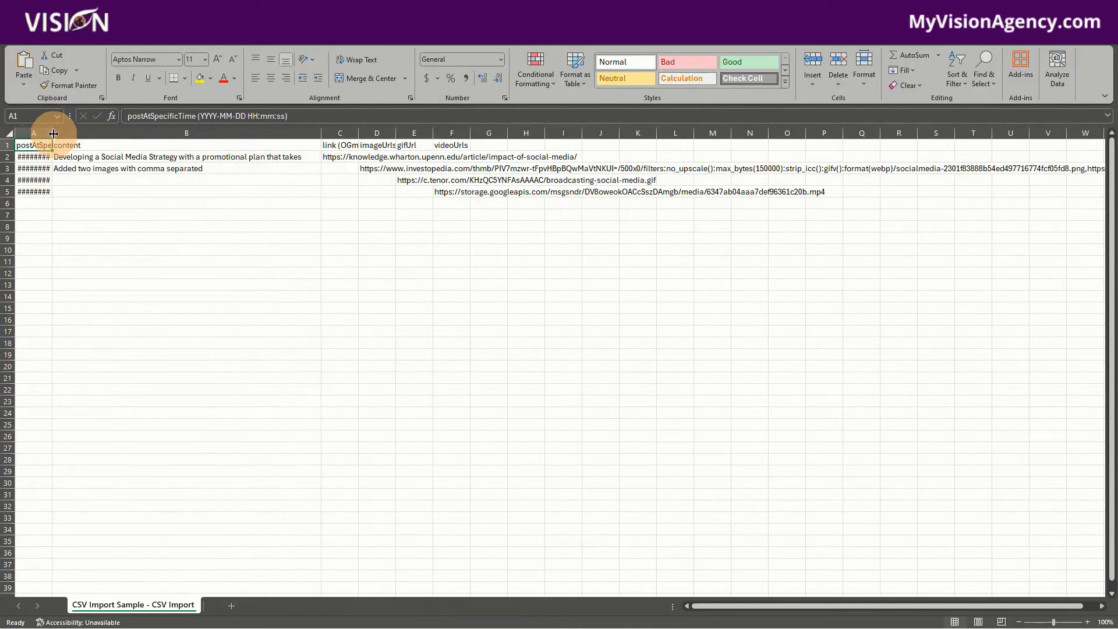
{"action": "left_click_drag", "start_coordinate": [52, 134], "coordinate": [140, 135]}
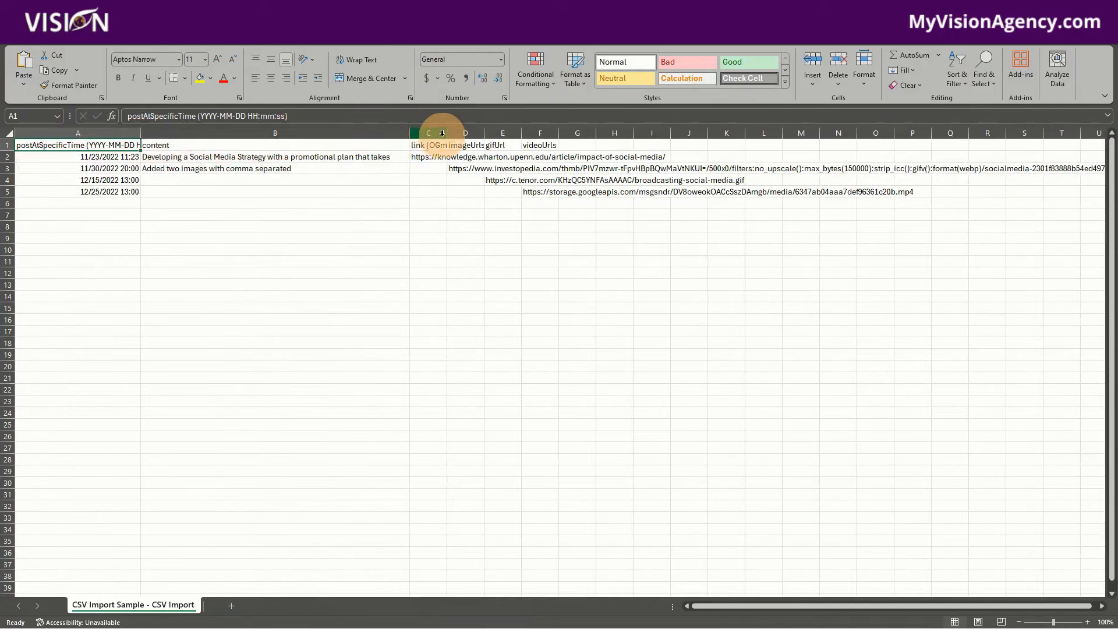
{"action": "left_click_drag", "start_coordinate": [447, 133], "coordinate": [826, 138]}
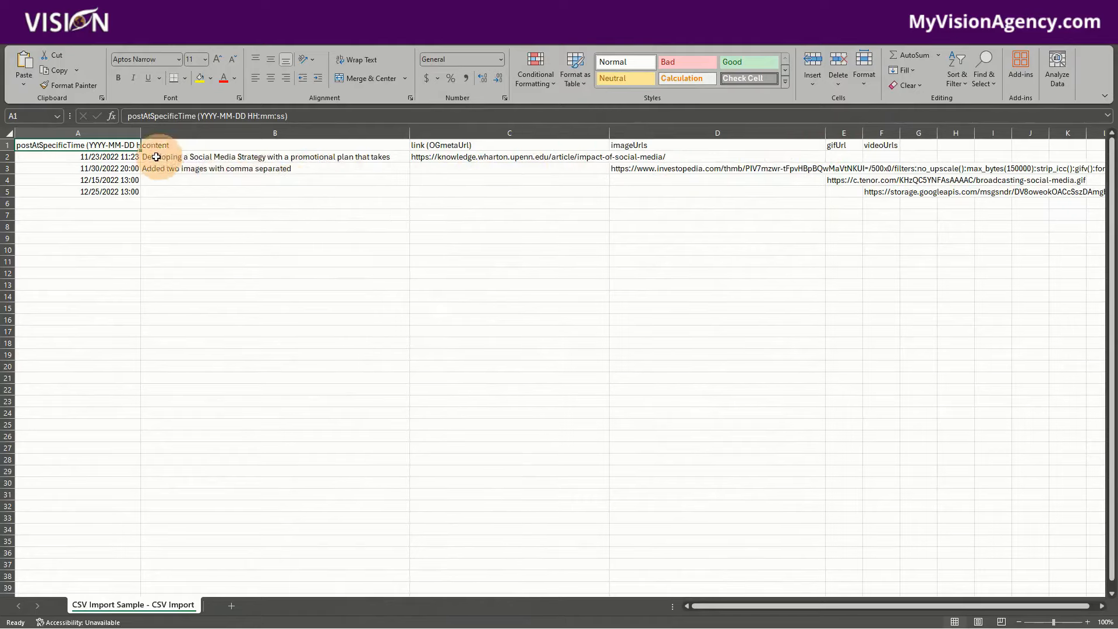
{"action": "left_click_drag", "start_coordinate": [862, 133], "coordinate": [999, 140]}
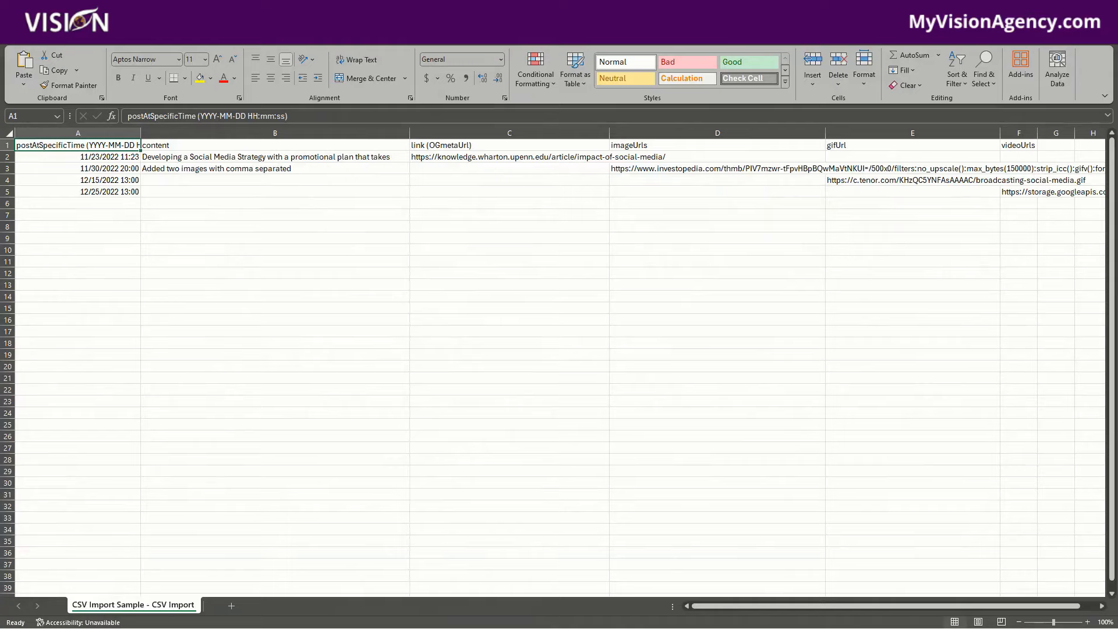
{"action": "key", "text": "alt+F4"}
Step: Cancel the CSV upload and open the Social Planner template library from the new post options
{"action": "left_click", "coordinate": [581, 336]}
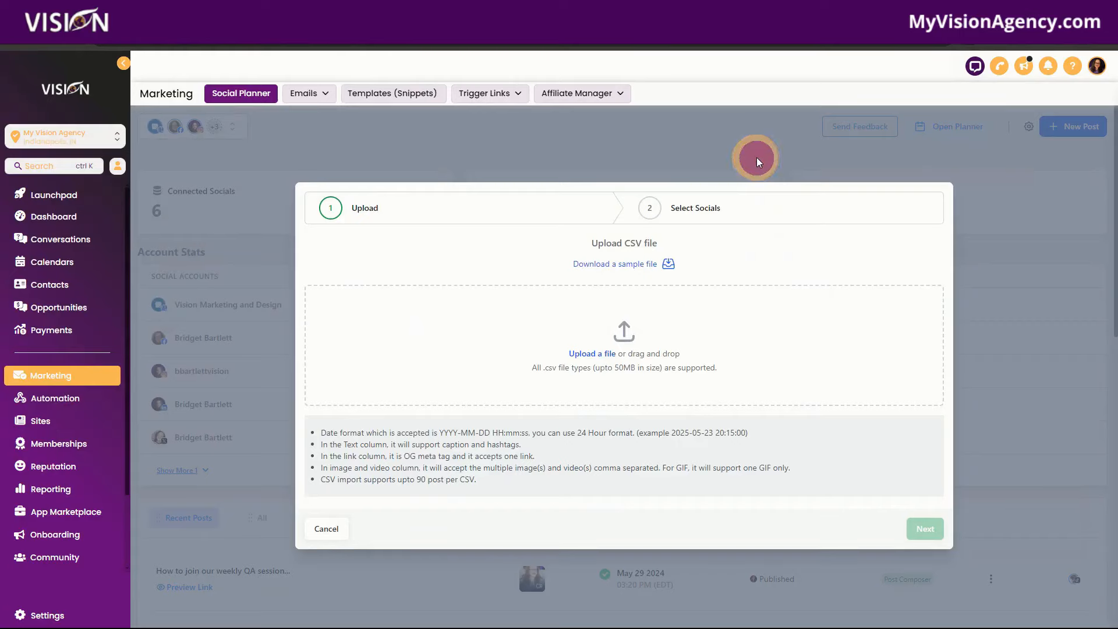
{"action": "left_click", "coordinate": [325, 527]}
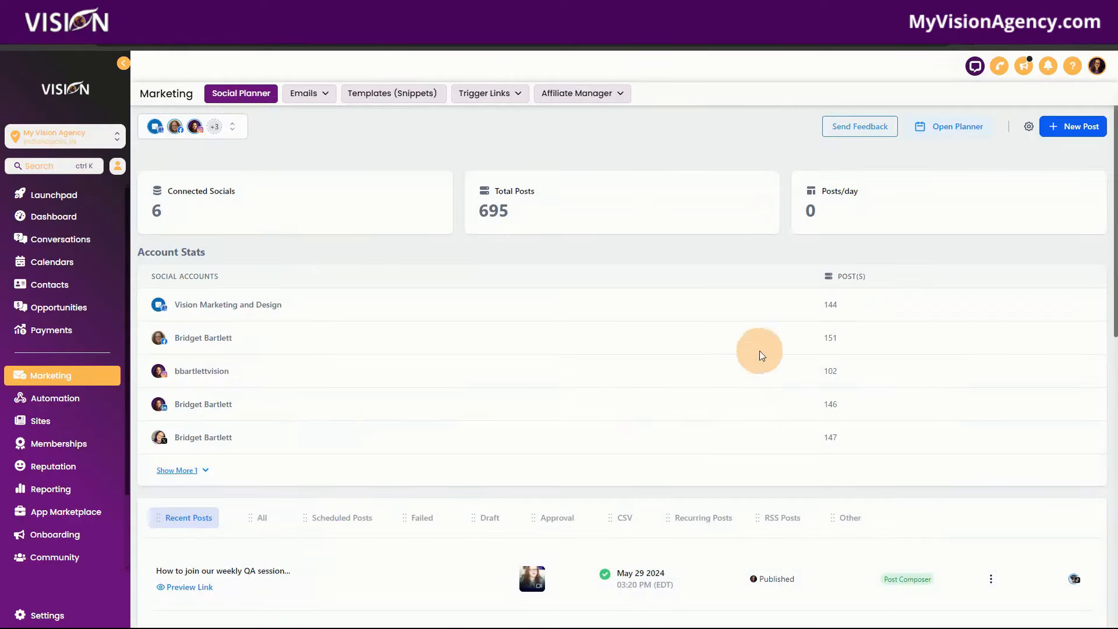
{"action": "left_click", "coordinate": [1080, 130]}
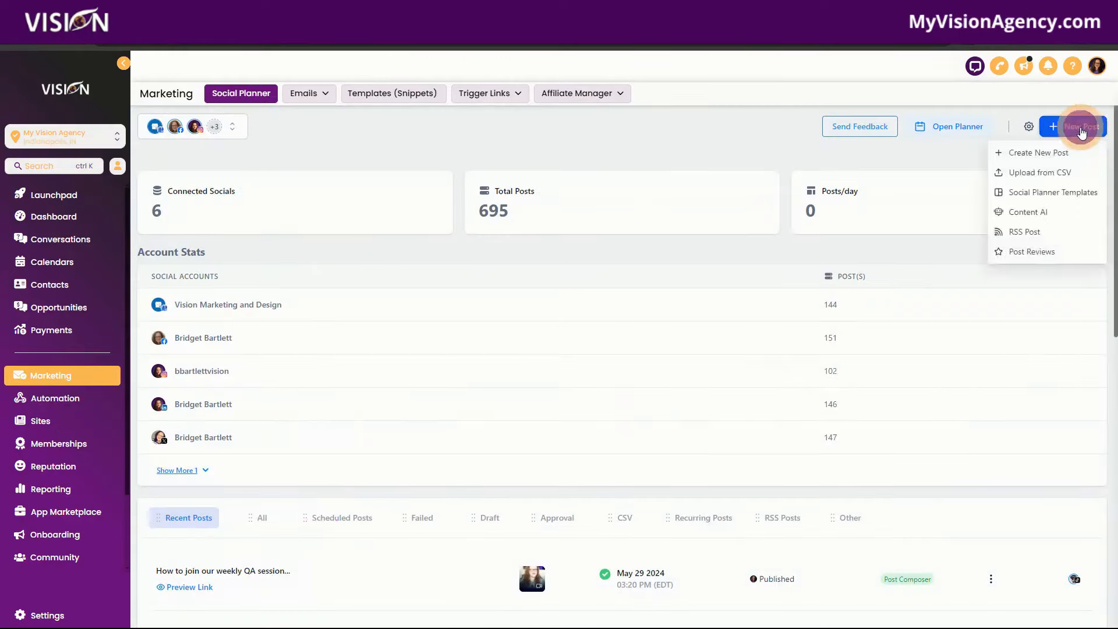
{"action": "left_click", "coordinate": [1041, 196]}
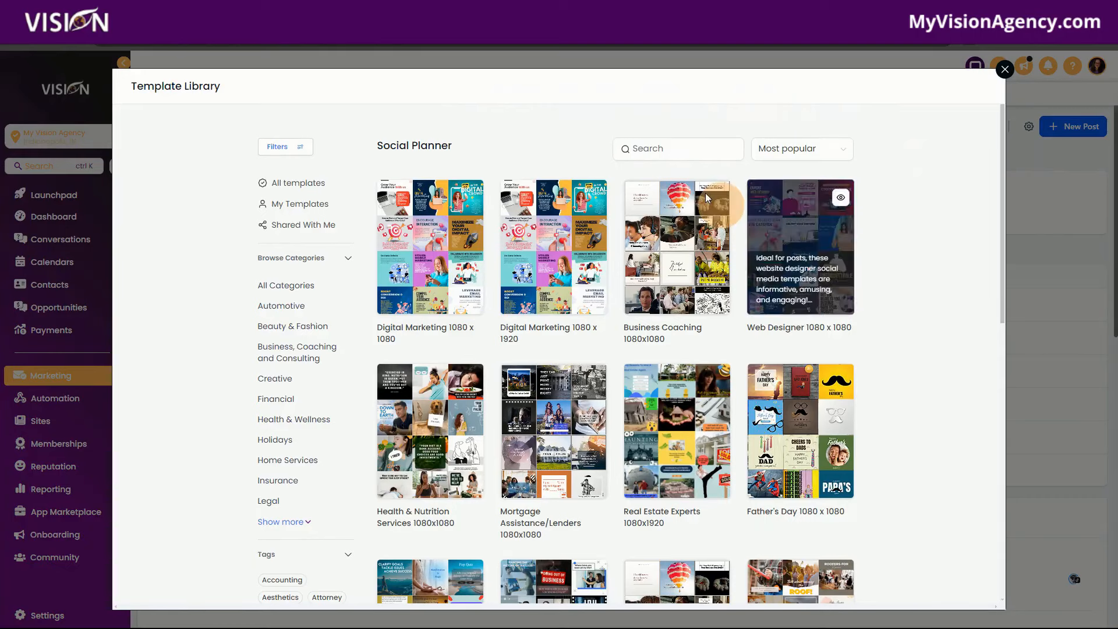
Step: Preview the posts of the Business Coaching 1080x1080 template and import the template into the planner
{"action": "mouse_move", "coordinate": [672, 205]}
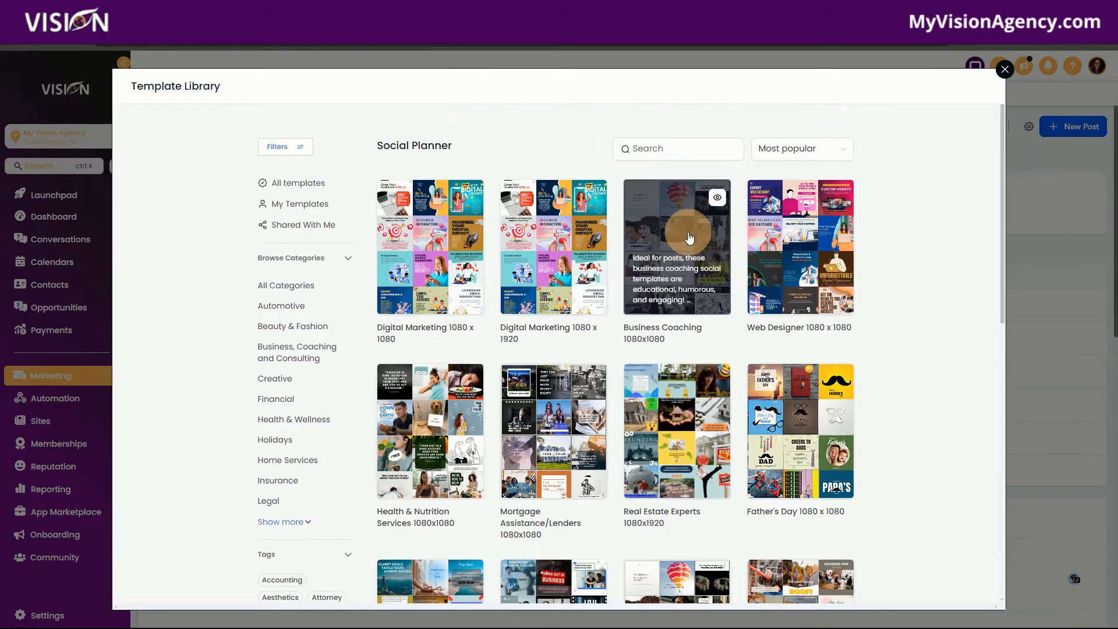
{"action": "left_click", "coordinate": [716, 197]}
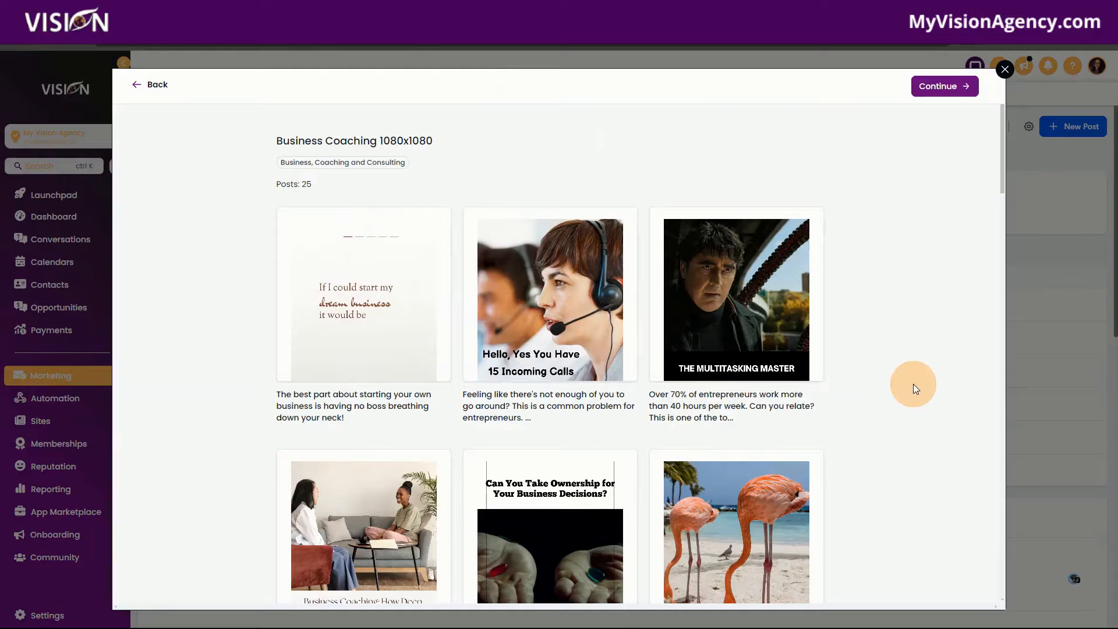
{"action": "scroll", "coordinate": [912, 383], "scroll_direction": "down", "scroll_amount": 10}
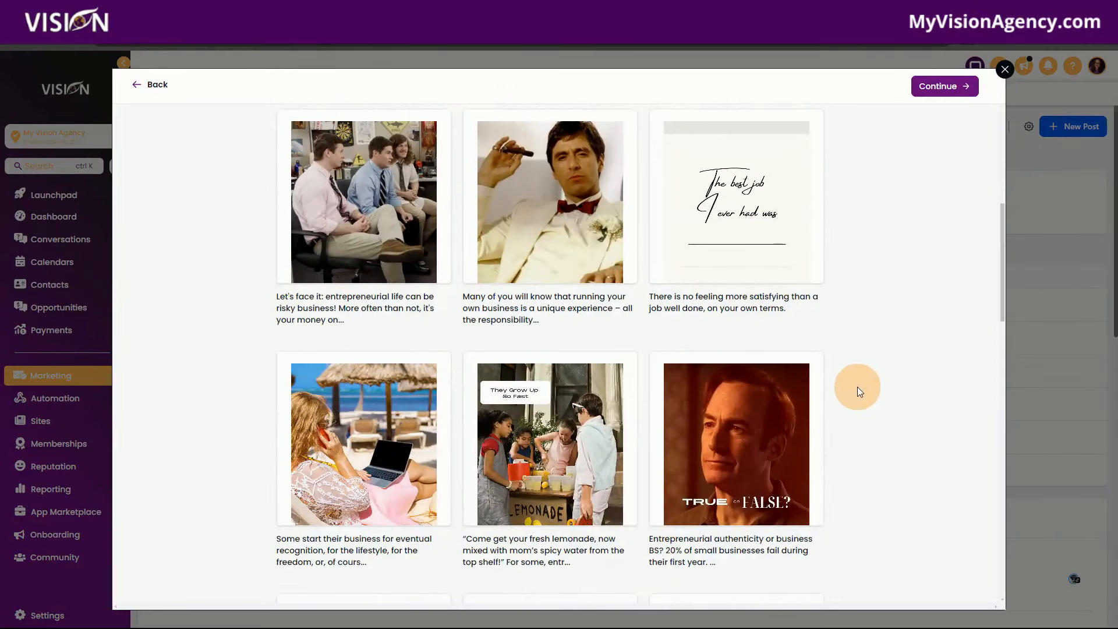
{"action": "scroll", "coordinate": [856, 384], "scroll_direction": "down", "scroll_amount": 5}
{"action": "scroll", "coordinate": [650, 398], "scroll_direction": "down", "scroll_amount": 6}
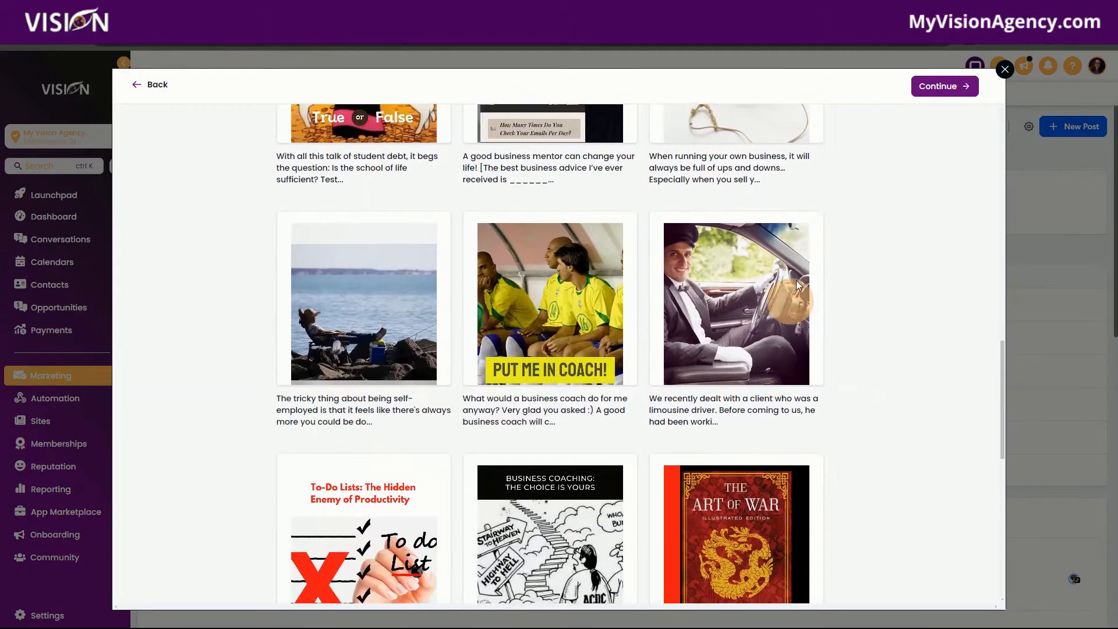
{"action": "left_click", "coordinate": [933, 90]}
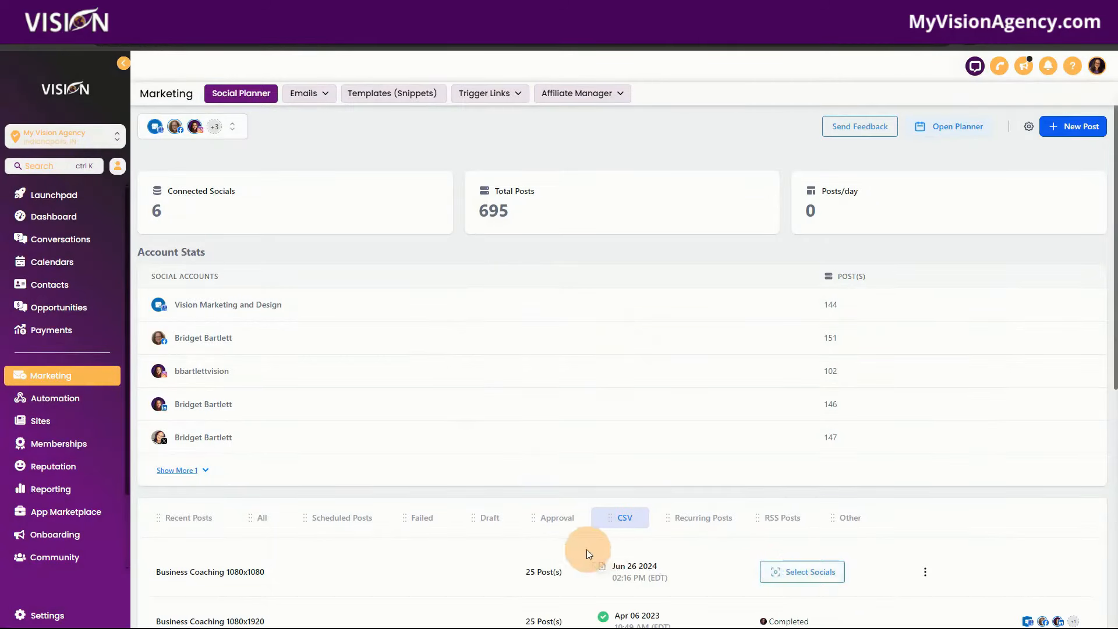
Step: Examine the account, day, posts-per-day and time range settings for scheduling the Business Coaching 1080x1080 posts, and dismiss them
{"action": "scroll", "coordinate": [276, 546], "scroll_direction": "down", "scroll_amount": 2}
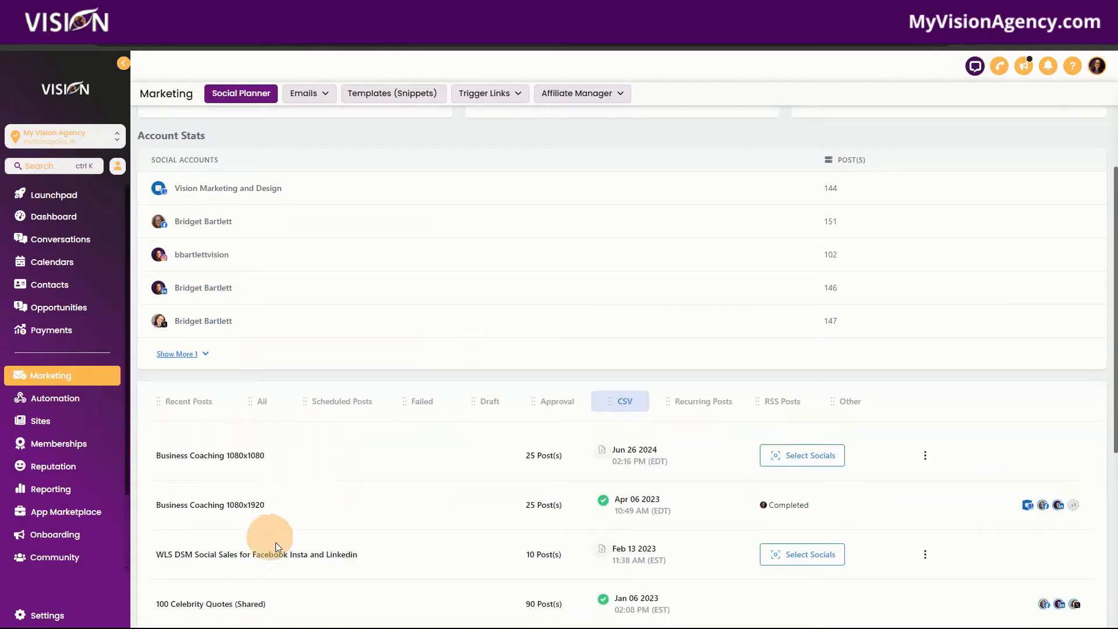
{"action": "left_click", "coordinate": [809, 455]}
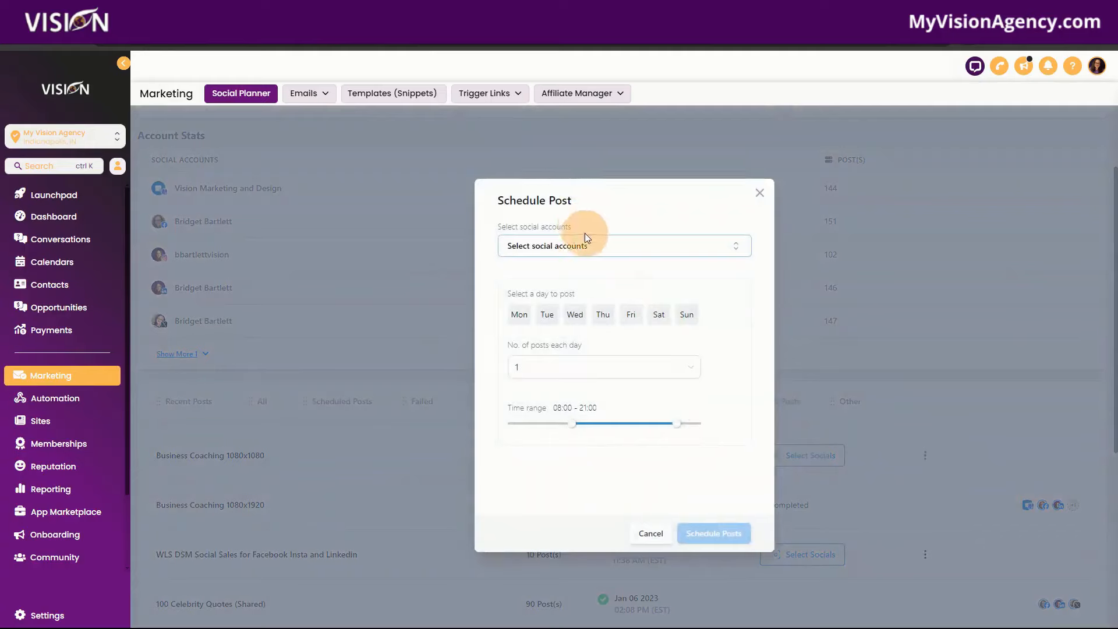
{"action": "left_click", "coordinate": [563, 241]}
{"action": "left_click", "coordinate": [642, 209]}
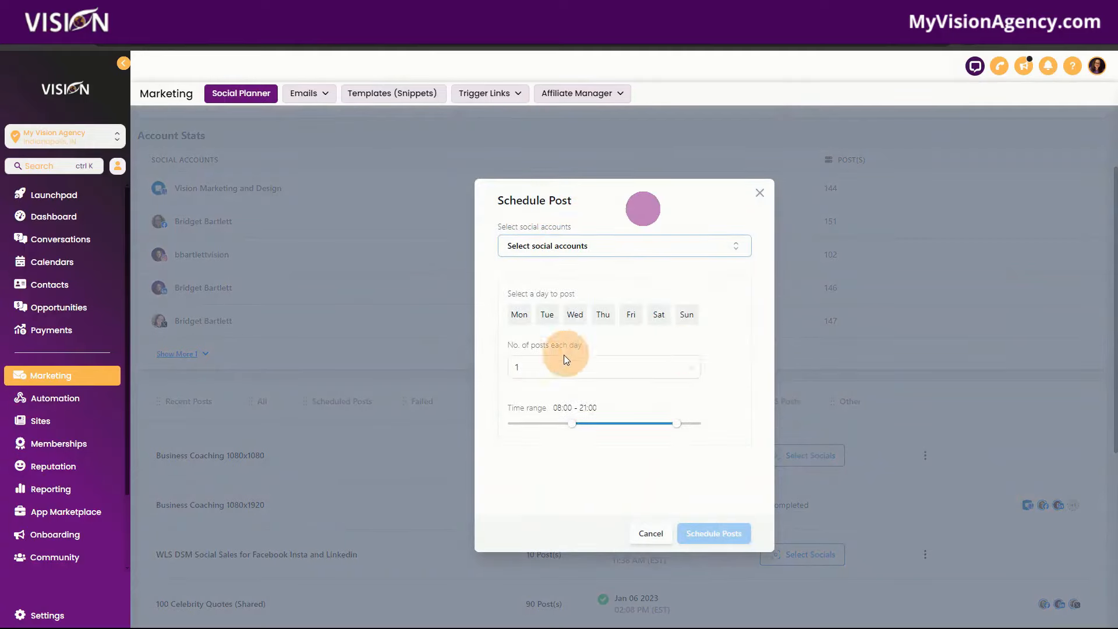
{"action": "left_click", "coordinate": [758, 191]}
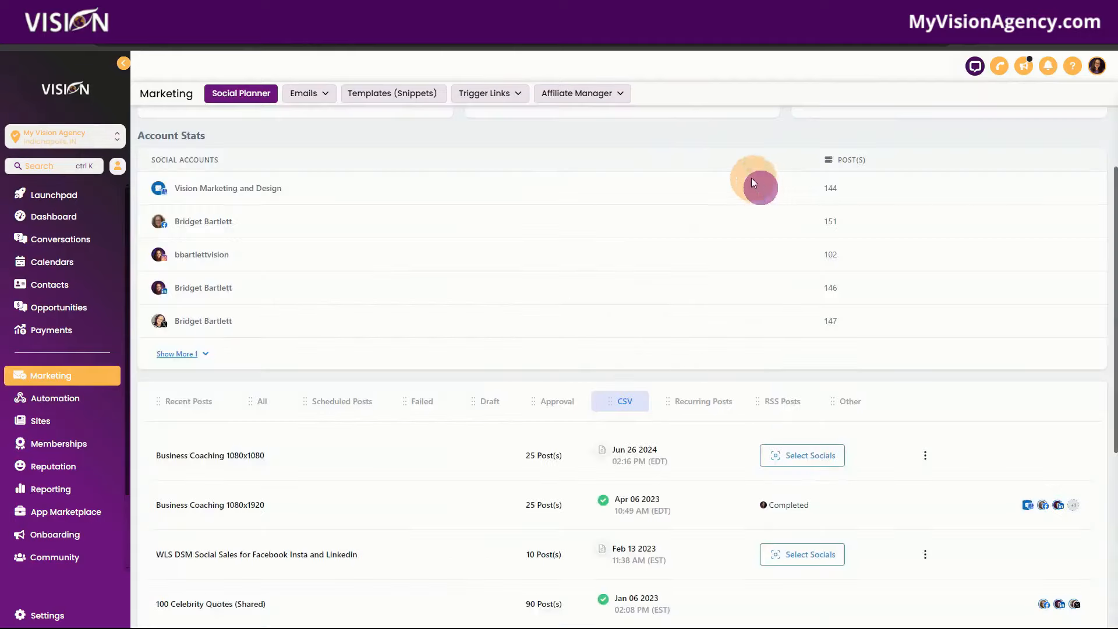
{"action": "scroll", "coordinate": [285, 386], "scroll_direction": "up", "scroll_amount": 3}
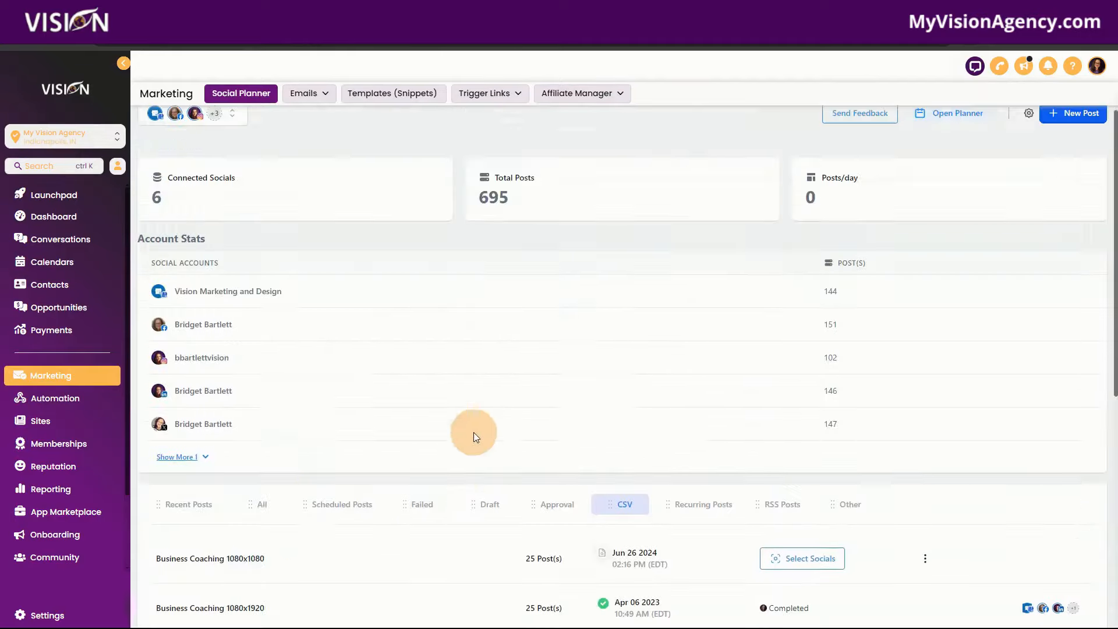
Step: Look over the Content AI form for generating post content and dismiss it
{"action": "left_click", "coordinate": [1085, 129]}
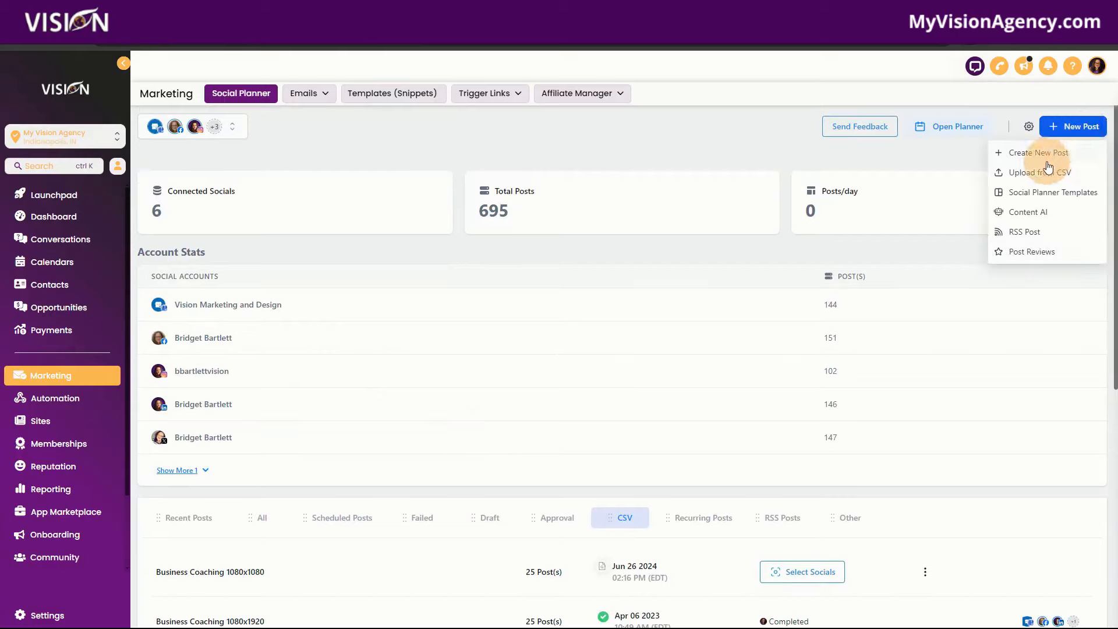
{"action": "left_click", "coordinate": [1019, 214]}
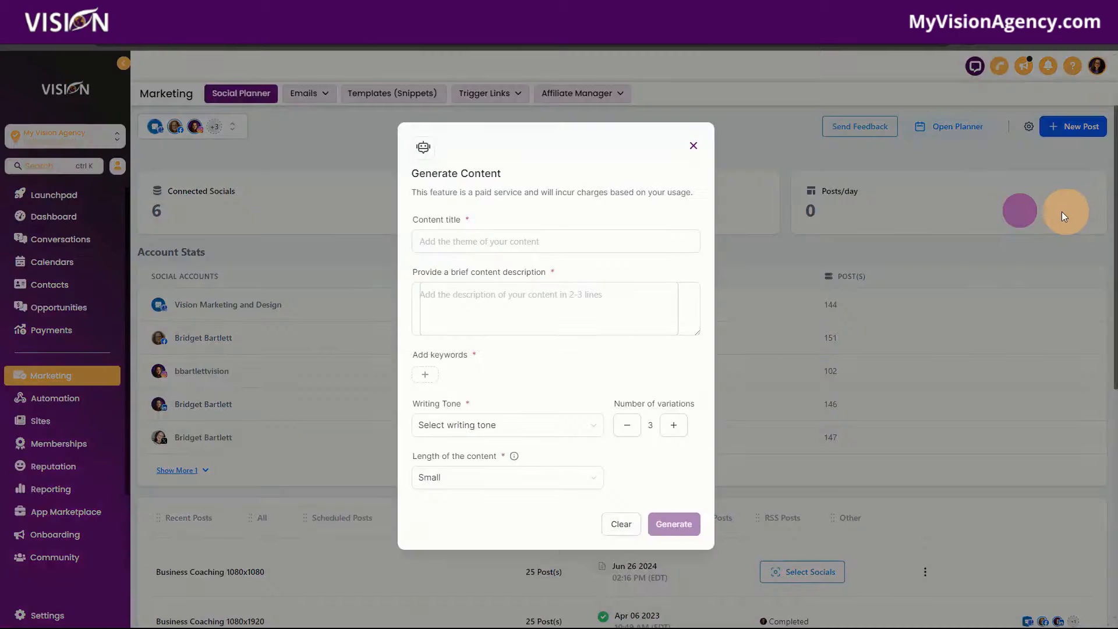
{"action": "left_click", "coordinate": [693, 145]}
Step: Start a new RSS post and choose all available social accounts for it
{"action": "left_click", "coordinate": [1068, 124]}
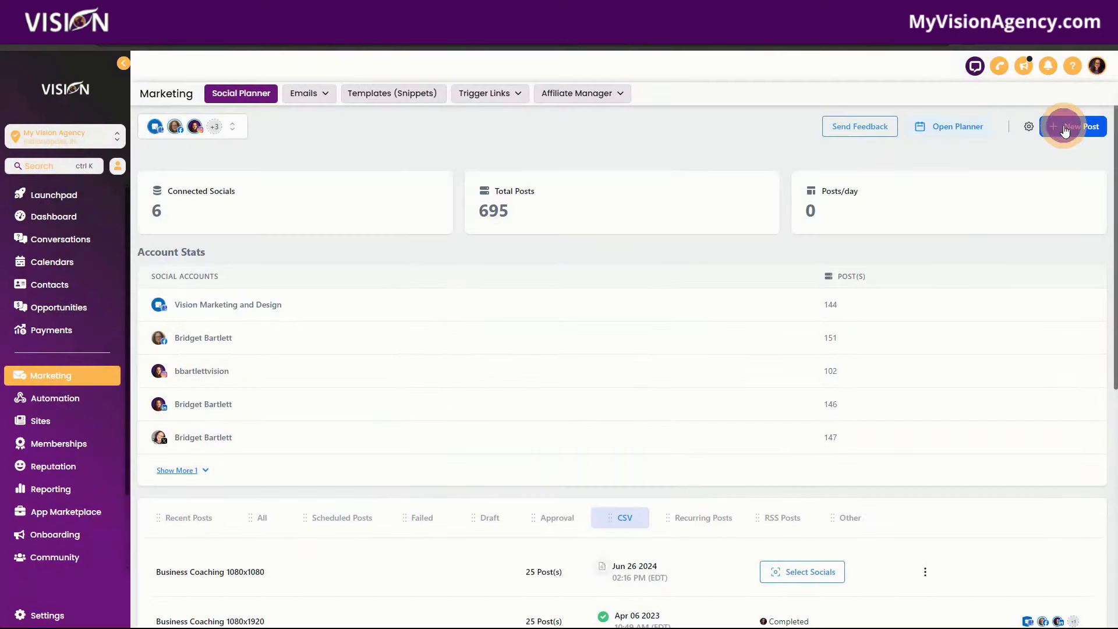
{"action": "left_click", "coordinate": [1026, 233]}
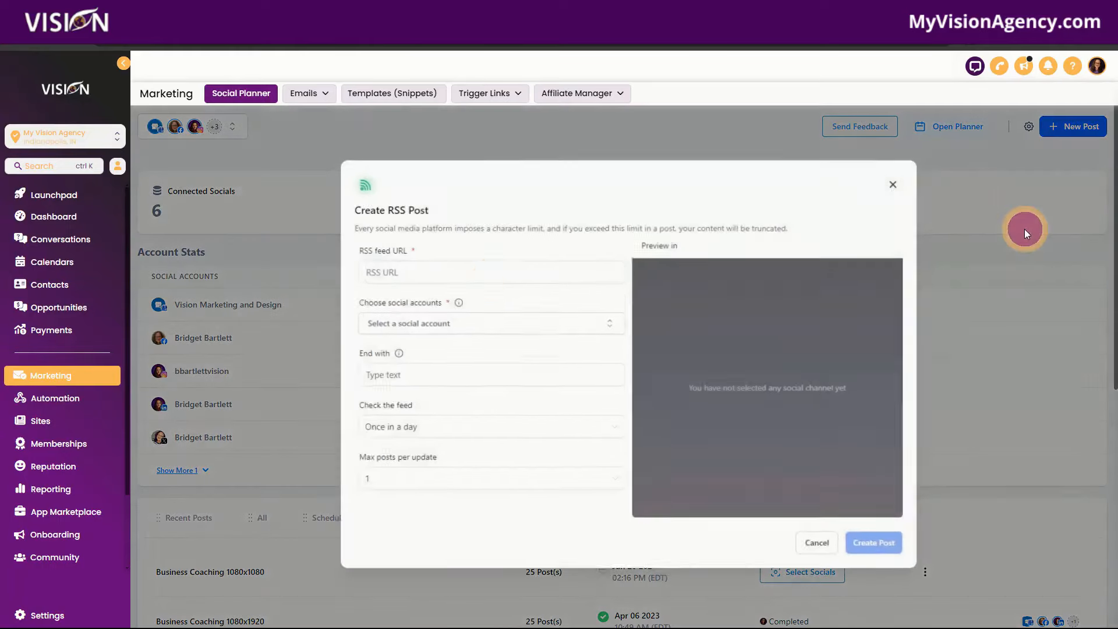
{"action": "left_click", "coordinate": [402, 274]}
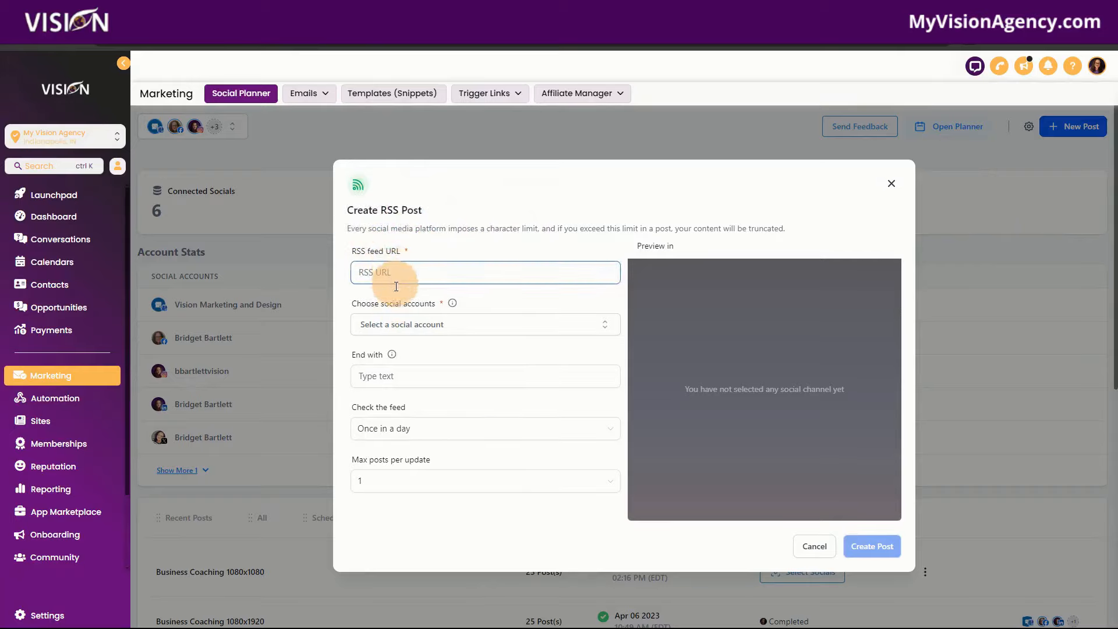
{"action": "left_click", "coordinate": [400, 323]}
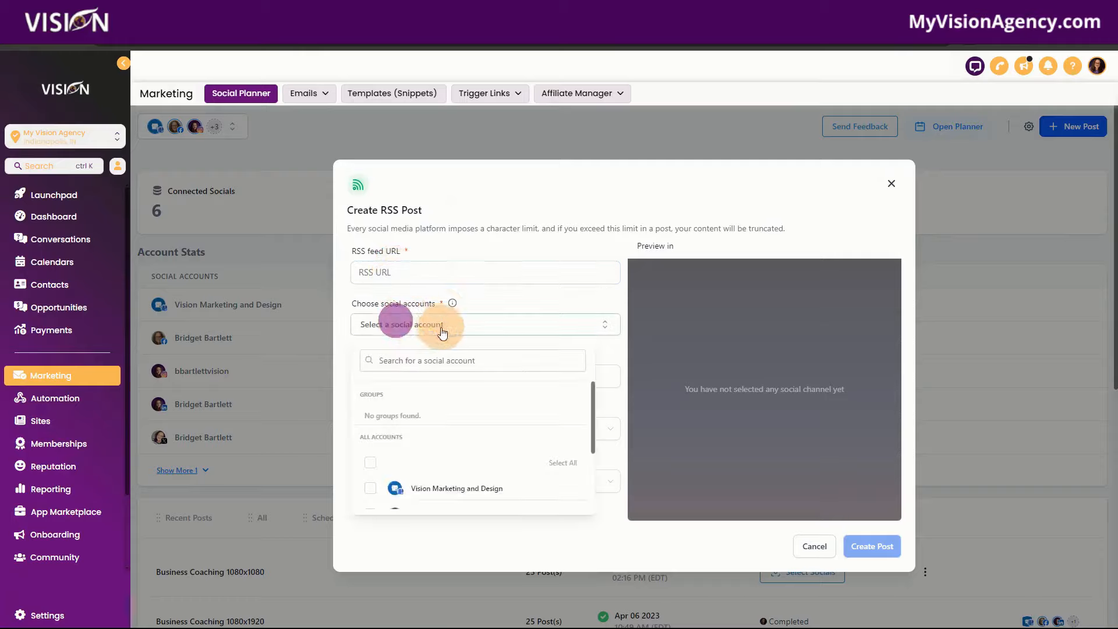
{"action": "left_click", "coordinate": [369, 469]}
{"action": "left_click", "coordinate": [471, 253]}
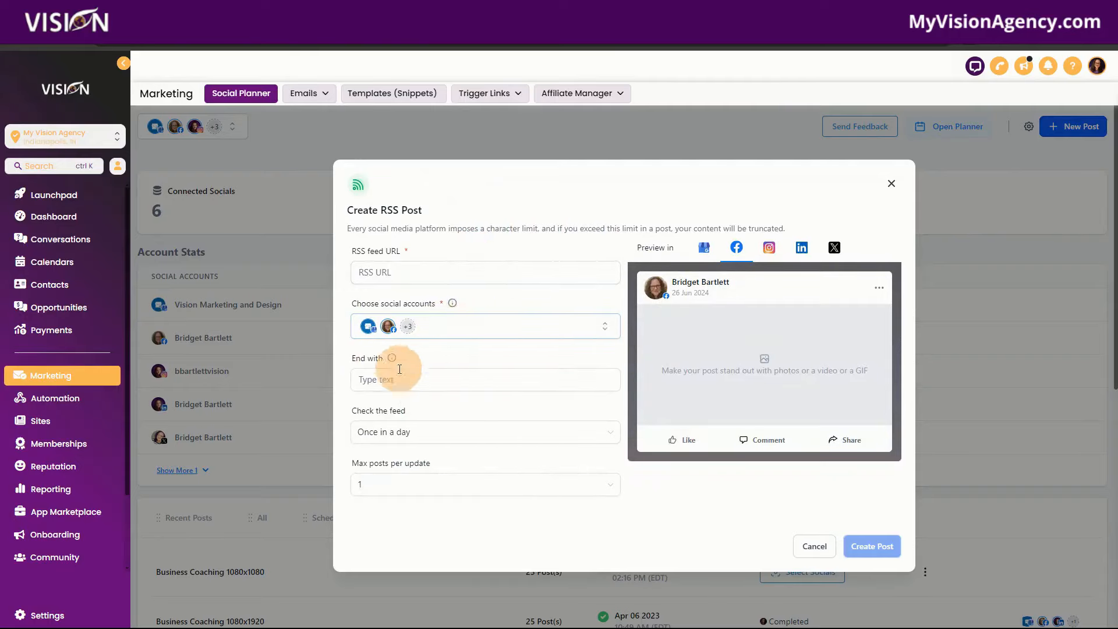
Step: End the RSS post with a personal name hashtag, check the feed every 5 minutes, and allow at most 1 post per update
{"action": "left_click", "coordinate": [384, 383]}
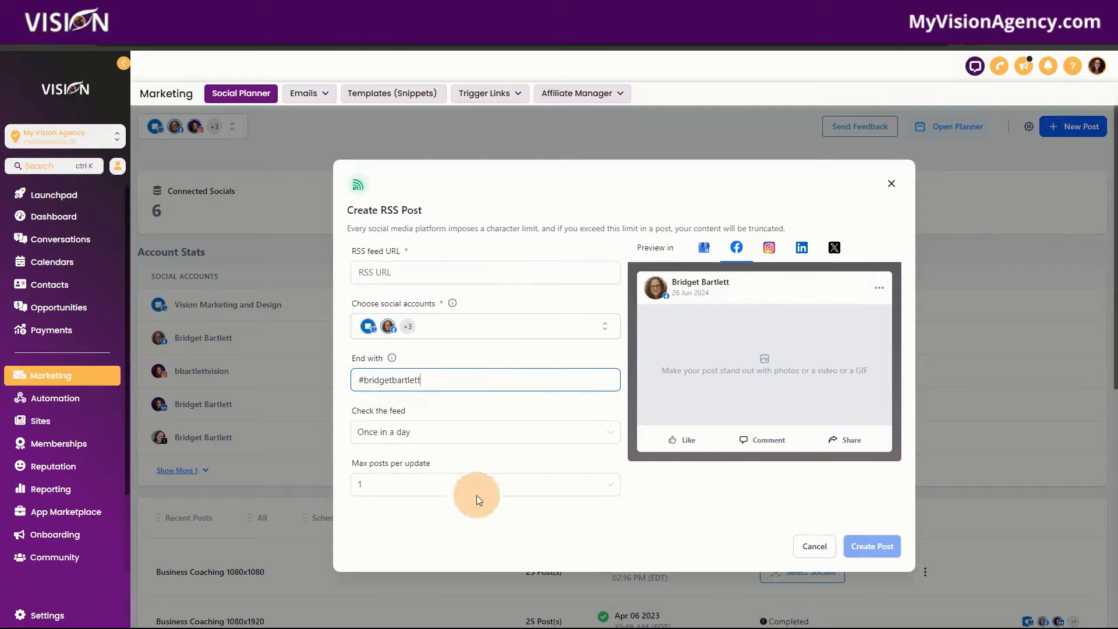
{"action": "left_click", "coordinate": [411, 436]}
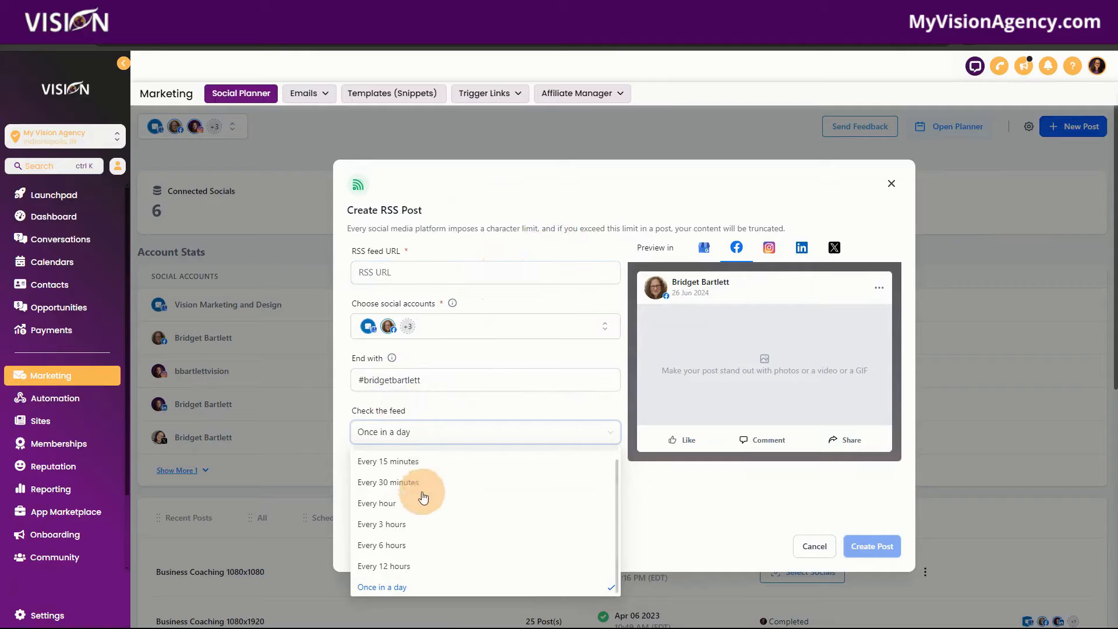
{"action": "scroll", "coordinate": [425, 503], "scroll_direction": "down", "scroll_amount": 1}
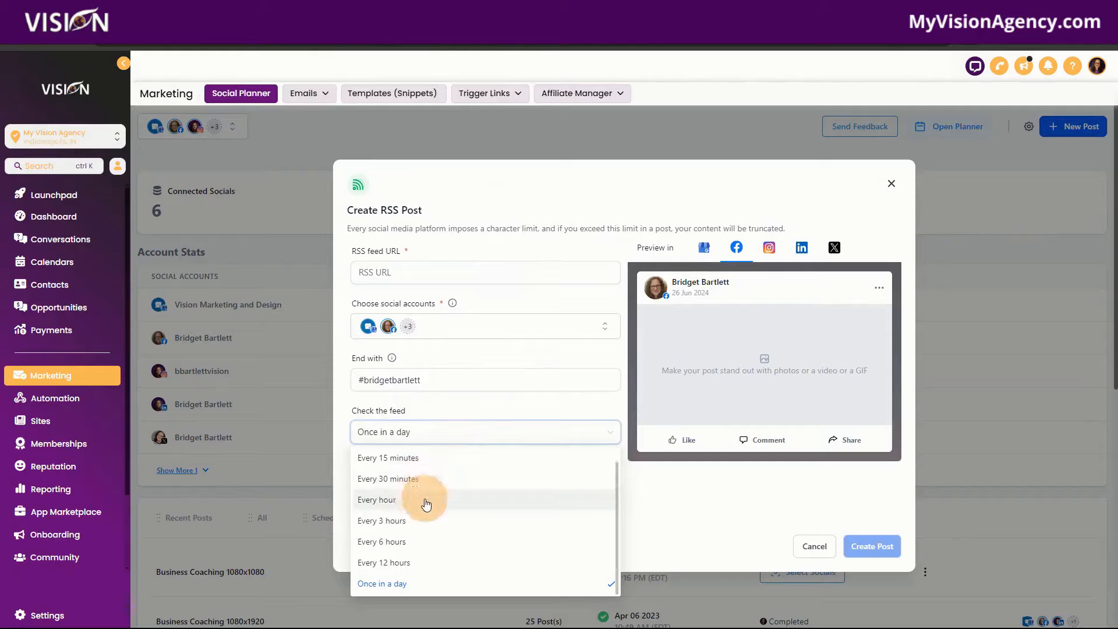
{"action": "scroll", "coordinate": [474, 494], "scroll_direction": "up", "scroll_amount": 2}
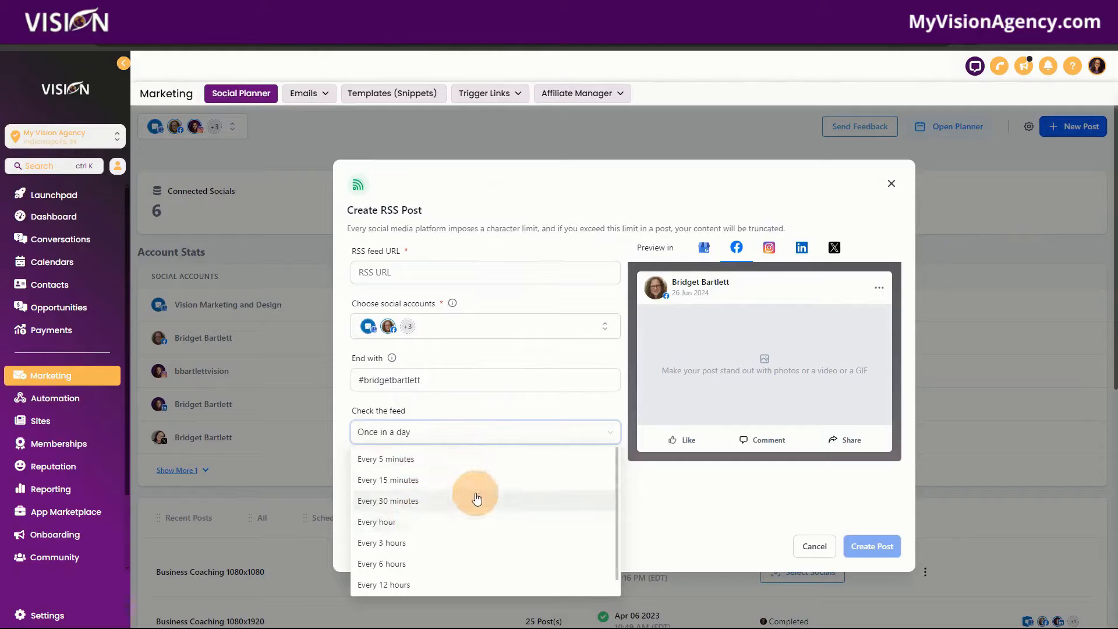
{"action": "left_click", "coordinate": [463, 457]}
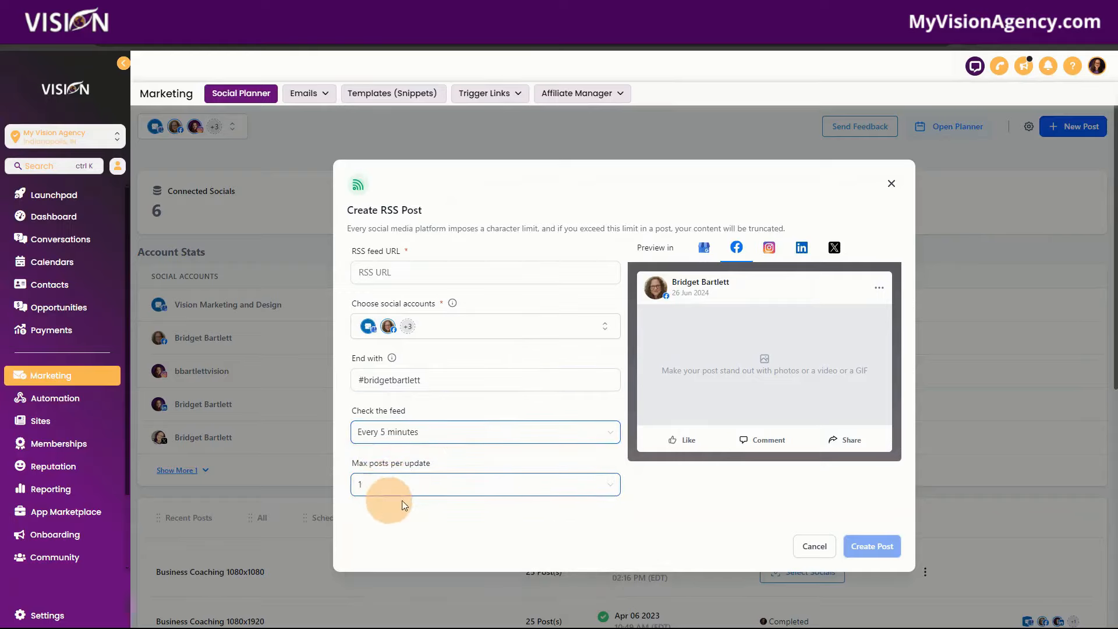
{"action": "left_click", "coordinate": [393, 487]}
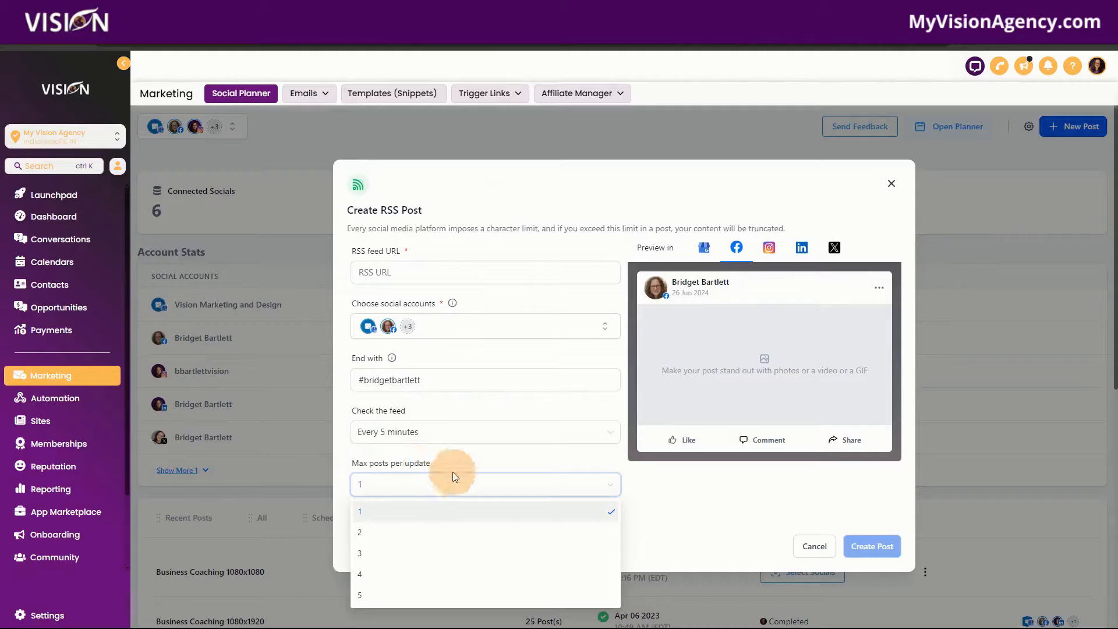
{"action": "left_click", "coordinate": [398, 516]}
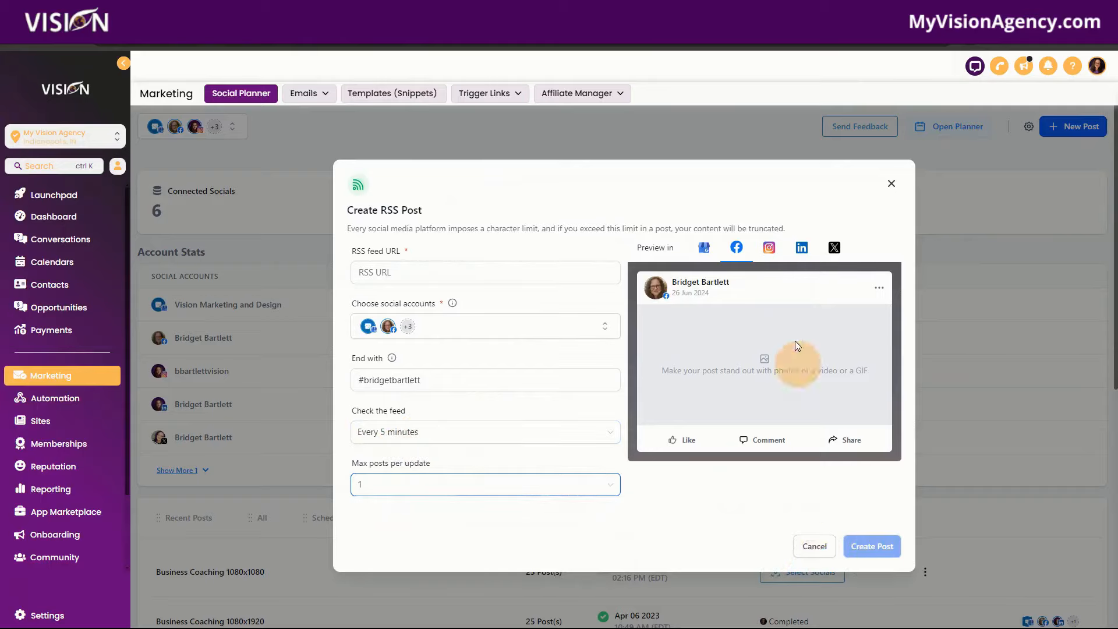
Step: Preview the RSS post for Instagram, LinkedIn, X and Google Business, and discard the RSS post
{"action": "left_click", "coordinate": [769, 248]}
{"action": "left_click", "coordinate": [801, 250]}
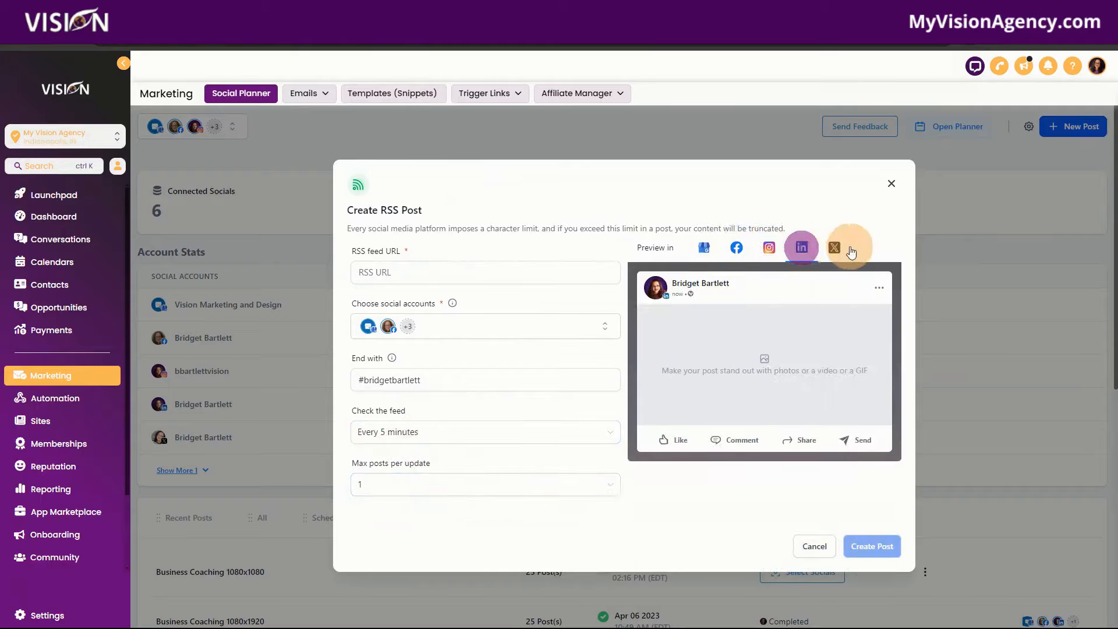
{"action": "left_click", "coordinate": [834, 247]}
{"action": "left_click", "coordinate": [711, 248]}
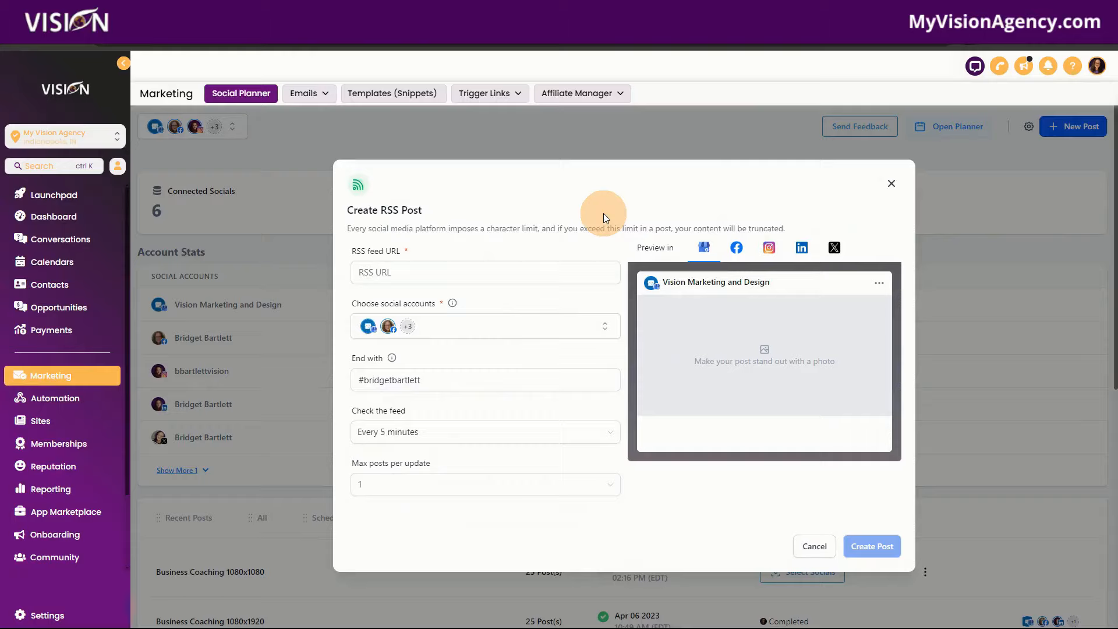
{"action": "left_click", "coordinate": [392, 272]}
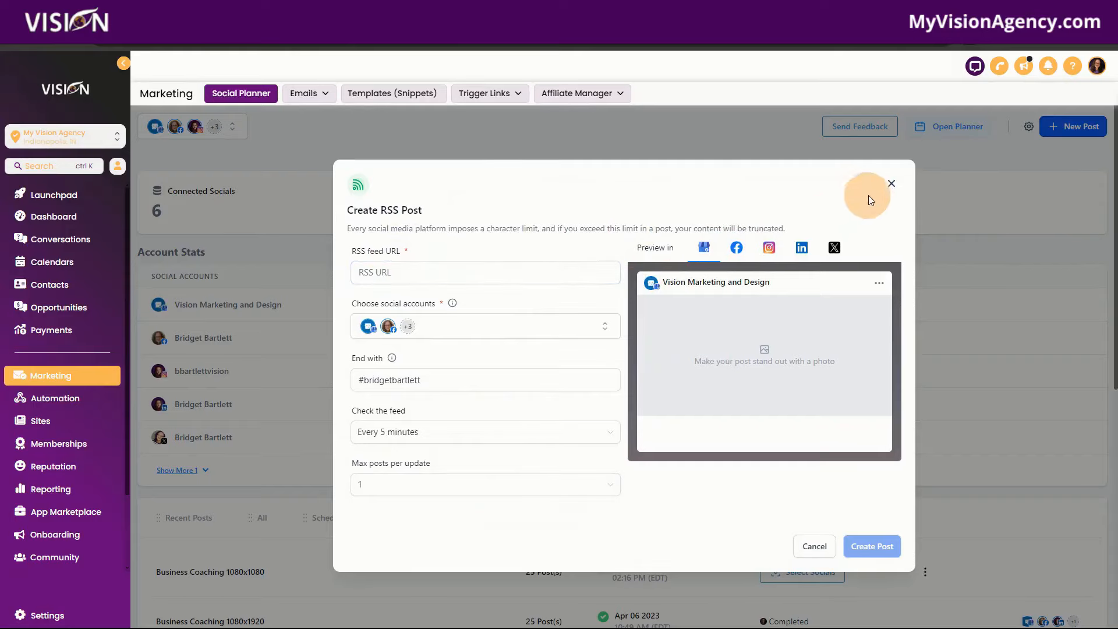
{"action": "left_click", "coordinate": [889, 183]}
Step: Start a new review post and choose Google as its review source
{"action": "left_click", "coordinate": [1096, 131]}
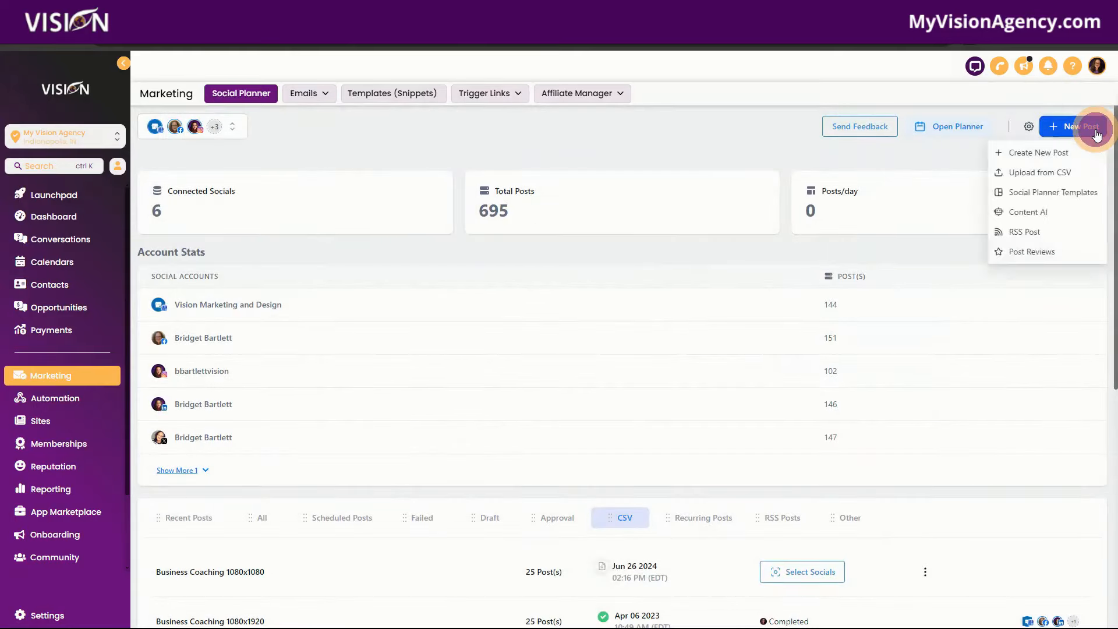
{"action": "left_click", "coordinate": [1031, 252]}
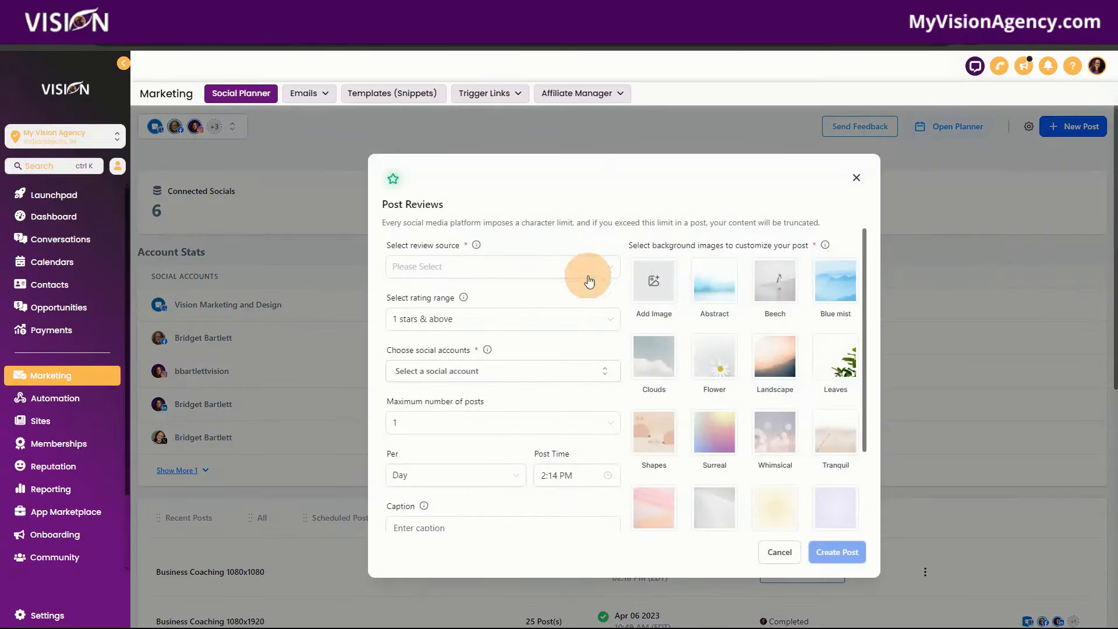
{"action": "left_click", "coordinate": [425, 273]}
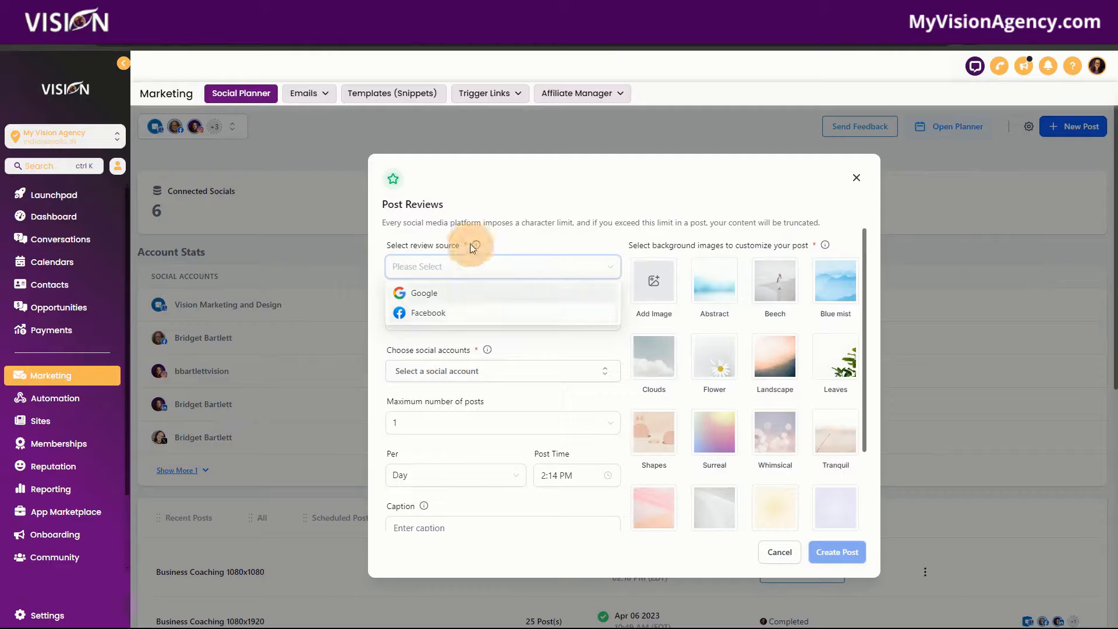
{"action": "left_click", "coordinate": [419, 293]}
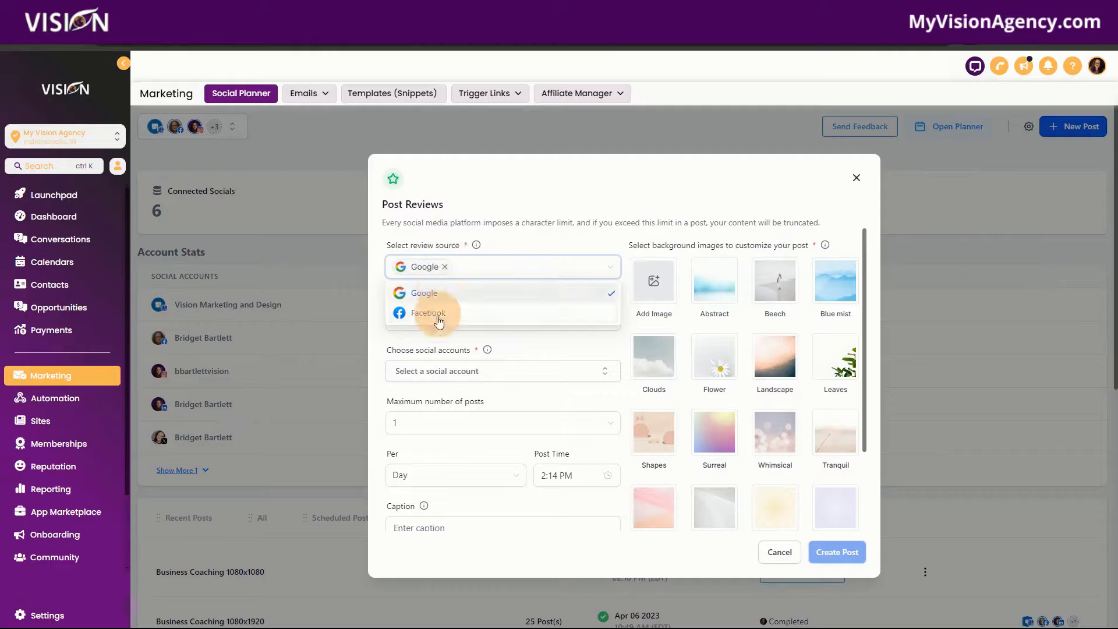
{"action": "left_click", "coordinate": [493, 198]}
Step: Add Facebook as a second review source and set the rating range to 5 stars
{"action": "left_click", "coordinate": [420, 318]}
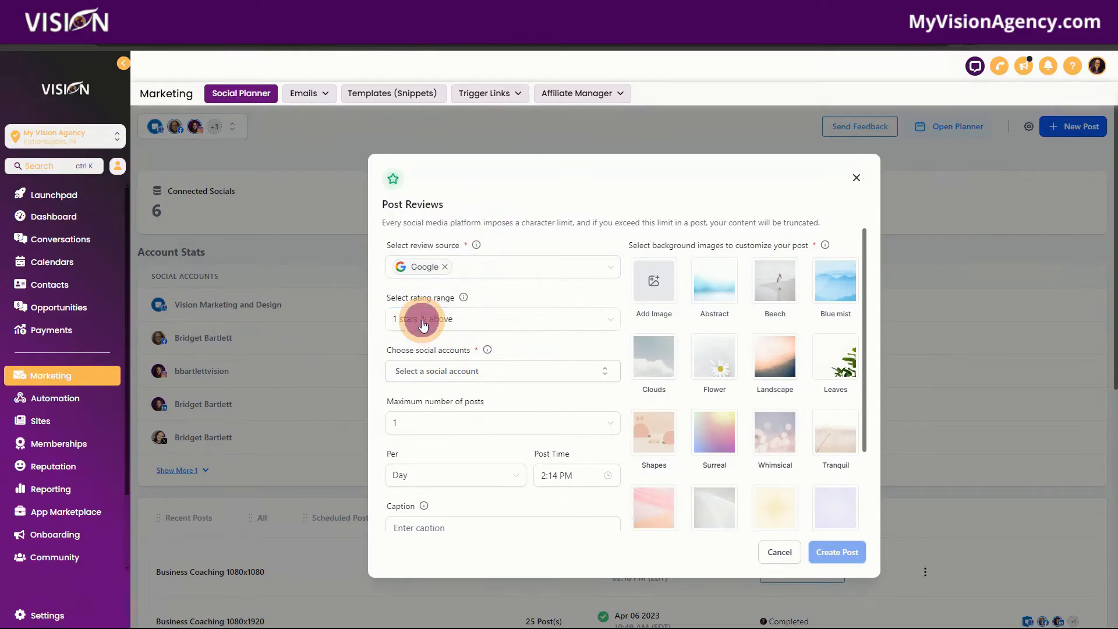
{"action": "left_click", "coordinate": [478, 264]}
{"action": "left_click", "coordinate": [453, 313]}
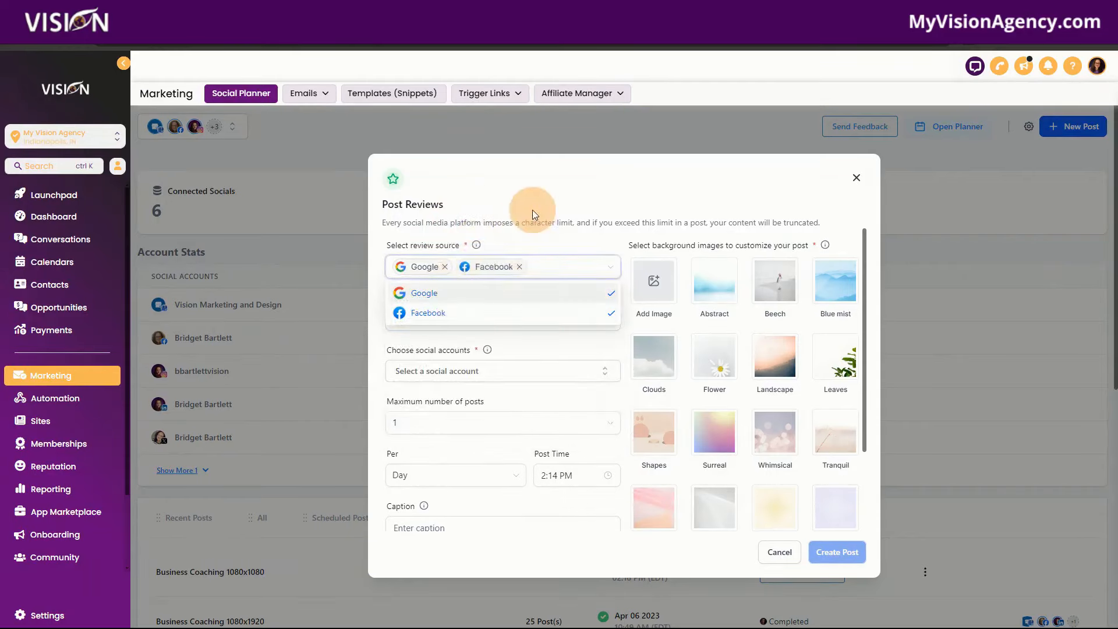
{"action": "left_click", "coordinate": [532, 209]}
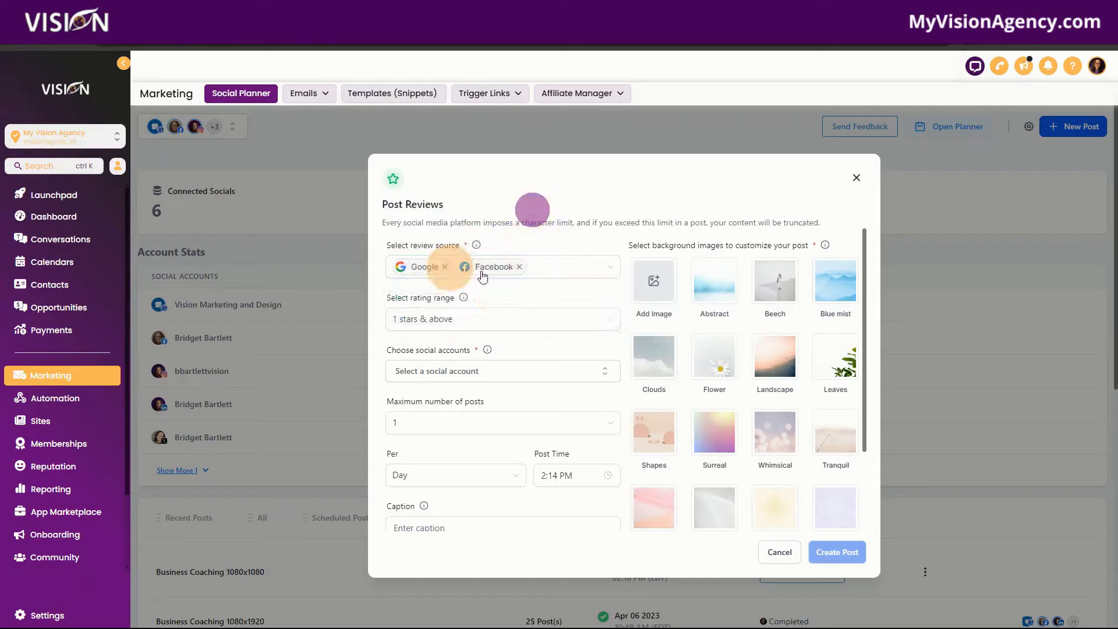
{"action": "left_click", "coordinate": [449, 323]}
{"action": "left_click", "coordinate": [429, 345]}
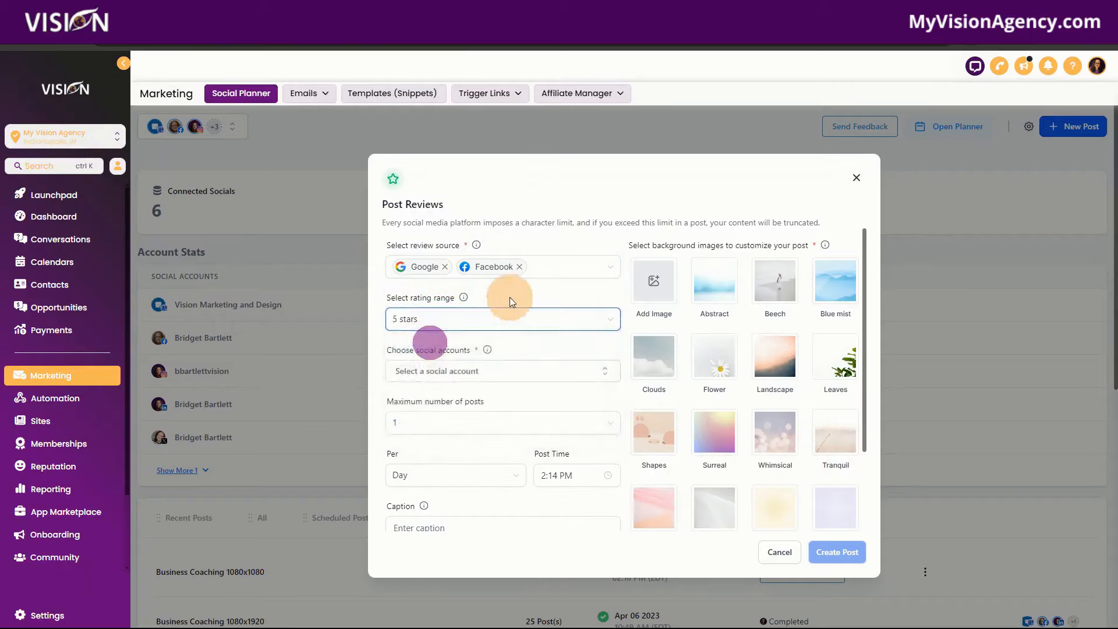
Step: Look through the review post's rating range options and social account list, keeping the rating range at 5 stars
{"action": "left_click", "coordinate": [459, 327]}
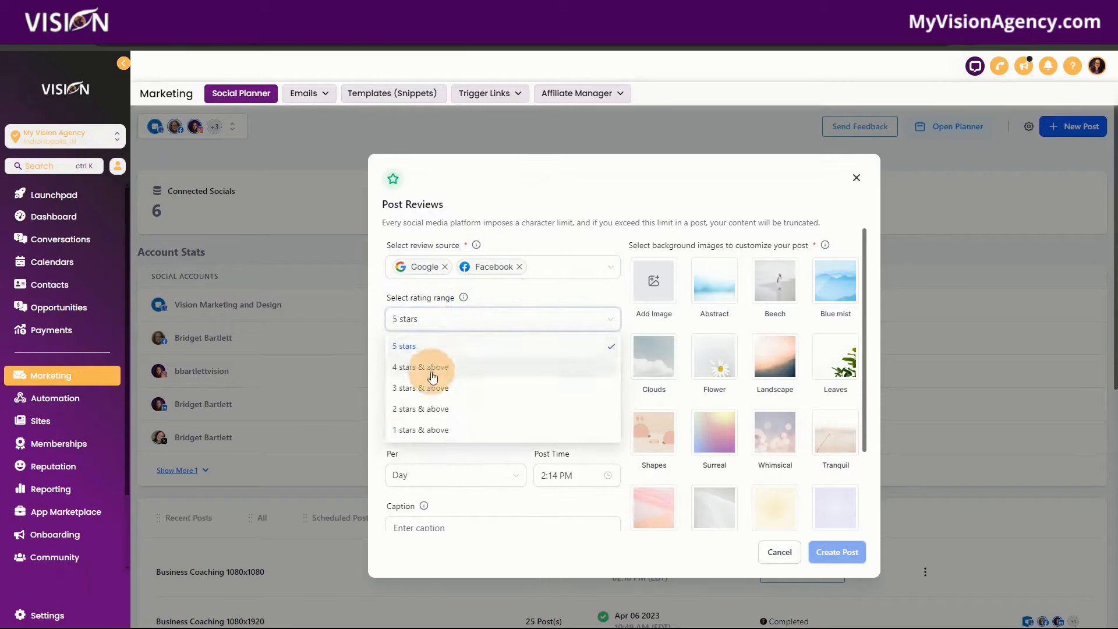
{"action": "left_click", "coordinate": [504, 292]}
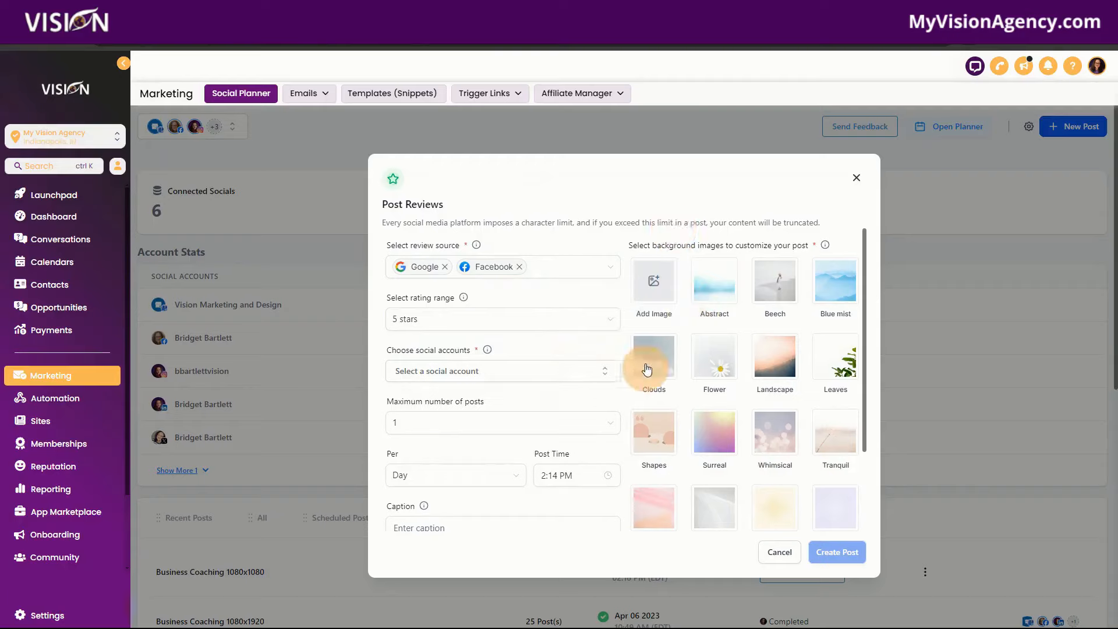
{"action": "left_click", "coordinate": [437, 376]}
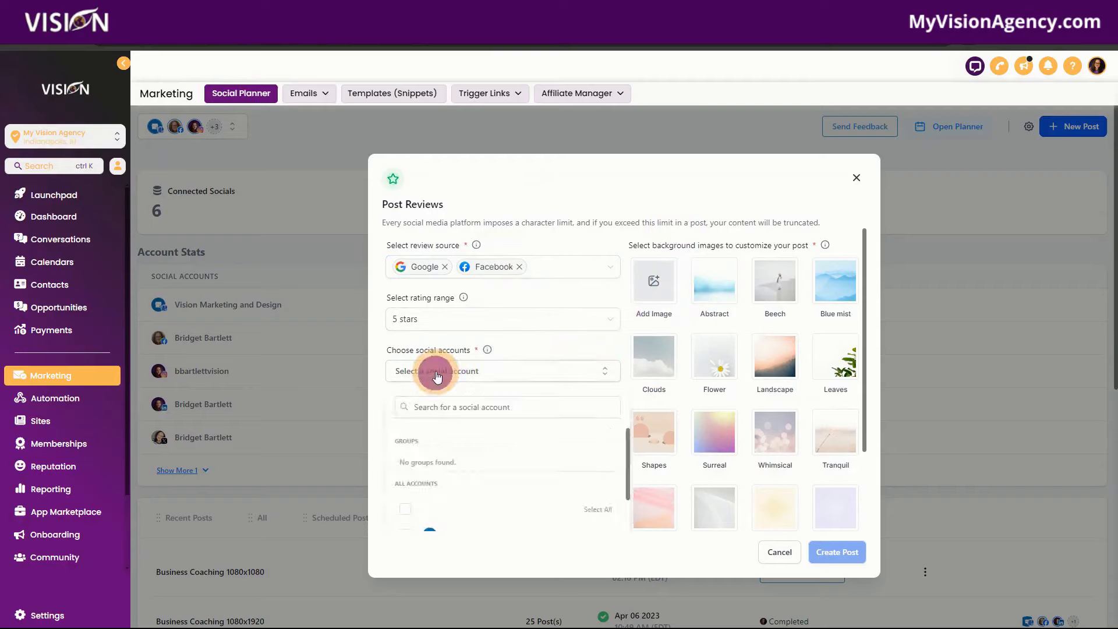
{"action": "left_click", "coordinate": [425, 315]}
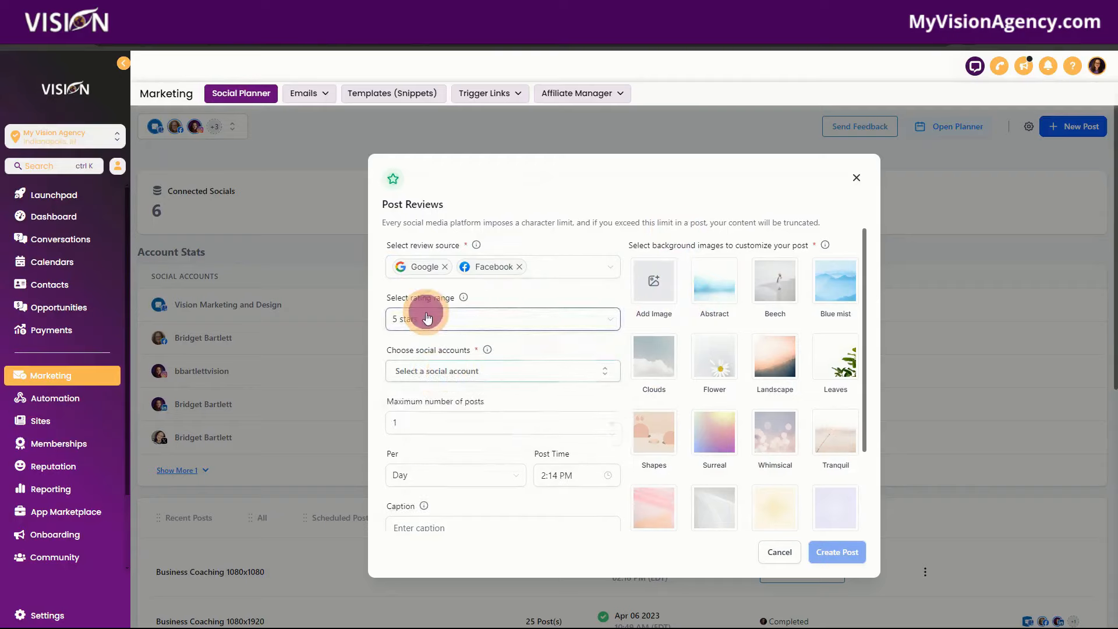
{"action": "left_click", "coordinate": [470, 296]}
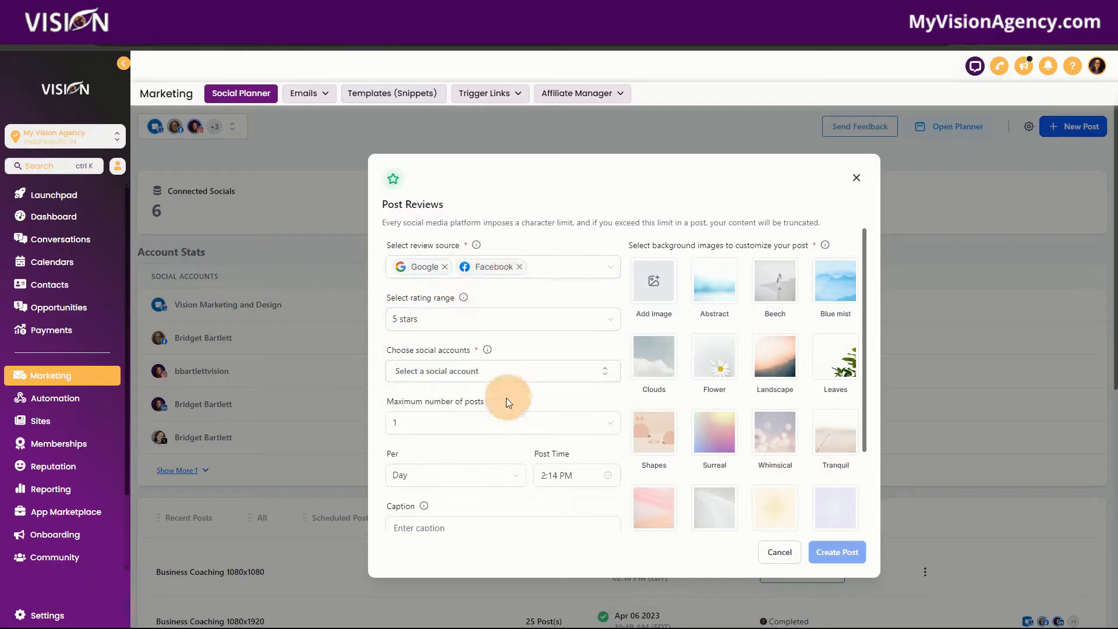
Step: Select the second account in the list, below Vision Marketing and Design, as the review post's social account
{"action": "left_click", "coordinate": [434, 372]}
{"action": "scroll", "coordinate": [466, 425], "scroll_direction": "down", "scroll_amount": 3}
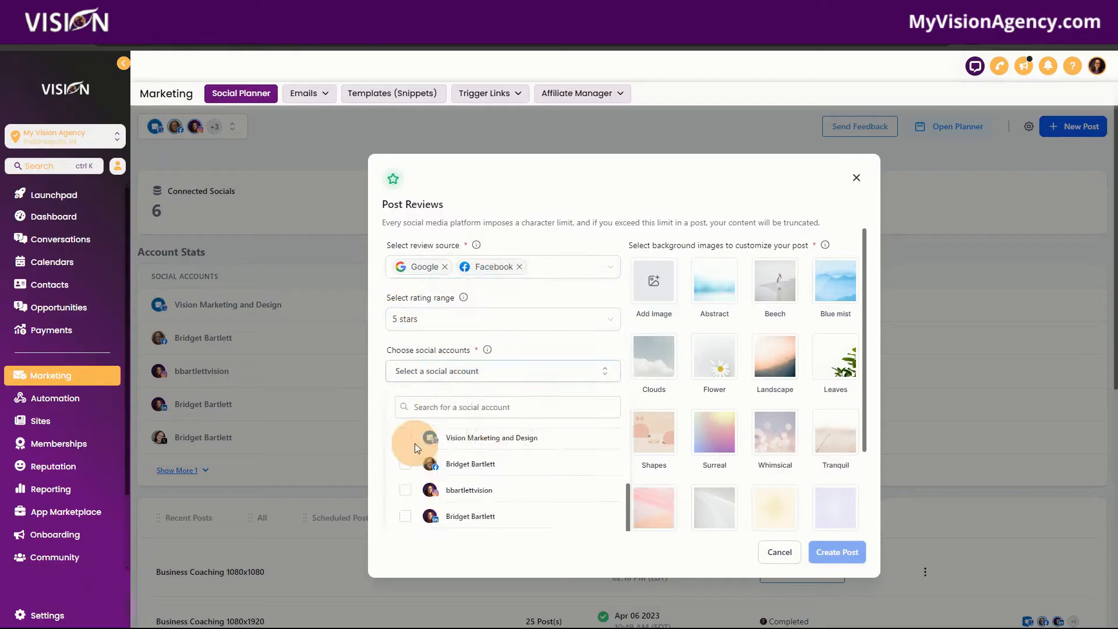
{"action": "left_click", "coordinate": [403, 463]}
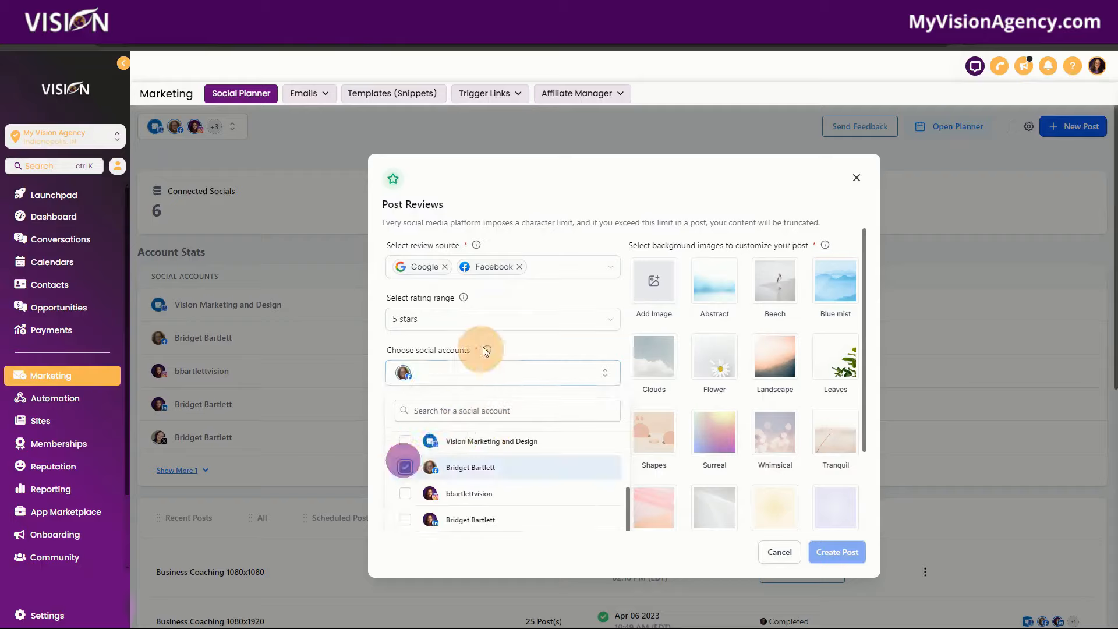
{"action": "left_click", "coordinate": [520, 349]}
Step: Check the review post's frequency options, keeping a maximum of 1 post per day, and place the cursor in the caption
{"action": "scroll", "coordinate": [477, 464], "scroll_direction": "down", "scroll_amount": 2}
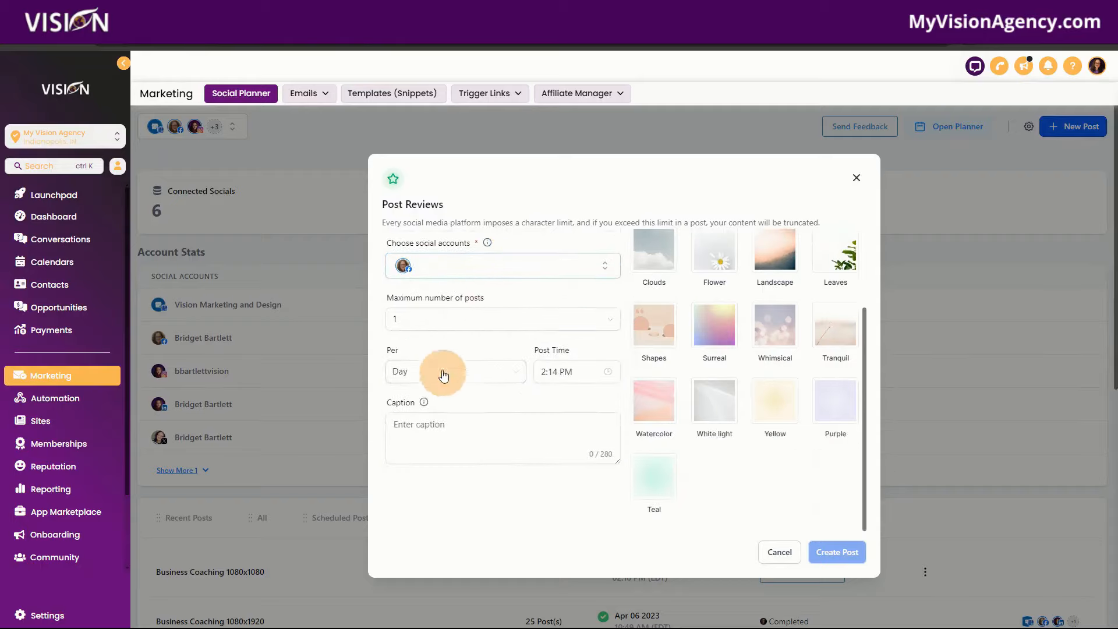
{"action": "left_click", "coordinate": [409, 318]}
{"action": "left_click", "coordinate": [419, 348]}
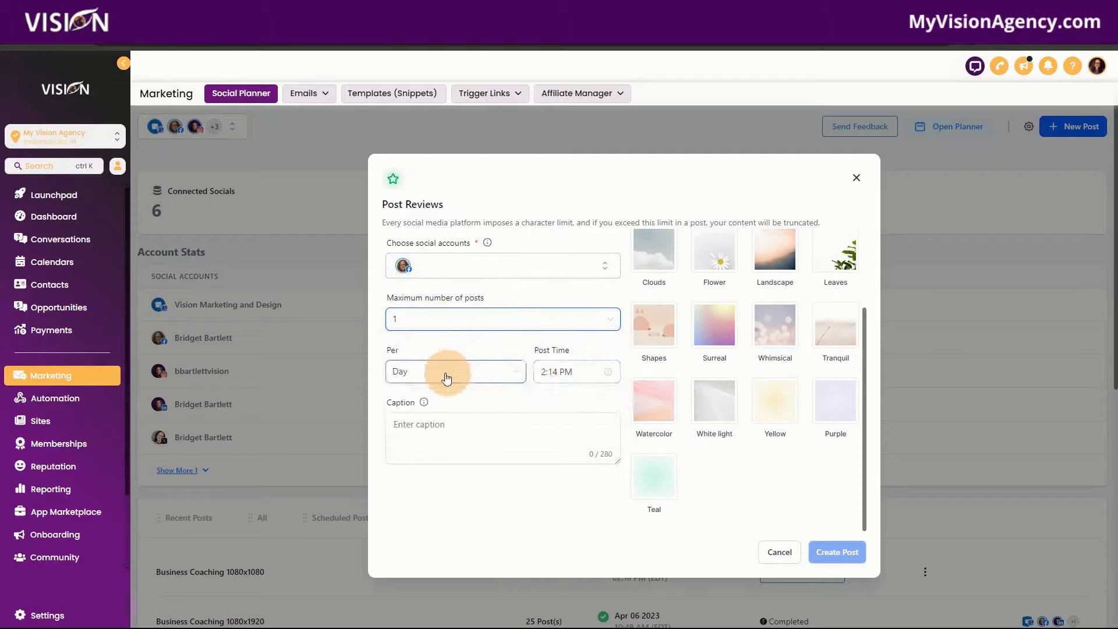
{"action": "left_click", "coordinate": [412, 368]}
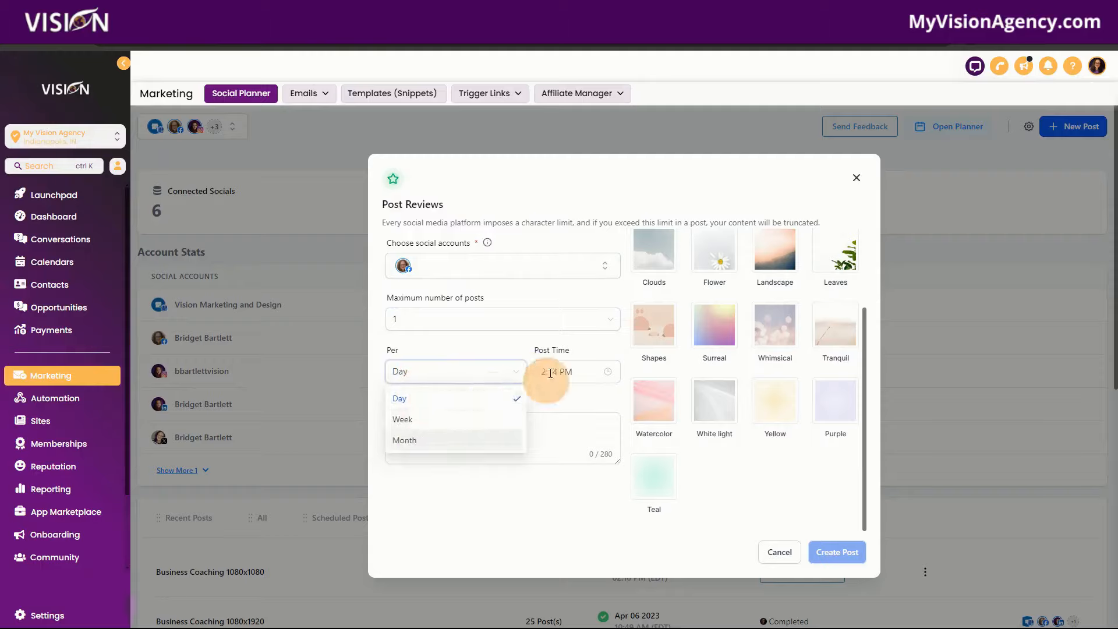
{"action": "left_click", "coordinate": [595, 343]}
{"action": "left_click", "coordinate": [437, 428]}
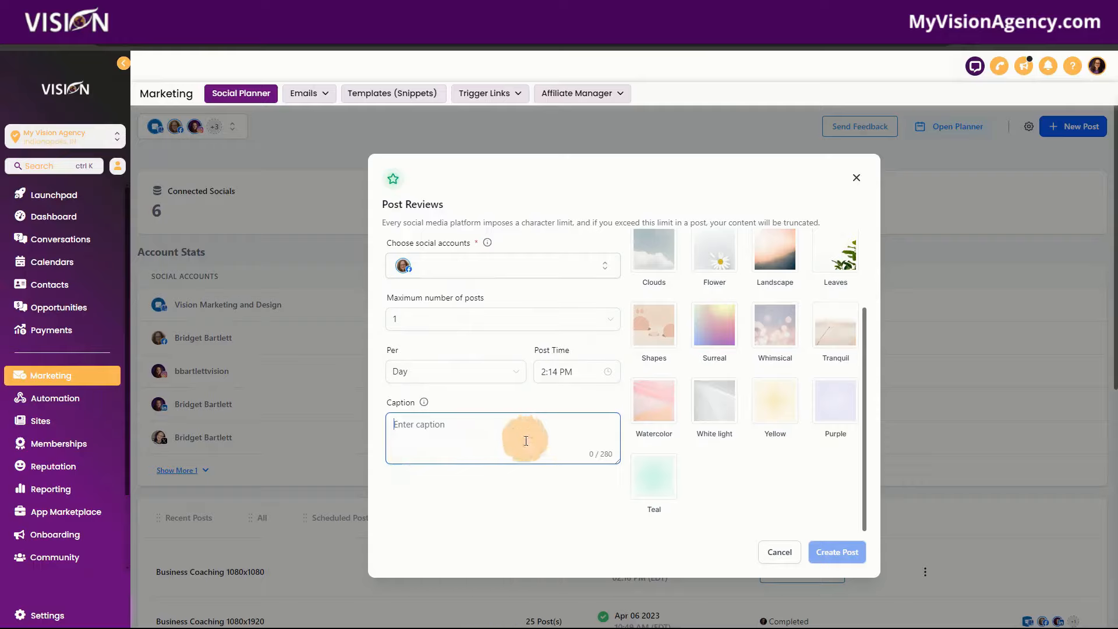
Step: Look over the background images offered for the review post, and close the post without creating it
{"action": "scroll", "coordinate": [719, 489], "scroll_direction": "up", "scroll_amount": 3}
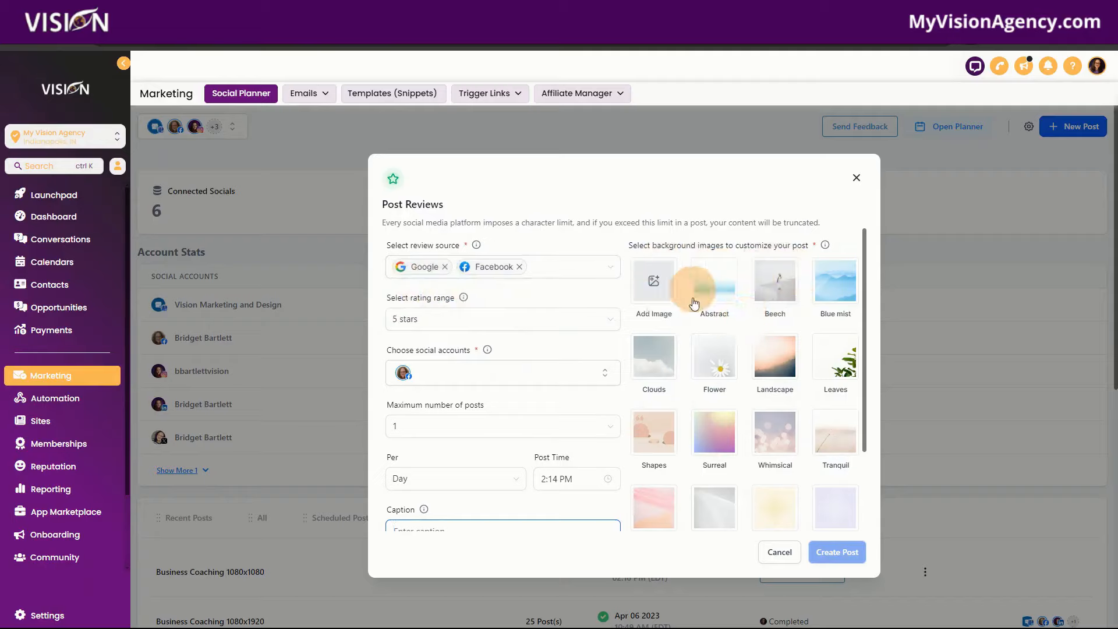
{"action": "scroll", "coordinate": [734, 428], "scroll_direction": "down", "scroll_amount": 2}
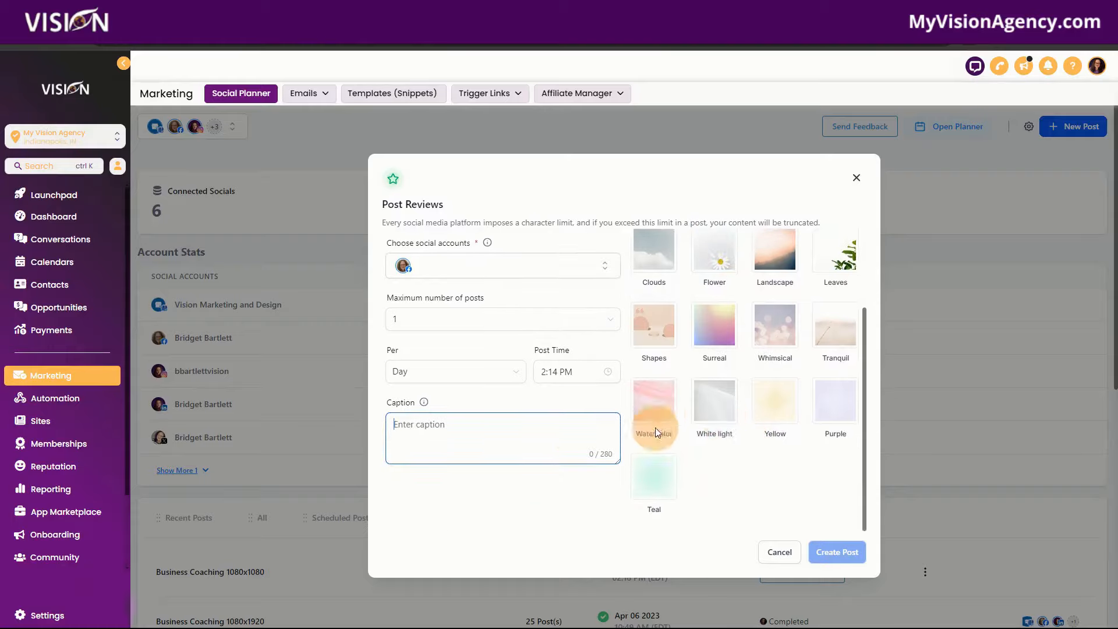
{"action": "left_click", "coordinate": [856, 178]}
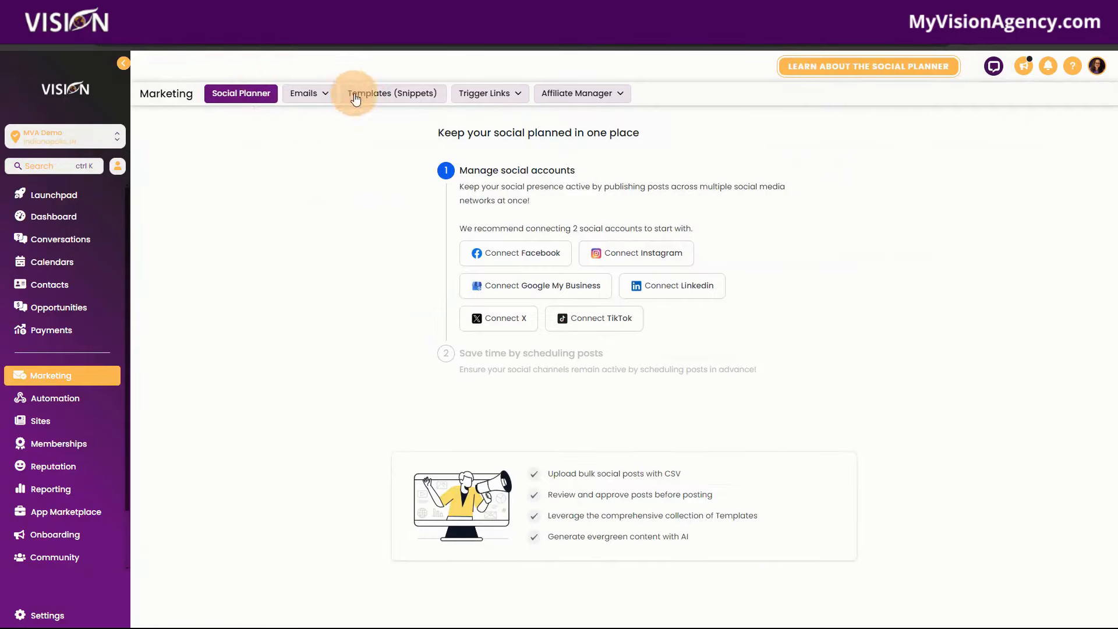
Step: Go to the email templates, view the form for creating a template folder, and close it without creating one
{"action": "left_click", "coordinate": [303, 93]}
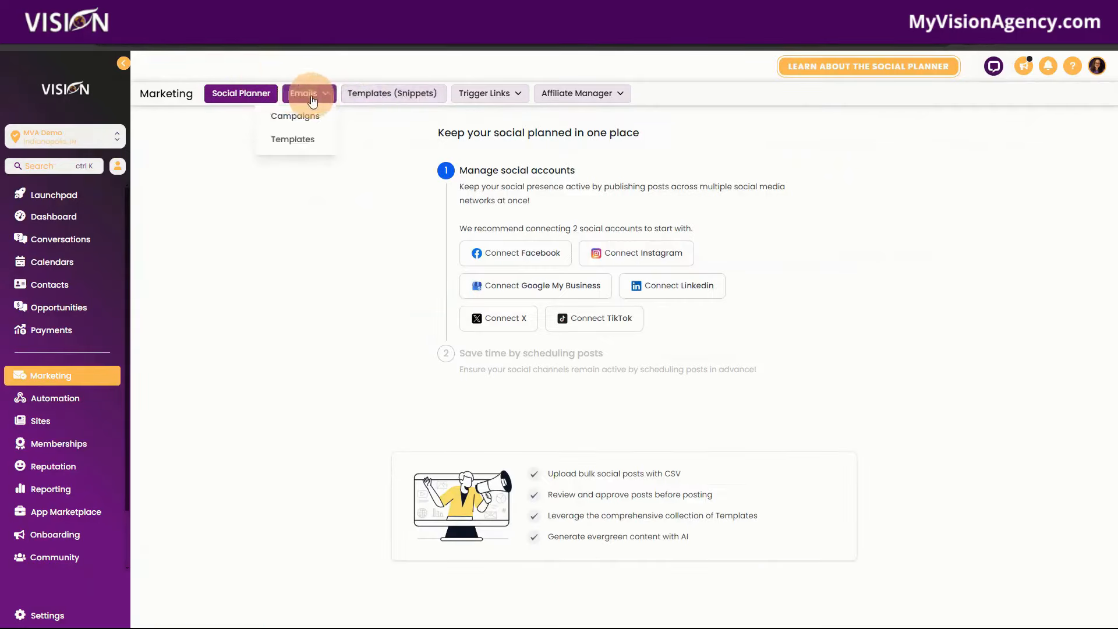
{"action": "left_click", "coordinate": [309, 141]}
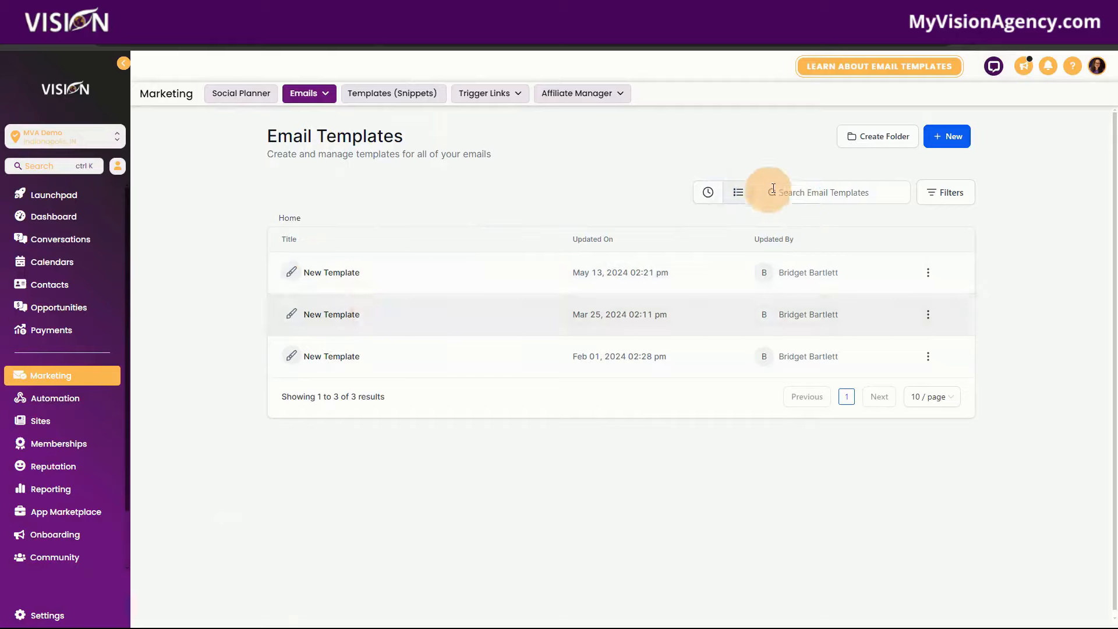
{"action": "left_click", "coordinate": [950, 200]}
{"action": "left_click", "coordinate": [863, 151]}
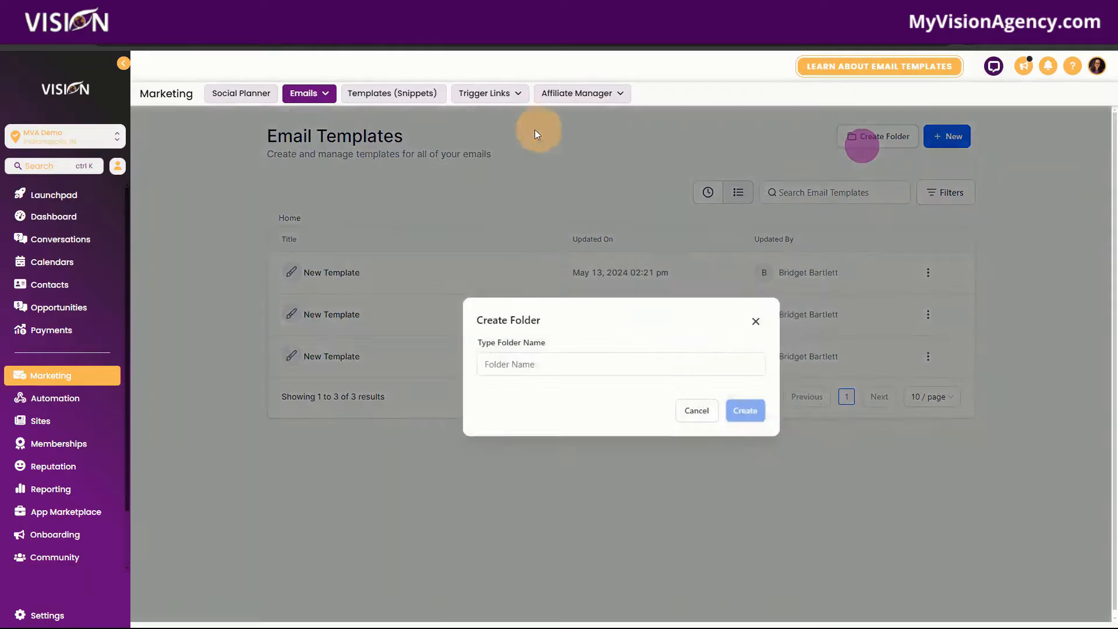
{"action": "left_click", "coordinate": [755, 320]}
Step: Browse the email marketing template library, open the Pulse Marketing template's preview, and close the library without choosing a template
{"action": "left_click", "coordinate": [946, 136]}
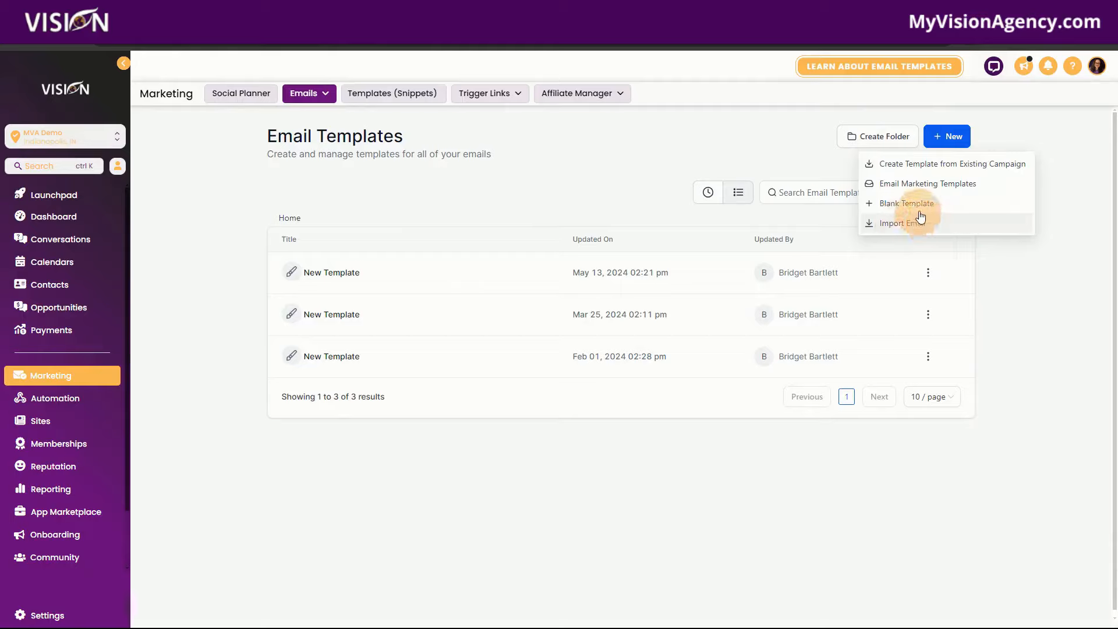
{"action": "left_click", "coordinate": [918, 181]}
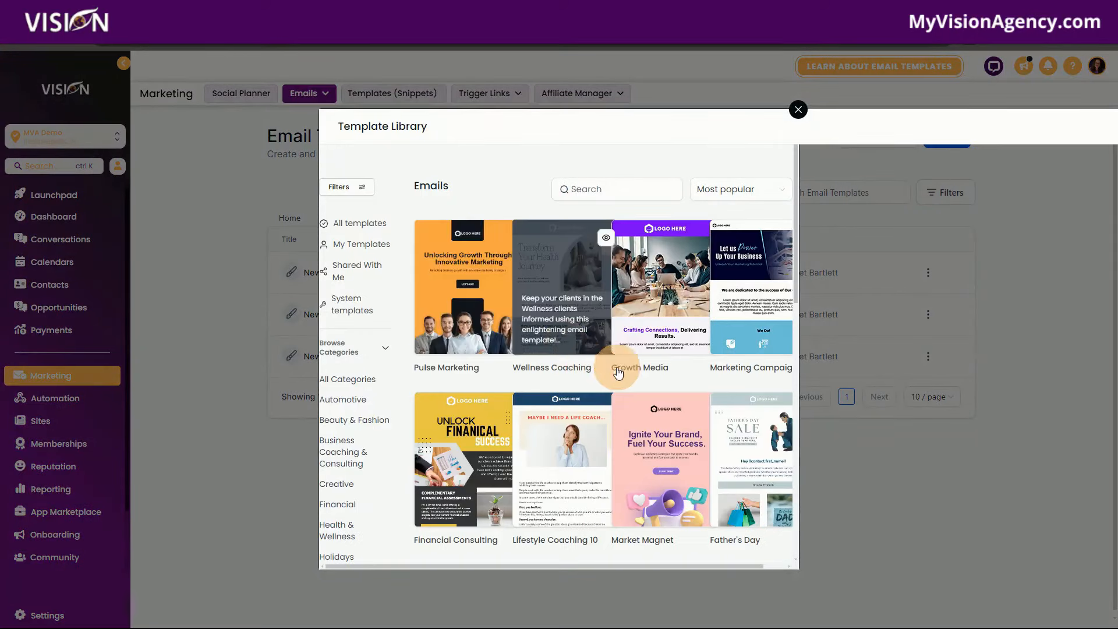
{"action": "scroll", "coordinate": [640, 387], "scroll_direction": "down", "scroll_amount": 2}
{"action": "scroll", "coordinate": [636, 386], "scroll_direction": "down", "scroll_amount": 10}
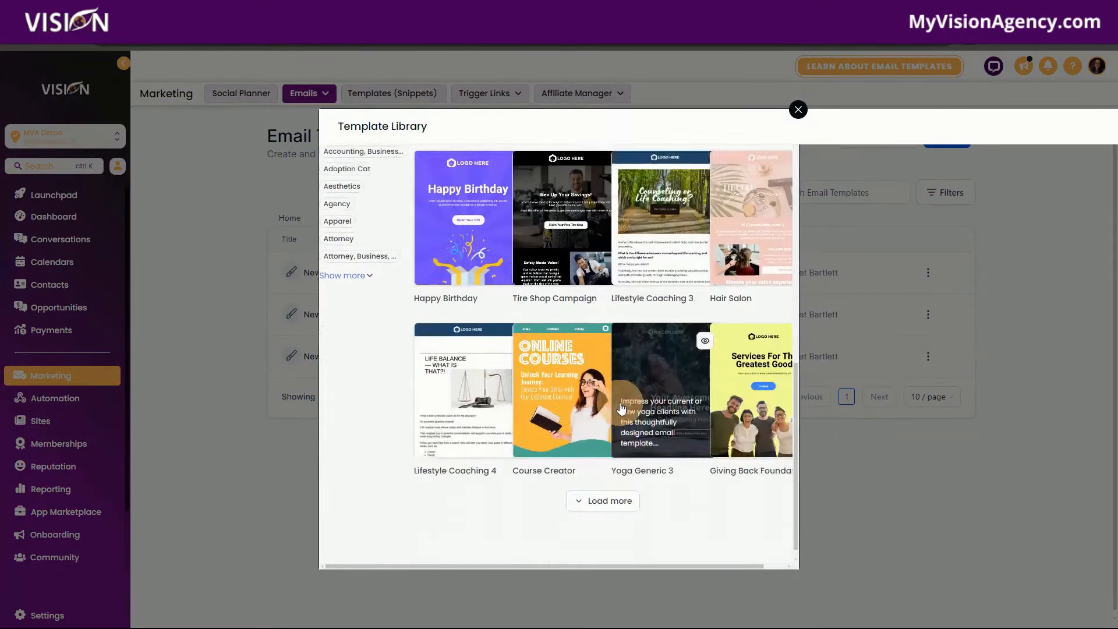
{"action": "scroll", "coordinate": [621, 407], "scroll_direction": "up", "scroll_amount": 12}
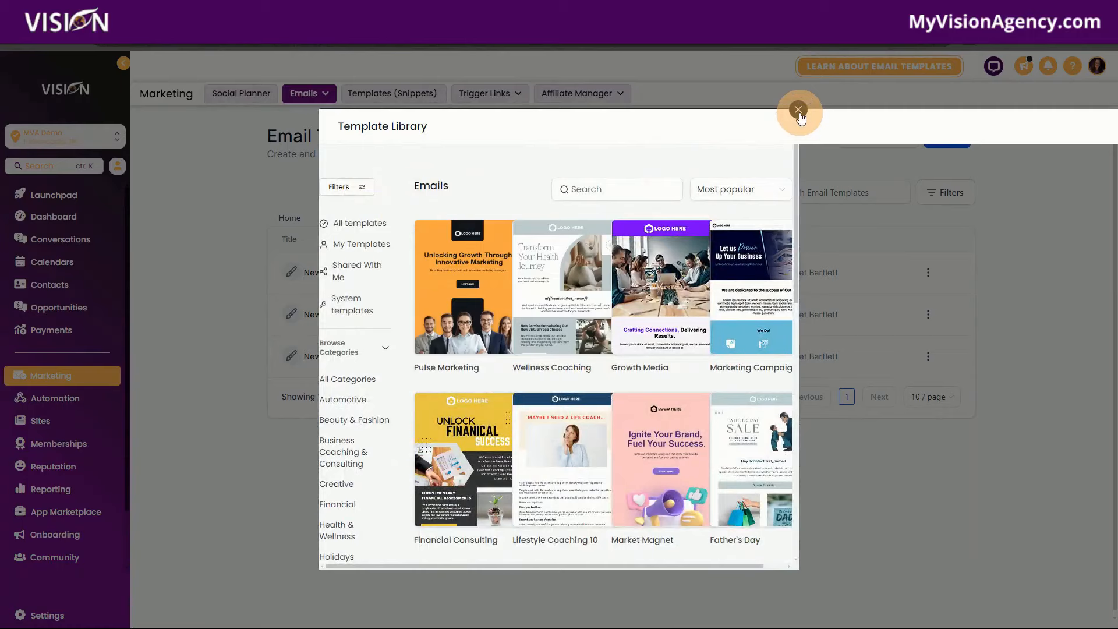
{"action": "left_click", "coordinate": [457, 265]}
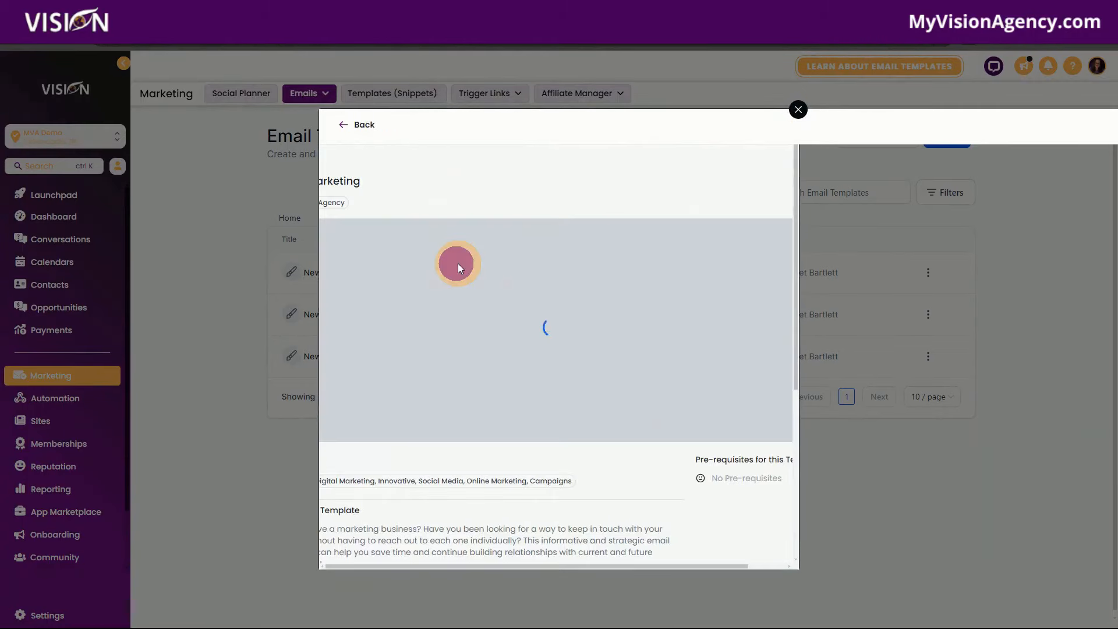
{"action": "left_click_drag", "start_coordinate": [688, 577], "coordinate": [798, 110]}
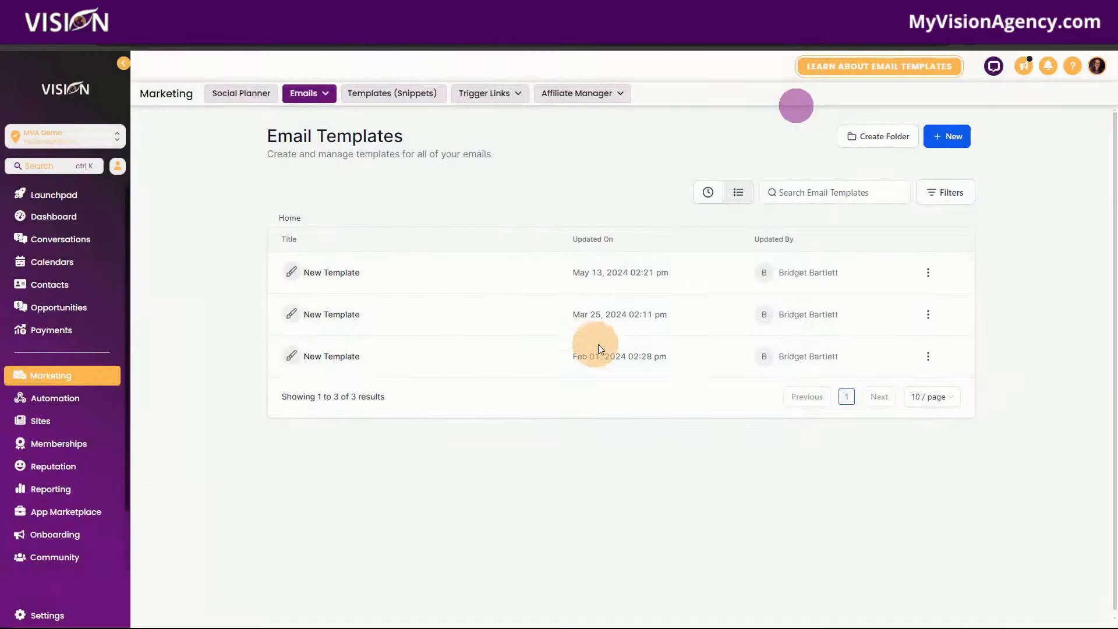
Step: Edit the template updated May 13, 2024, adding an image block above the Start from scratch heading and a button below it
{"action": "left_click", "coordinate": [314, 273]}
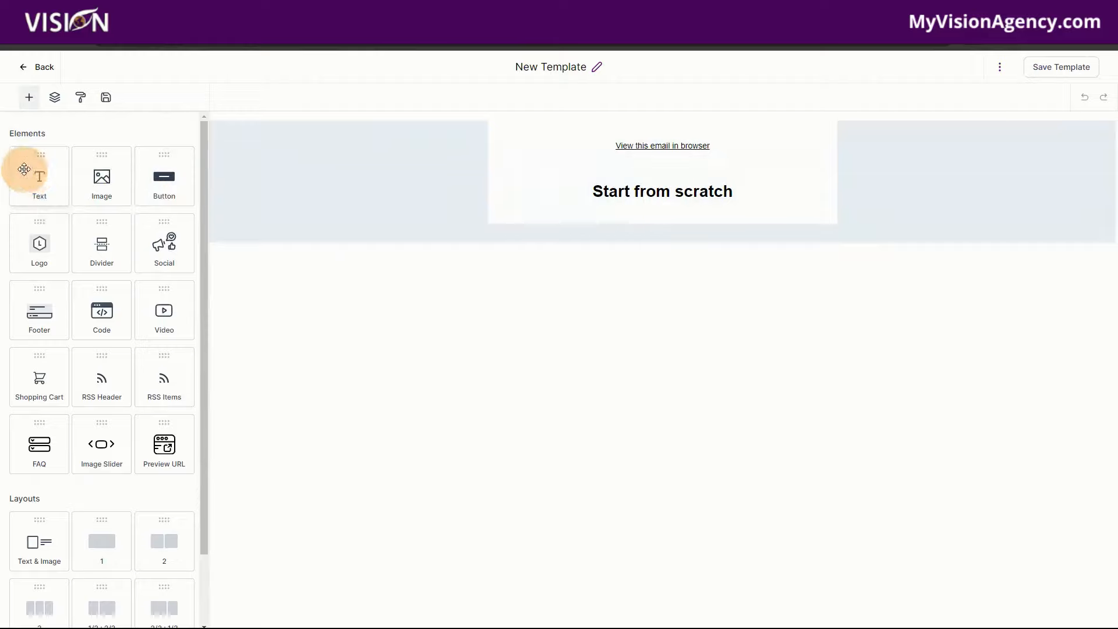
{"action": "left_click_drag", "start_coordinate": [100, 175], "coordinate": [656, 186]}
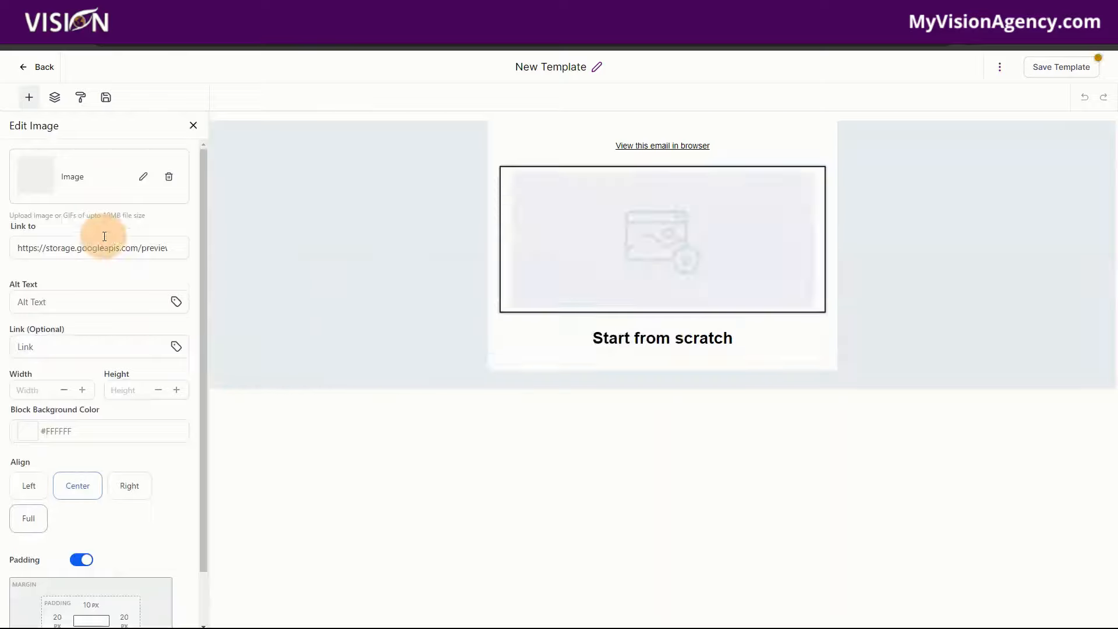
{"action": "left_click", "coordinate": [29, 97]}
{"action": "left_click_drag", "start_coordinate": [161, 179], "coordinate": [636, 318]}
Step: Add a shopping cart block below the button and a footer block at the end of the email template
{"action": "left_click", "coordinate": [28, 98]}
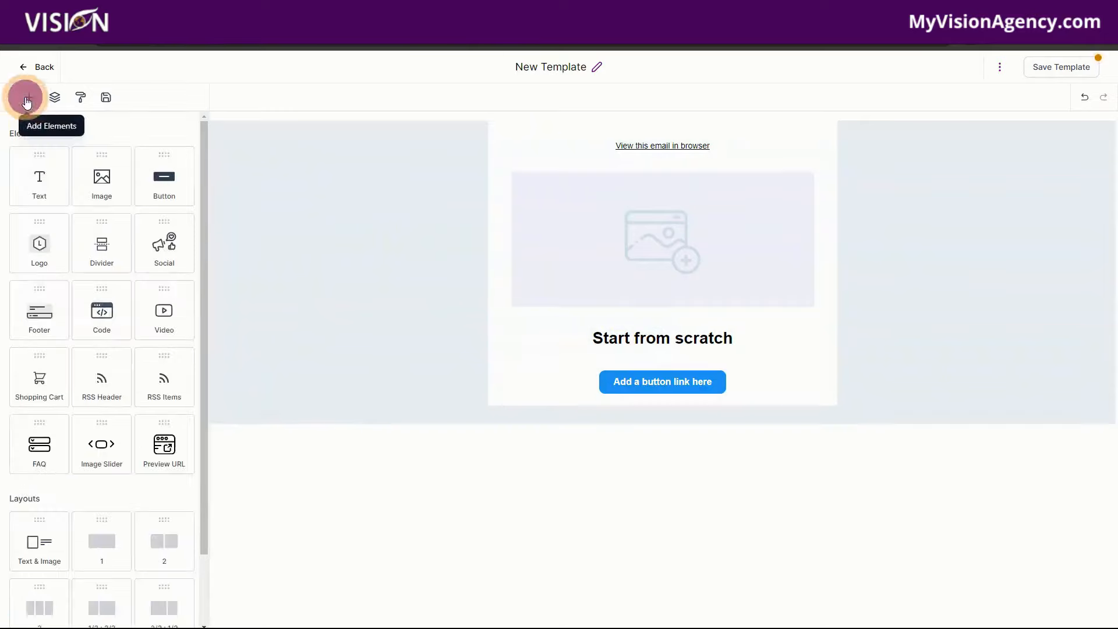
{"action": "left_click_drag", "start_coordinate": [39, 379], "coordinate": [681, 384]}
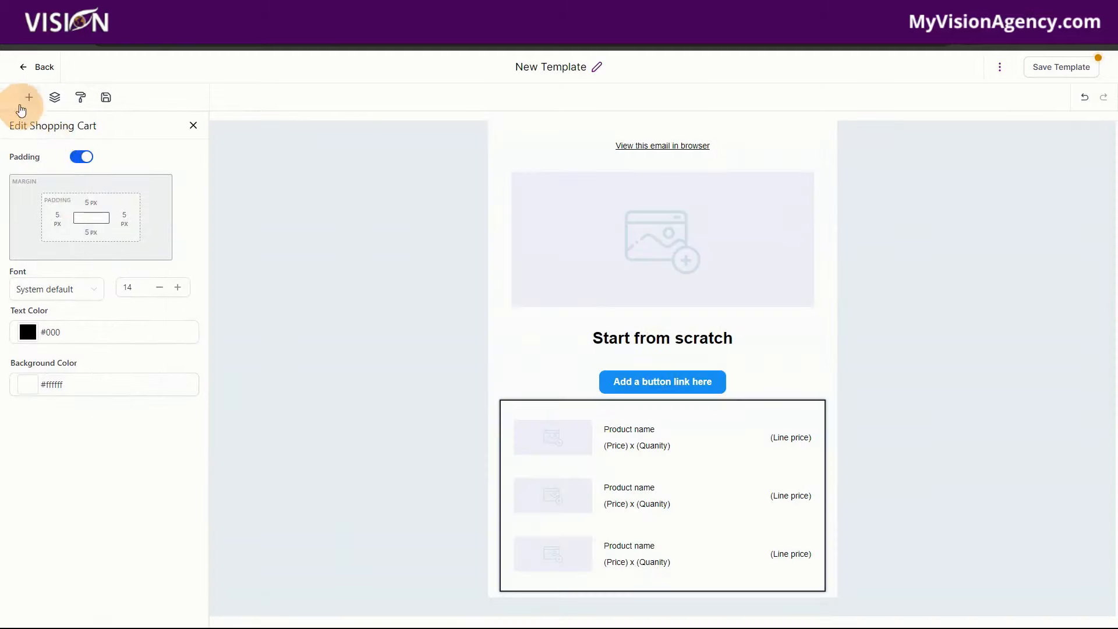
{"action": "left_click", "coordinate": [27, 101]}
{"action": "scroll", "coordinate": [110, 407], "scroll_direction": "down", "scroll_amount": 2}
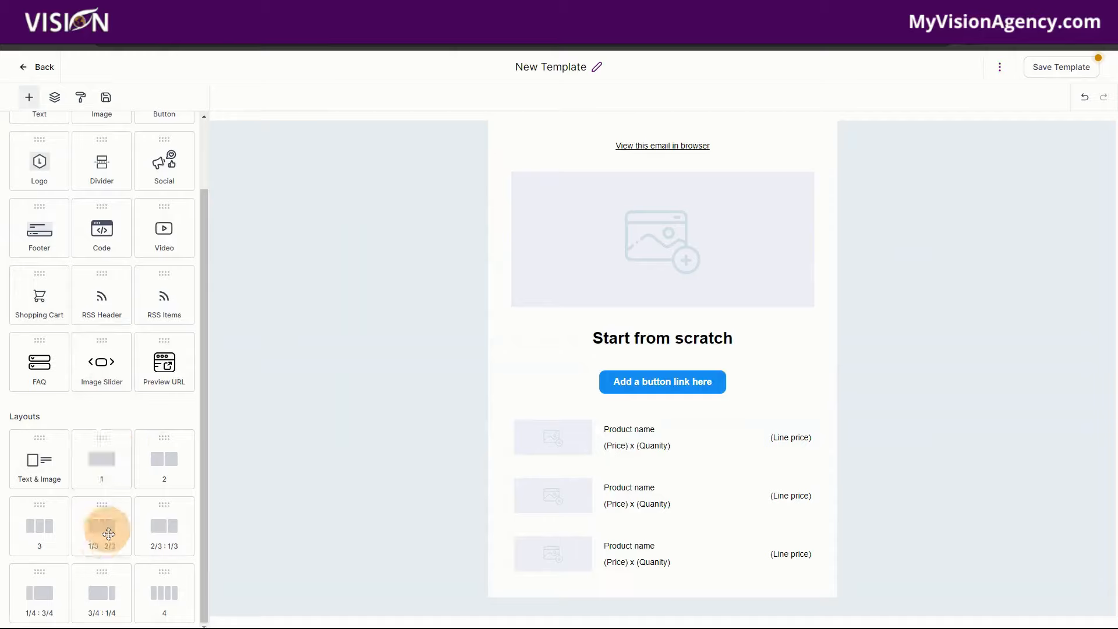
{"action": "scroll", "coordinate": [87, 392], "scroll_direction": "up", "scroll_amount": 2}
{"action": "left_click_drag", "start_coordinate": [39, 309], "coordinate": [658, 579]}
{"action": "scroll", "coordinate": [765, 500], "scroll_direction": "down", "scroll_amount": 2}
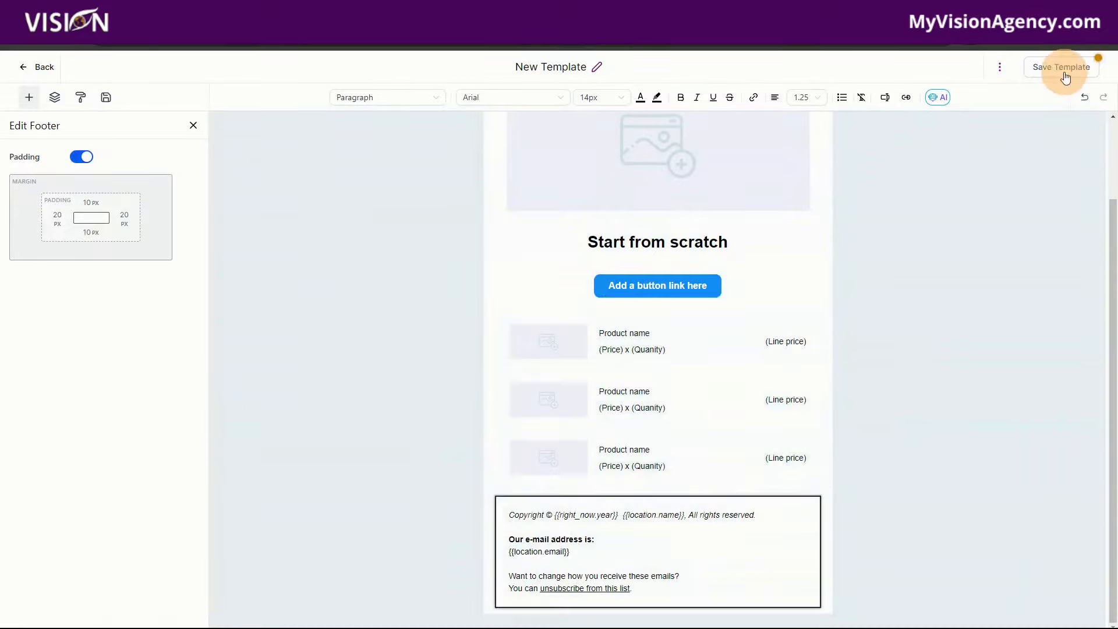
Step: Save the email template, leave the editor, and go to the email campaigns
{"action": "left_click", "coordinate": [1062, 68]}
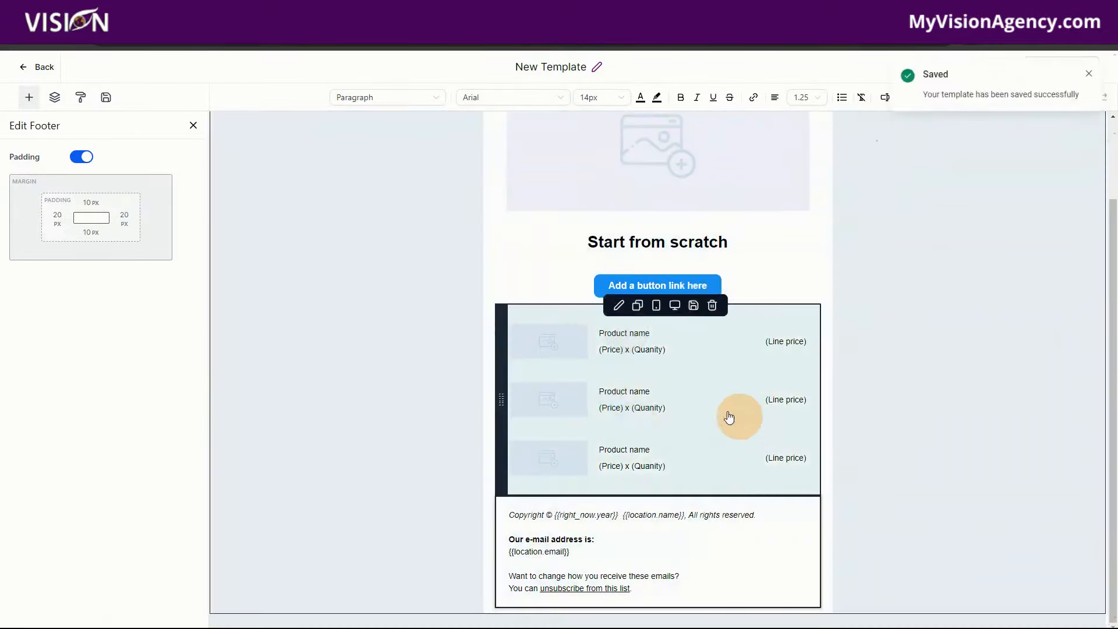
{"action": "left_click", "coordinate": [40, 69]}
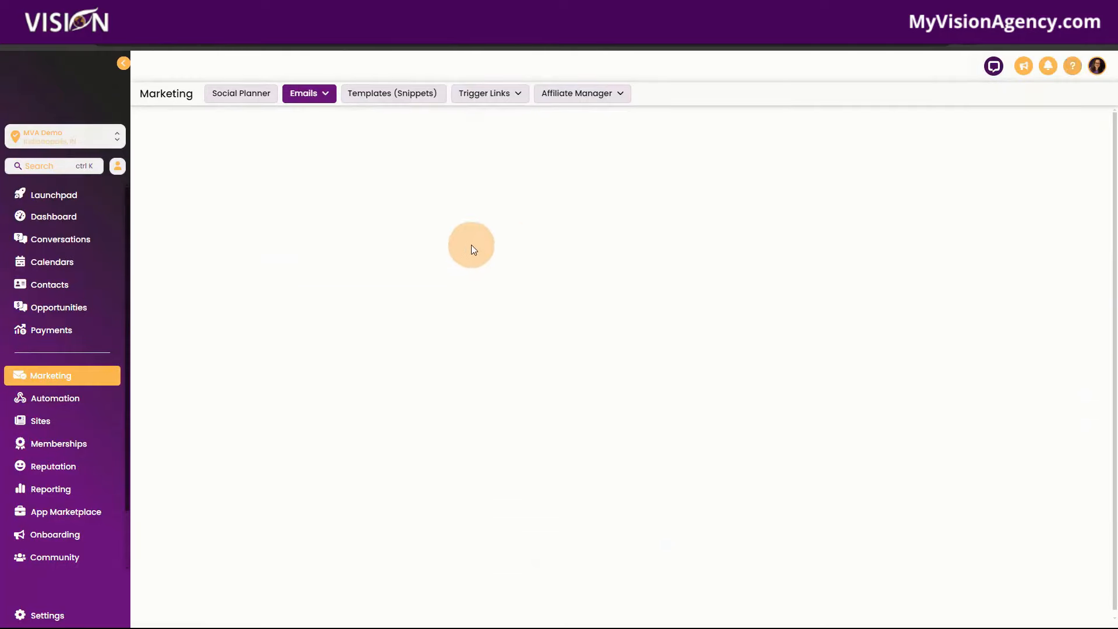
{"action": "left_click", "coordinate": [304, 94]}
{"action": "left_click", "coordinate": [297, 115]}
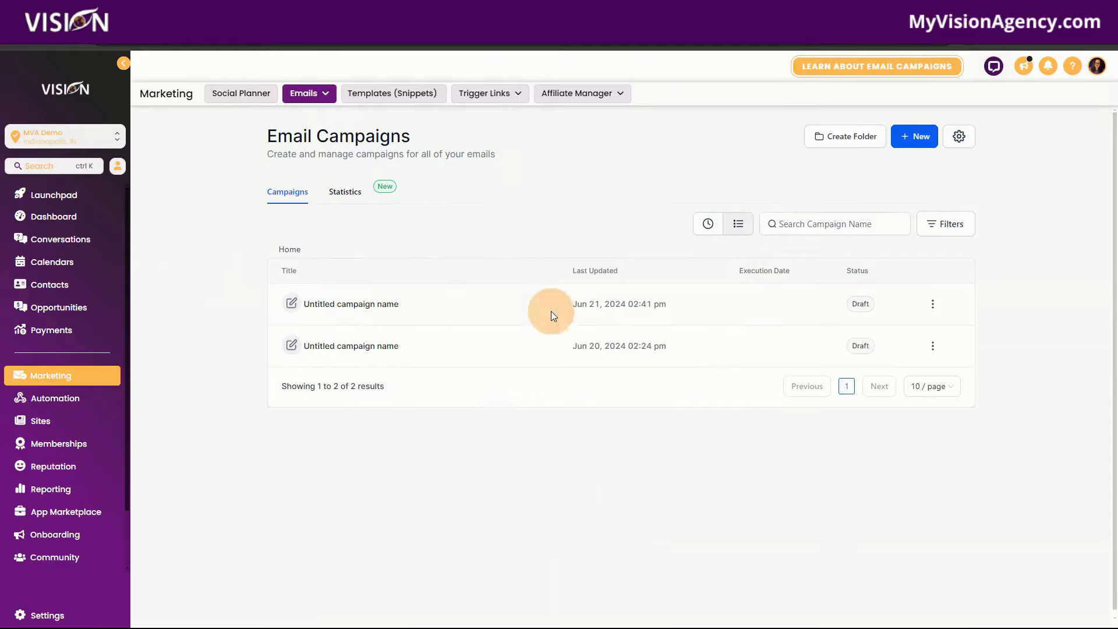
Step: Examine the email campaign statistics, including the conversion and engagement summaries
{"action": "left_click", "coordinate": [346, 193]}
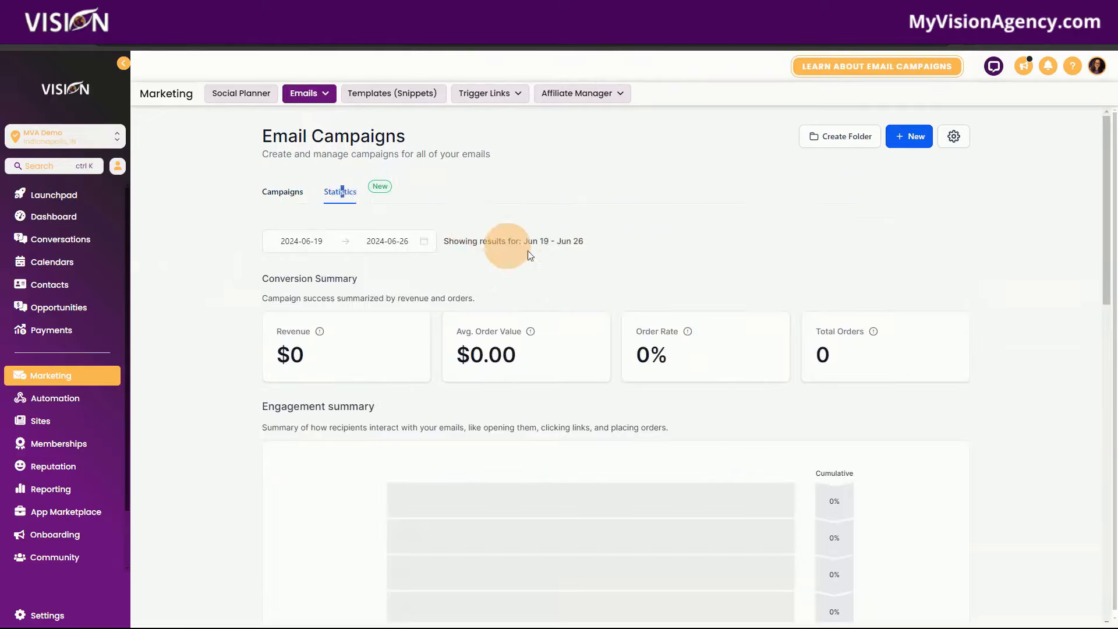
{"action": "scroll", "coordinate": [687, 314], "scroll_direction": "down", "scroll_amount": 4}
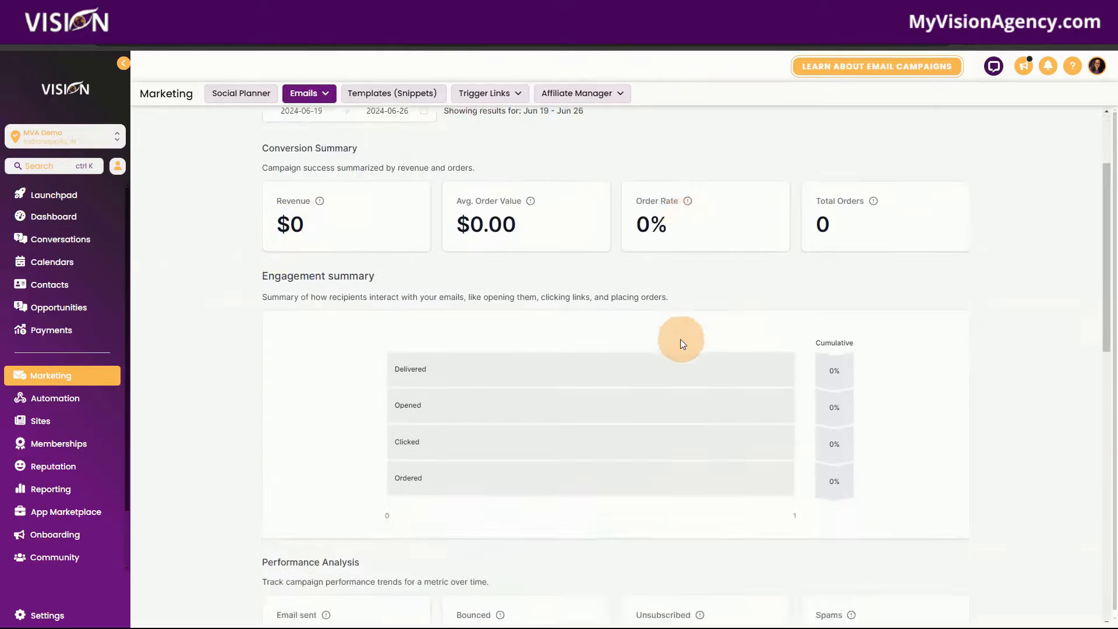
{"action": "scroll", "coordinate": [407, 274], "scroll_direction": "up", "scroll_amount": 2}
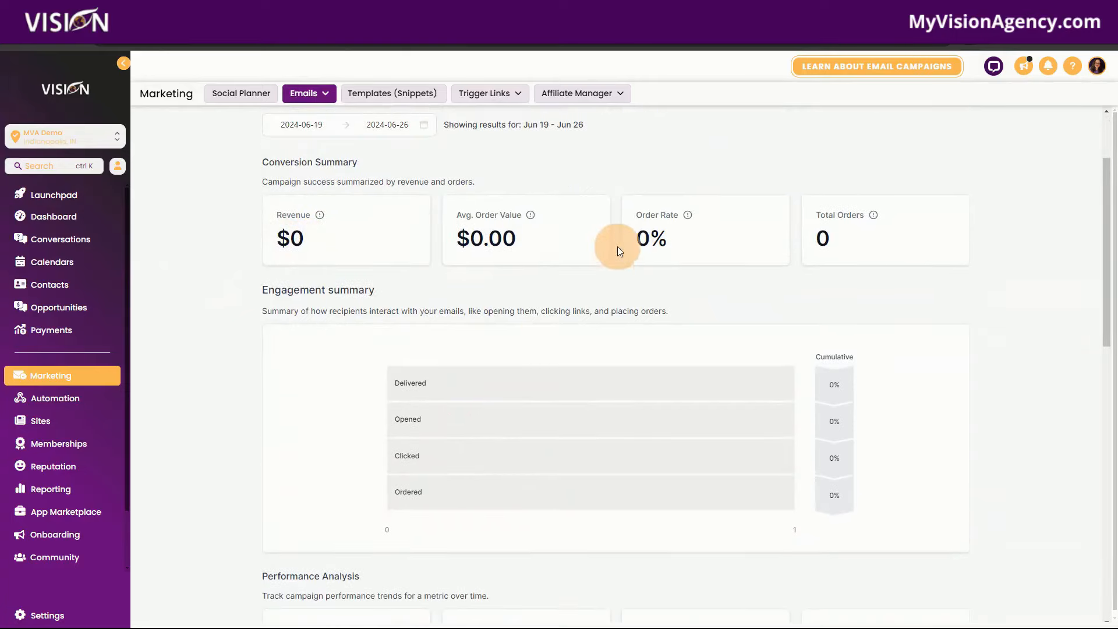
Step: Examine the performance analysis, top performing emails and most recent emails in the email campaign statistics
{"action": "scroll", "coordinate": [885, 422], "scroll_direction": "down", "scroll_amount": 10}
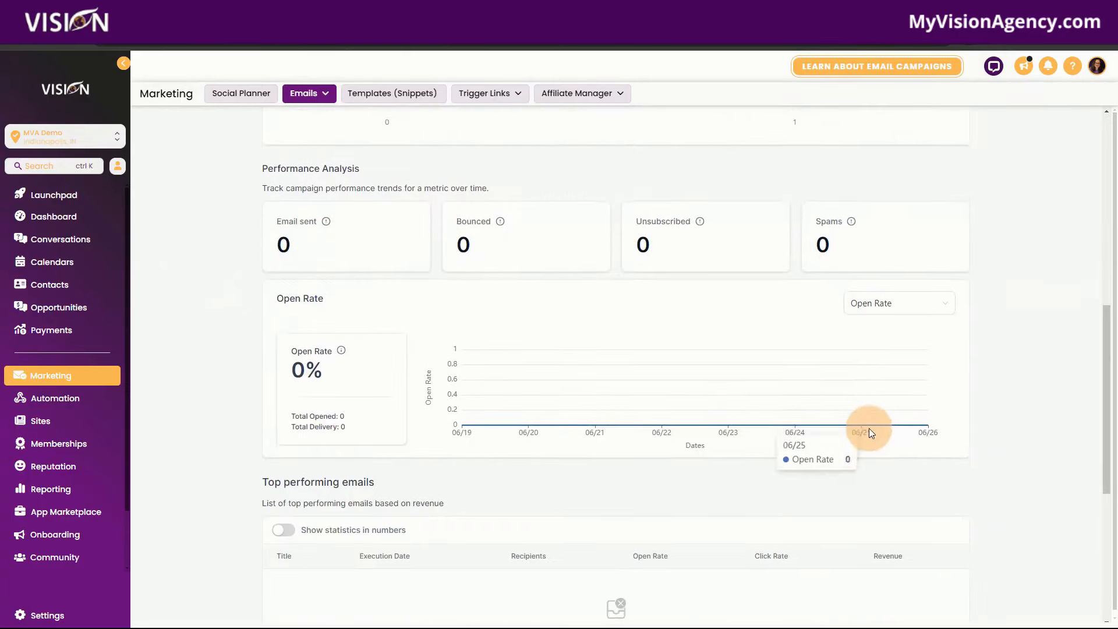
{"action": "scroll", "coordinate": [871, 429], "scroll_direction": "down", "scroll_amount": 1}
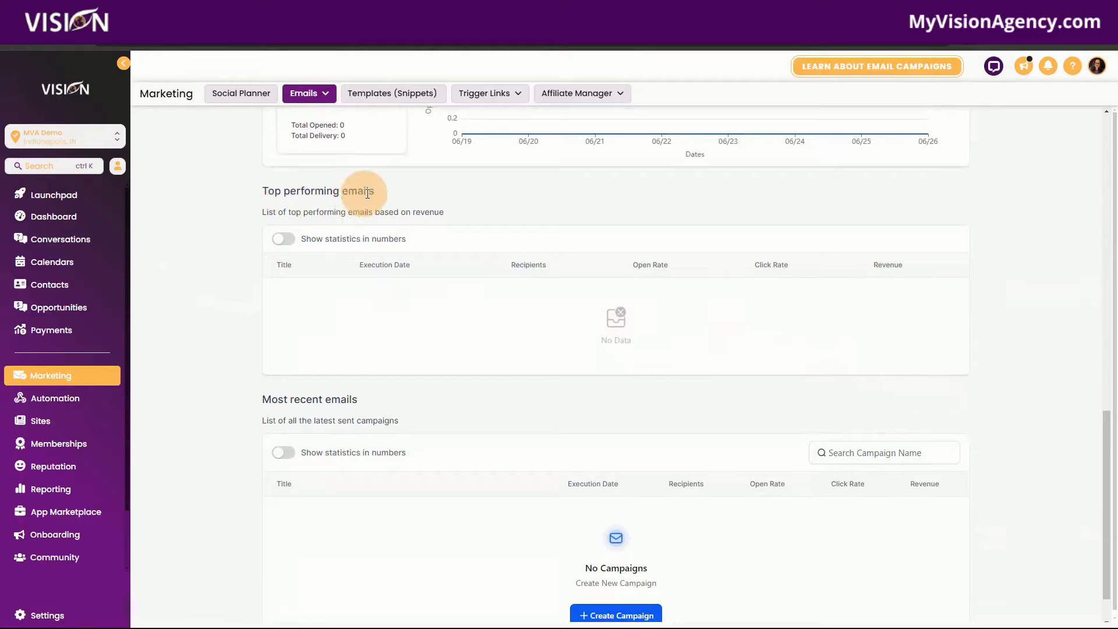
{"action": "scroll", "coordinate": [589, 395], "scroll_direction": "down", "scroll_amount": 1}
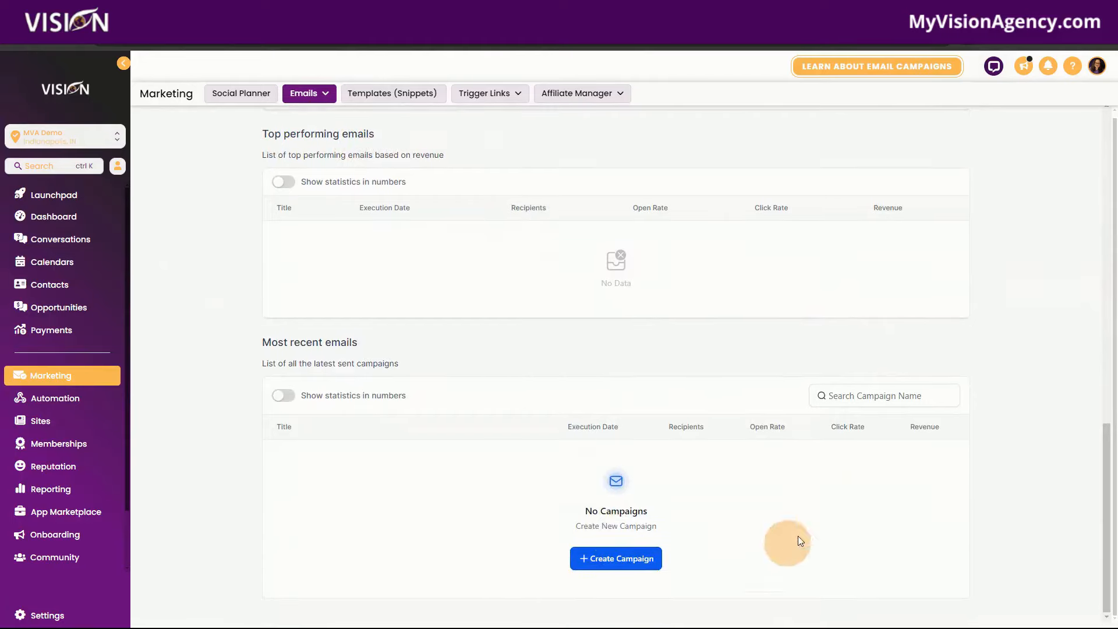
{"action": "scroll", "coordinate": [693, 546], "scroll_direction": "up", "scroll_amount": 7}
{"action": "scroll", "coordinate": [693, 546], "scroll_direction": "up", "scroll_amount": 6}
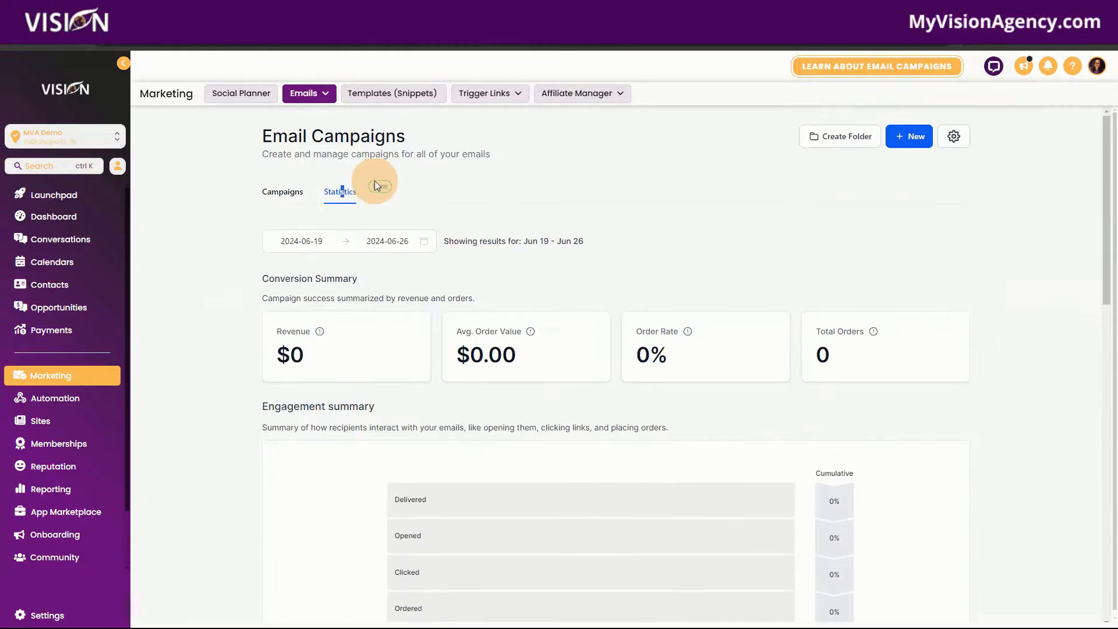
Step: Create an email campaign from the template updated Jun 26, 2024 and proceed to its send or schedule settings
{"action": "left_click", "coordinate": [285, 191]}
{"action": "left_click", "coordinate": [917, 138]}
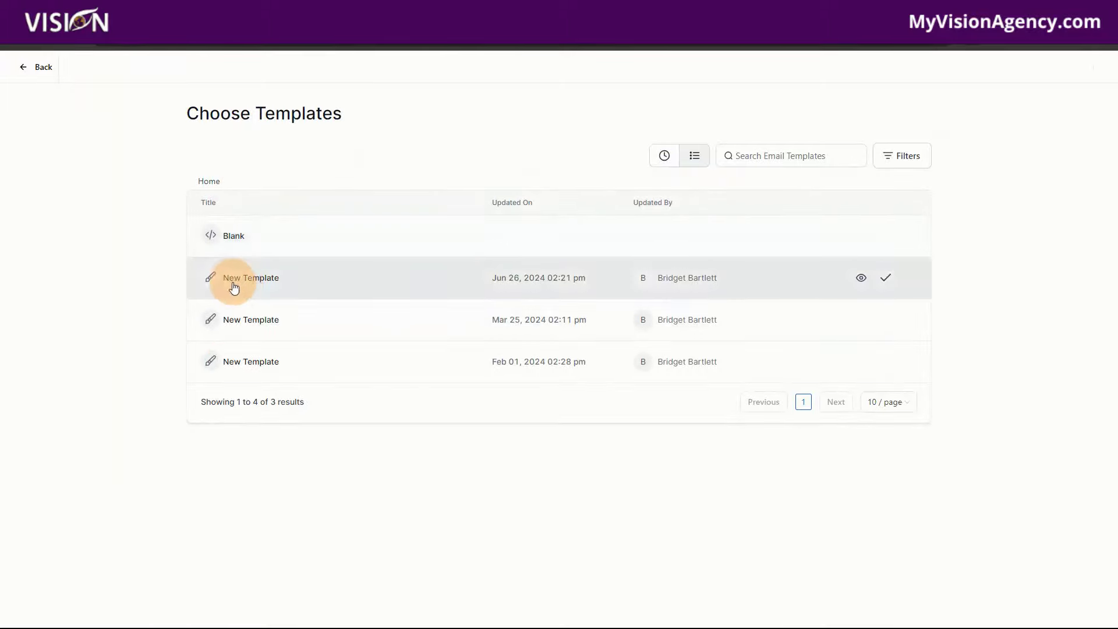
{"action": "left_click", "coordinate": [885, 278]}
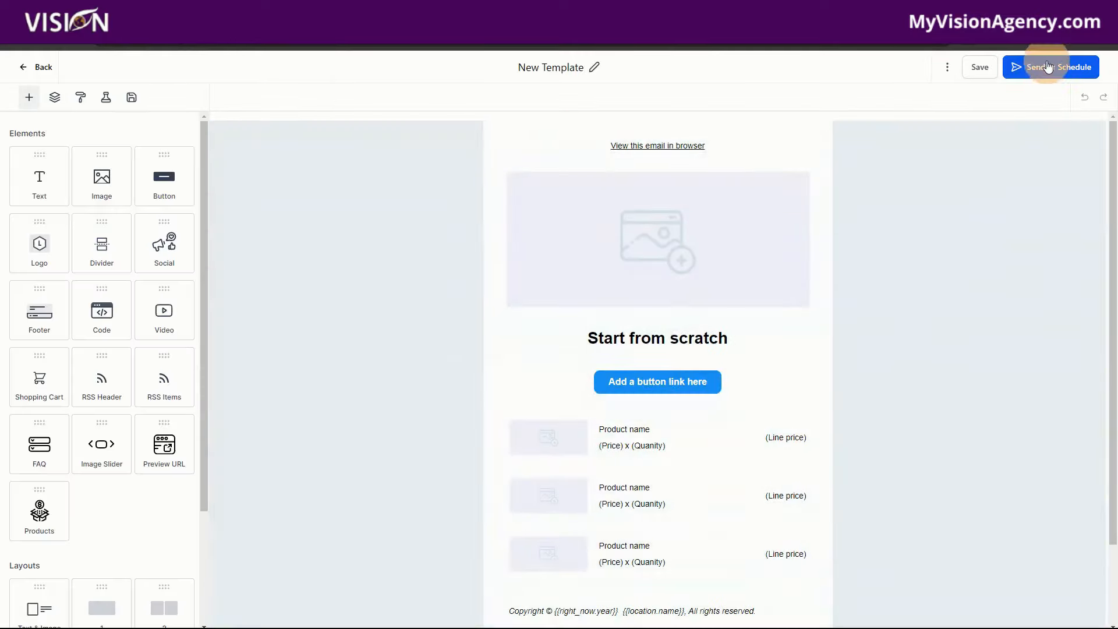
{"action": "left_click", "coordinate": [1046, 68]}
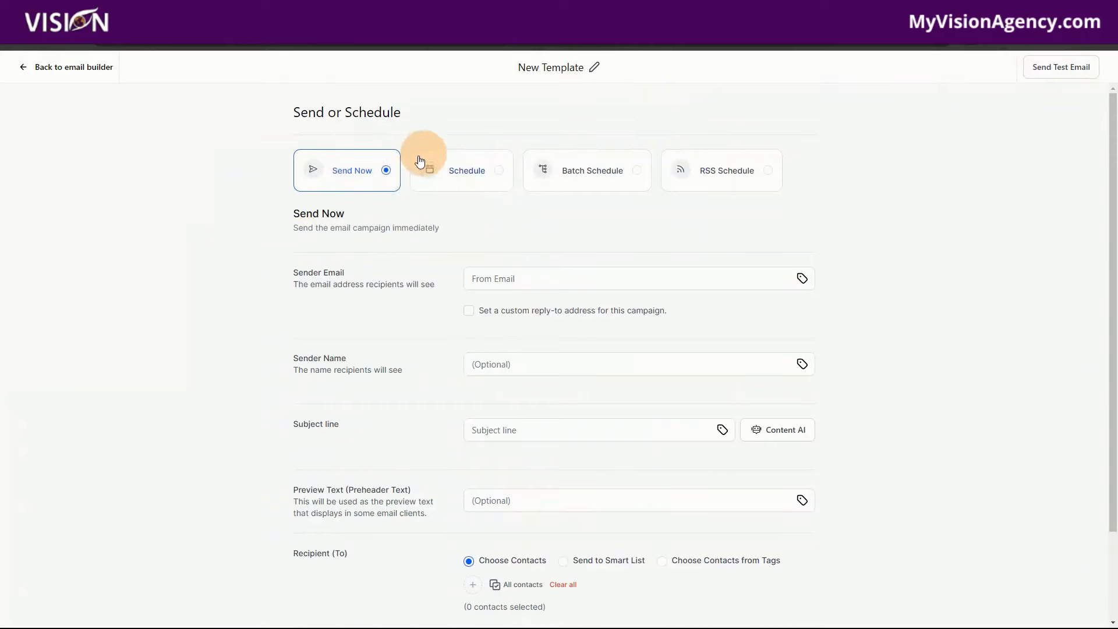
Step: Look through the Schedule and Batch Schedule sending options, and select RSS Schedule for the campaign
{"action": "left_click", "coordinate": [445, 178]}
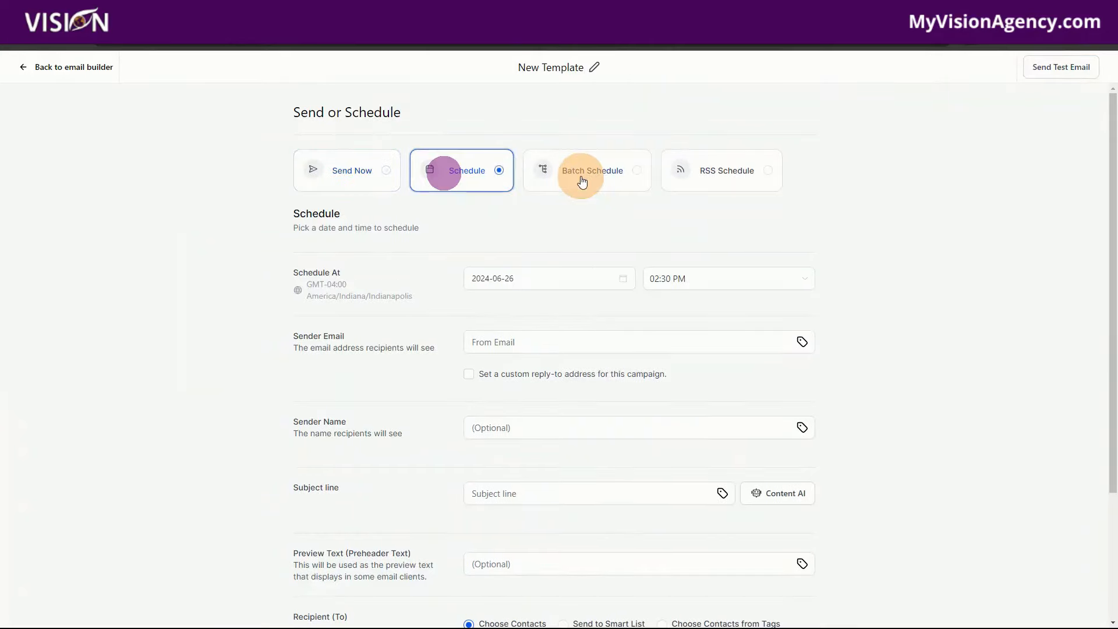
{"action": "left_click", "coordinate": [580, 176]}
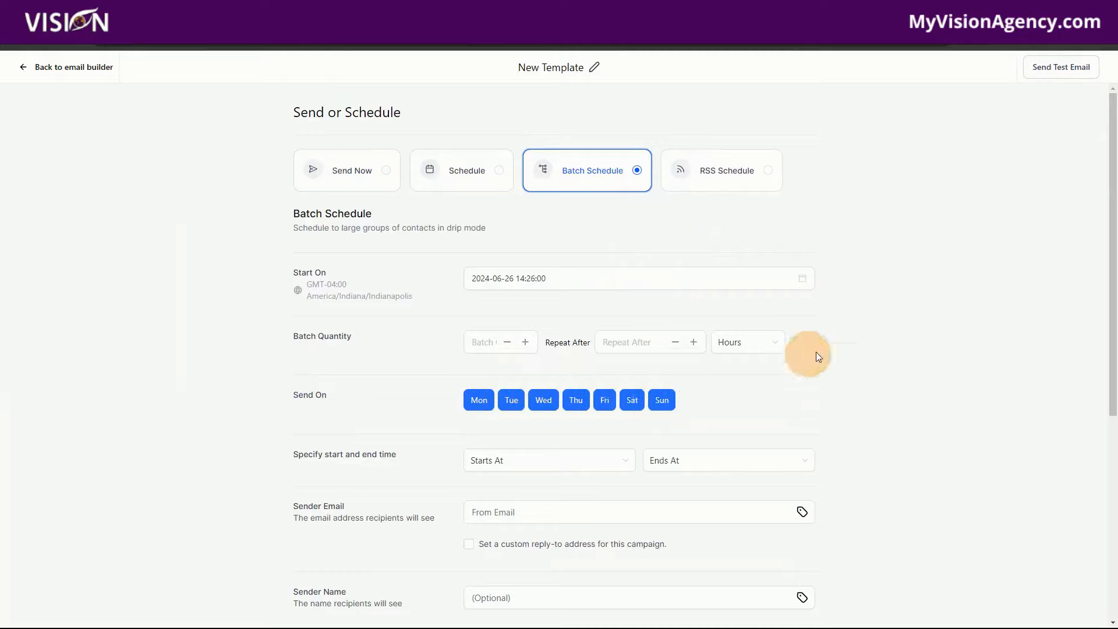
{"action": "left_click", "coordinate": [722, 181]}
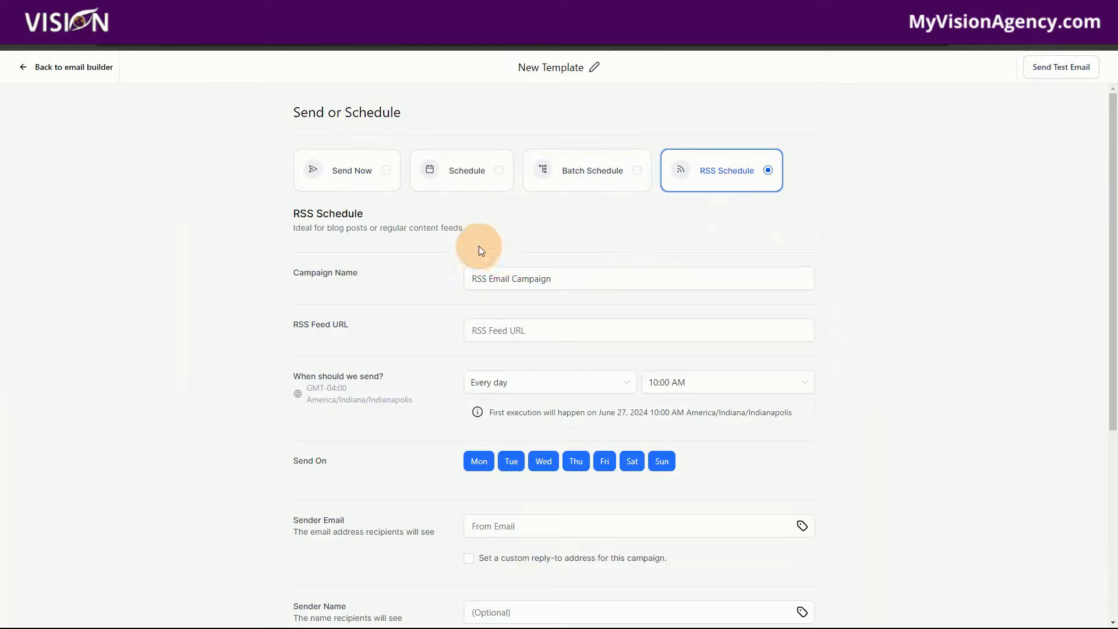
Step: Examine the RSS schedule's feed URL, sending time, sender email, sender name and subject line fields
{"action": "left_click", "coordinate": [500, 337]}
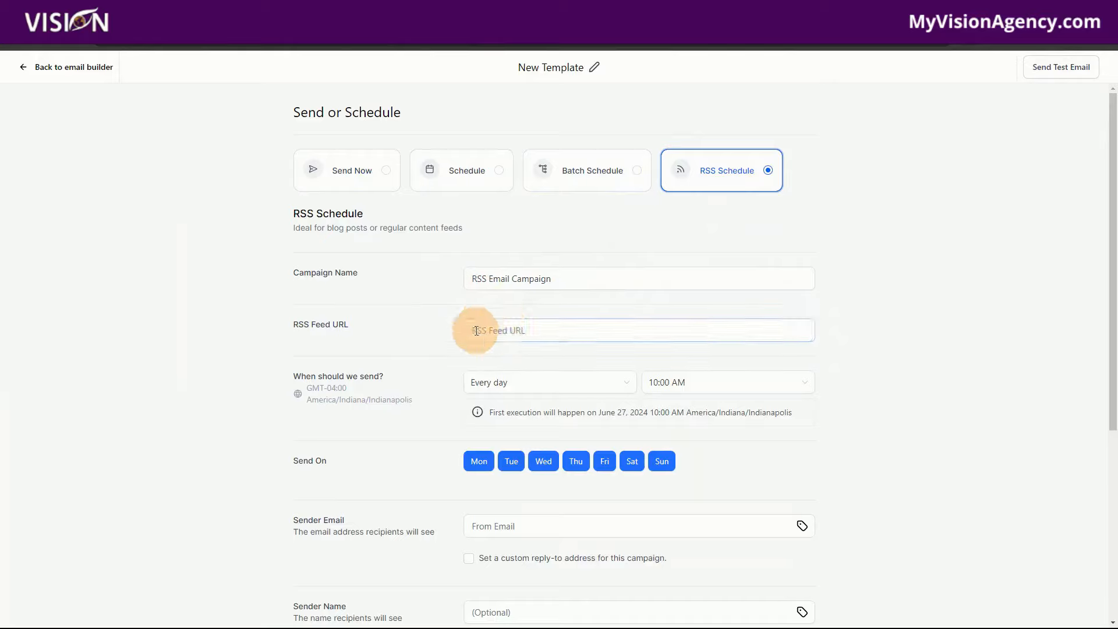
{"action": "left_click", "coordinate": [497, 400]}
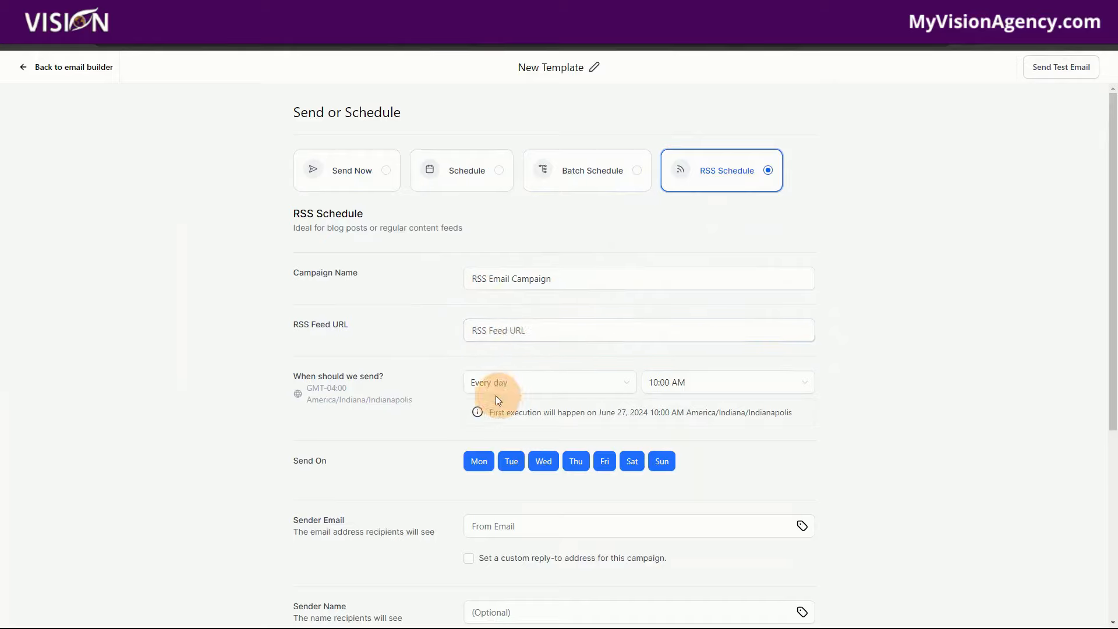
{"action": "scroll", "coordinate": [569, 392], "scroll_direction": "down", "scroll_amount": 5}
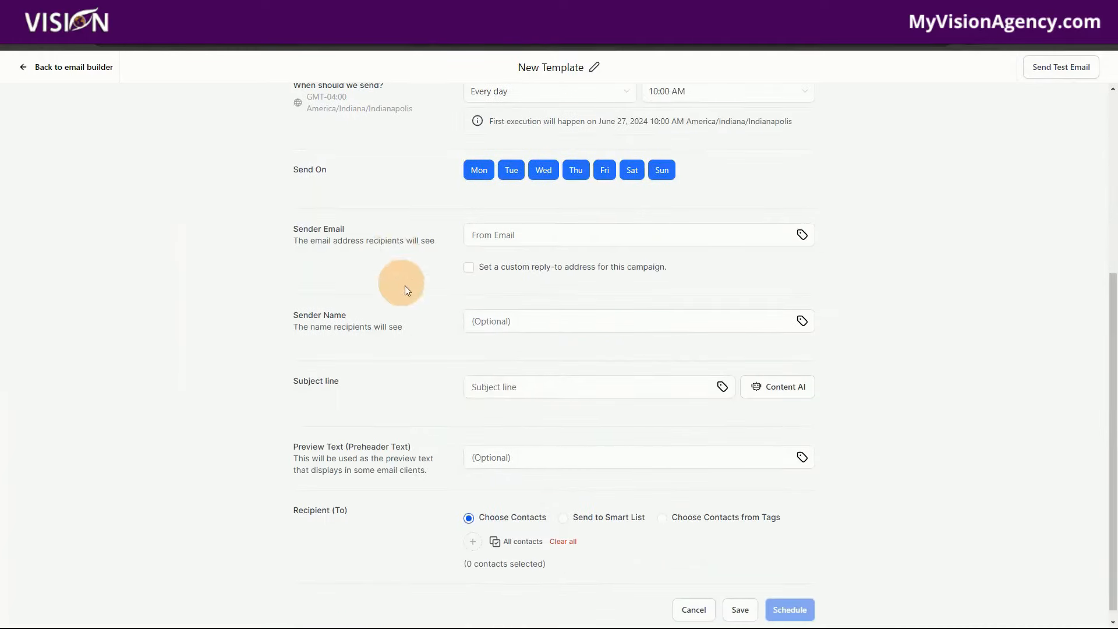
{"action": "left_click", "coordinate": [499, 236]}
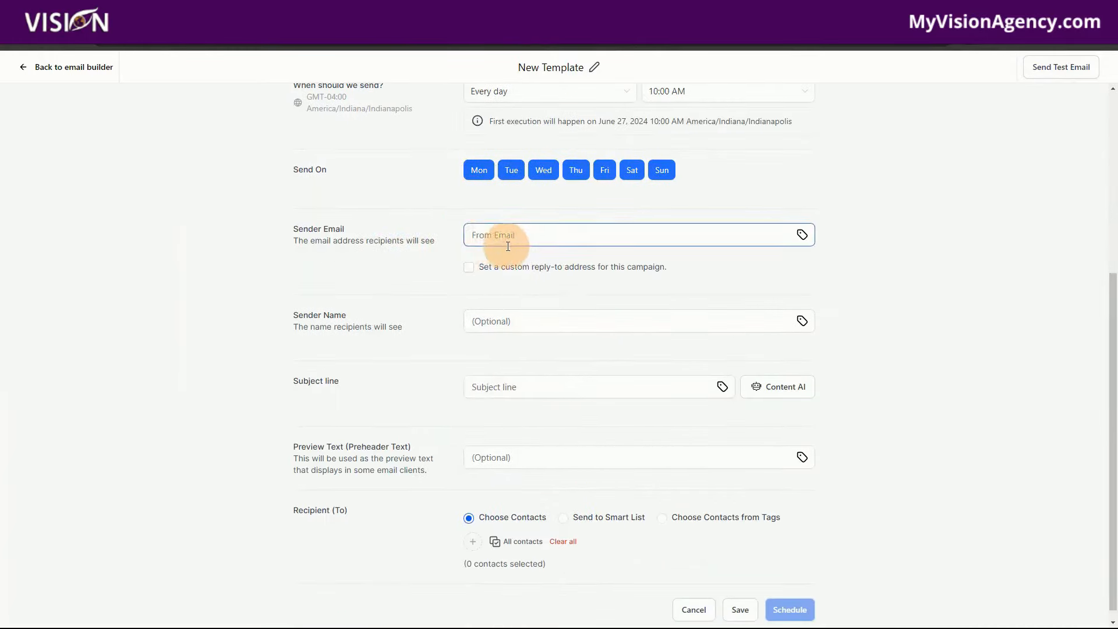
{"action": "left_click", "coordinate": [499, 318]}
{"action": "left_click", "coordinate": [494, 385]}
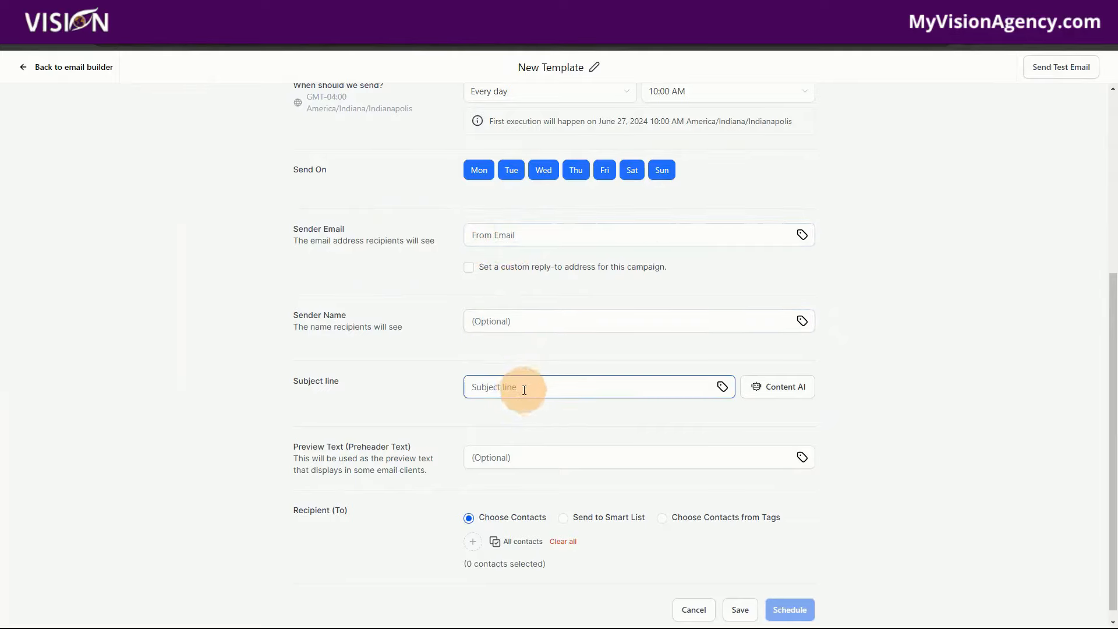
{"action": "scroll", "coordinate": [523, 386], "scroll_direction": "down", "scroll_amount": 1}
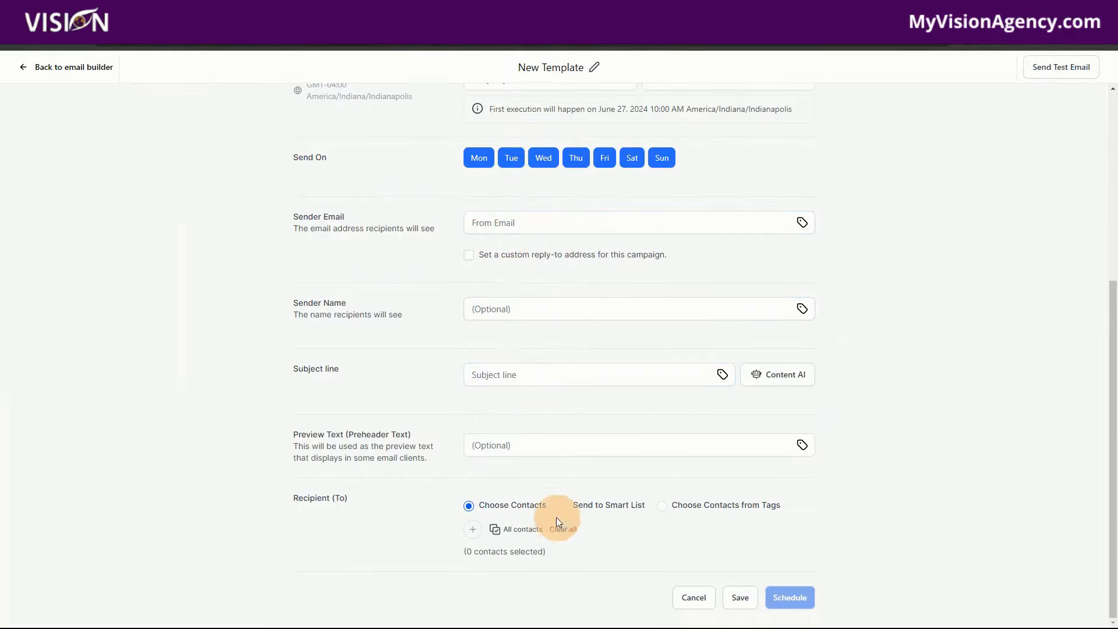
Step: Set the campaign's recipients to the Newsletter smart list
{"action": "left_click", "coordinate": [467, 527]}
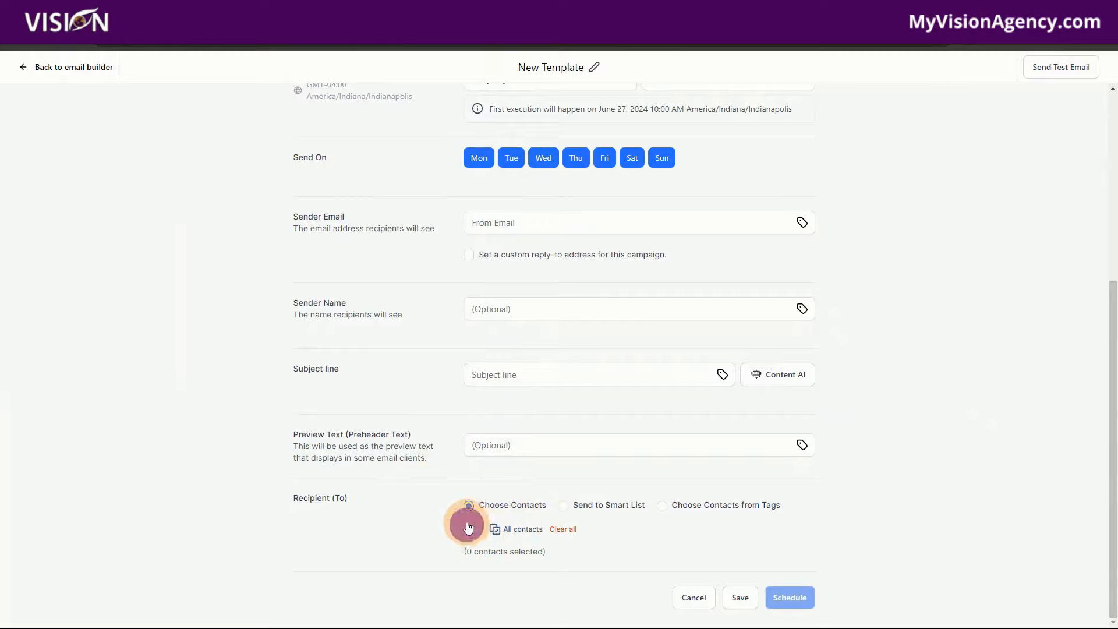
{"action": "left_click", "coordinate": [657, 476]}
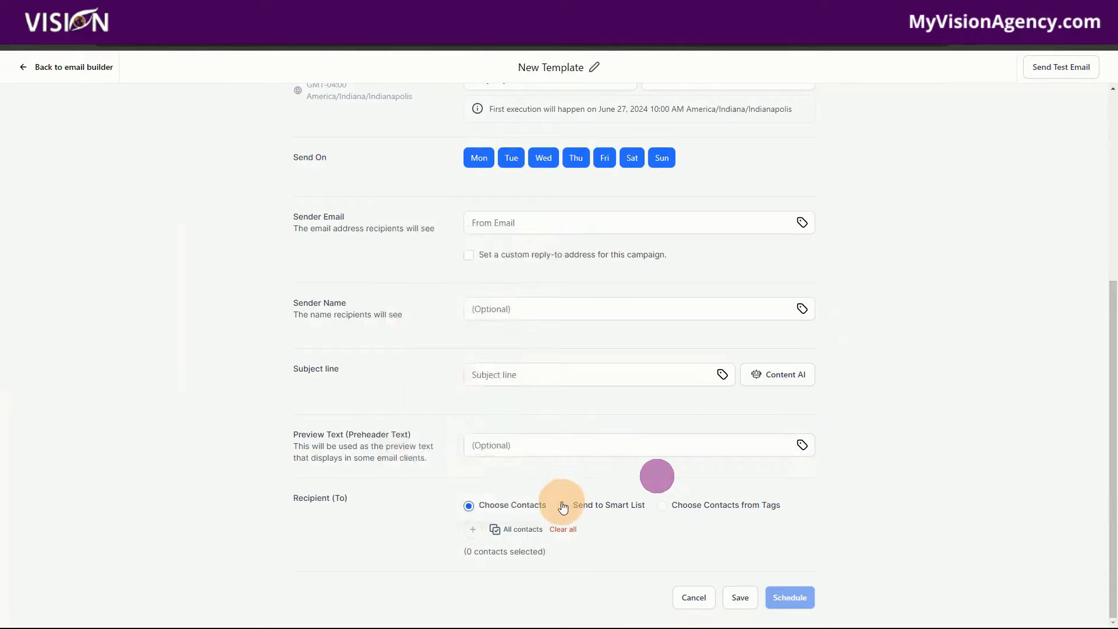
{"action": "left_click", "coordinate": [562, 506]}
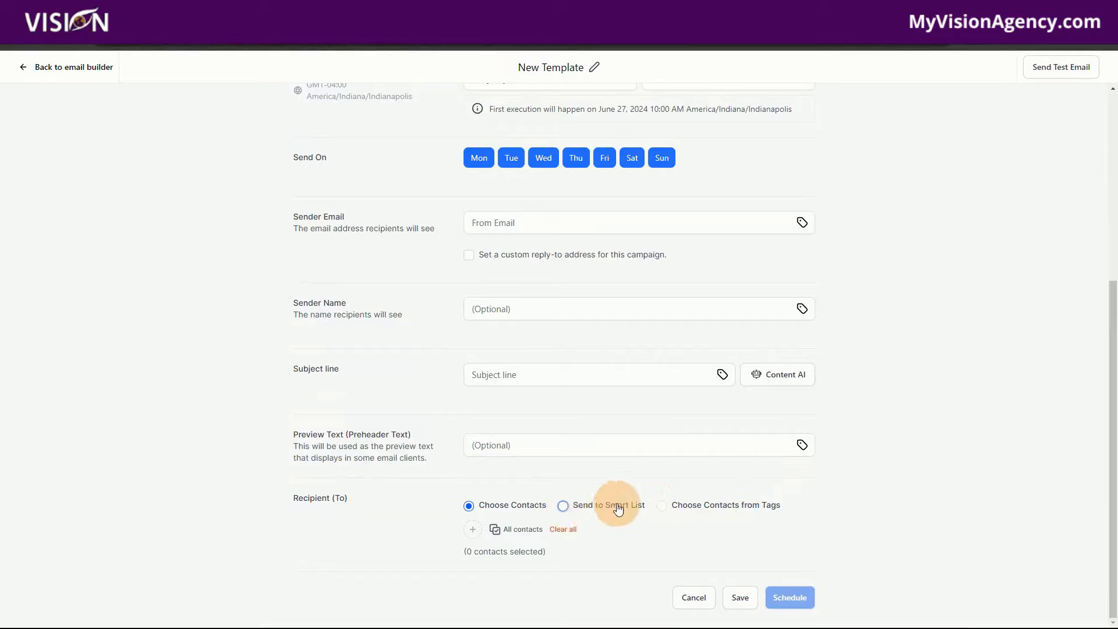
{"action": "left_click", "coordinate": [565, 507]}
{"action": "left_click", "coordinate": [472, 529]}
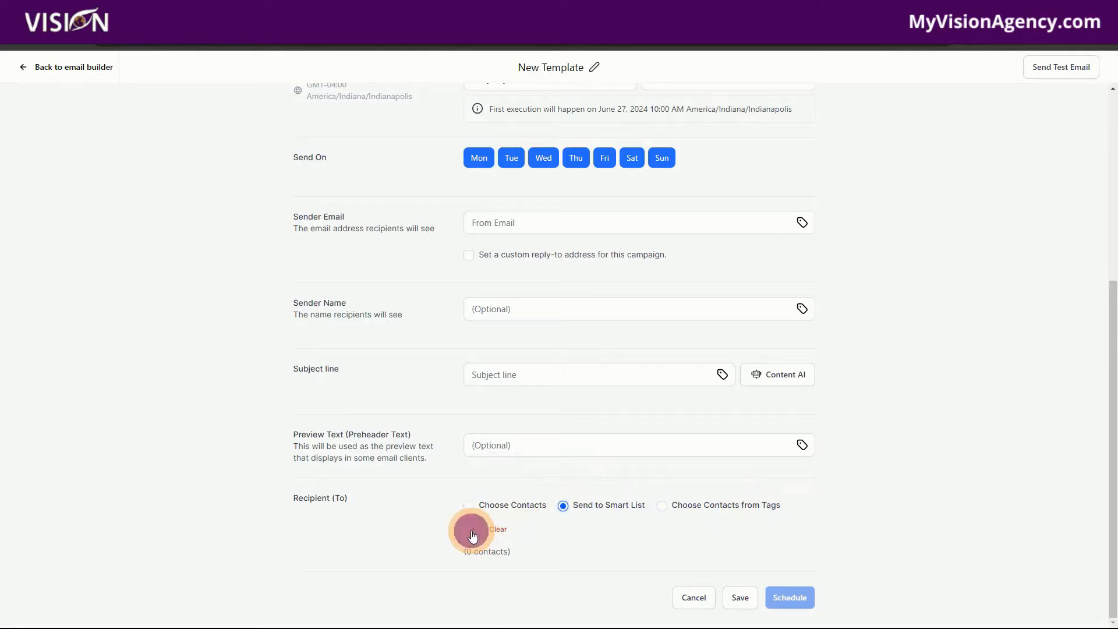
{"action": "left_click", "coordinate": [420, 500]}
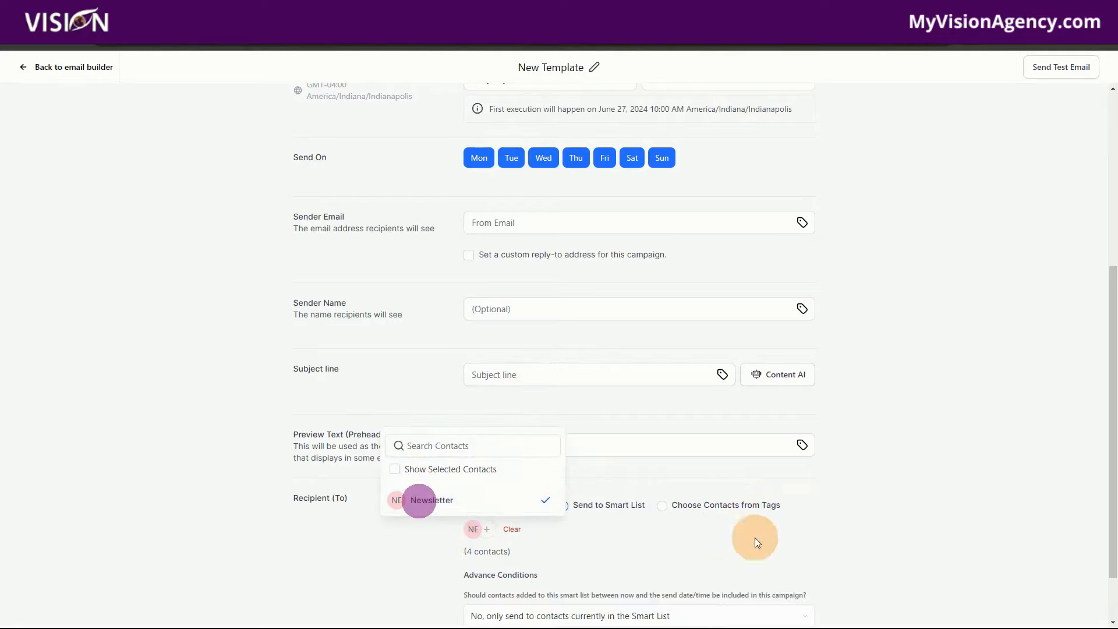
{"action": "scroll", "coordinate": [851, 542], "scroll_direction": "down", "scroll_amount": 2}
{"action": "scroll", "coordinate": [851, 541], "scroll_direction": "down", "scroll_amount": 1}
{"action": "left_click", "coordinate": [887, 443]}
Step: Set the smart list's advance condition to "Yes, include them" for contacts added before the send date
{"action": "left_click", "coordinate": [504, 557]}
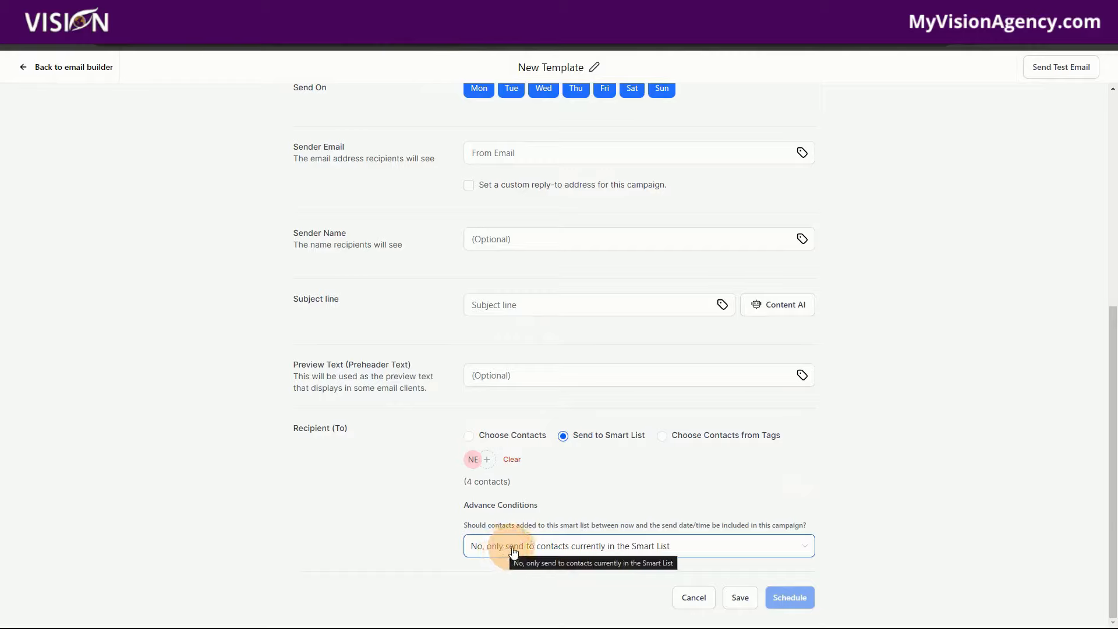
{"action": "left_click", "coordinate": [941, 508]}
{"action": "scroll", "coordinate": [938, 515], "scroll_direction": "up", "scroll_amount": 5}
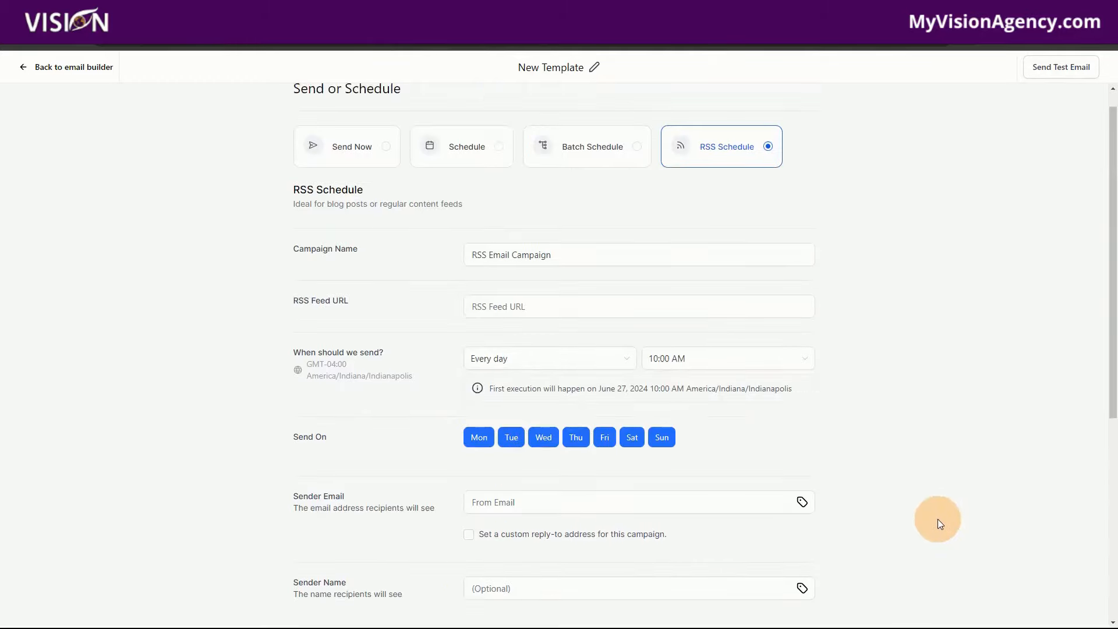
{"action": "scroll", "coordinate": [933, 519], "scroll_direction": "down", "scroll_amount": 5}
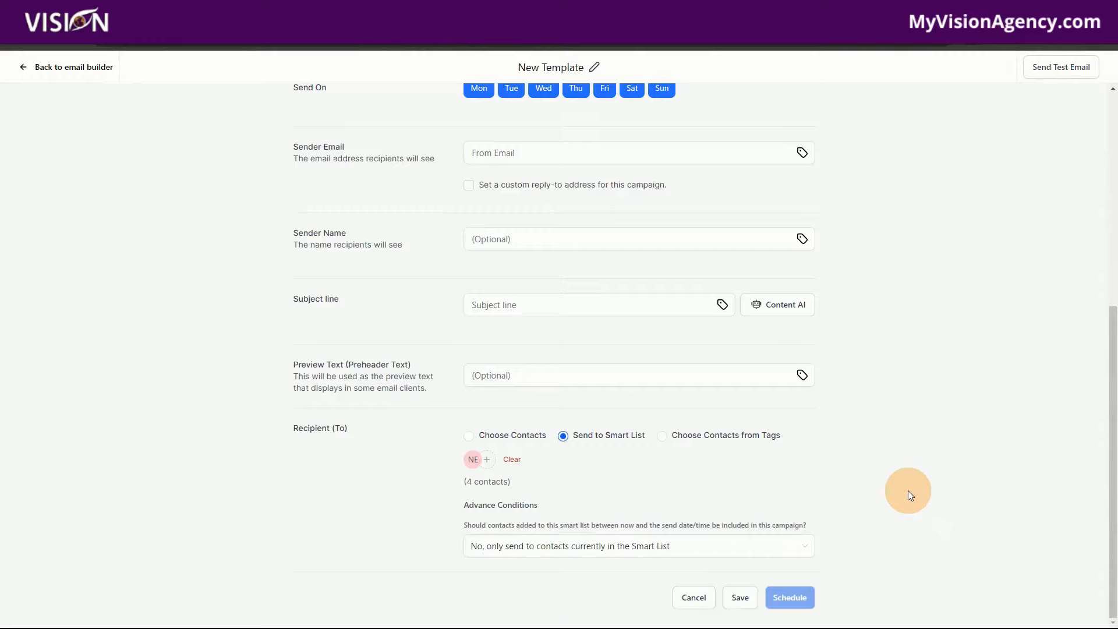
{"action": "left_click", "coordinate": [534, 547]}
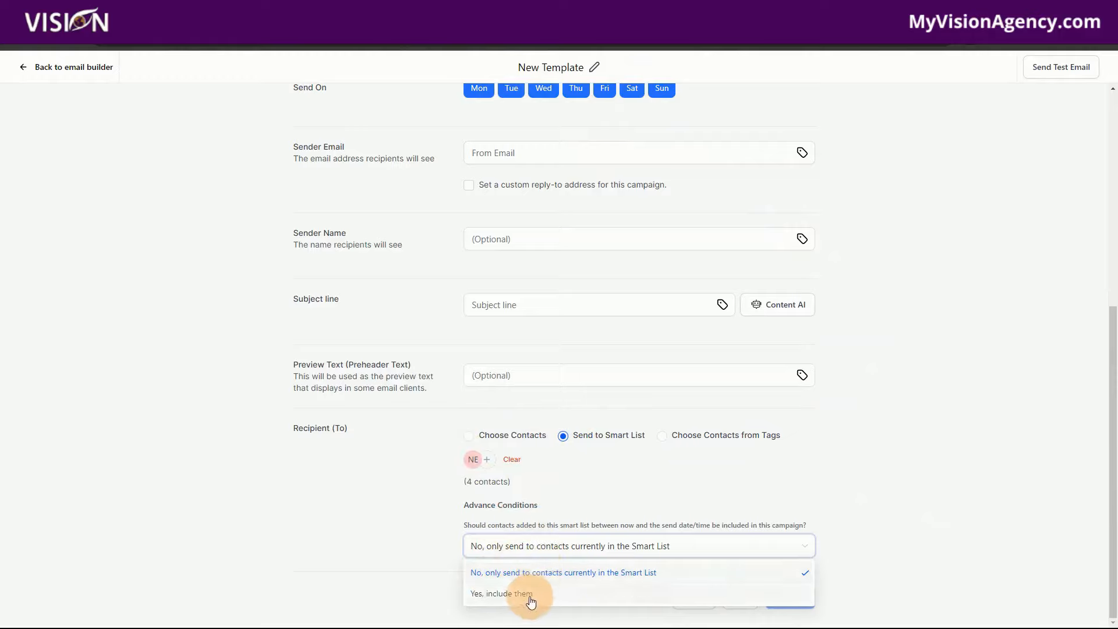
{"action": "left_click", "coordinate": [530, 597]}
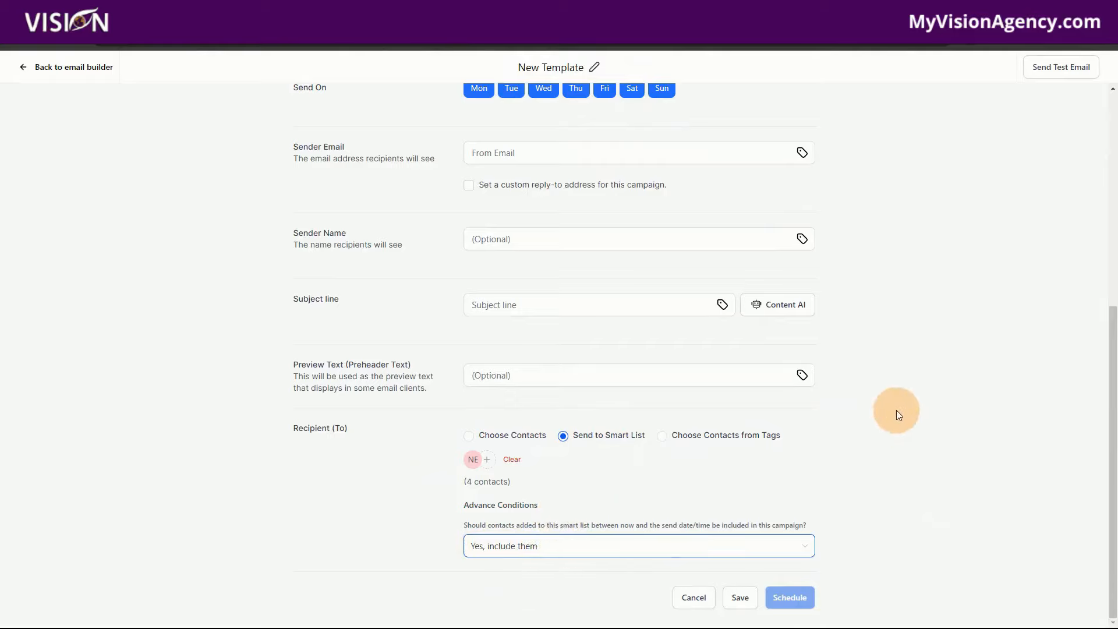
Step: Leave the campaign's schedule settings and email builder, and go to the message templates (snippets)
{"action": "left_click", "coordinate": [46, 66]}
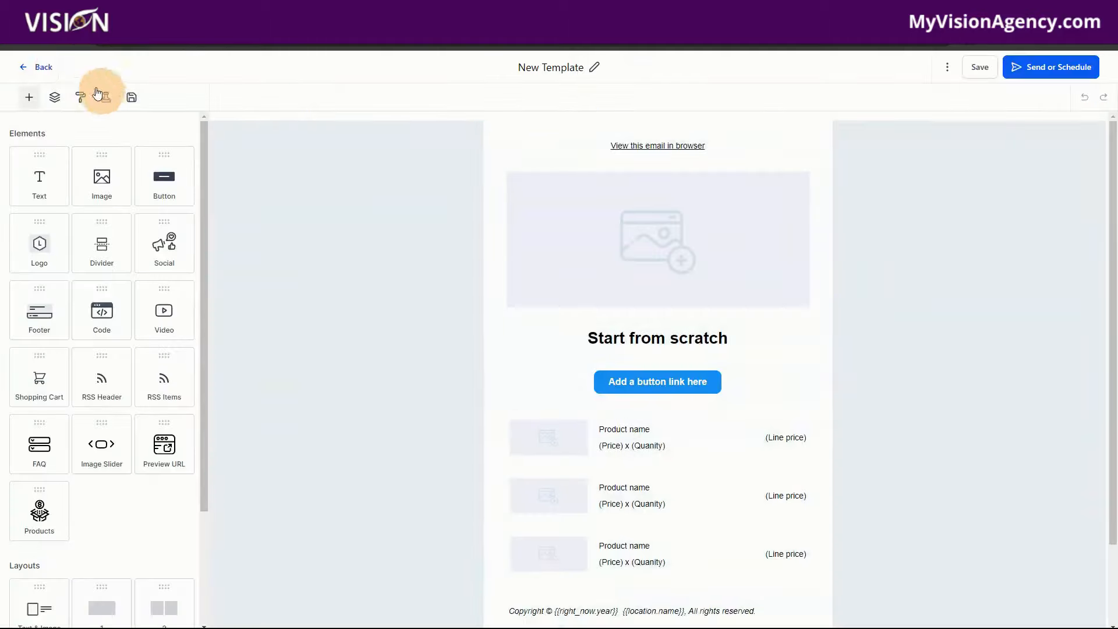
{"action": "left_click", "coordinate": [39, 65]}
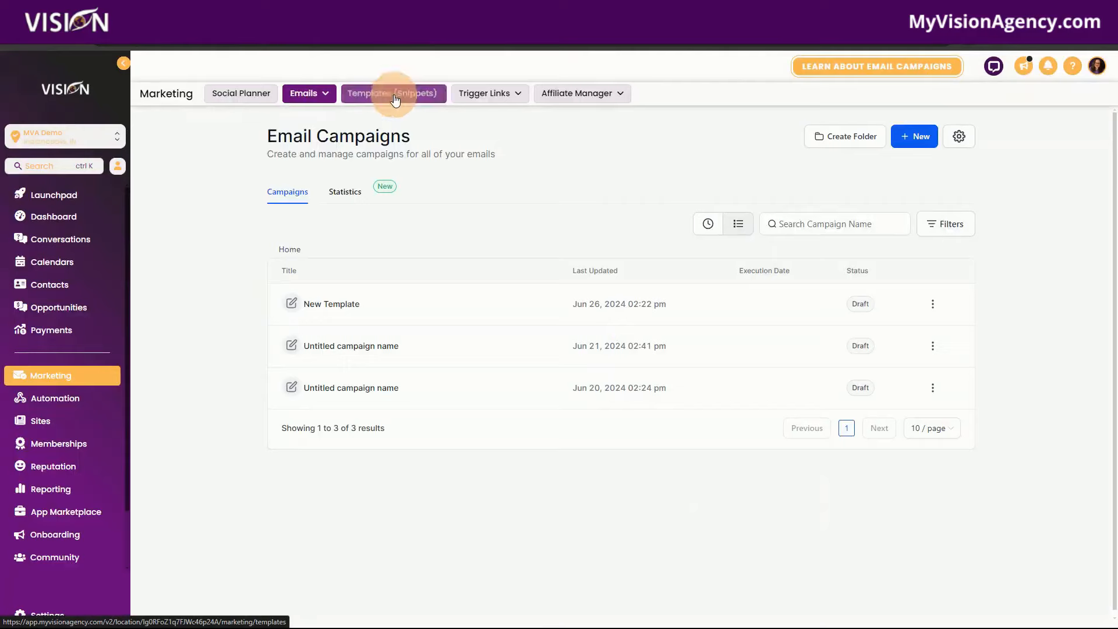
{"action": "left_click", "coordinate": [420, 92]}
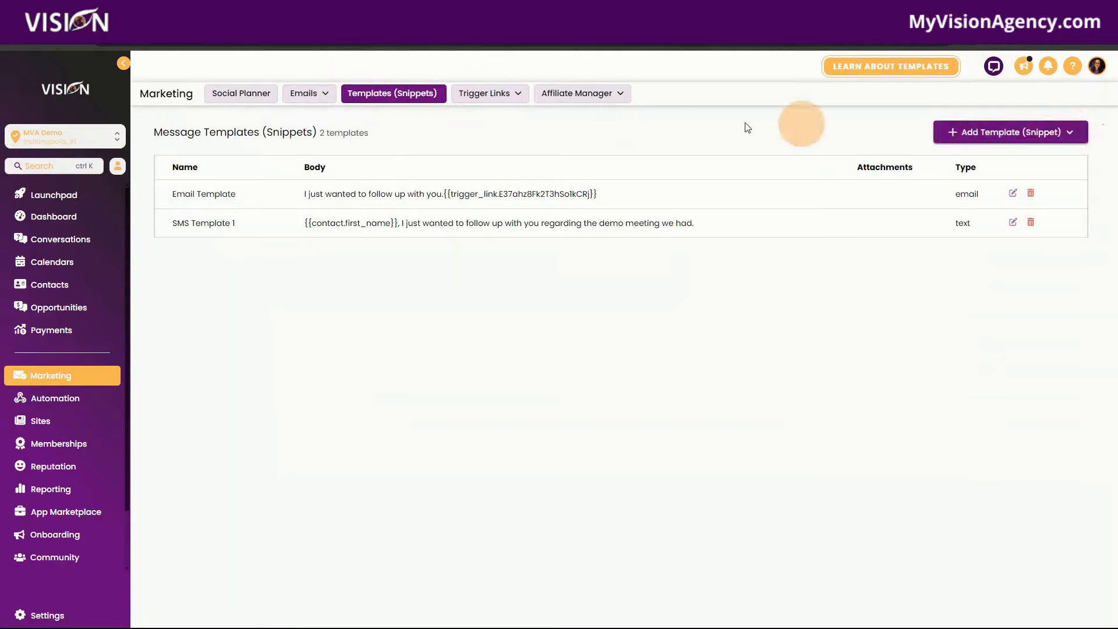
Step: Open a blank text template snippet to examine its composing options, and close it without saving
{"action": "left_click", "coordinate": [1068, 134]}
{"action": "left_click", "coordinate": [984, 161]}
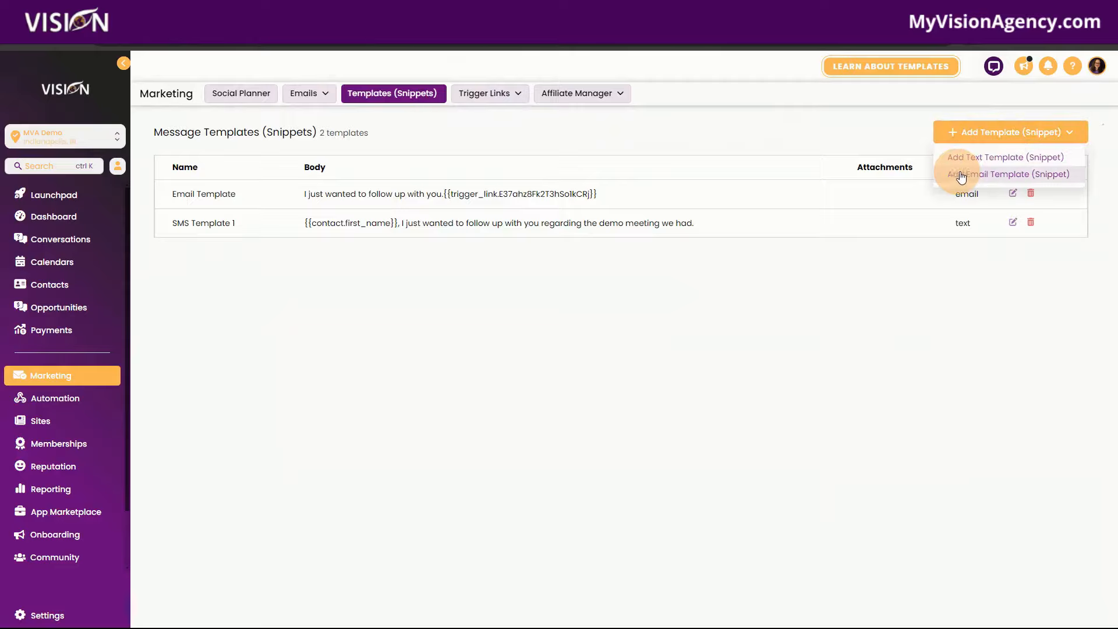
{"action": "left_click", "coordinate": [990, 156]}
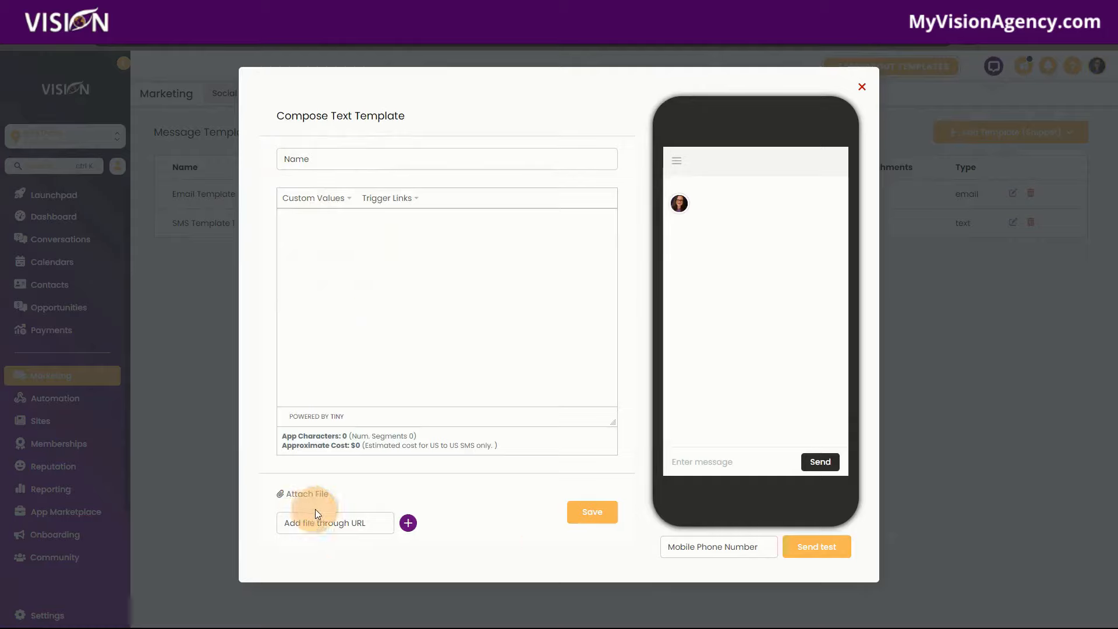
{"action": "left_click", "coordinate": [861, 88]}
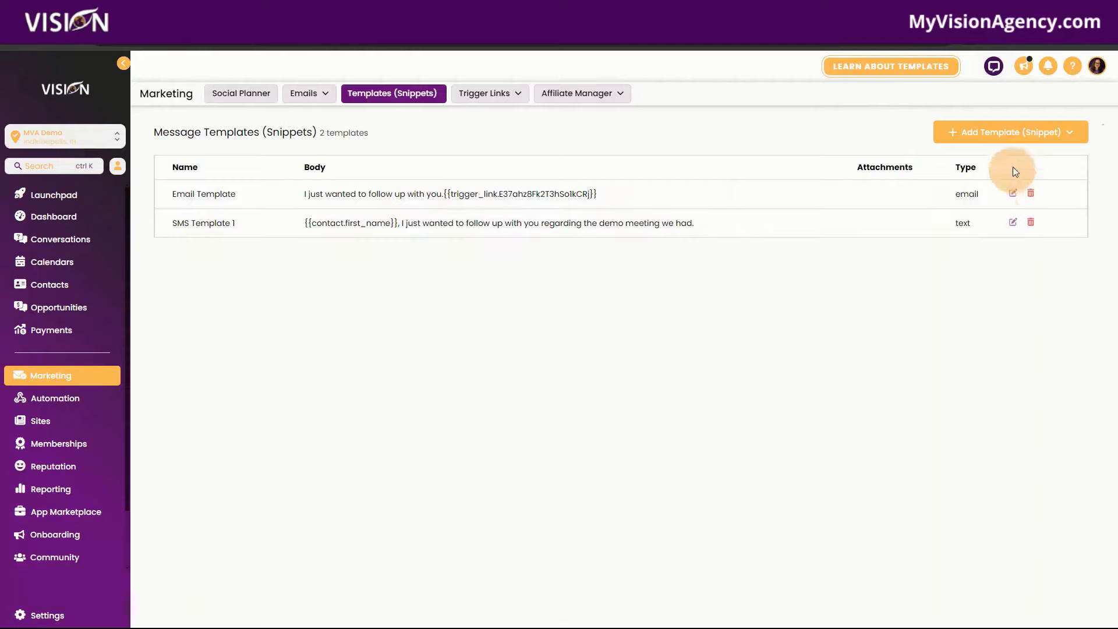
Step: Open a blank email template snippet, examine its composing and test-sending options, and close it without saving
{"action": "left_click", "coordinate": [998, 131]}
{"action": "left_click", "coordinate": [994, 175]}
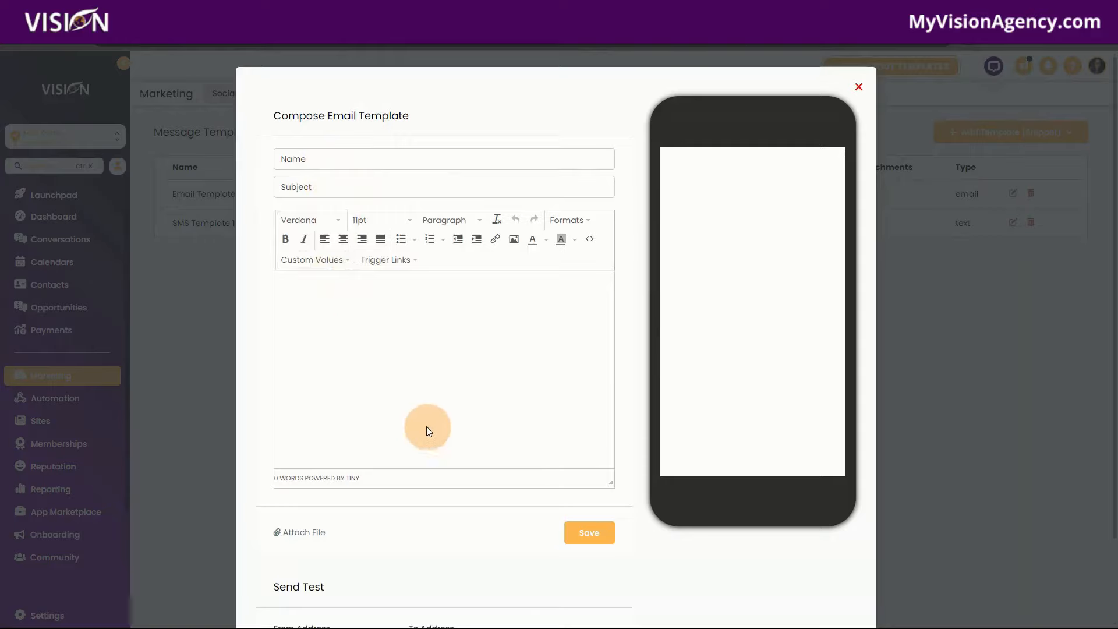
{"action": "scroll", "coordinate": [337, 442], "scroll_direction": "down", "scroll_amount": 2}
{"action": "scroll", "coordinate": [806, 216], "scroll_direction": "up", "scroll_amount": 2}
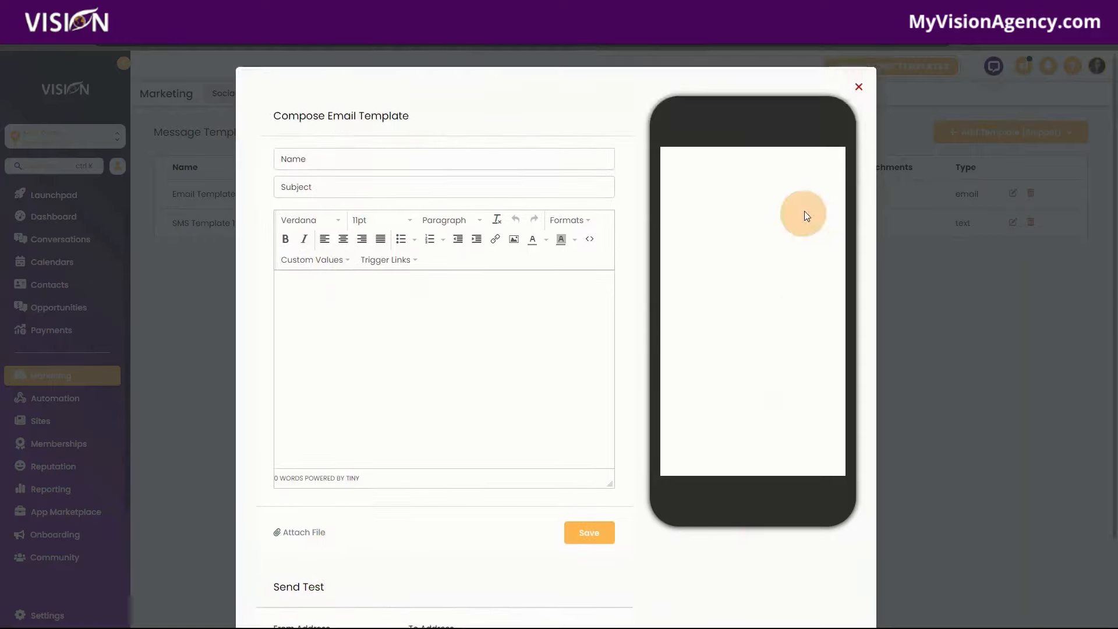
{"action": "left_click", "coordinate": [857, 86]}
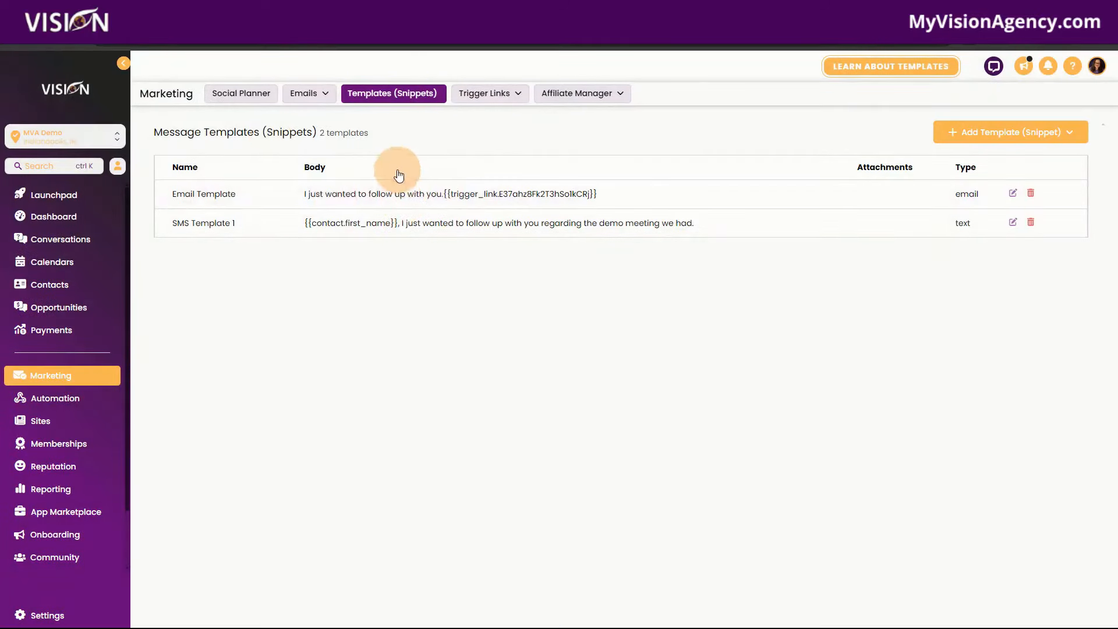
Step: Compare the message templates (snippets) page under Conversations with the same page under Marketing, ending on the Conversations one
{"action": "left_click", "coordinate": [51, 239]}
{"action": "left_click", "coordinate": [430, 94]}
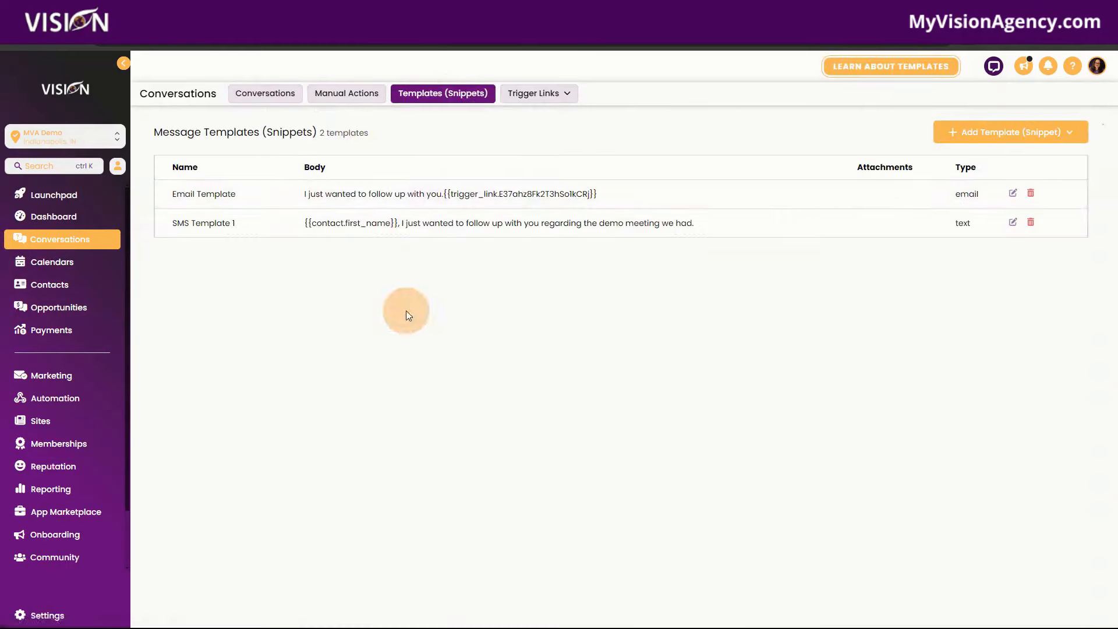
{"action": "left_click", "coordinate": [64, 386]}
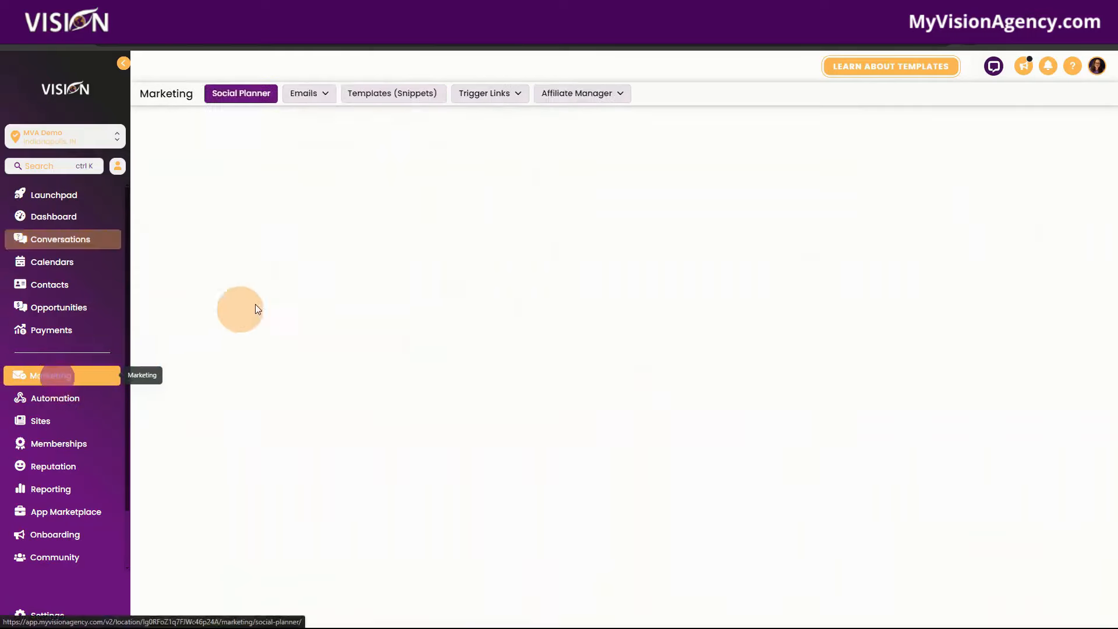
{"action": "left_click", "coordinate": [388, 93]}
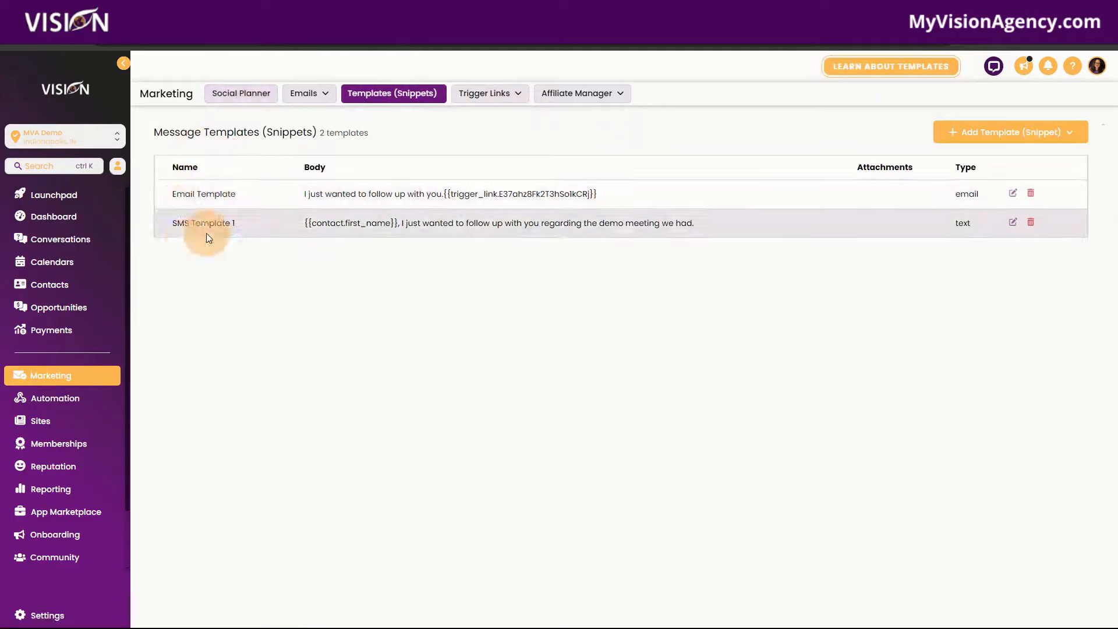
{"action": "left_click", "coordinate": [55, 246]}
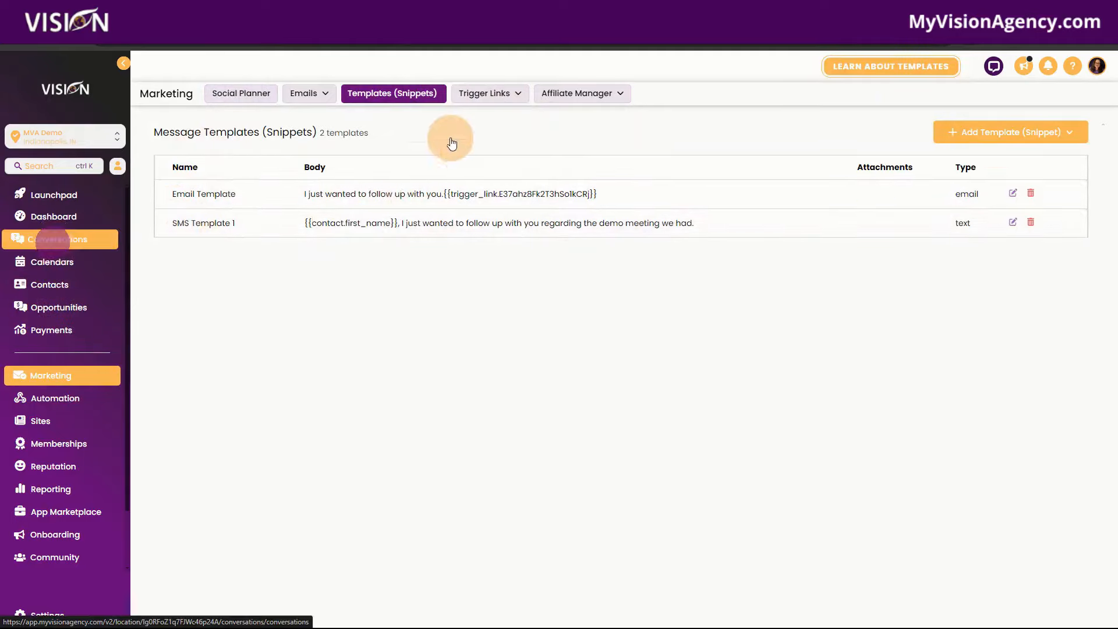
{"action": "left_click", "coordinate": [427, 91]}
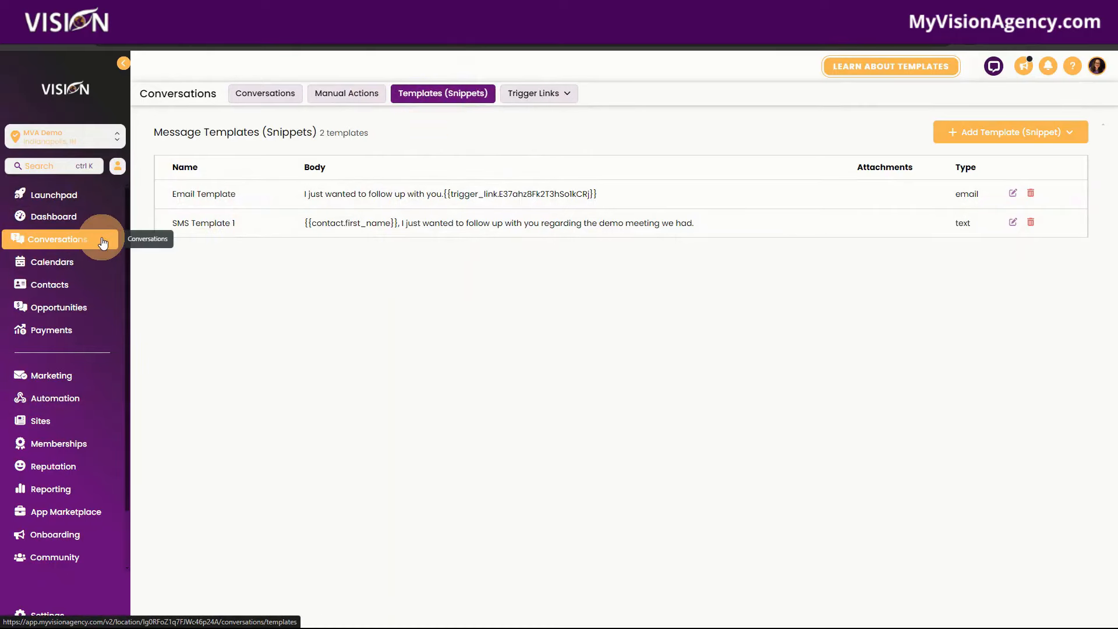
Step: Open the conversations inbox and go from the unread test conversation to that contact's record
{"action": "left_click", "coordinate": [72, 240]}
{"action": "left_click", "coordinate": [265, 93]}
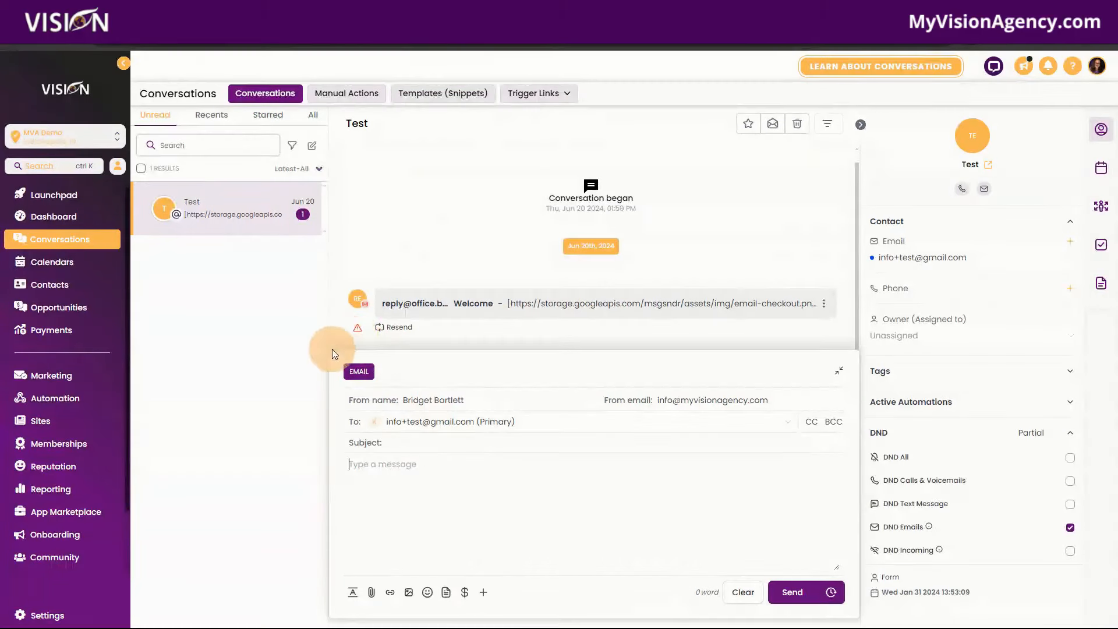
{"action": "left_click", "coordinate": [963, 133]}
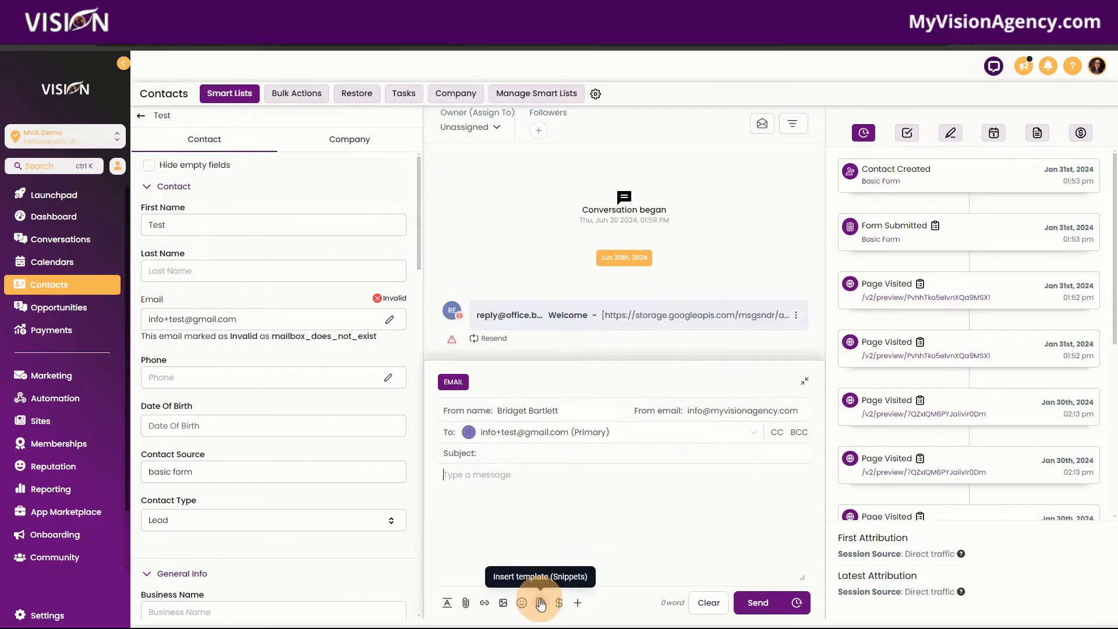
Step: Open the snippet selector for the contact's email, choose "Email Template", and close the selector without using it
{"action": "left_click", "coordinate": [540, 603]}
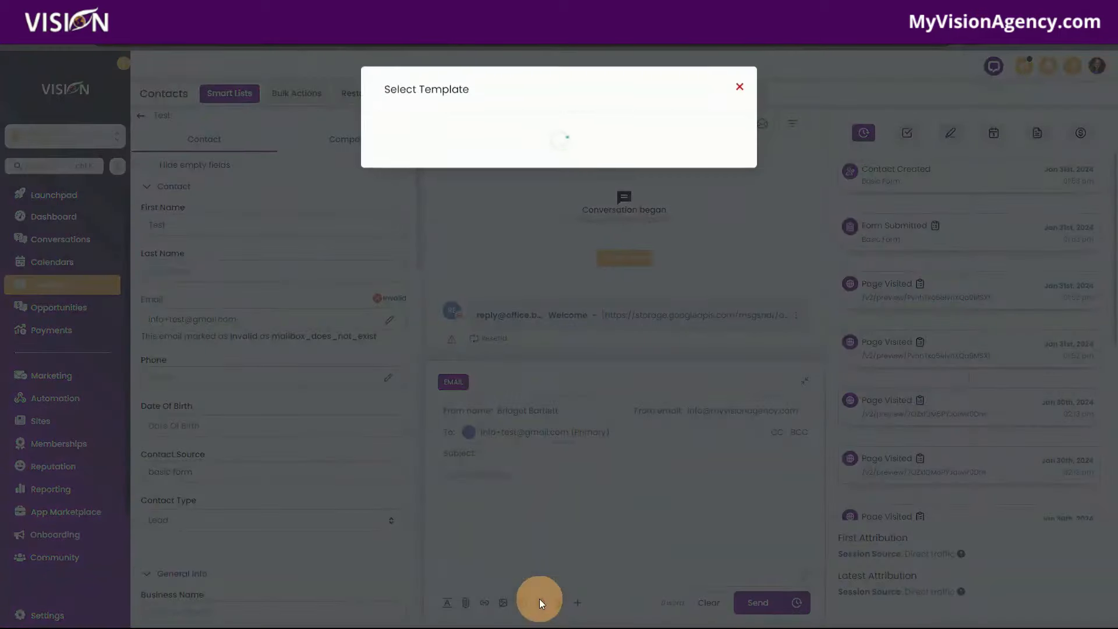
{"action": "left_click", "coordinate": [739, 87]}
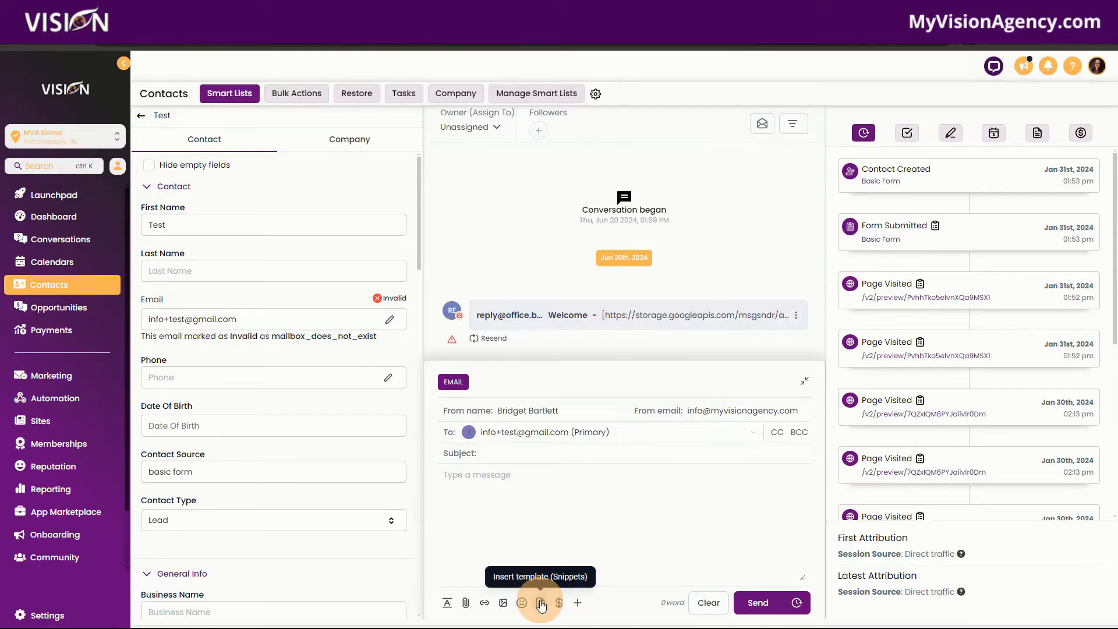
{"action": "left_click", "coordinate": [541, 603]}
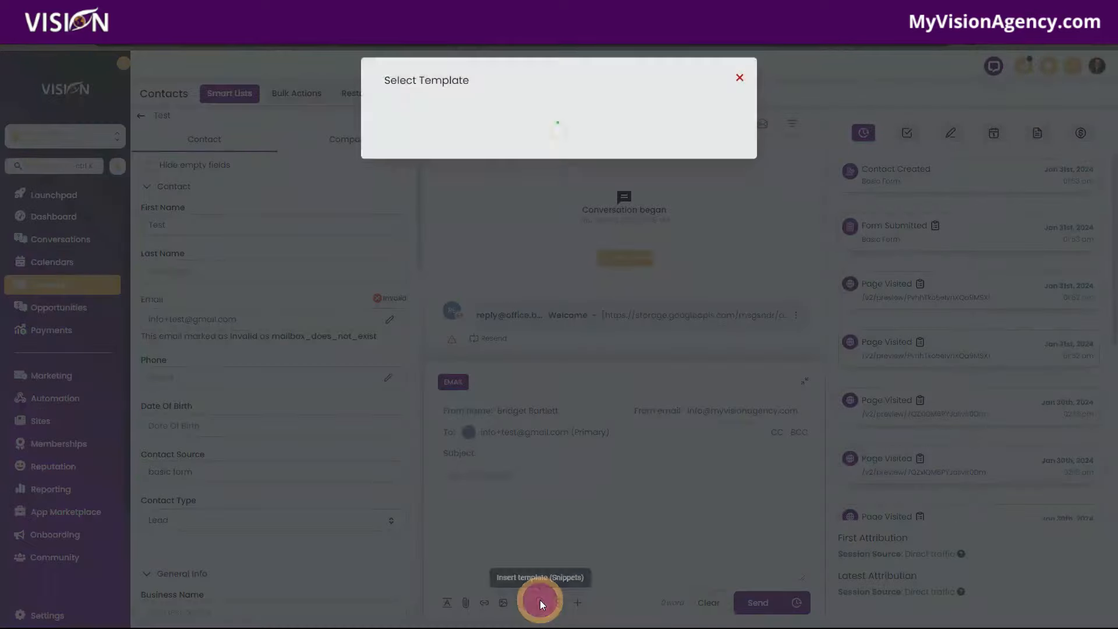
{"action": "left_click", "coordinate": [518, 148]}
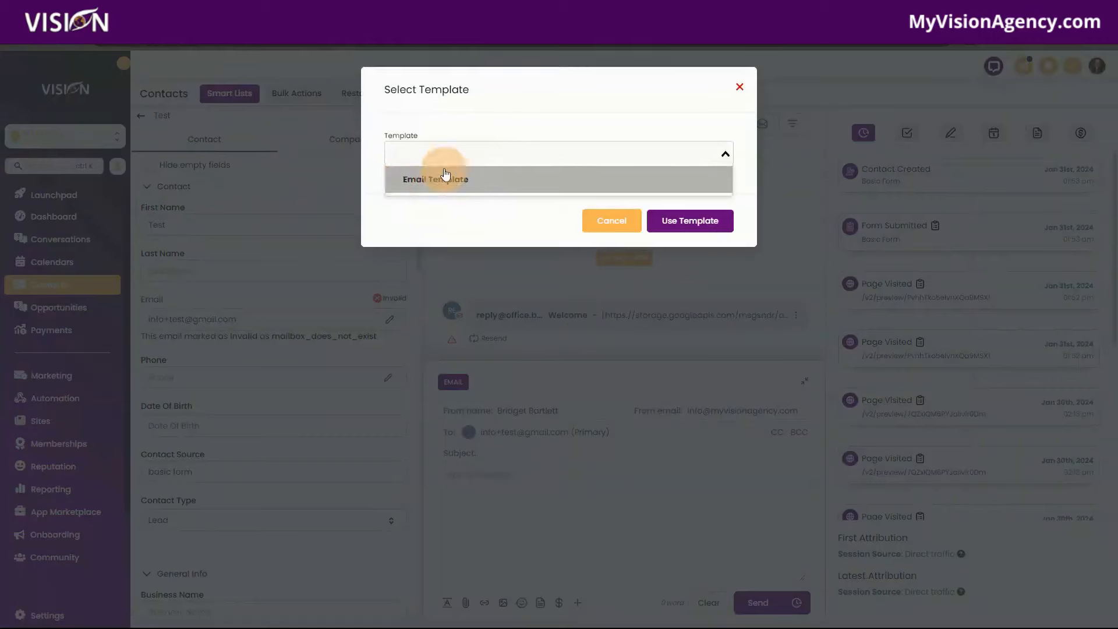
{"action": "left_click", "coordinate": [434, 183]}
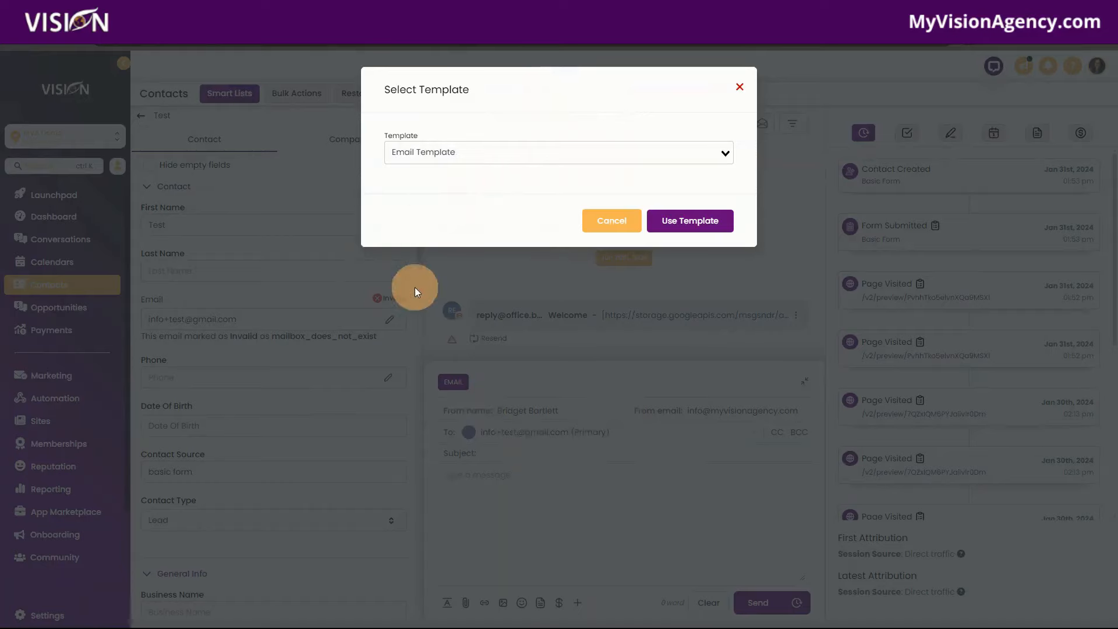
{"action": "left_click", "coordinate": [480, 154]}
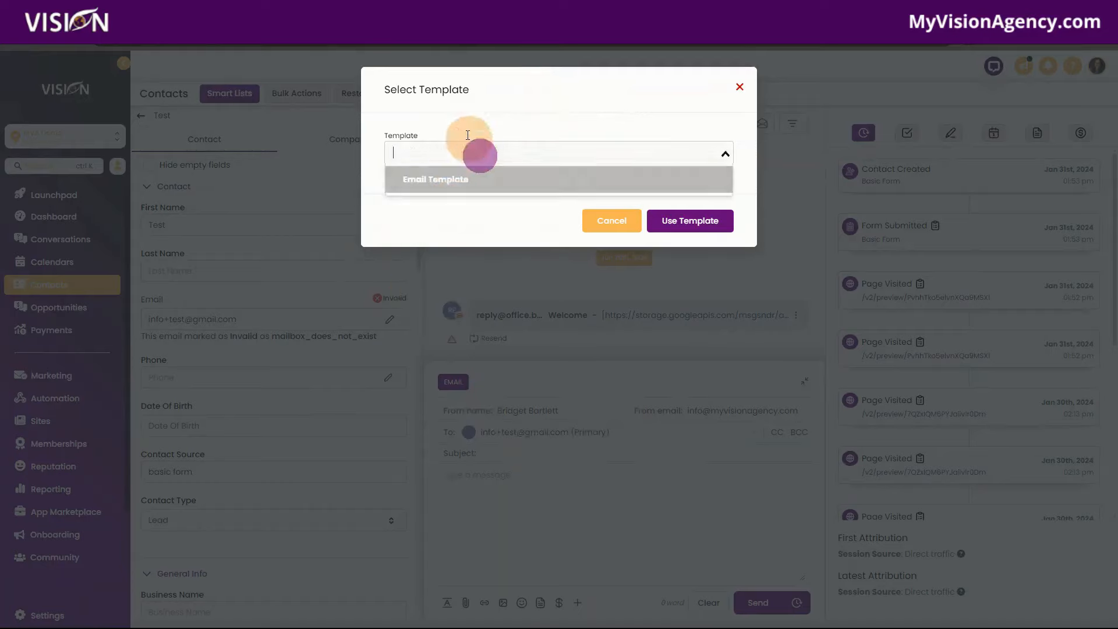
{"action": "left_click", "coordinate": [434, 184]}
{"action": "left_click", "coordinate": [740, 88]}
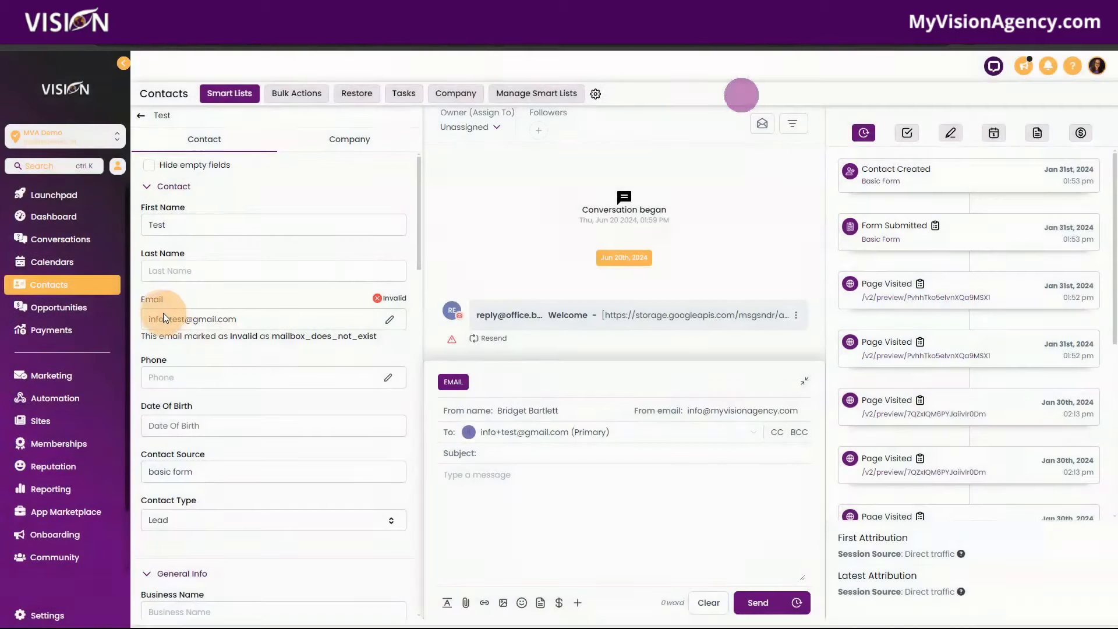
Step: Reopen the snippet selector from the contact's email composer to view the available templates, and close it without choosing one
{"action": "left_click", "coordinate": [169, 315]}
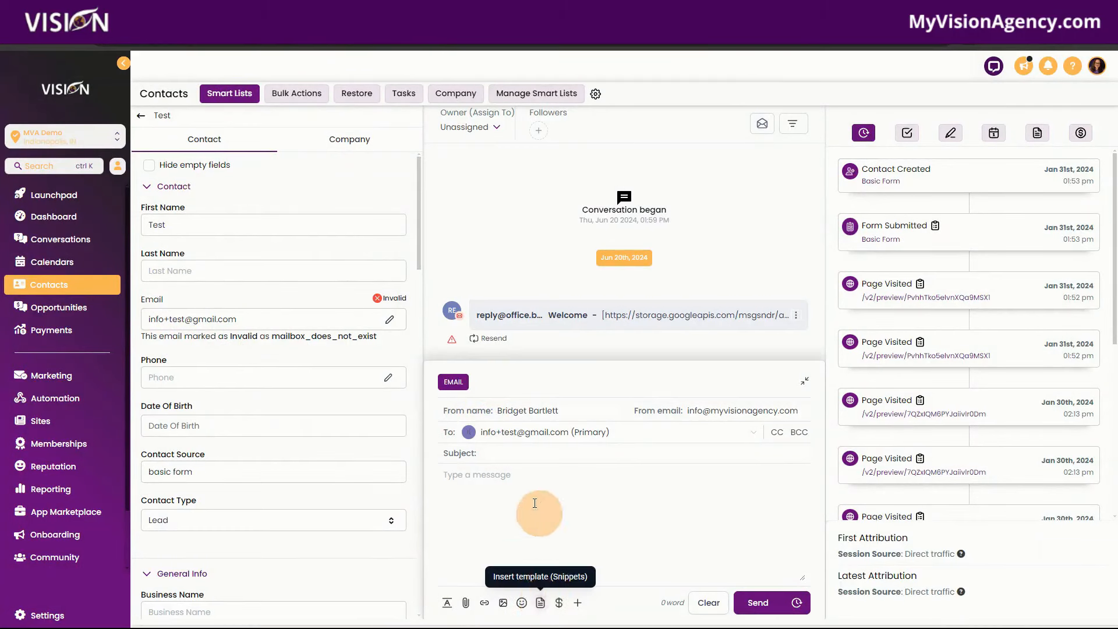
{"action": "left_click", "coordinate": [540, 603]}
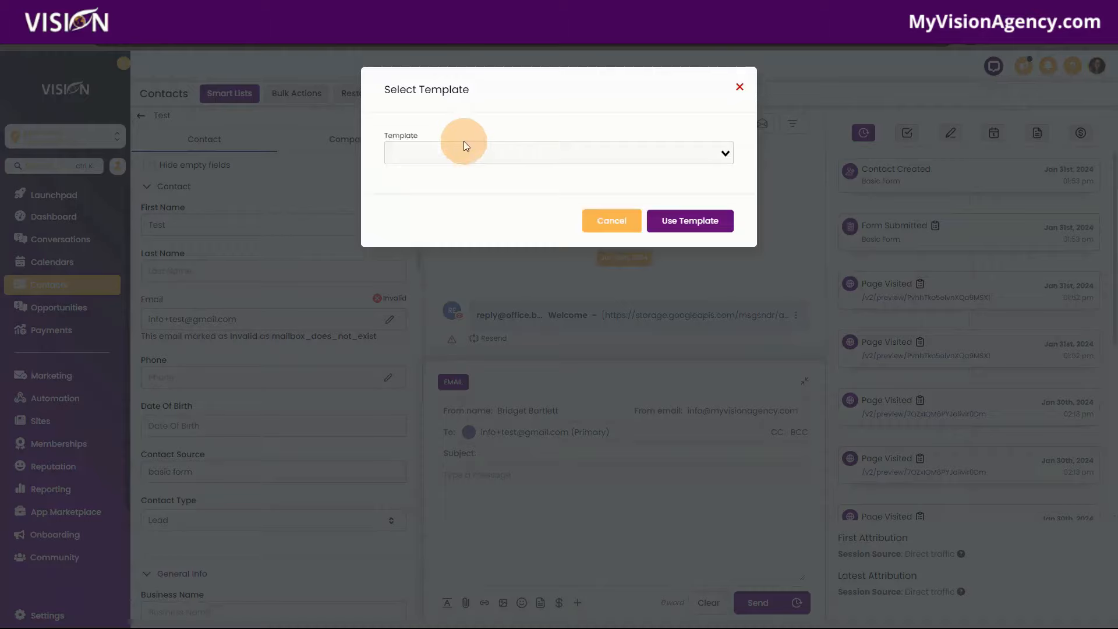
{"action": "left_click", "coordinate": [463, 146]}
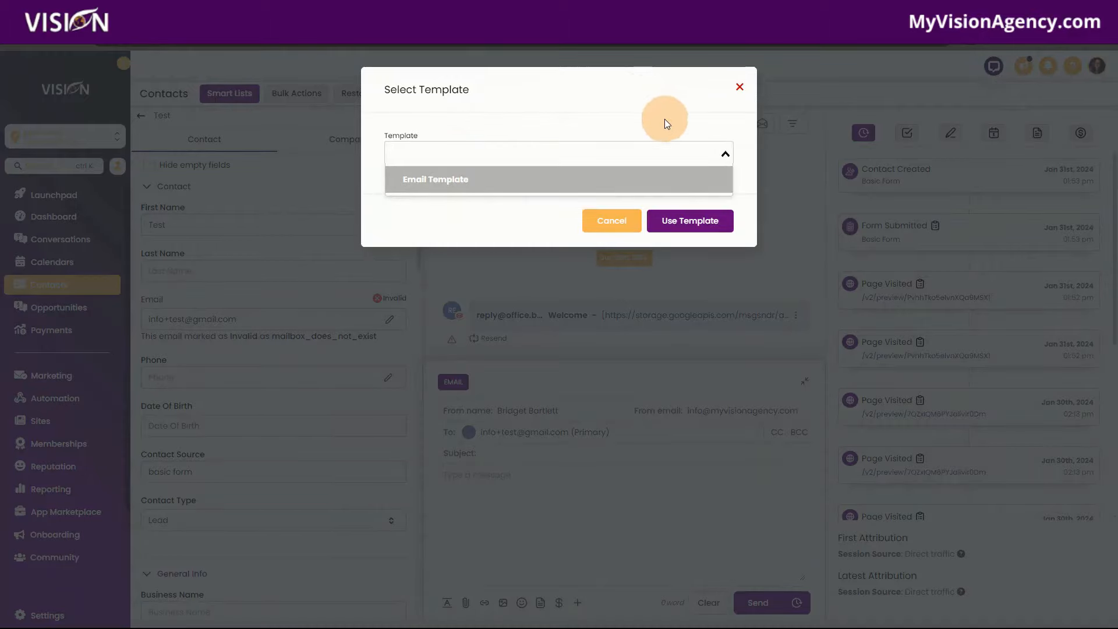
{"action": "left_click", "coordinate": [737, 87]}
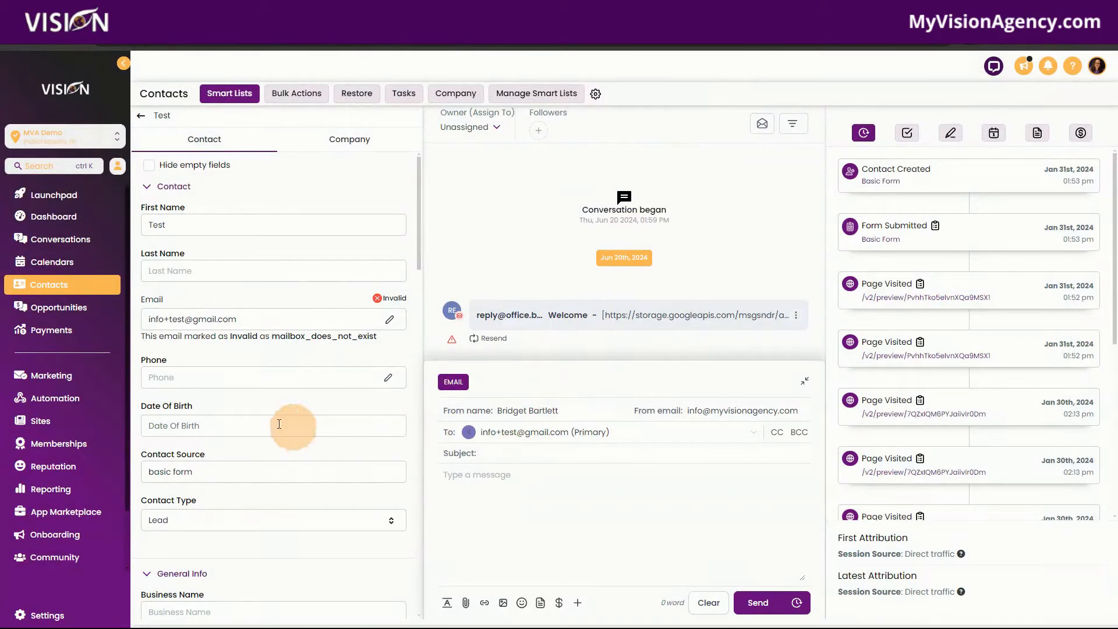
Step: Return to the Marketing snippets page and go to the list of trigger links
{"action": "left_click", "coordinate": [58, 376]}
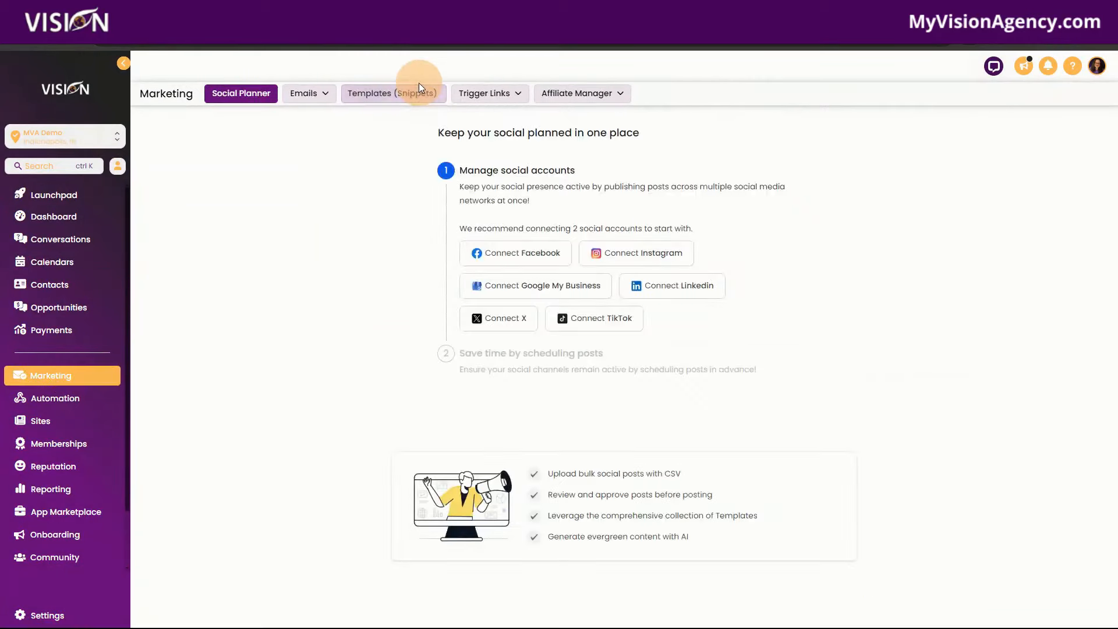
{"action": "left_click", "coordinate": [421, 98]}
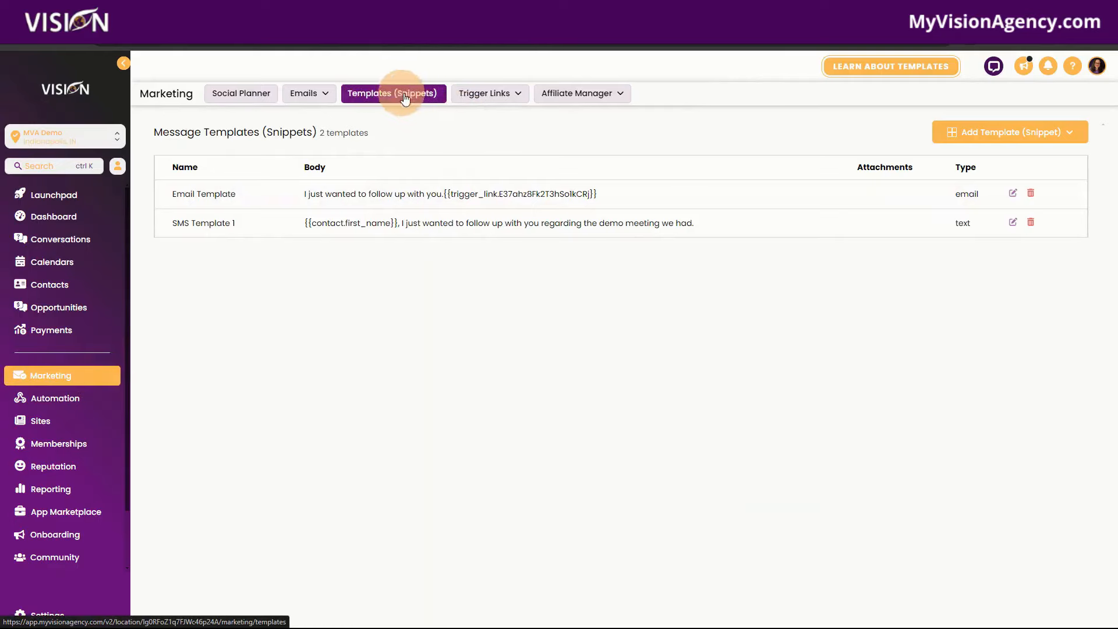
{"action": "mouse_move", "coordinate": [508, 99]}
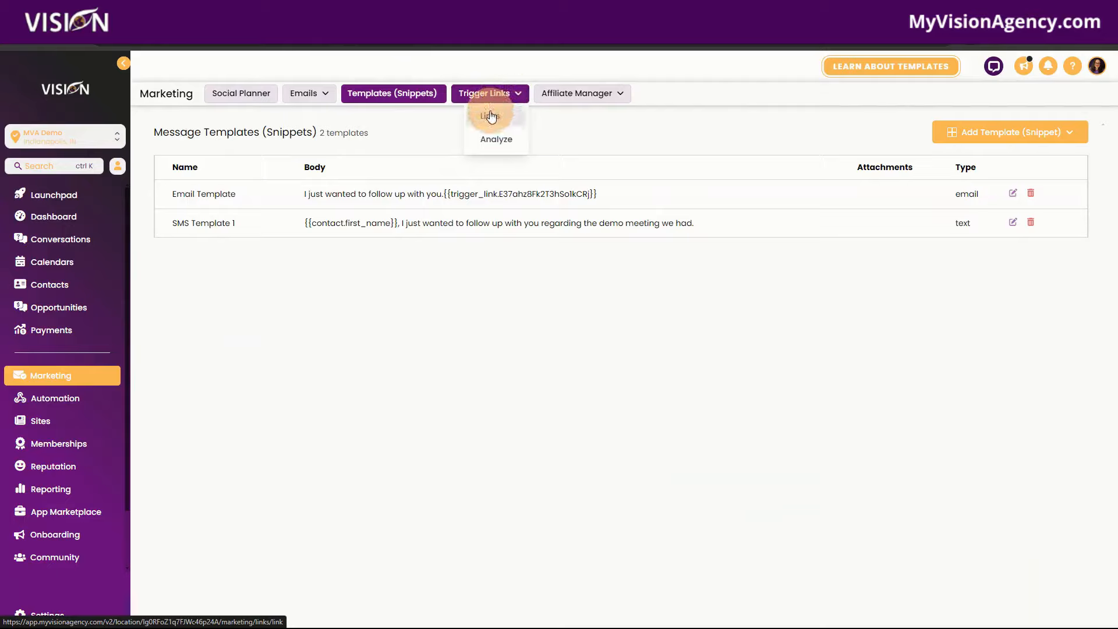
{"action": "left_click", "coordinate": [491, 116]}
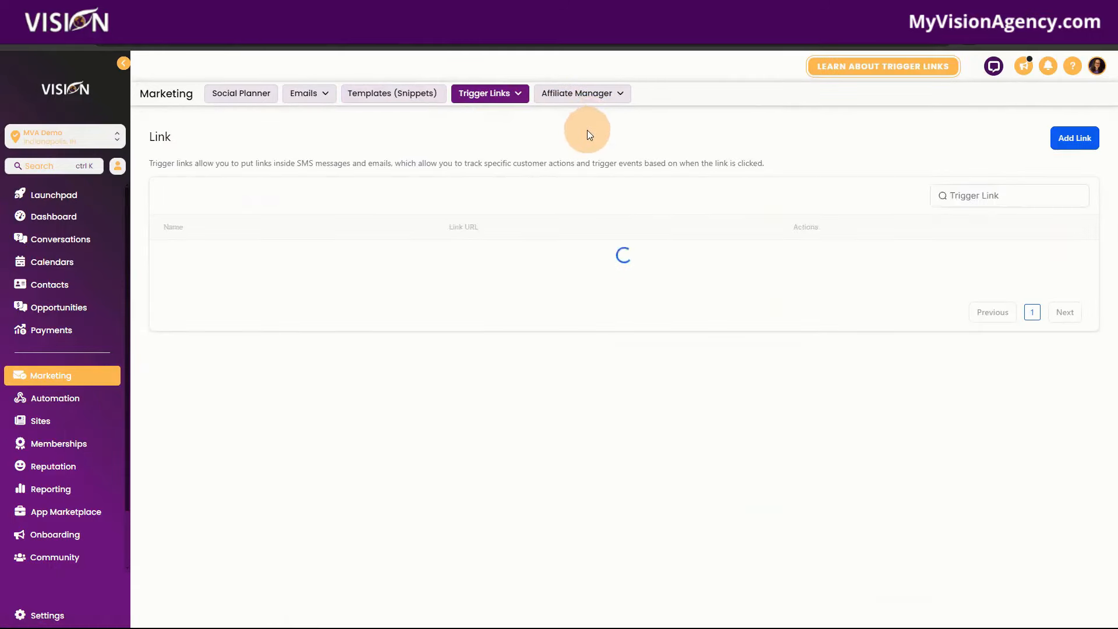
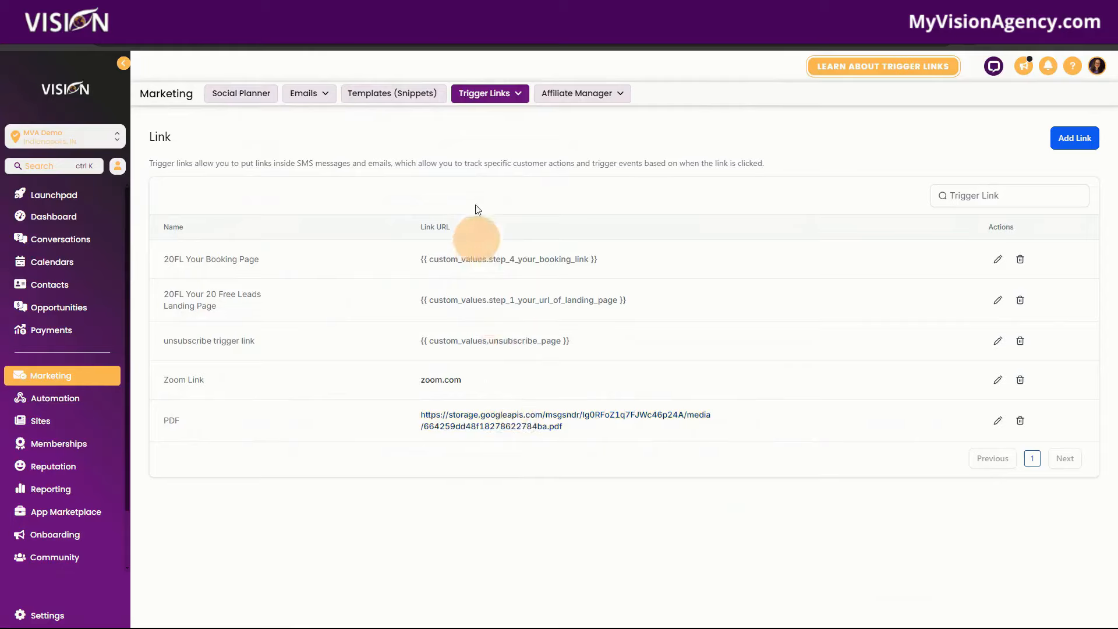
Step: Add a trigger link named "test" that points to the presenter's website URL, and save it
{"action": "left_click", "coordinate": [1074, 137]}
{"action": "left_click", "coordinate": [535, 368]}
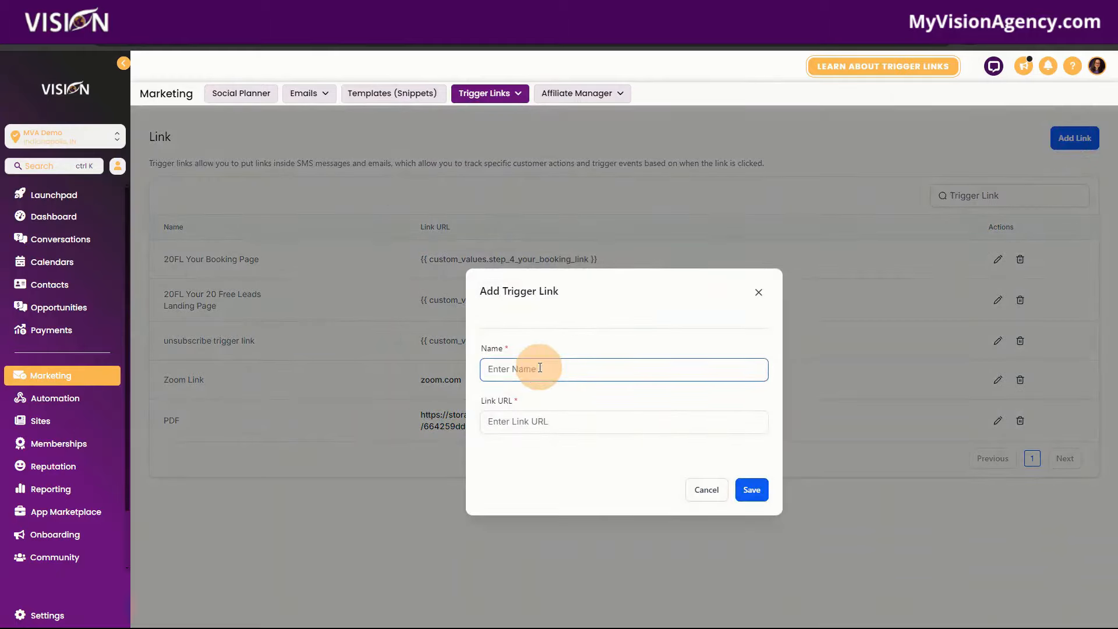
{"action": "type", "text": "test"}
{"action": "left_click", "coordinate": [529, 421]}
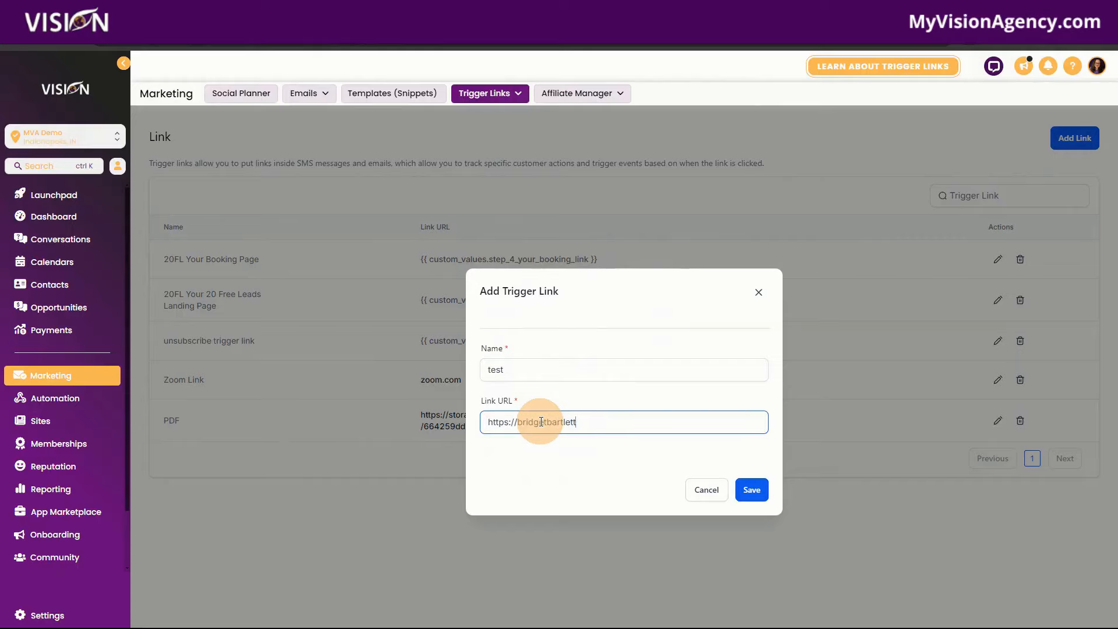
{"action": "left_click", "coordinate": [750, 492]}
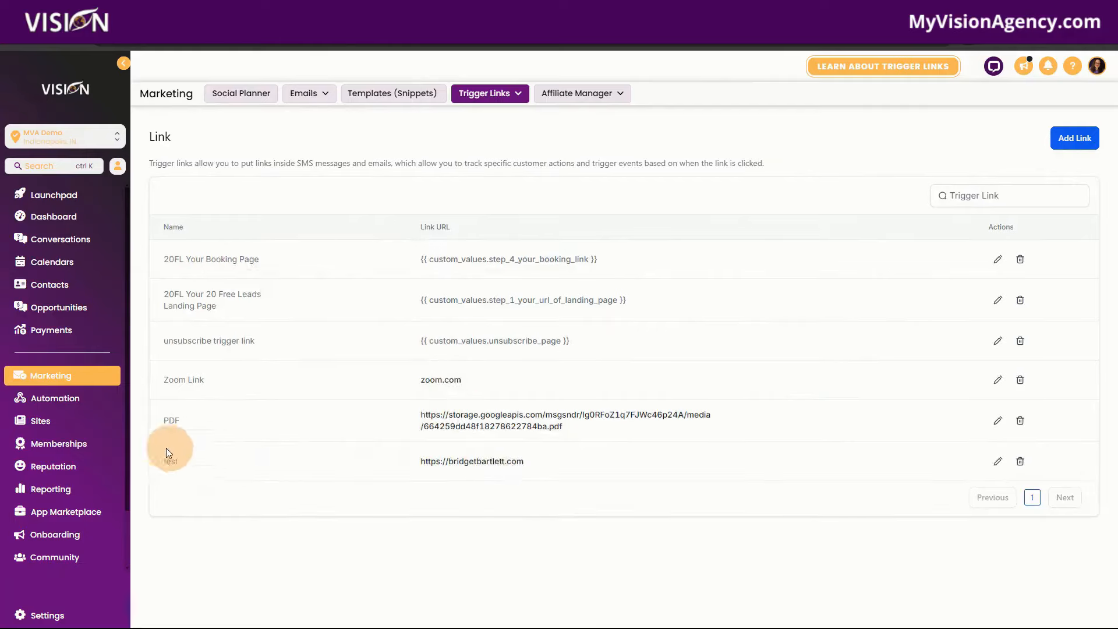
{"action": "left_click_drag", "start_coordinate": [179, 463], "coordinate": [147, 461]}
{"action": "left_click", "coordinate": [215, 467]}
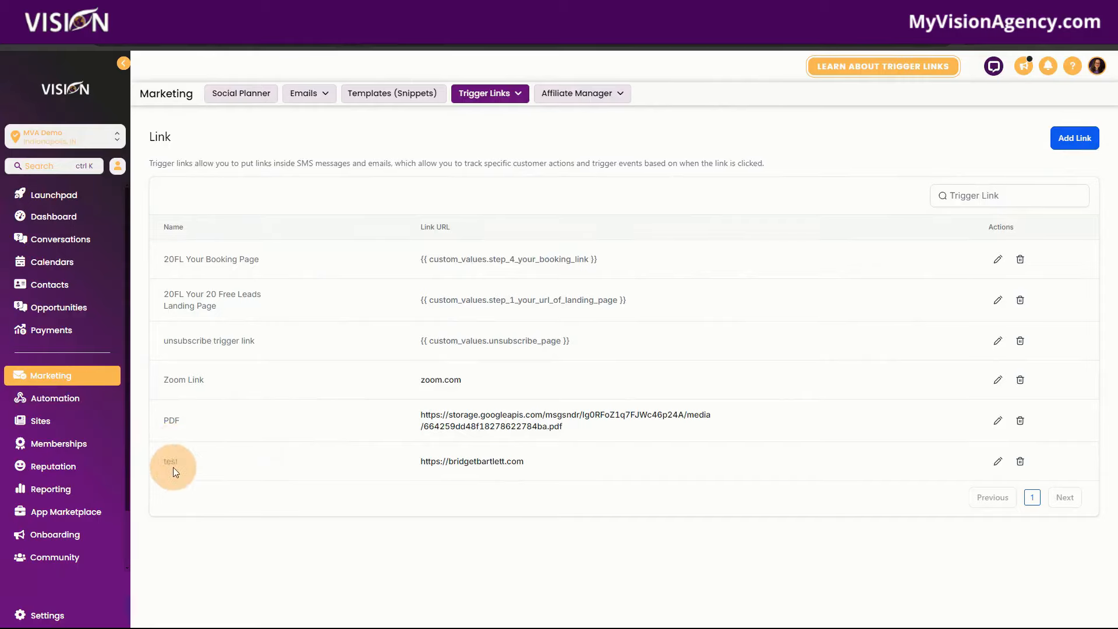
Step: Create a new automation workflow from scratch and dismiss the notice about allowing re-entry
{"action": "left_click", "coordinate": [71, 400]}
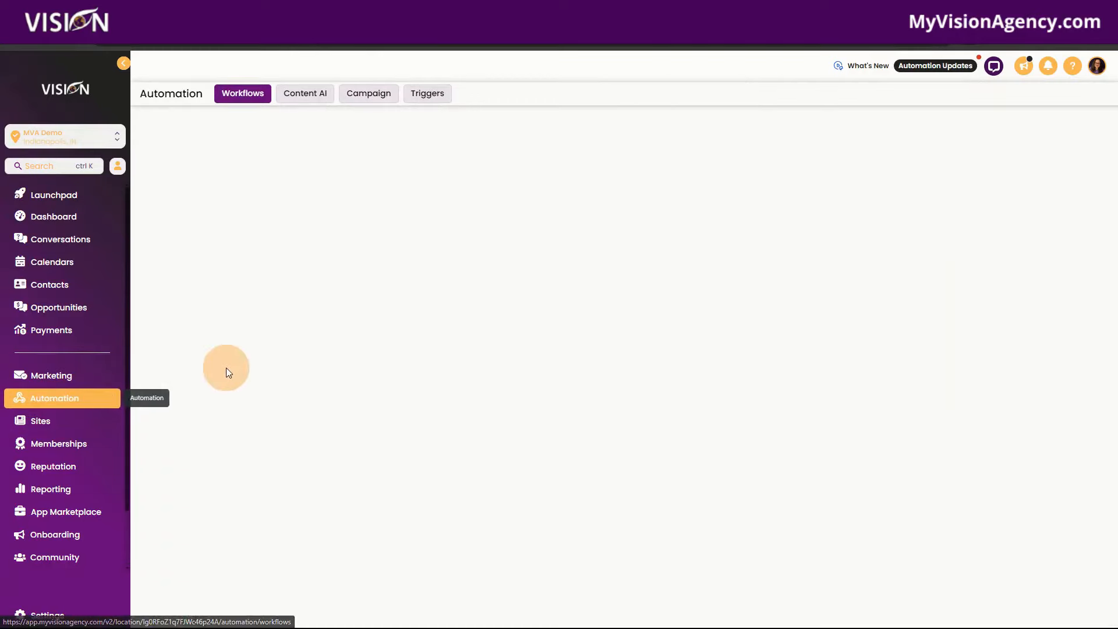
{"action": "left_click", "coordinate": [946, 134]}
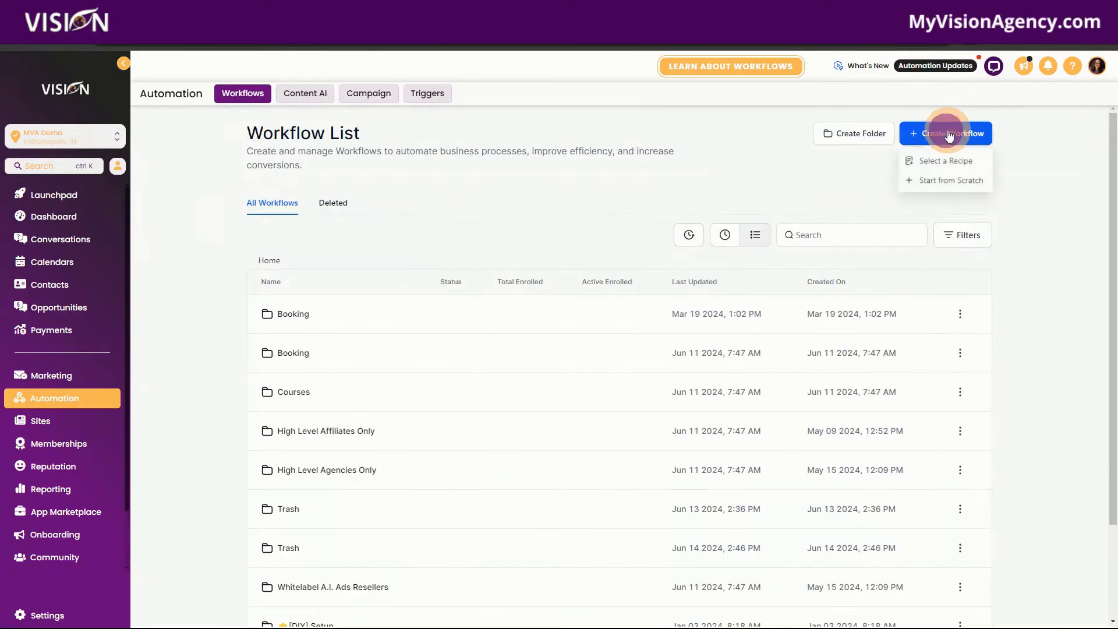
{"action": "left_click", "coordinate": [951, 181]}
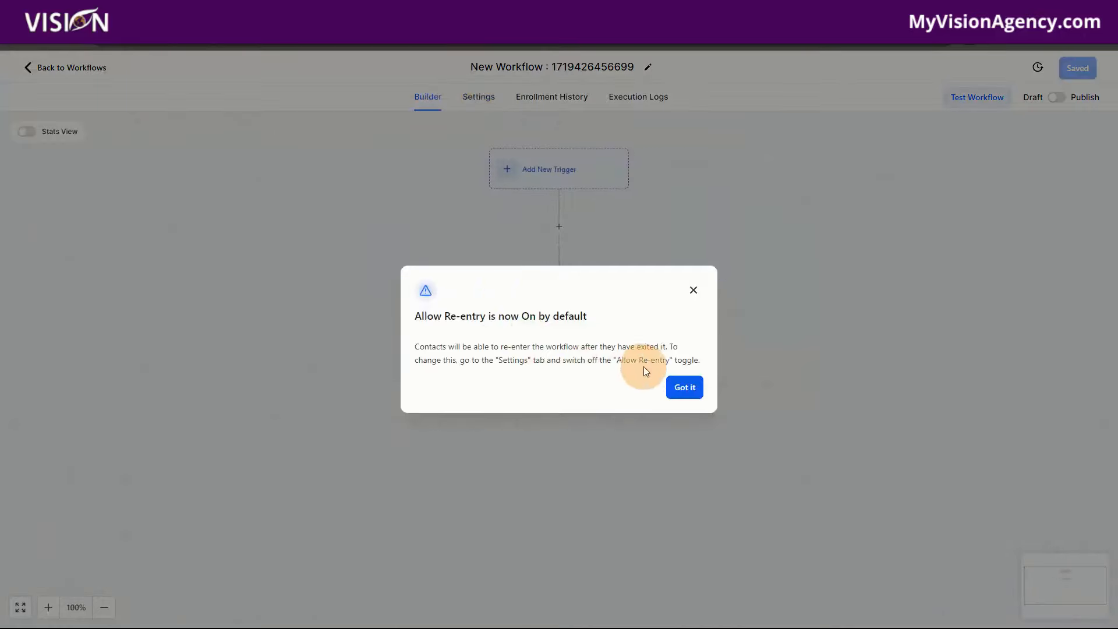
{"action": "left_click", "coordinate": [685, 387]}
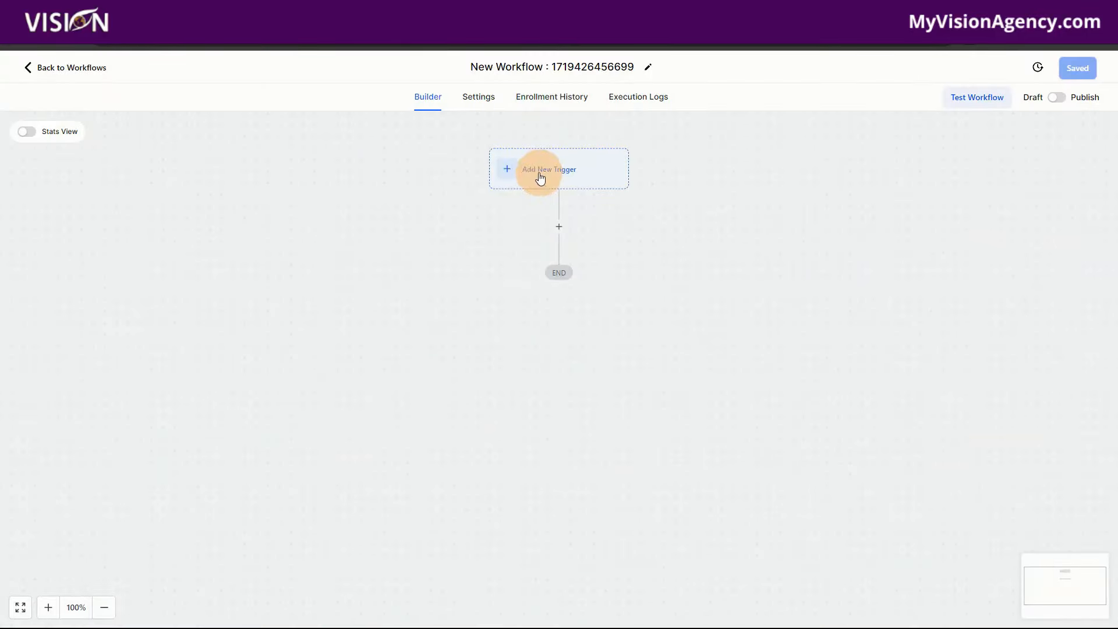
Step: Add a Trigger Link Clicked trigger to the workflow, filtered to the trigger link "test", and save the trigger
{"action": "left_click", "coordinate": [539, 173]}
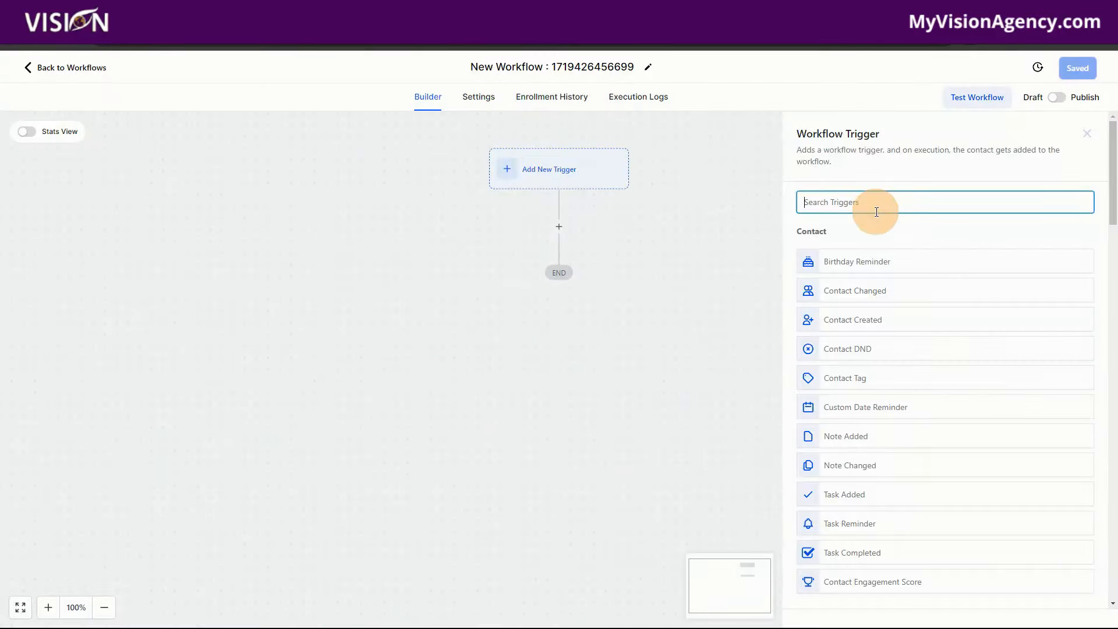
{"action": "type", "text": "trigger"}
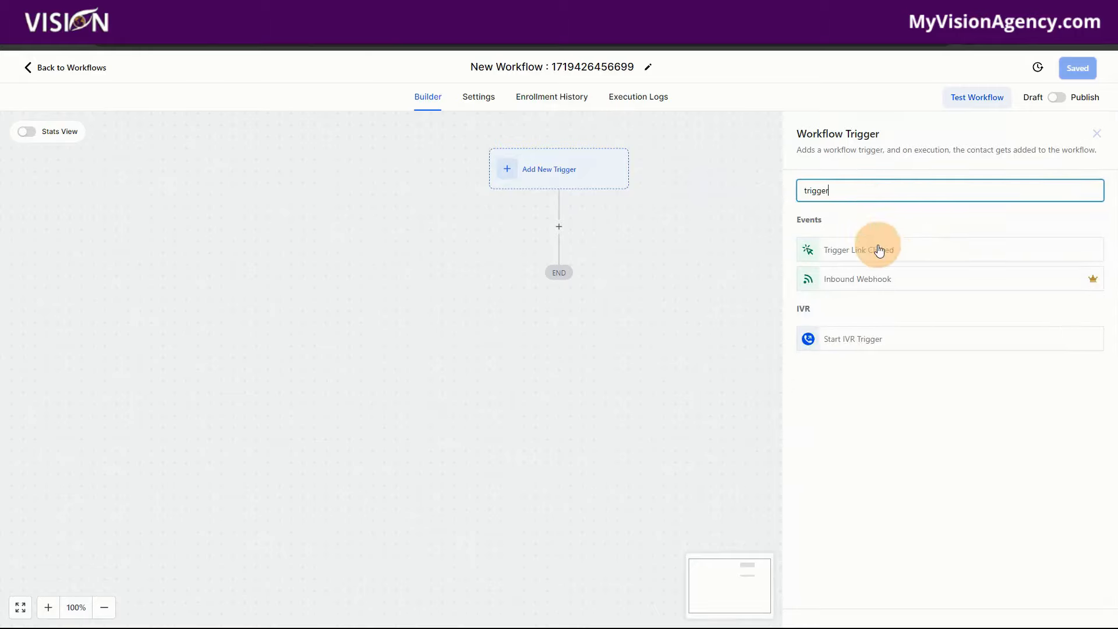
{"action": "left_click", "coordinate": [845, 247]}
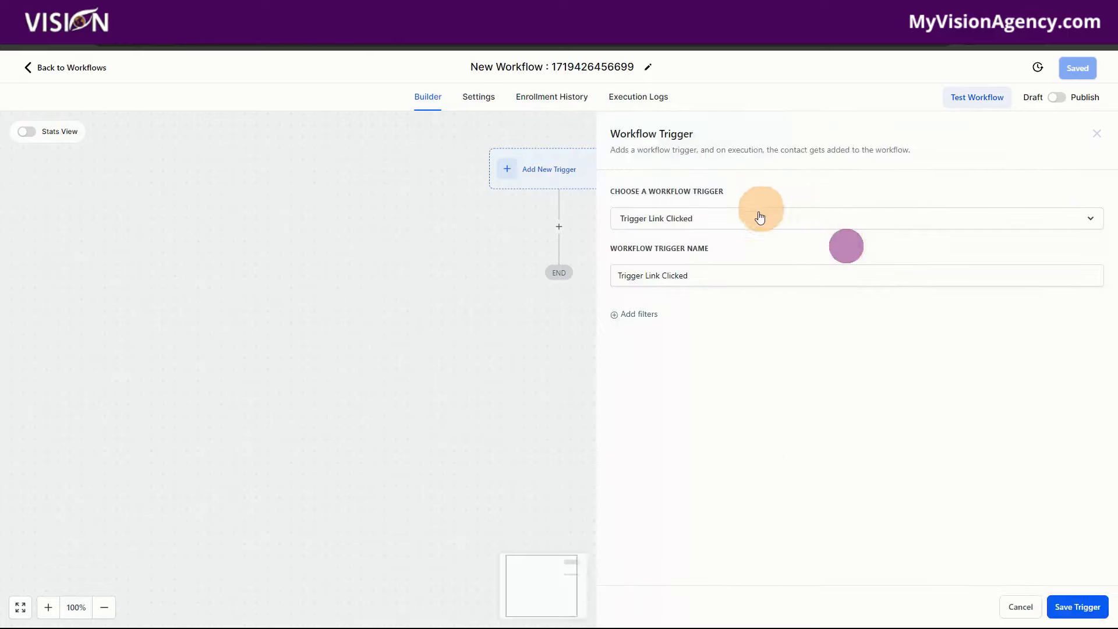
{"action": "left_click", "coordinate": [644, 314]}
{"action": "left_click", "coordinate": [674, 326]}
{"action": "left_click", "coordinate": [654, 408]}
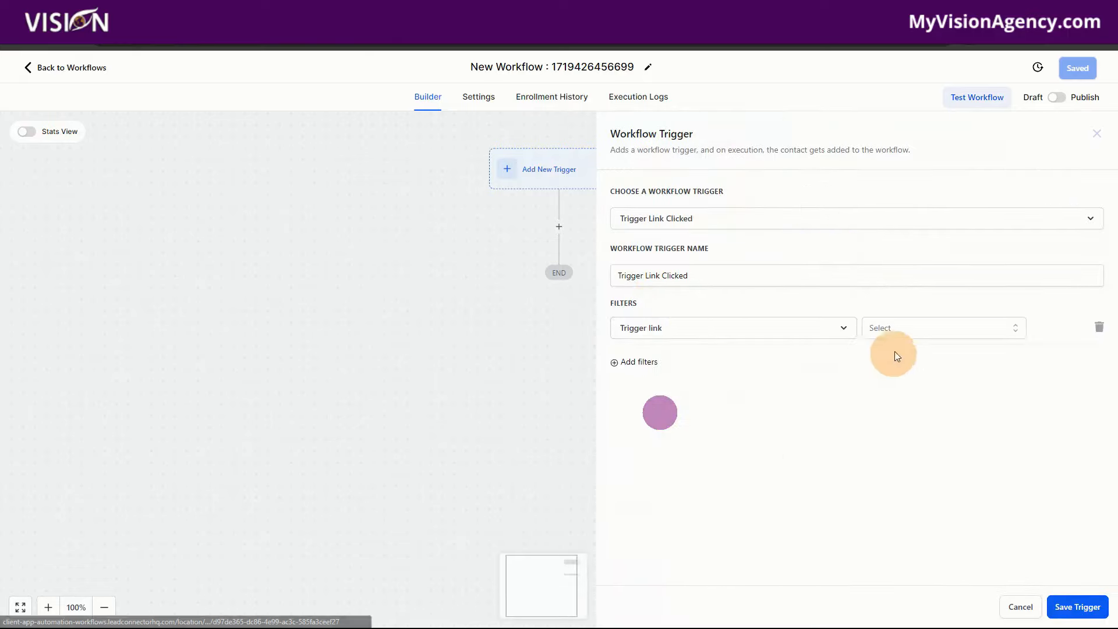
{"action": "left_click", "coordinate": [893, 326]}
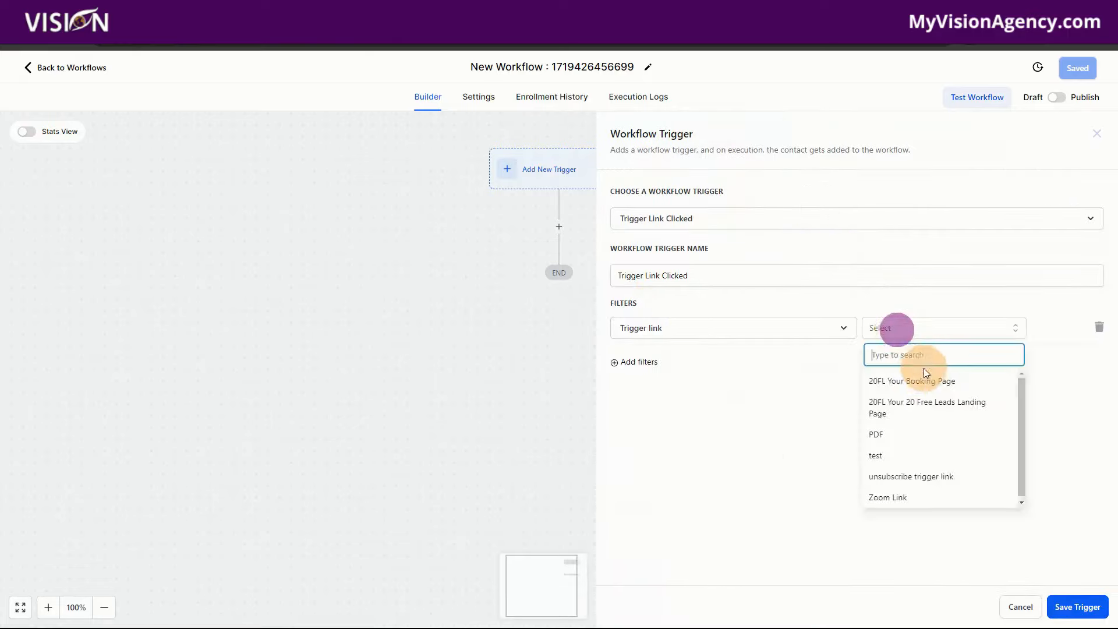
{"action": "left_click", "coordinate": [882, 456]}
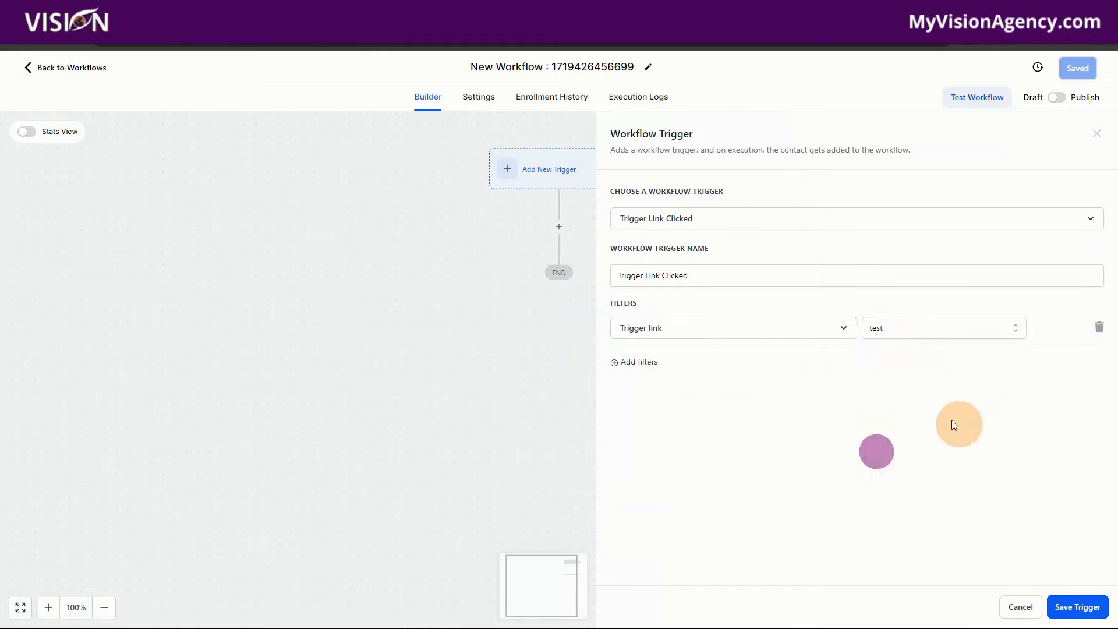
{"action": "left_click", "coordinate": [1077, 607]}
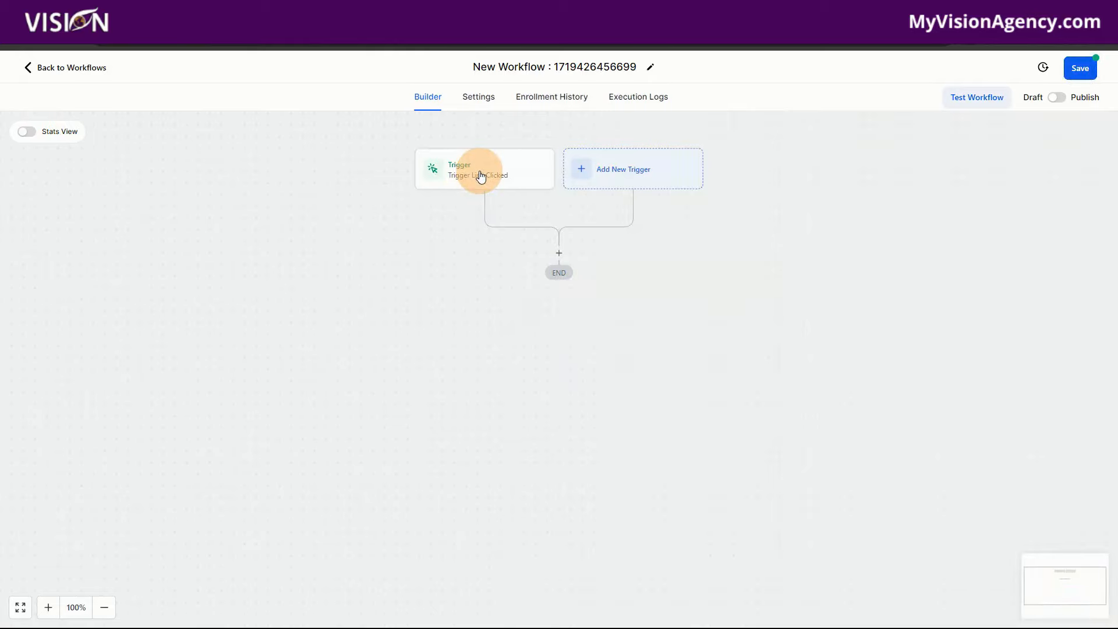
Step: Look through the workflow actions available after the trigger, from contact and communication through internal tools to payments and marketing
{"action": "left_click", "coordinate": [559, 253]}
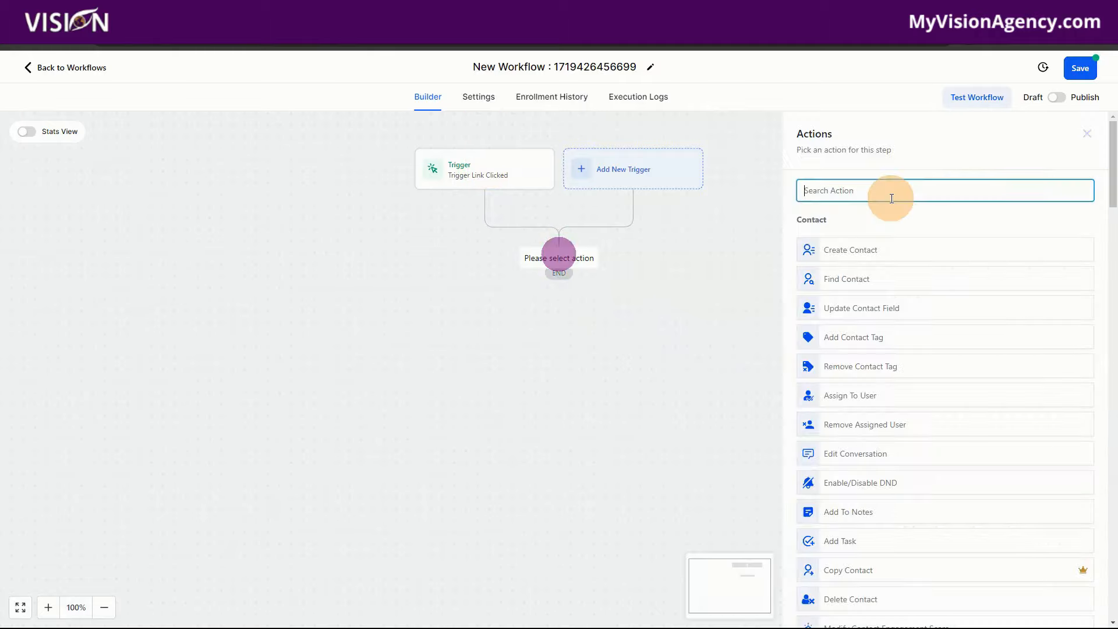
{"action": "scroll", "coordinate": [1006, 392], "scroll_direction": "down", "scroll_amount": 3}
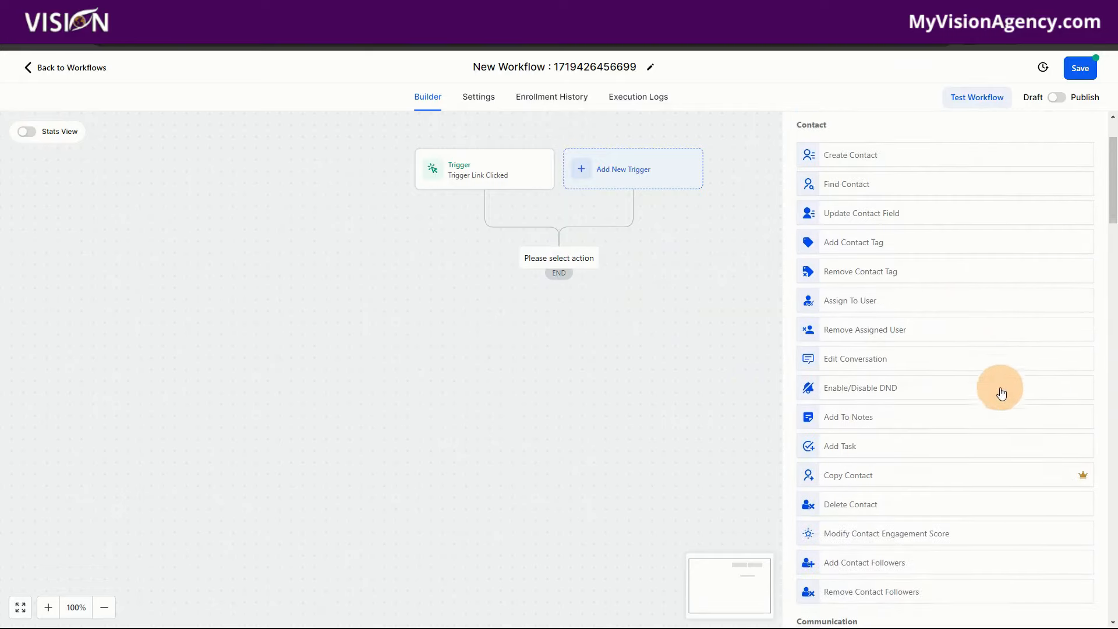
{"action": "scroll", "coordinate": [924, 327], "scroll_direction": "up", "scroll_amount": 1}
{"action": "scroll", "coordinate": [998, 352], "scroll_direction": "down", "scroll_amount": 4}
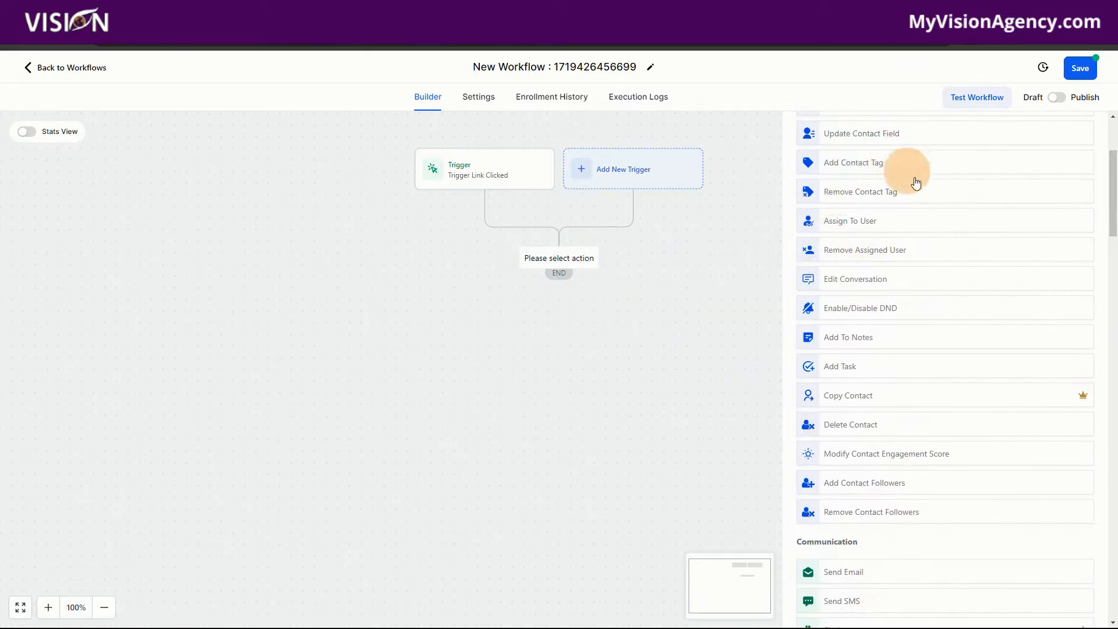
{"action": "scroll", "coordinate": [962, 379], "scroll_direction": "down", "scroll_amount": 3}
{"action": "scroll", "coordinate": [981, 391], "scroll_direction": "down", "scroll_amount": 2}
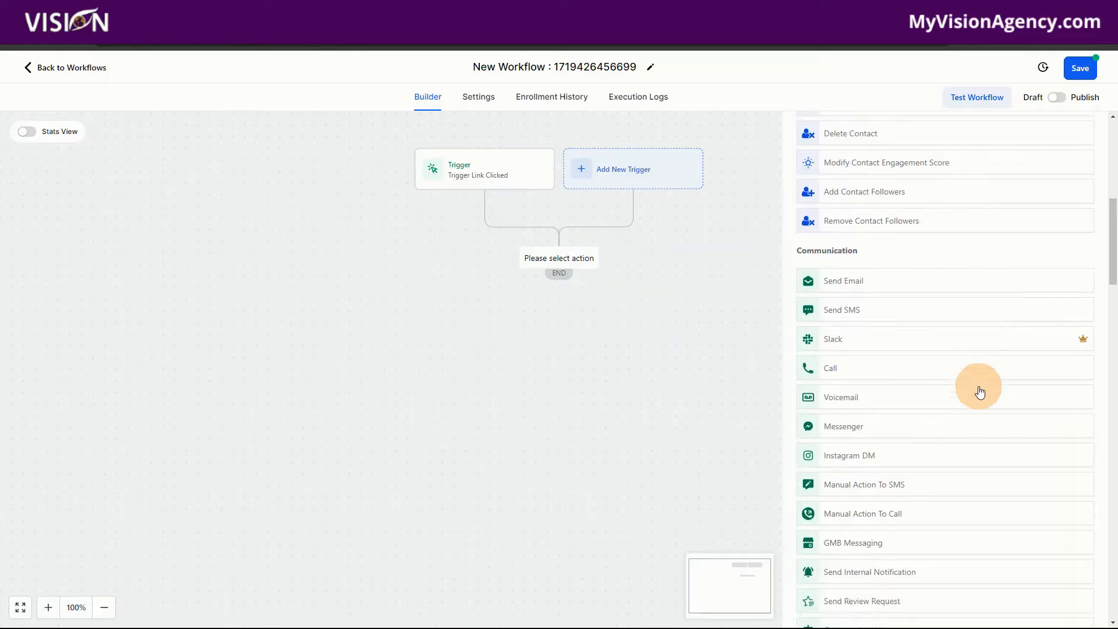
{"action": "scroll", "coordinate": [908, 340], "scroll_direction": "down", "scroll_amount": 1}
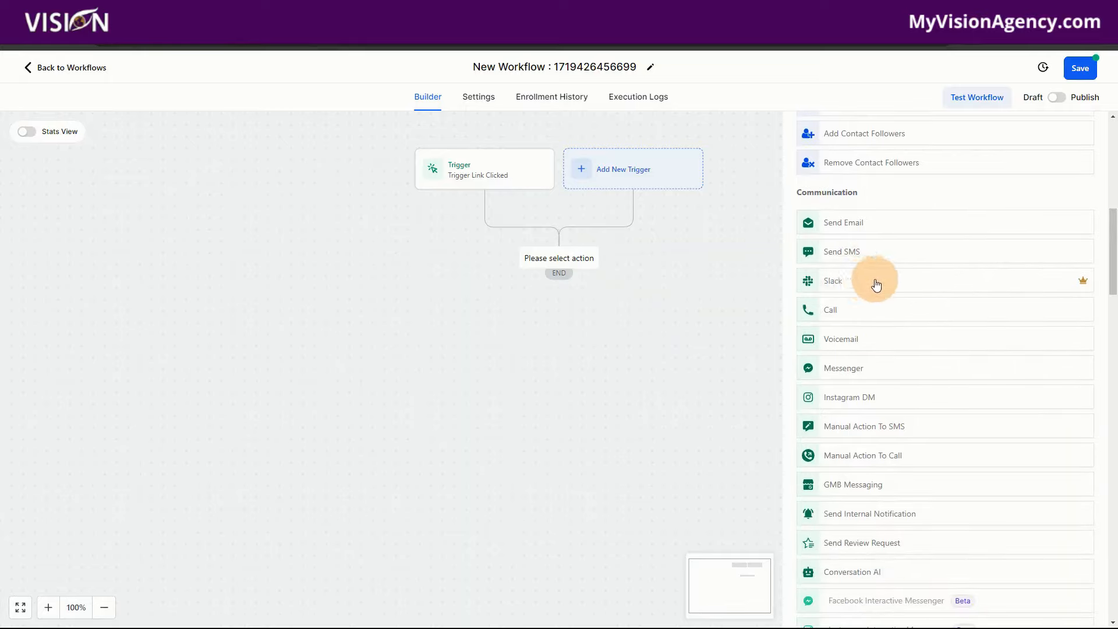
{"action": "scroll", "coordinate": [928, 311], "scroll_direction": "down", "scroll_amount": 1}
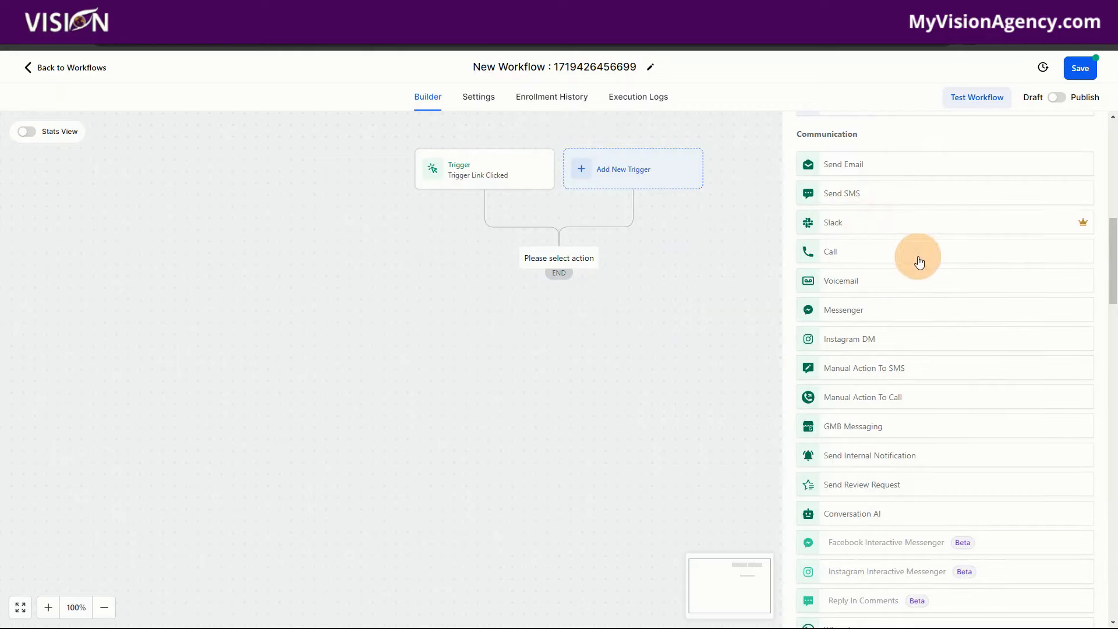
{"action": "scroll", "coordinate": [1016, 445], "scroll_direction": "down", "scroll_amount": 6}
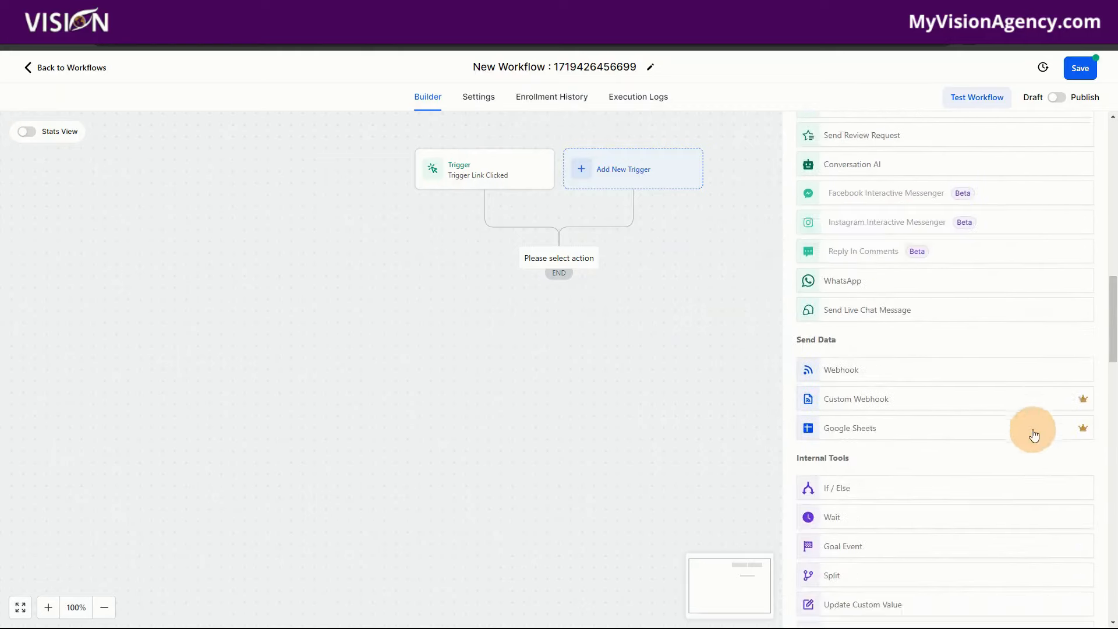
{"action": "scroll", "coordinate": [1003, 331], "scroll_direction": "down", "scroll_amount": 3}
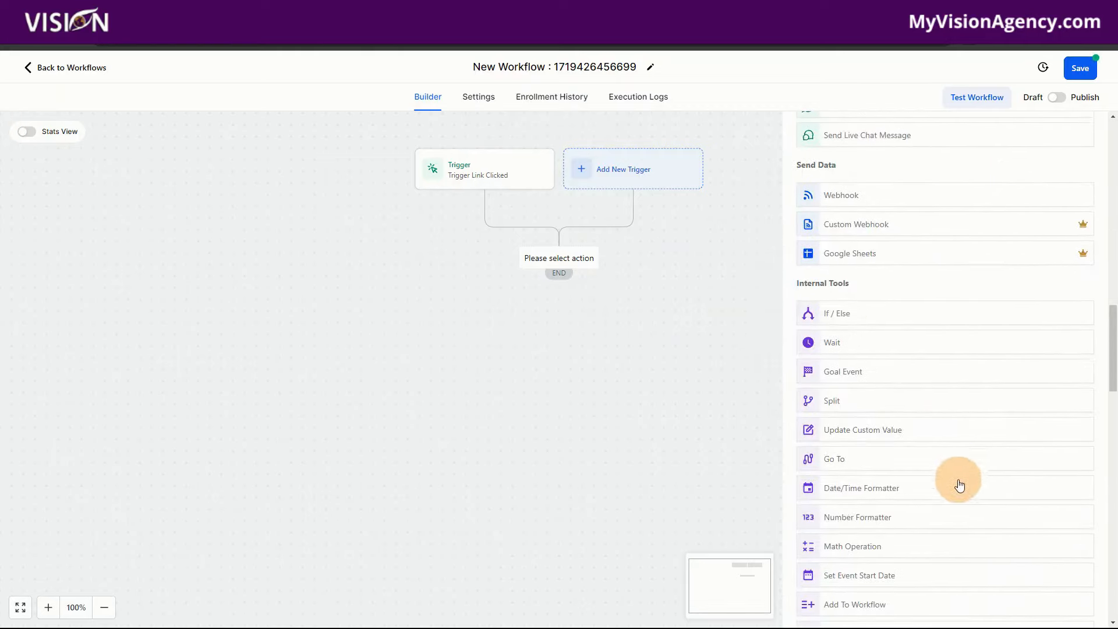
{"action": "scroll", "coordinate": [1008, 406], "scroll_direction": "down", "scroll_amount": 8}
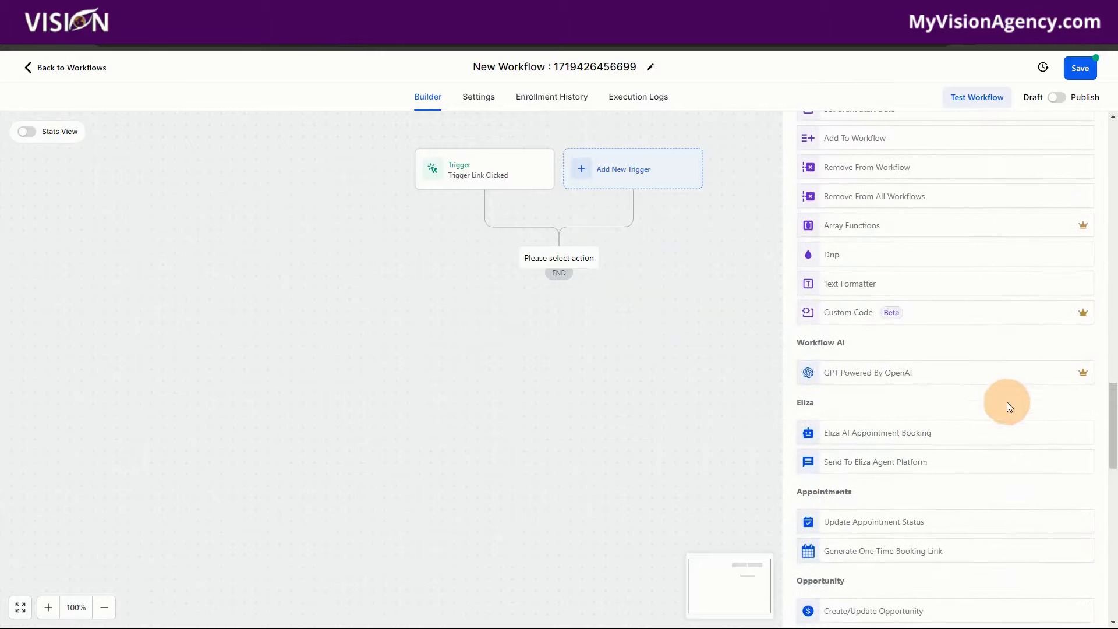
{"action": "scroll", "coordinate": [1008, 405], "scroll_direction": "down", "scroll_amount": 4}
{"action": "scroll", "coordinate": [987, 403], "scroll_direction": "down", "scroll_amount": 3}
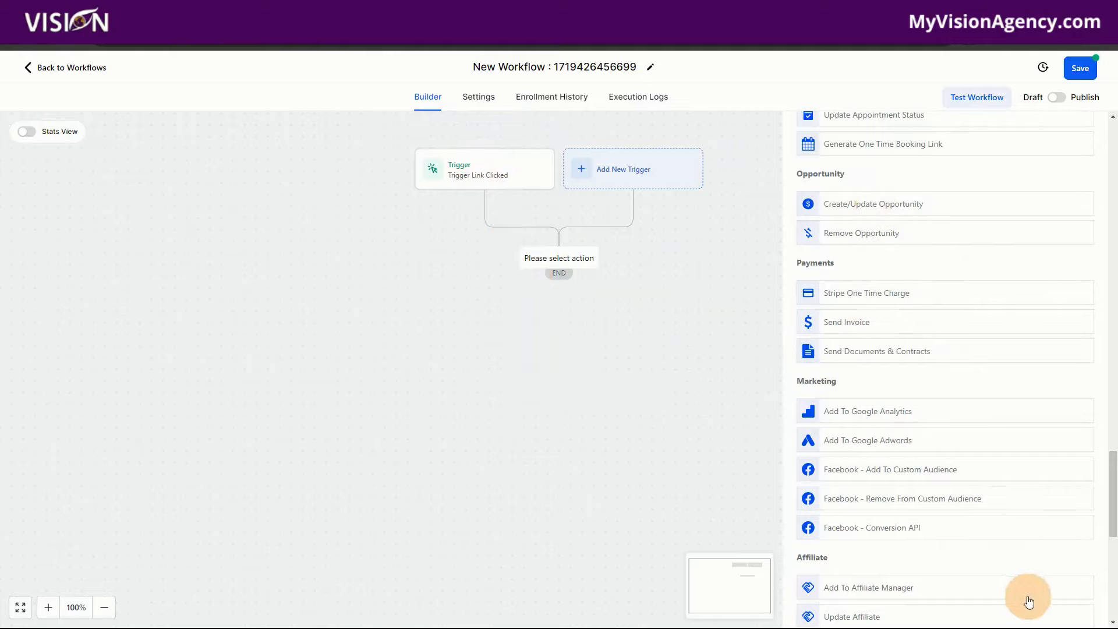
{"action": "left_click", "coordinate": [66, 70]}
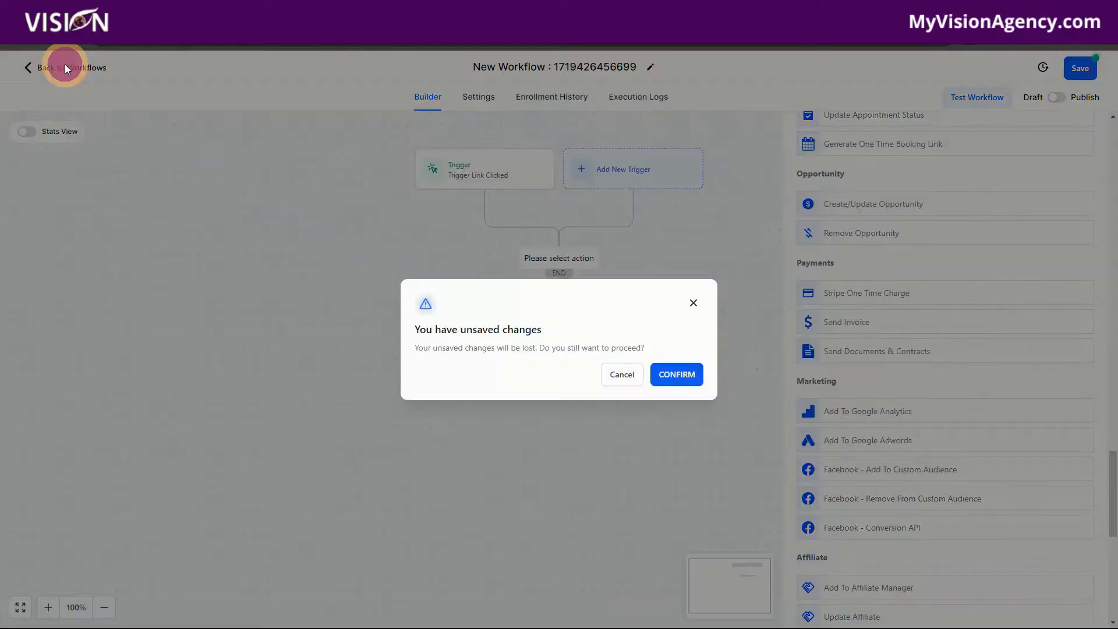
{"action": "left_click", "coordinate": [693, 304]}
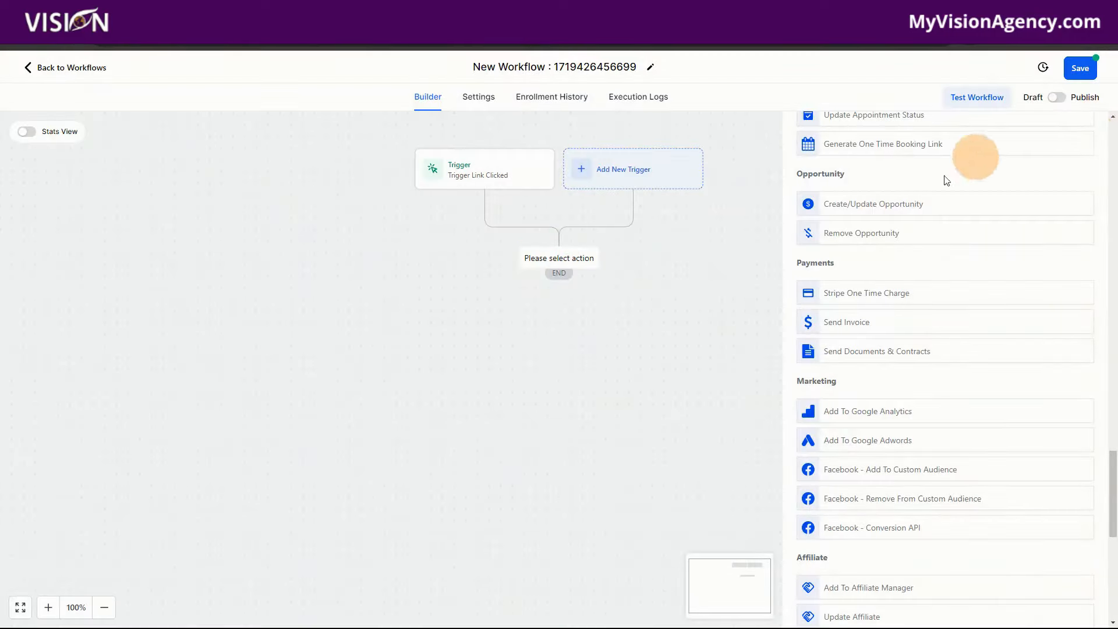
{"action": "left_click", "coordinate": [566, 164]}
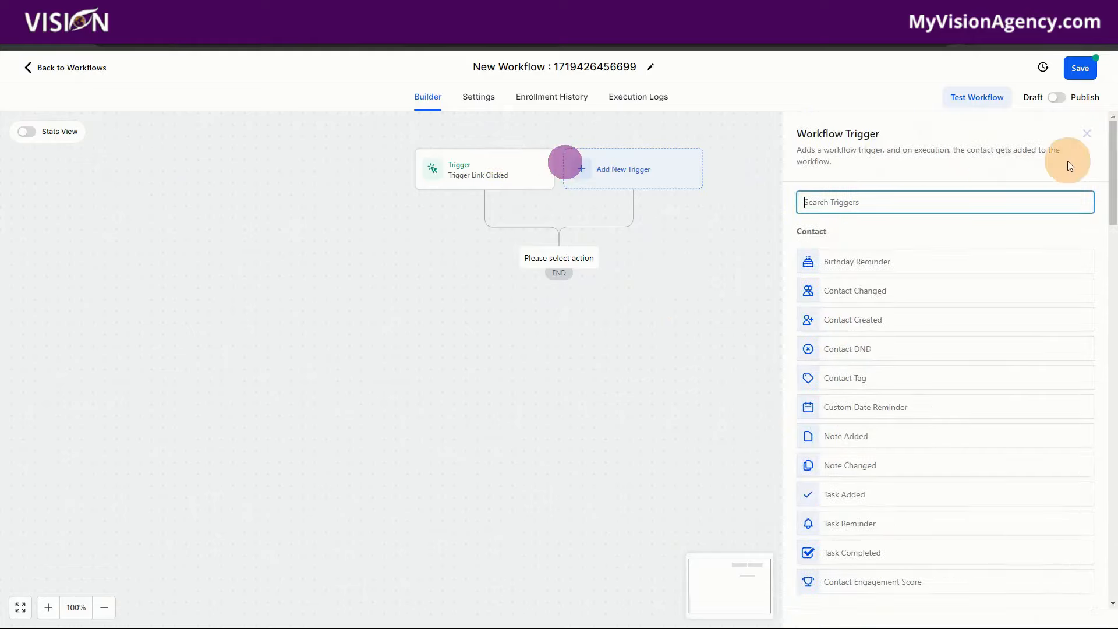
{"action": "left_click", "coordinate": [1086, 134]}
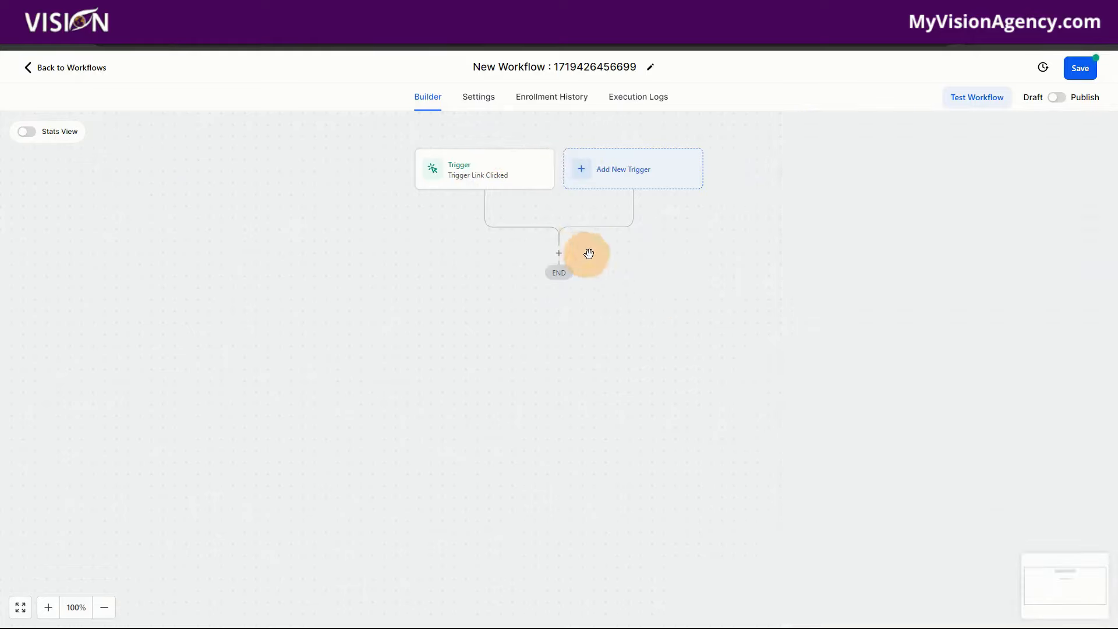
Step: Search the actions for "email", add a Send Email action after the trigger, and write "click here" as the message
{"action": "left_click", "coordinate": [559, 255]}
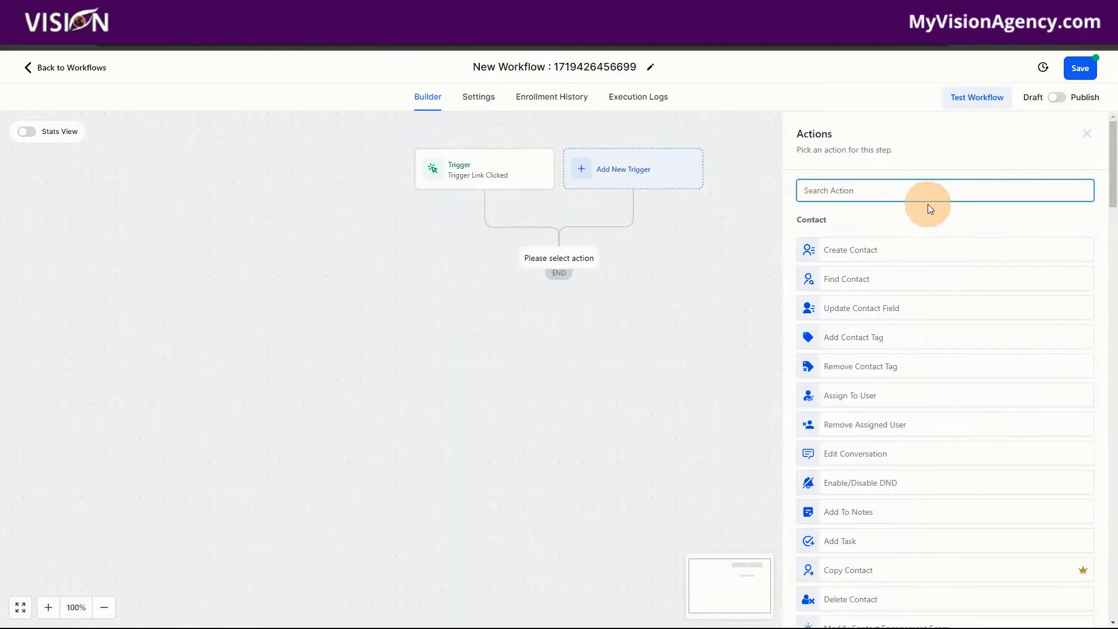
{"action": "type", "text": "email"}
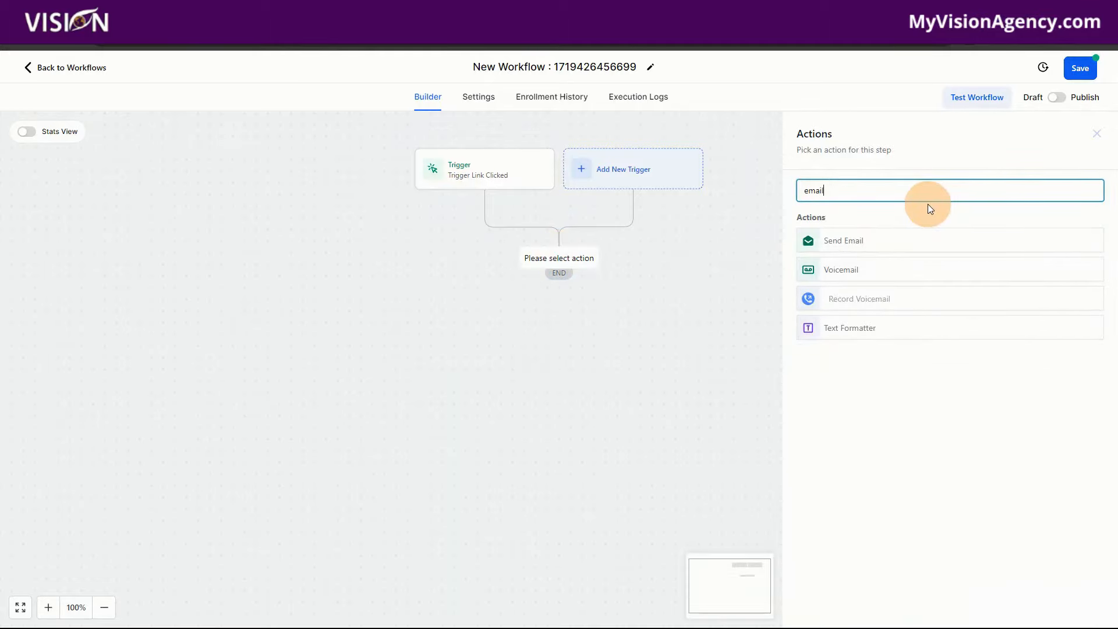
{"action": "left_click", "coordinate": [859, 241]}
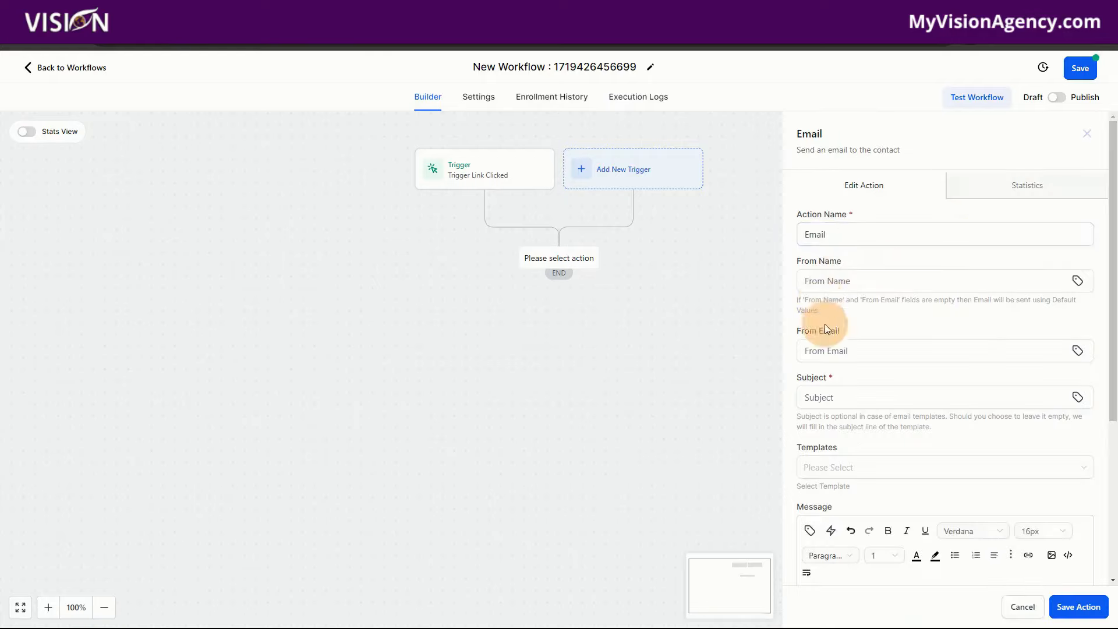
{"action": "scroll", "coordinate": [892, 387], "scroll_direction": "down", "scroll_amount": 5}
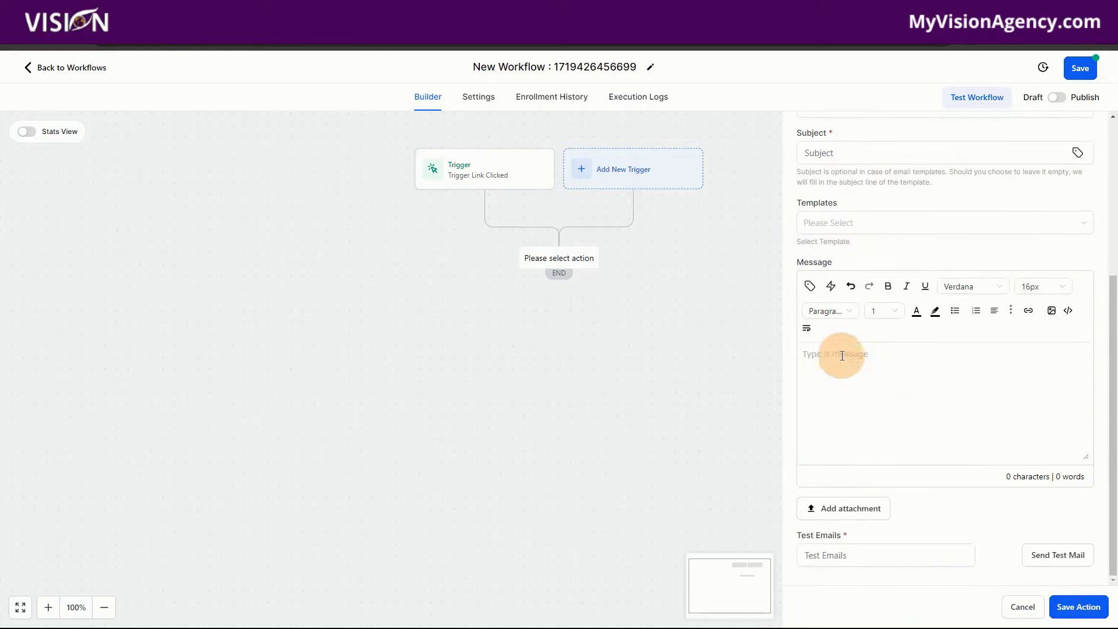
{"action": "left_click", "coordinate": [843, 355]}
Step: Link the "click here" text in the email message to the trigger link "test", with New window as the link action
{"action": "left_click_drag", "start_coordinate": [861, 354], "coordinate": [802, 356]}
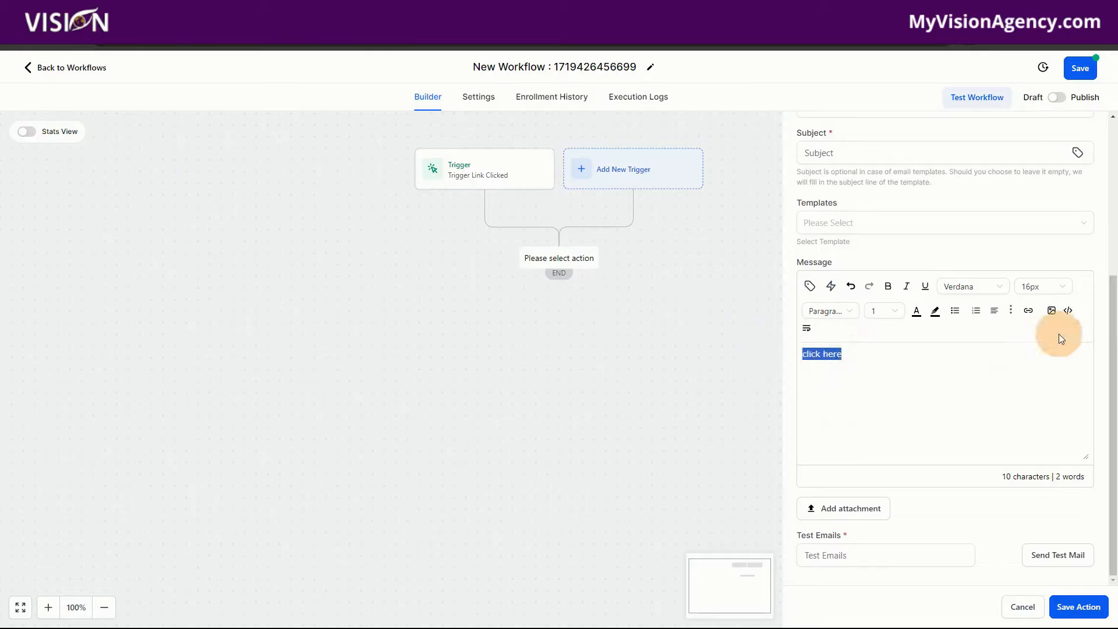
{"action": "left_click", "coordinate": [1027, 310]}
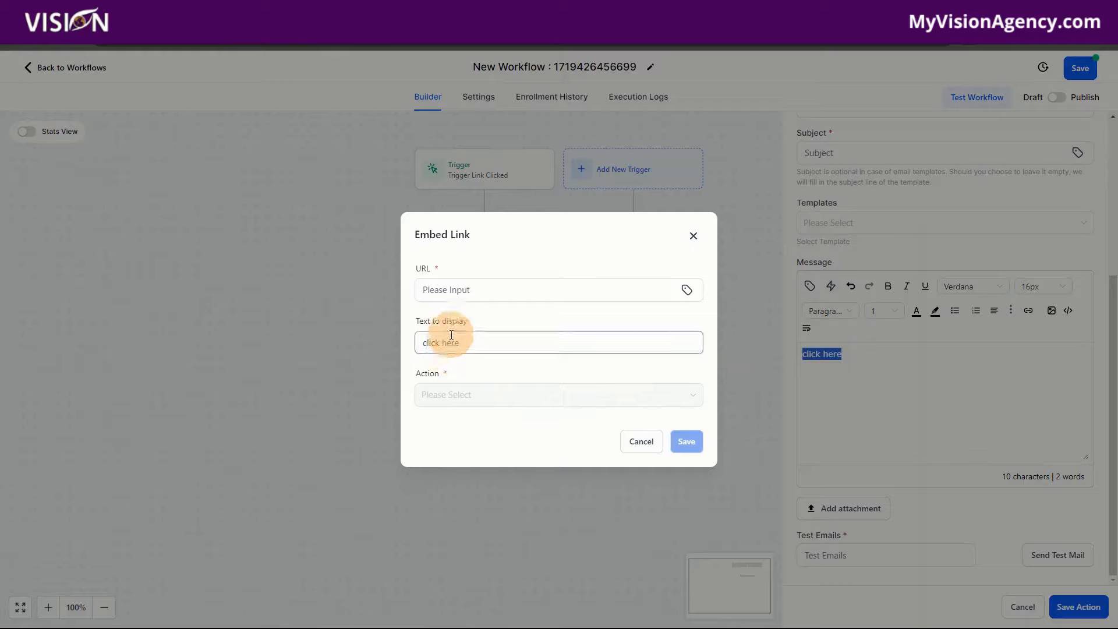
{"action": "left_click", "coordinate": [449, 289]}
{"action": "left_click", "coordinate": [456, 343]}
{"action": "left_click", "coordinate": [476, 394]}
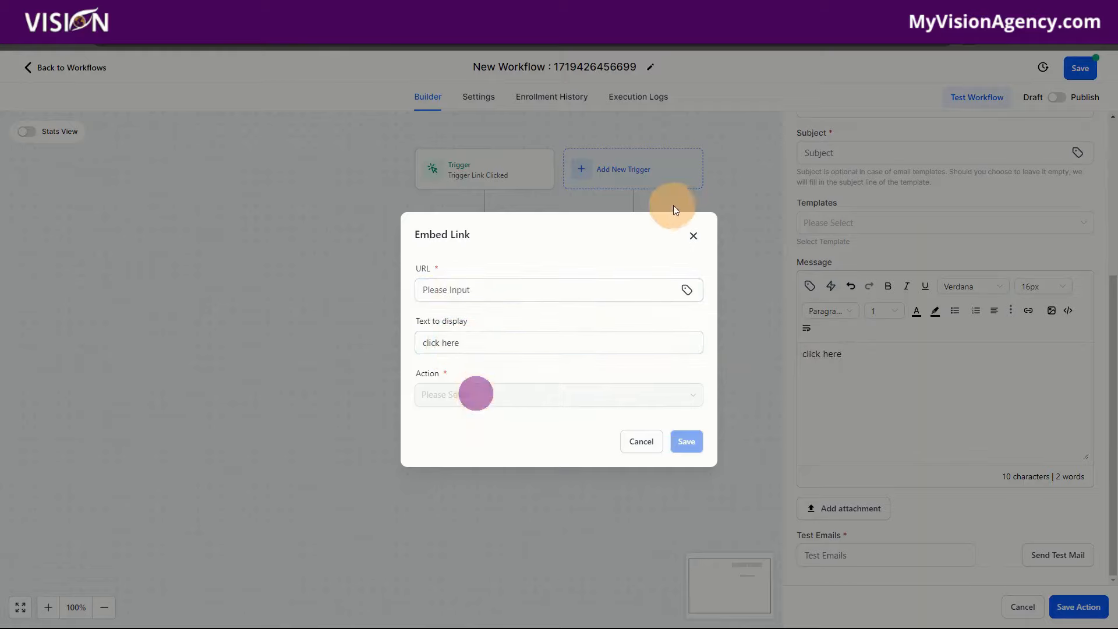
{"action": "left_click", "coordinate": [687, 289]}
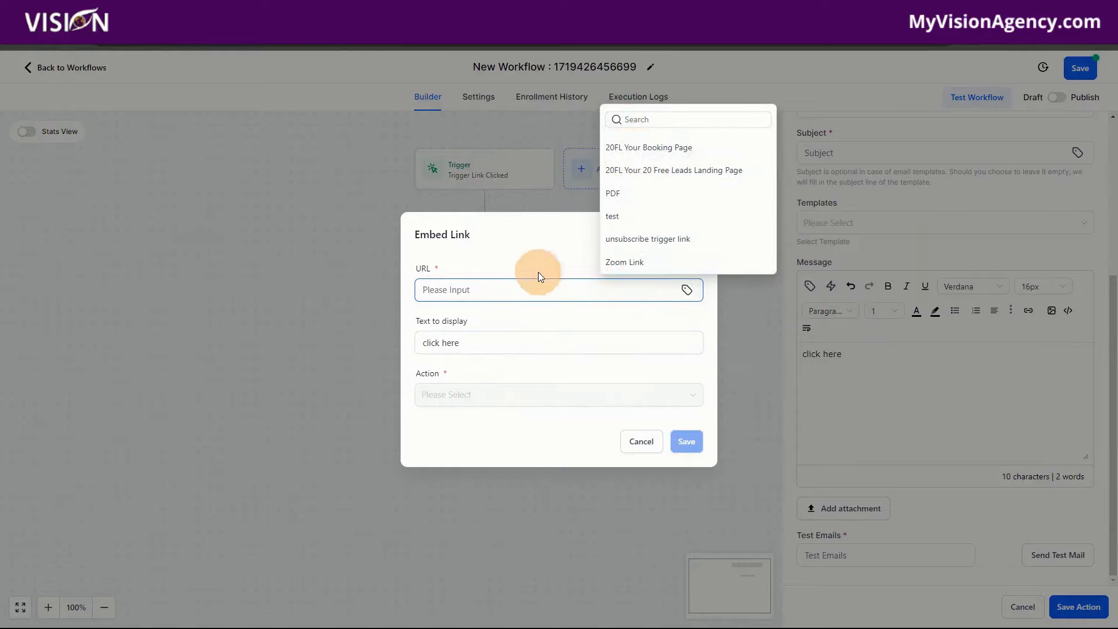
{"action": "left_click", "coordinate": [614, 216]}
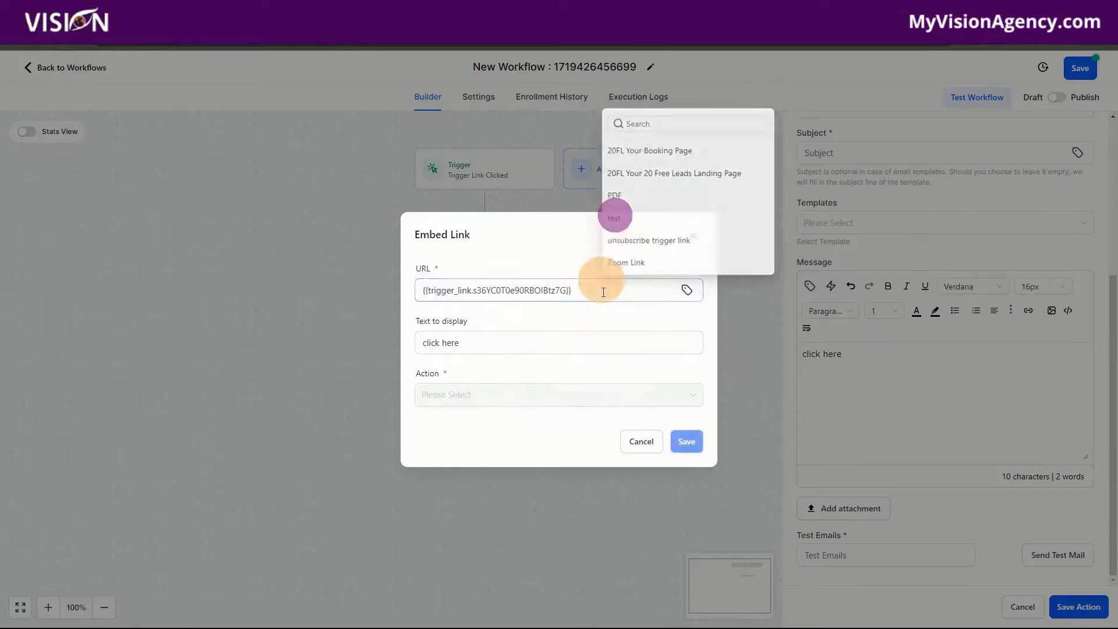
{"action": "left_click", "coordinate": [687, 442]}
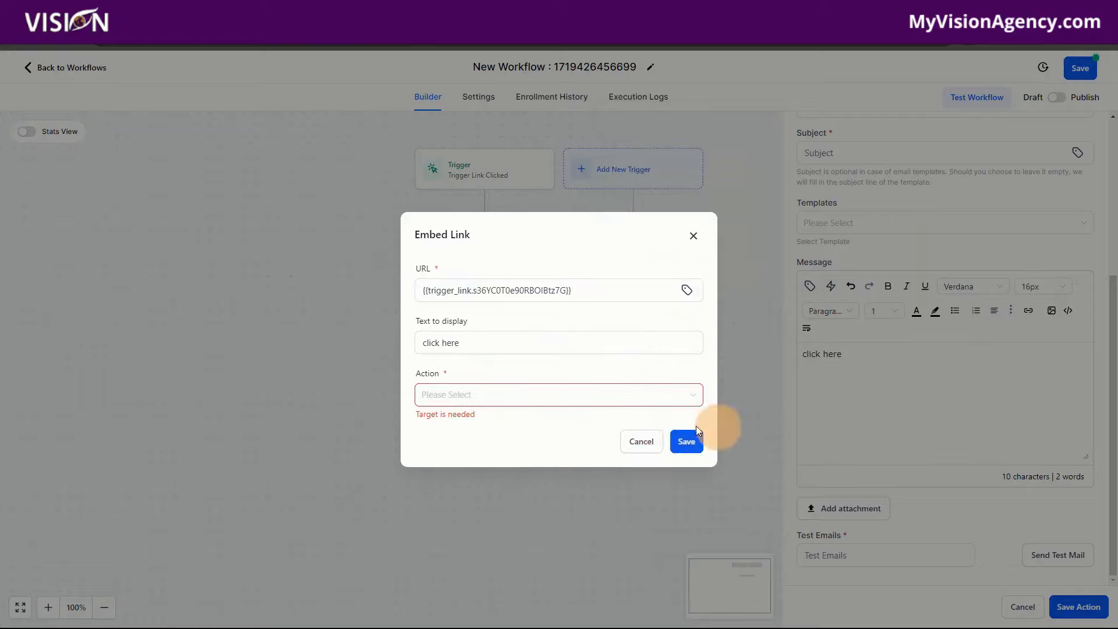
{"action": "left_click", "coordinate": [497, 393]}
{"action": "left_click", "coordinate": [491, 440]}
{"action": "left_click", "coordinate": [684, 451]}
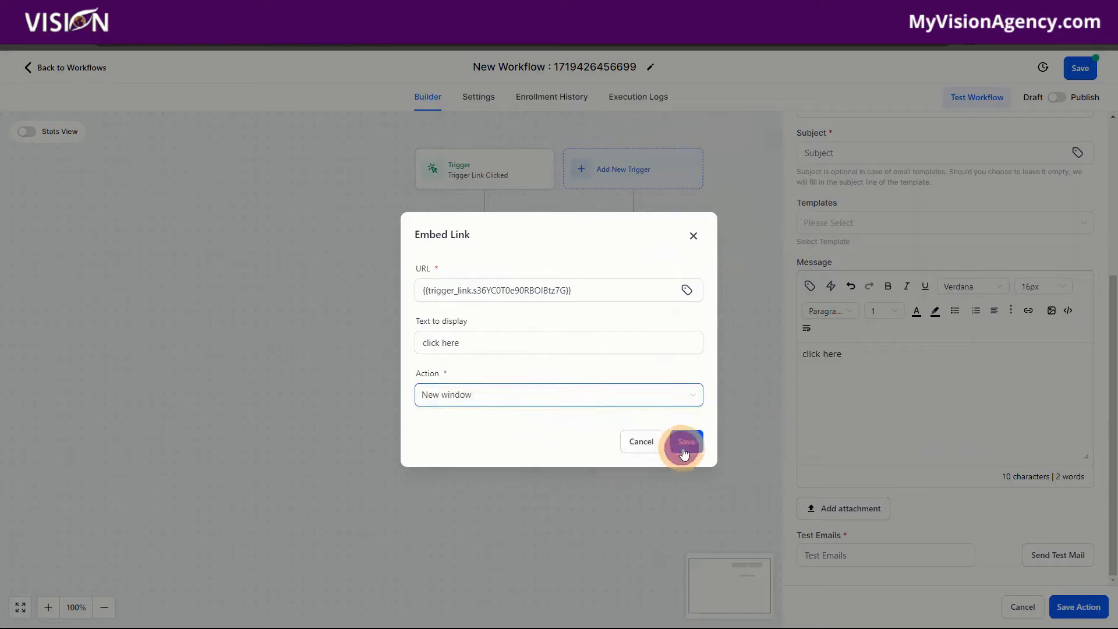
{"action": "left_click", "coordinate": [863, 359]}
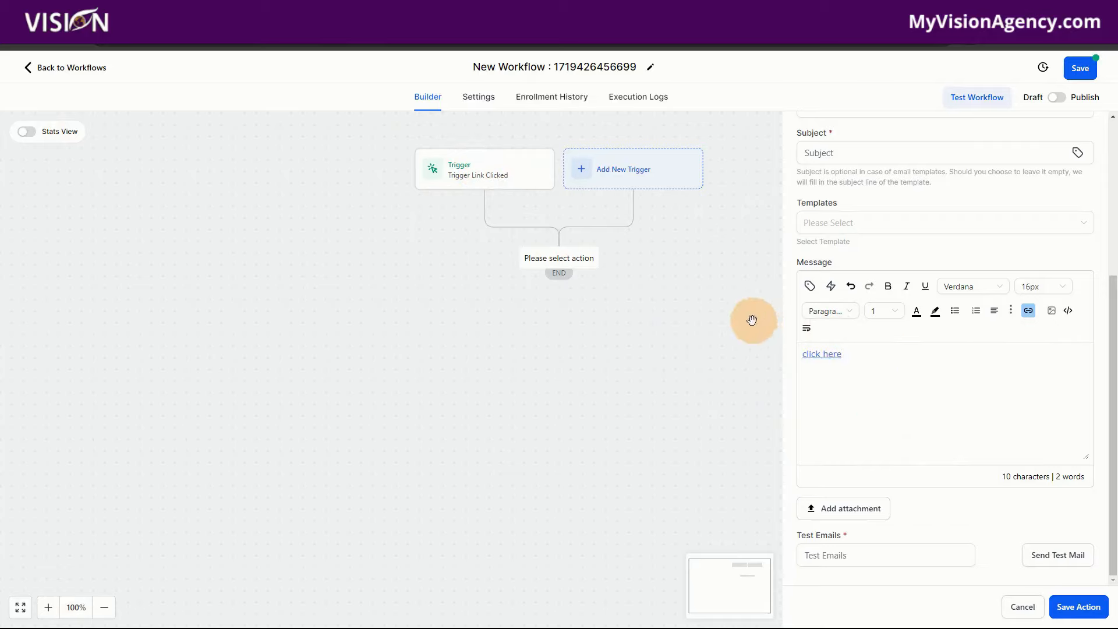
Step: Leave the workflow builder for the workflows list and discard the unsaved changes
{"action": "left_click", "coordinate": [68, 68]}
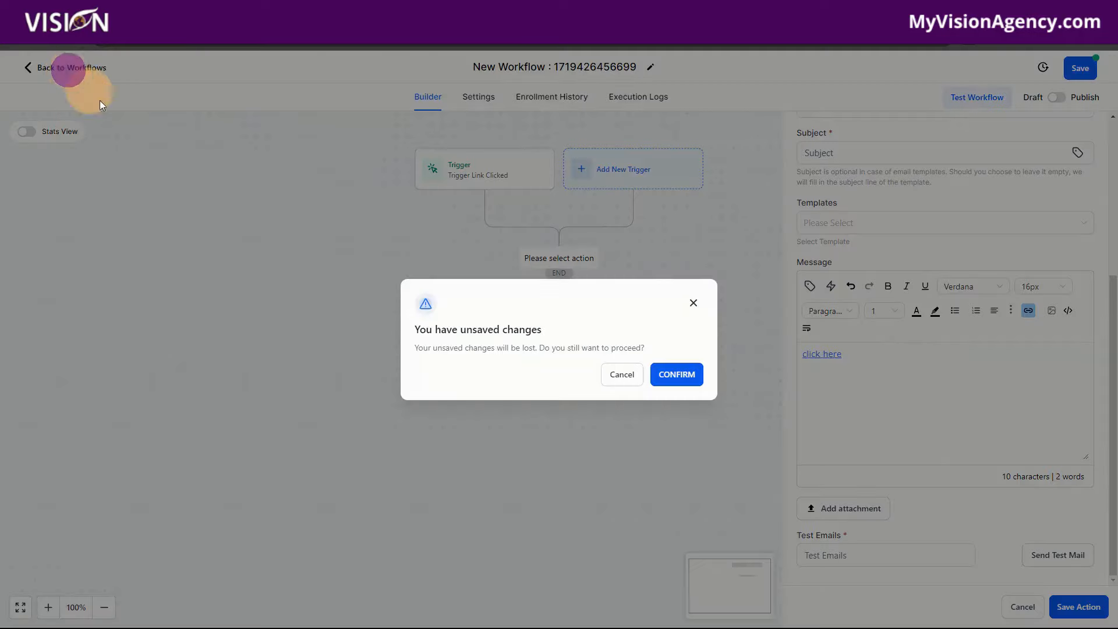
{"action": "left_click", "coordinate": [675, 374]}
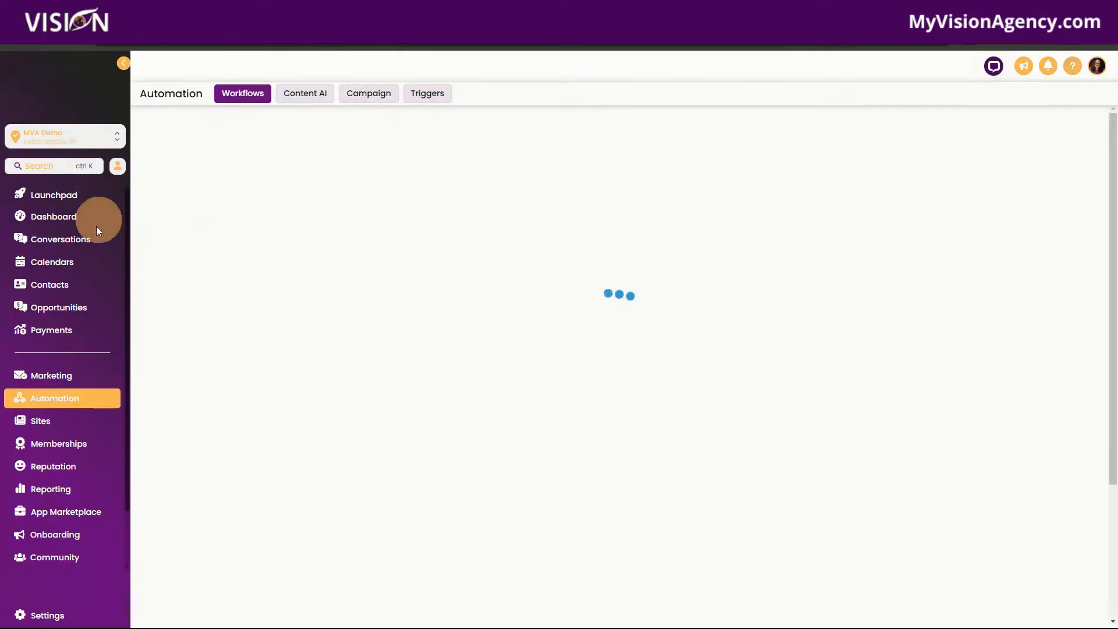
Step: Open the Analyze page for trigger links in the Marketing section
{"action": "left_click", "coordinate": [60, 375]}
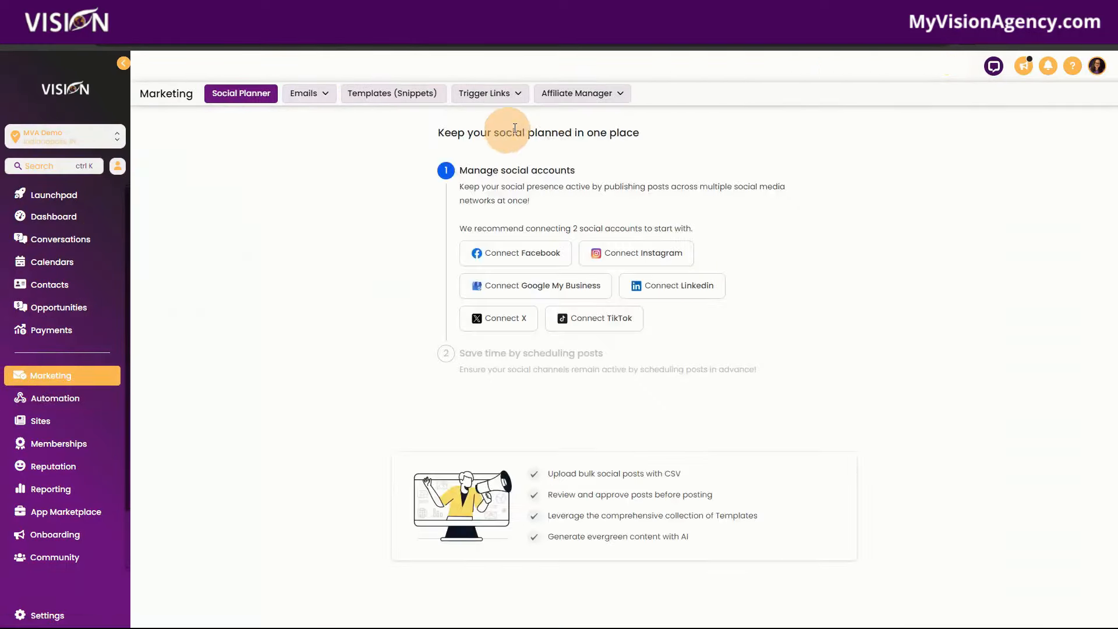
{"action": "mouse_move", "coordinate": [470, 99]}
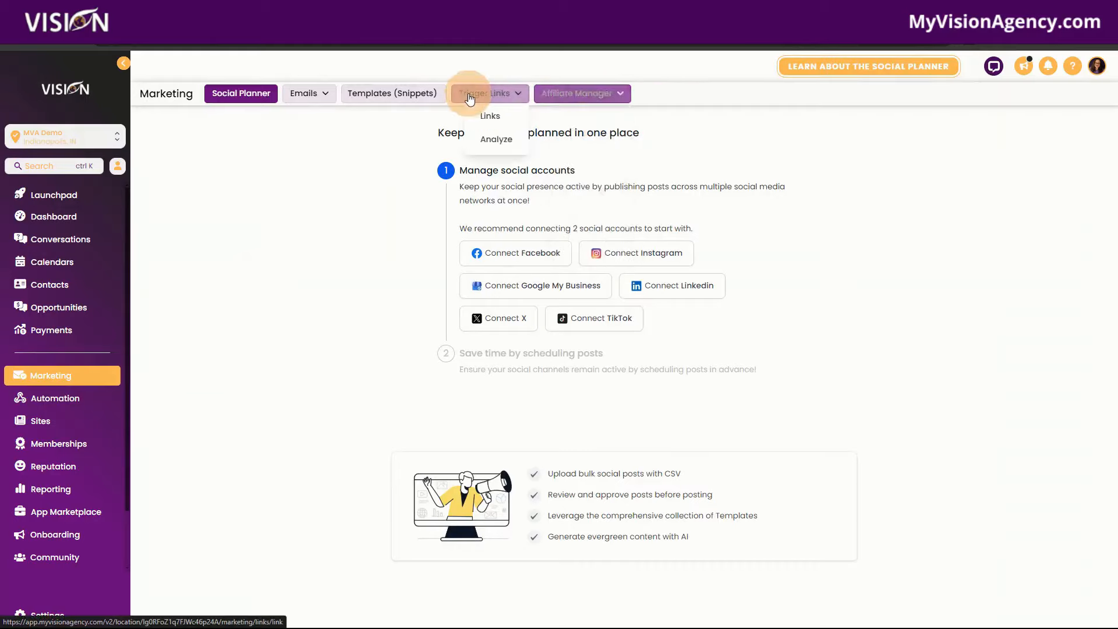
{"action": "left_click", "coordinate": [493, 140]}
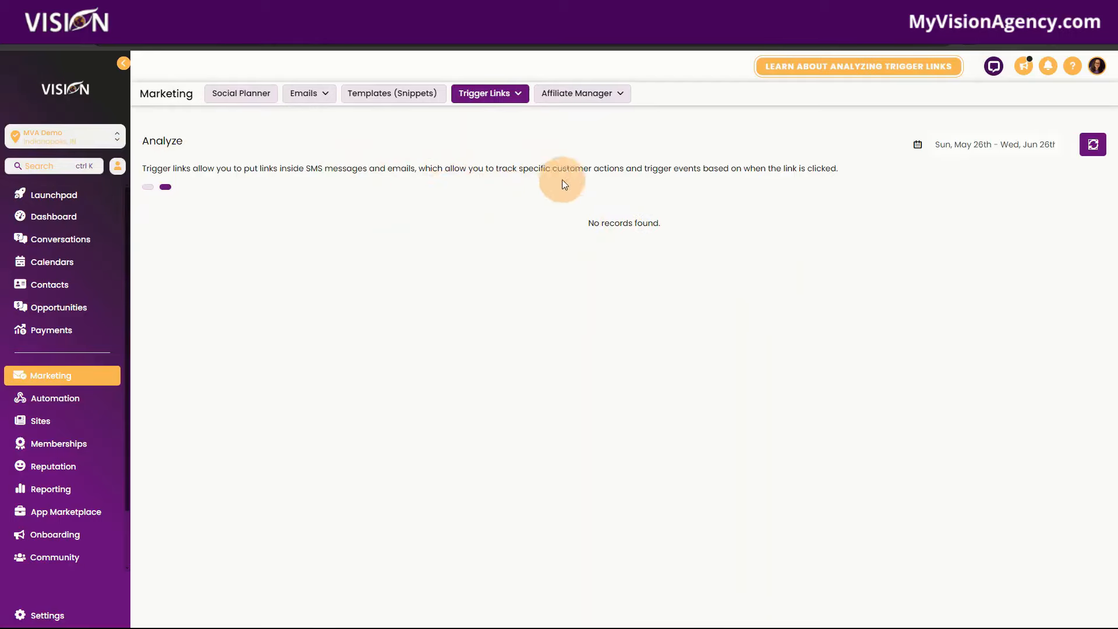
{"action": "mouse_move", "coordinate": [494, 94]}
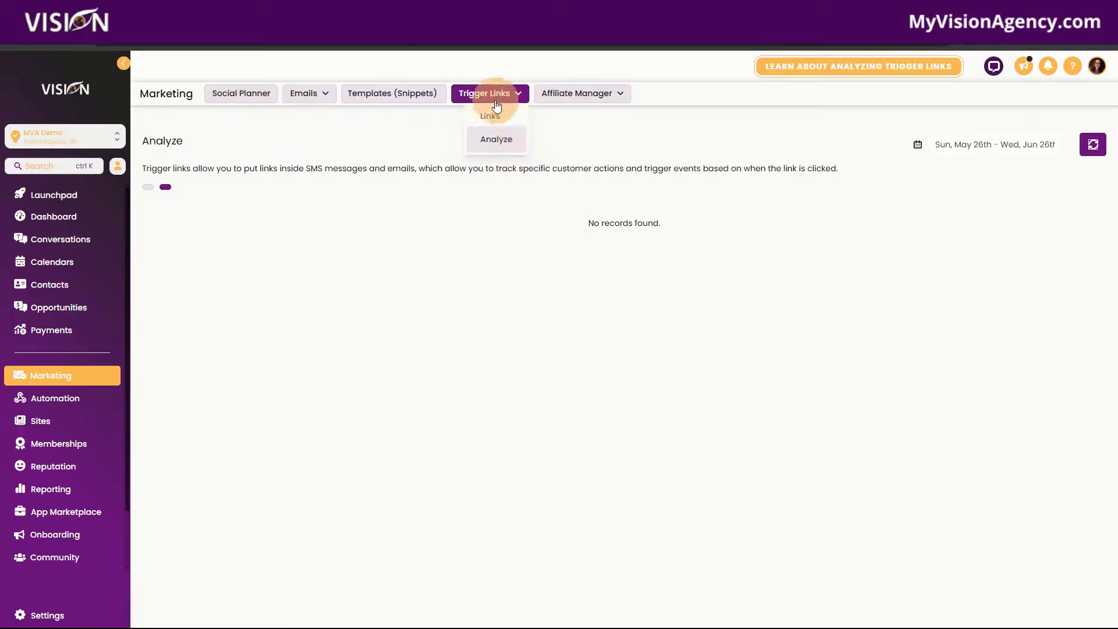
Step: Open the Affiliate Manager dashboard and look through its revenue, conversion, payout and latest commissions sections
{"action": "mouse_move", "coordinate": [601, 100]}
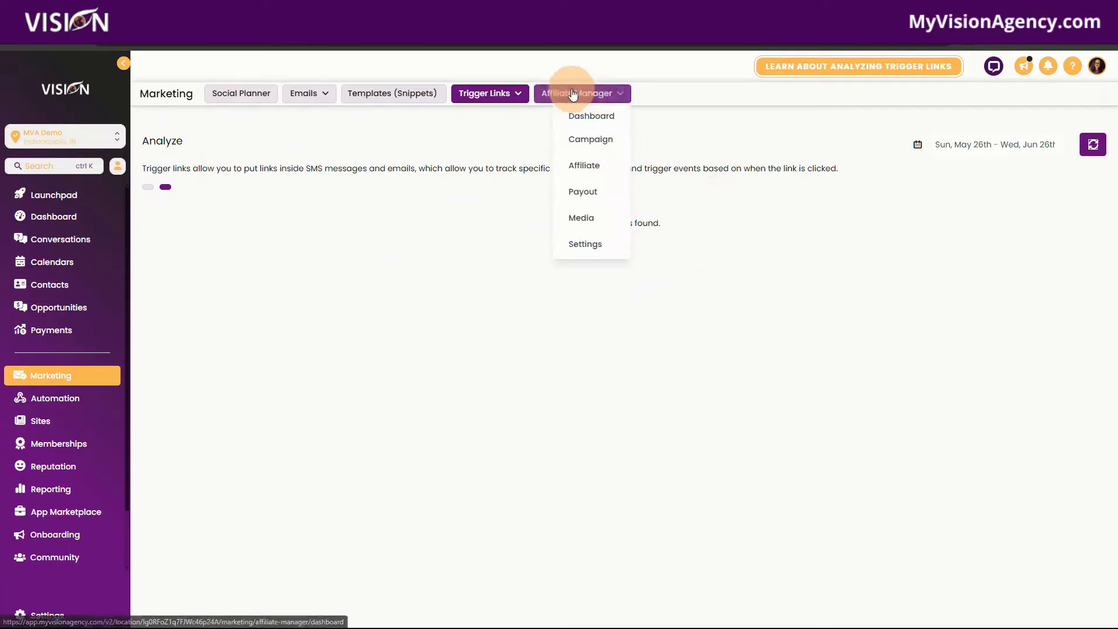
{"action": "left_click", "coordinate": [602, 114]}
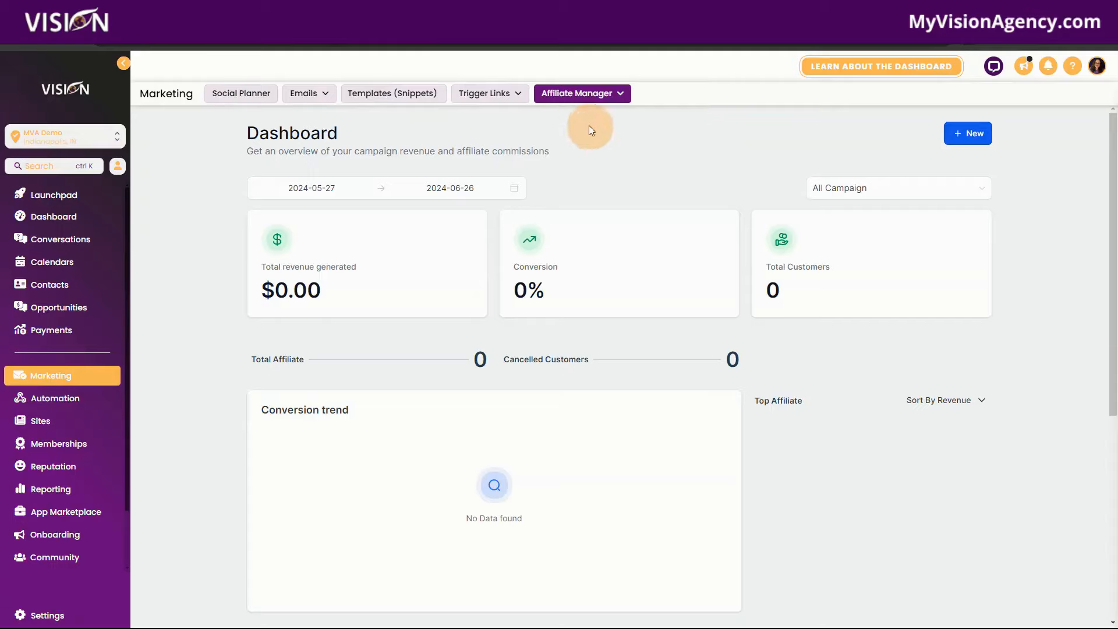
{"action": "mouse_move", "coordinate": [565, 95]}
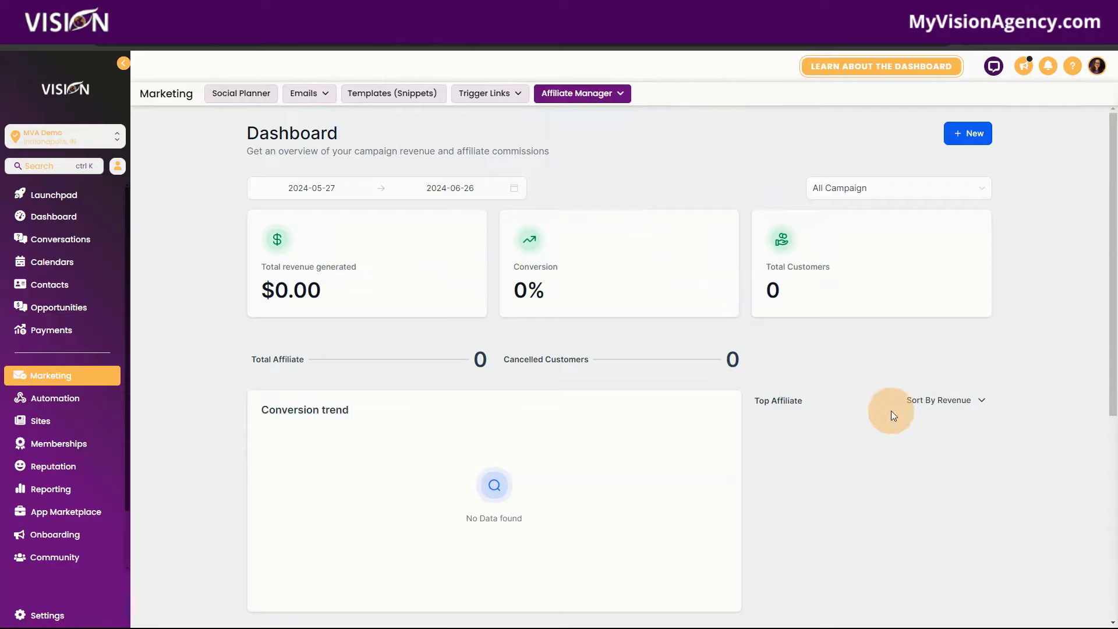
{"action": "scroll", "coordinate": [891, 410], "scroll_direction": "down", "scroll_amount": 2}
{"action": "scroll", "coordinate": [820, 388], "scroll_direction": "down", "scroll_amount": 5}
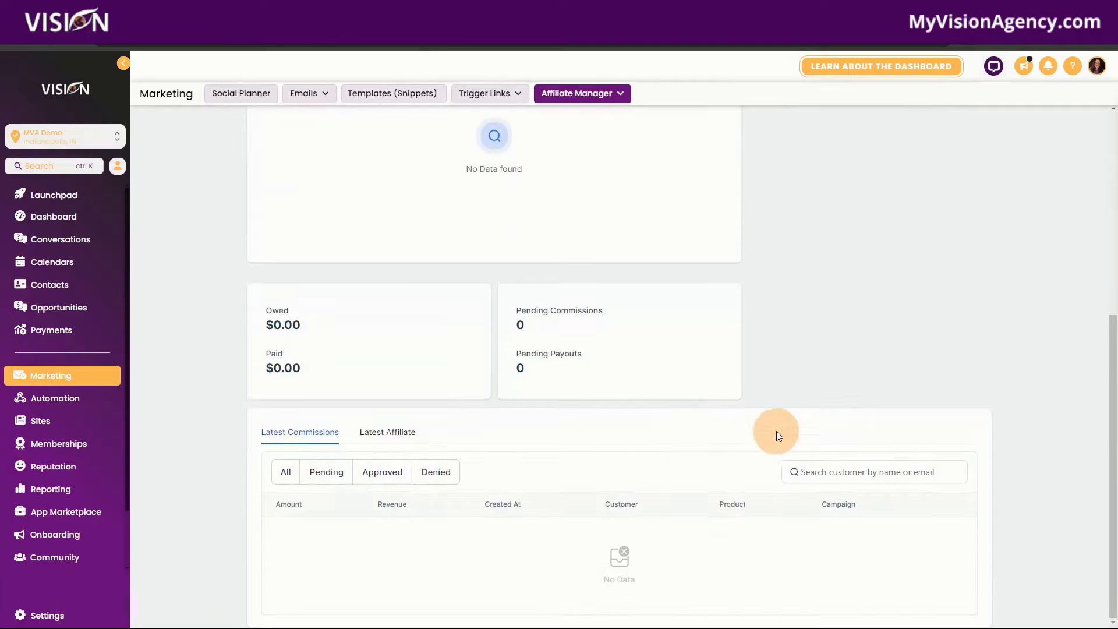
{"action": "scroll", "coordinate": [777, 433], "scroll_direction": "up", "scroll_amount": 7}
Step: Go to the Affiliate Manager campaigns and open the "A.I. ads" campaign
{"action": "left_click", "coordinate": [582, 94]}
{"action": "left_click", "coordinate": [588, 135]}
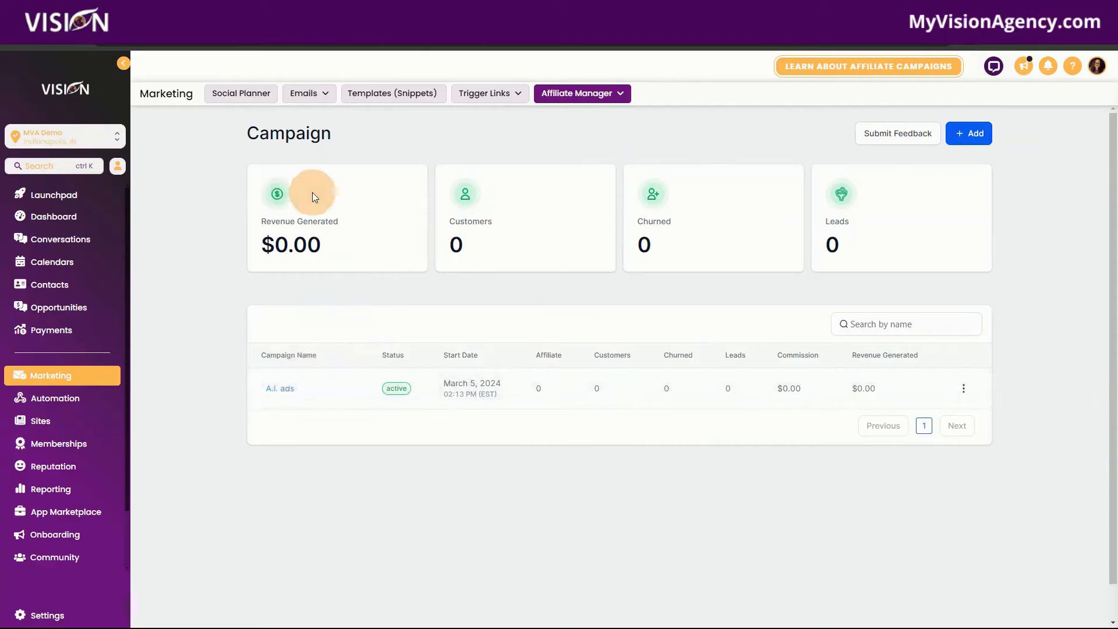
{"action": "left_click", "coordinate": [281, 389]}
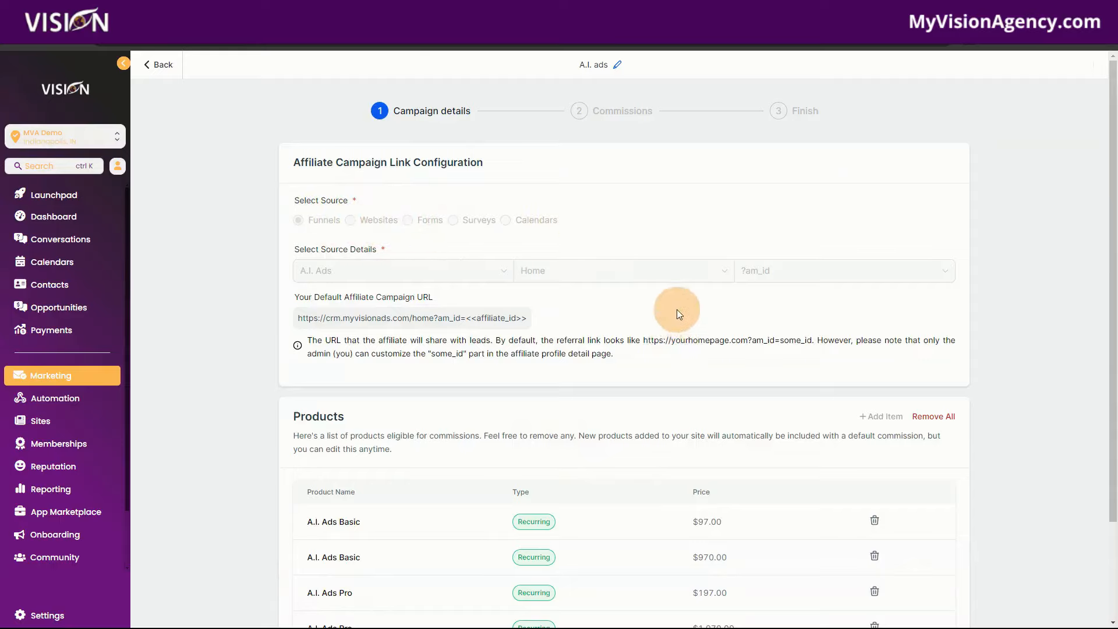
Step: Examine the default affiliate campaign URL, its base address and affiliate ID placeholder, and the products eligible for commissions
{"action": "scroll", "coordinate": [524, 314], "scroll_direction": "down", "scroll_amount": 2}
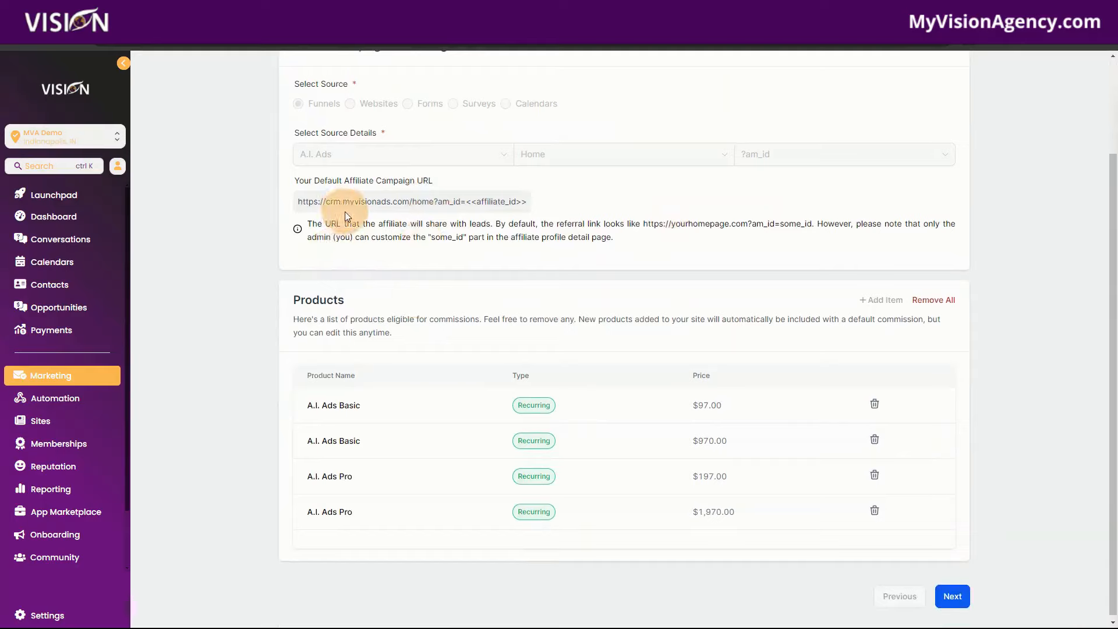
{"action": "left_click_drag", "start_coordinate": [299, 201], "coordinate": [576, 209]}
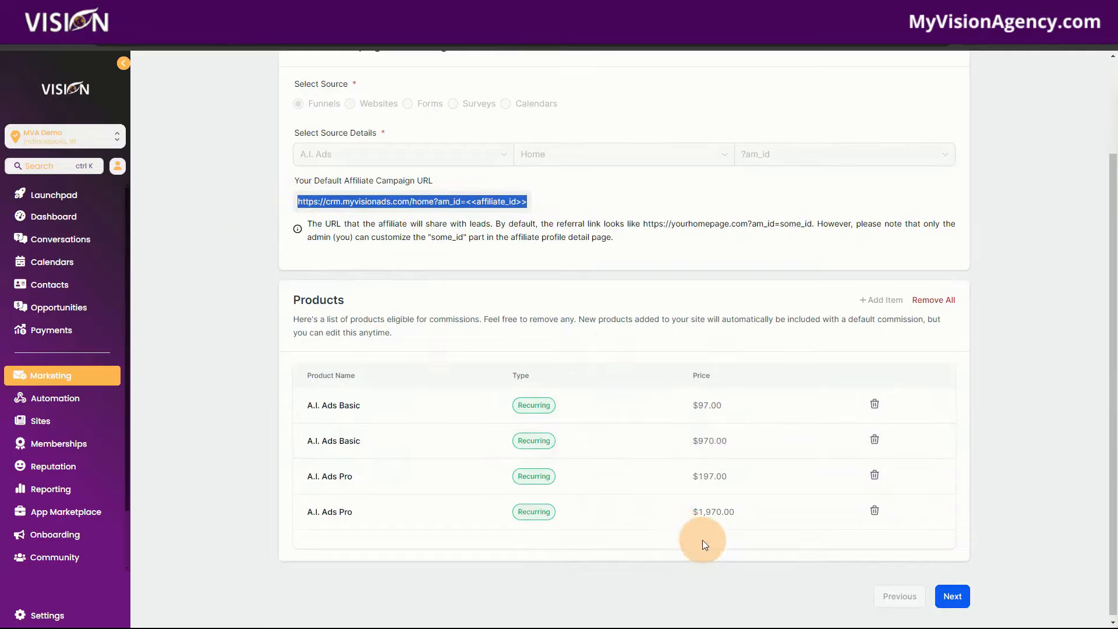
{"action": "scroll", "coordinate": [599, 424], "scroll_direction": "up", "scroll_amount": 2}
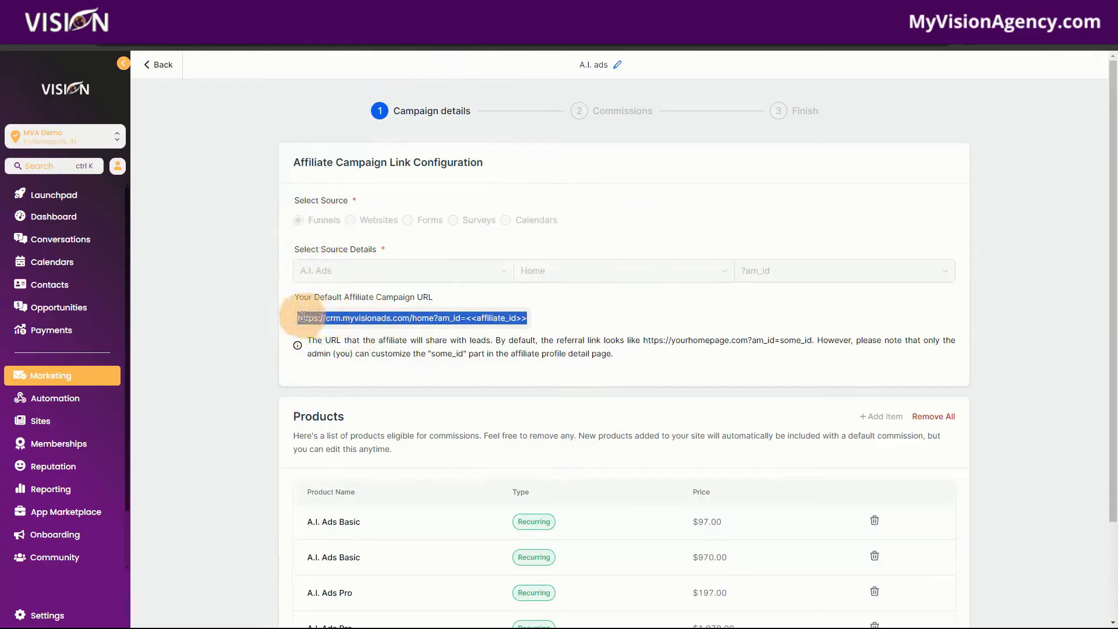
{"action": "left_click_drag", "start_coordinate": [301, 317], "coordinate": [434, 328]}
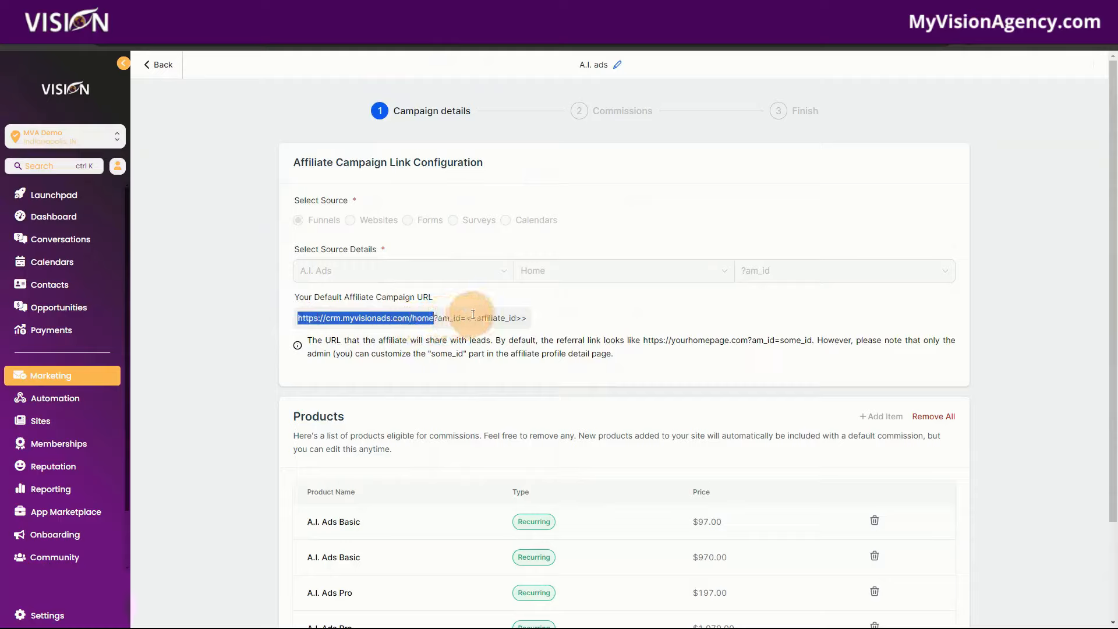
{"action": "left_click_drag", "start_coordinate": [465, 318], "coordinate": [529, 324]}
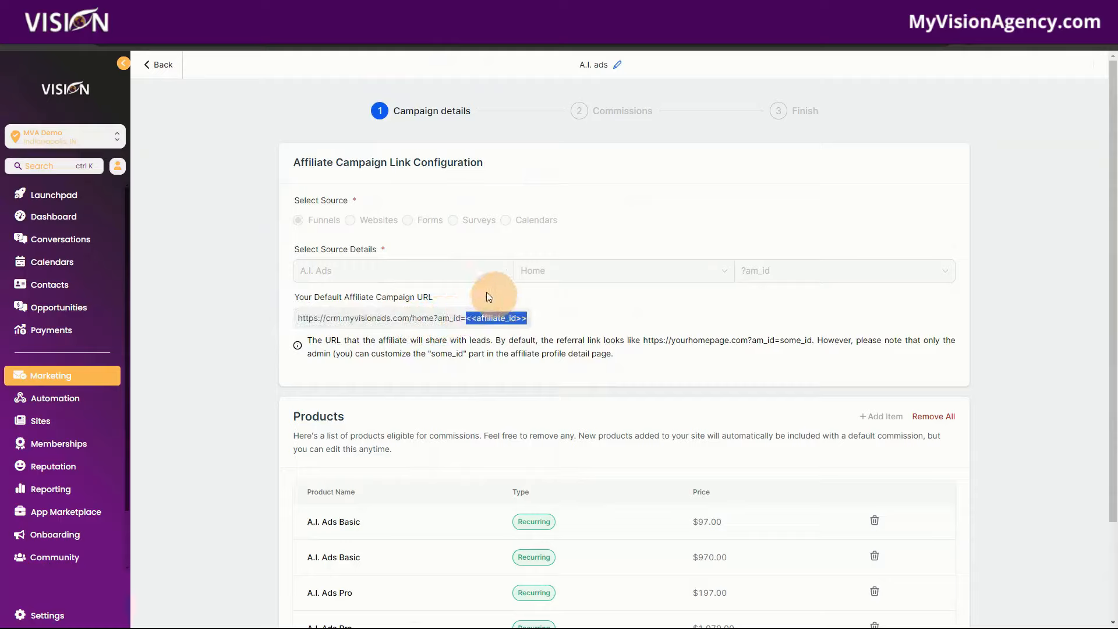
{"action": "scroll", "coordinate": [586, 403], "scroll_direction": "down", "scroll_amount": 2}
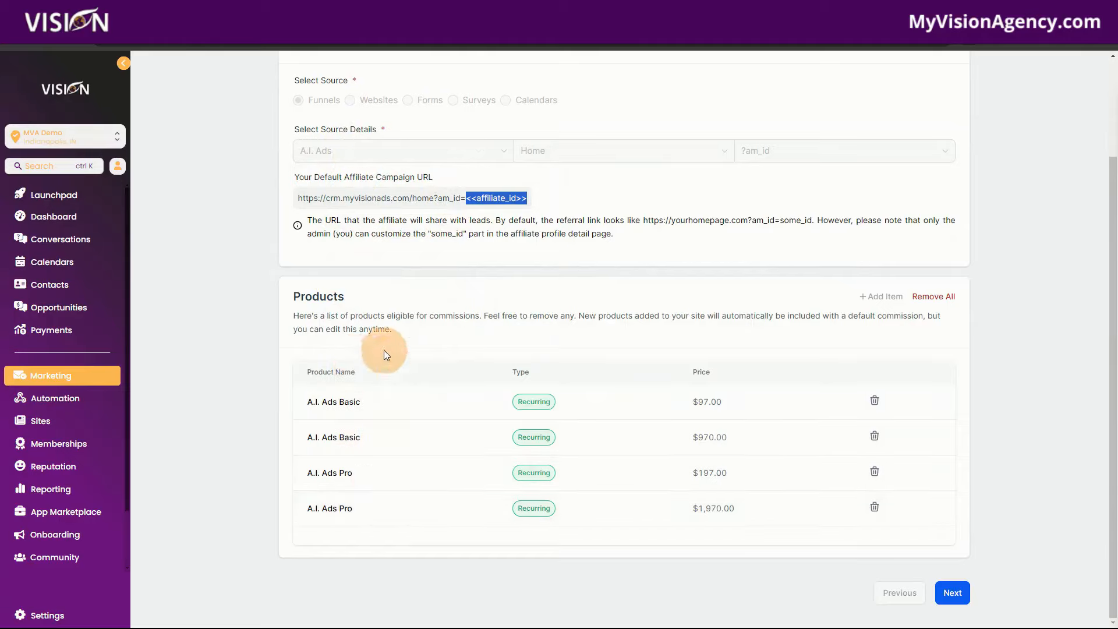
{"action": "scroll", "coordinate": [431, 561], "scroll_direction": "up", "scroll_amount": 2}
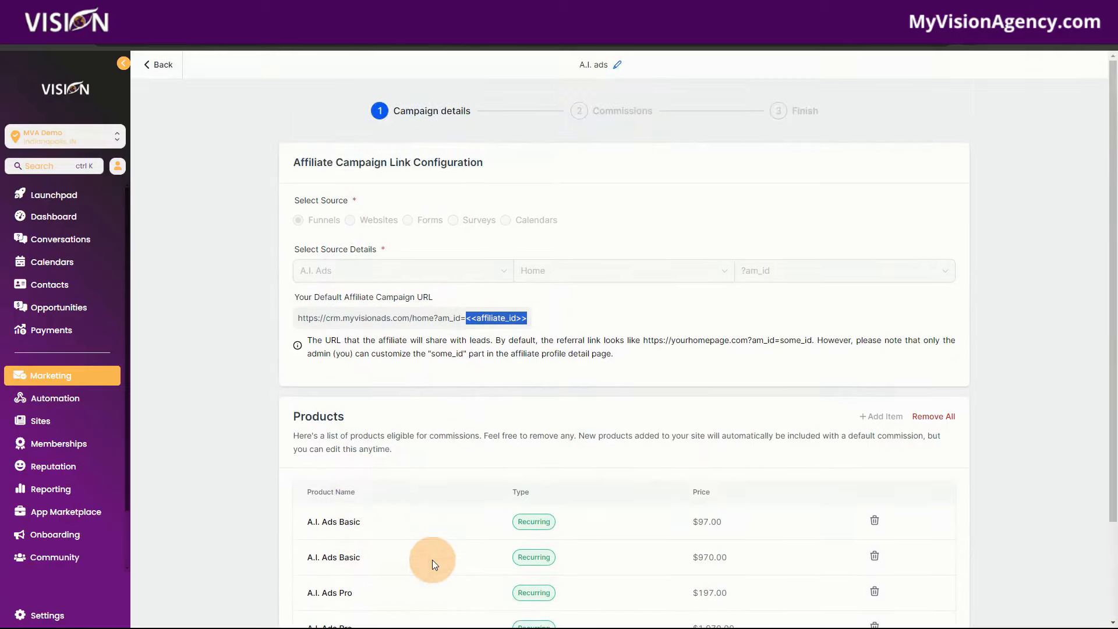
Step: Continue to the campaign's commissions and look at the default commission types and the per-product commission settings without changing them
{"action": "scroll", "coordinate": [1024, 477], "scroll_direction": "down", "scroll_amount": 2}
{"action": "left_click", "coordinate": [958, 591]}
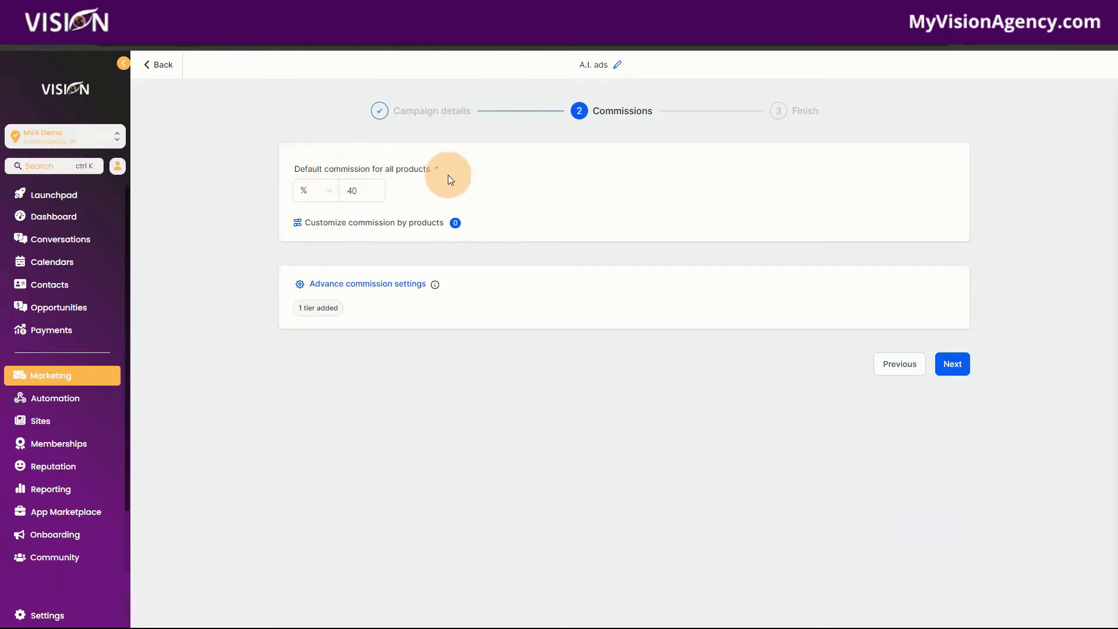
{"action": "left_click", "coordinate": [367, 193]}
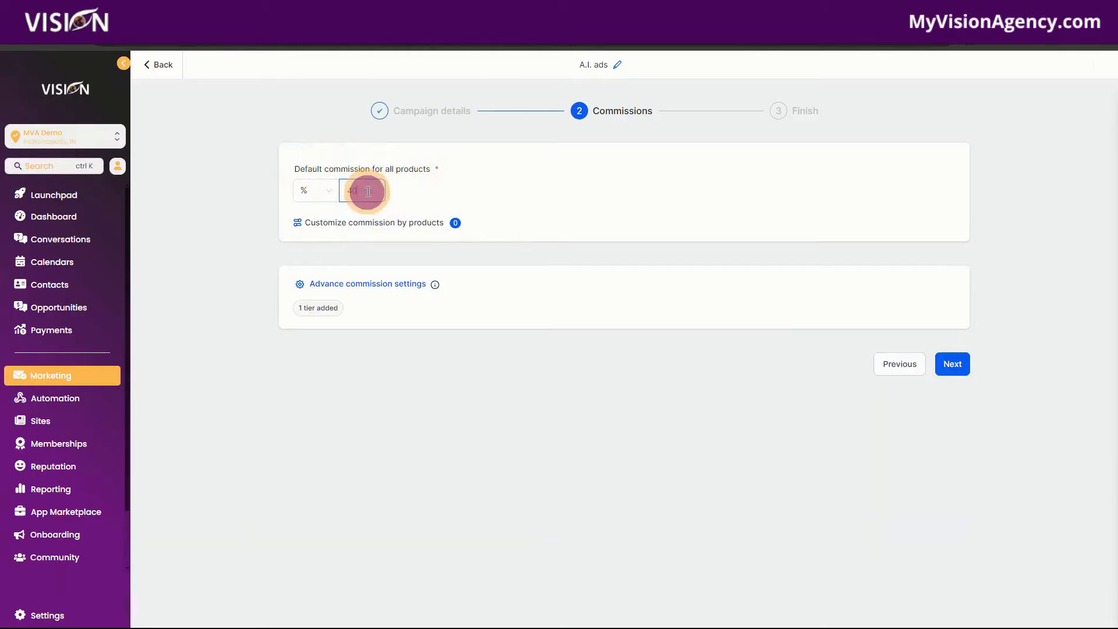
{"action": "left_click", "coordinate": [323, 191]}
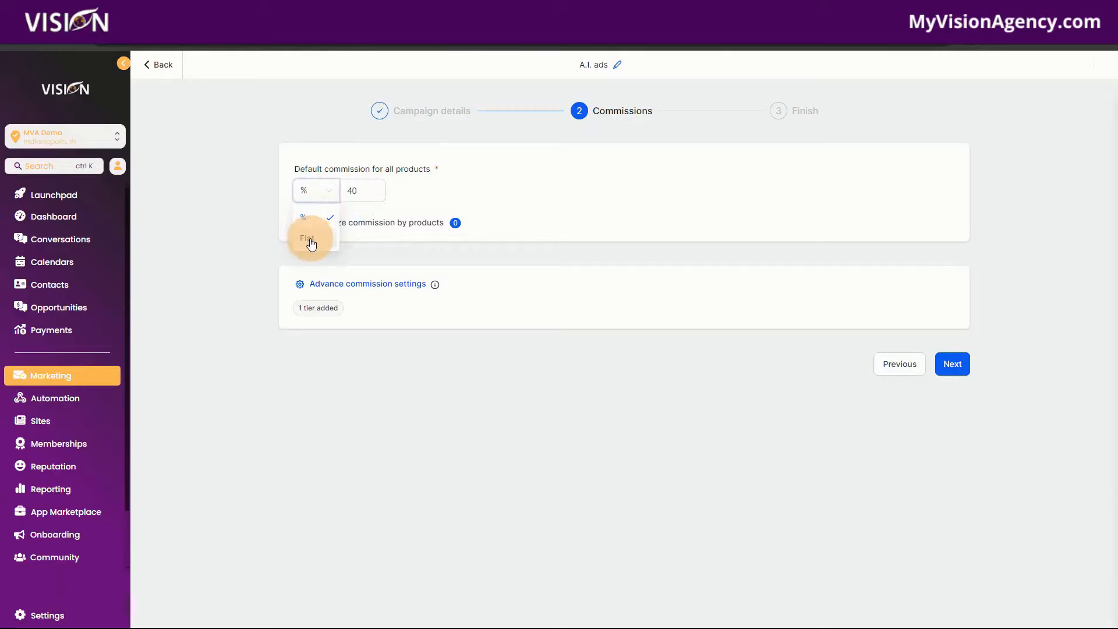
{"action": "left_click", "coordinate": [419, 192]}
{"action": "left_click", "coordinate": [338, 224]}
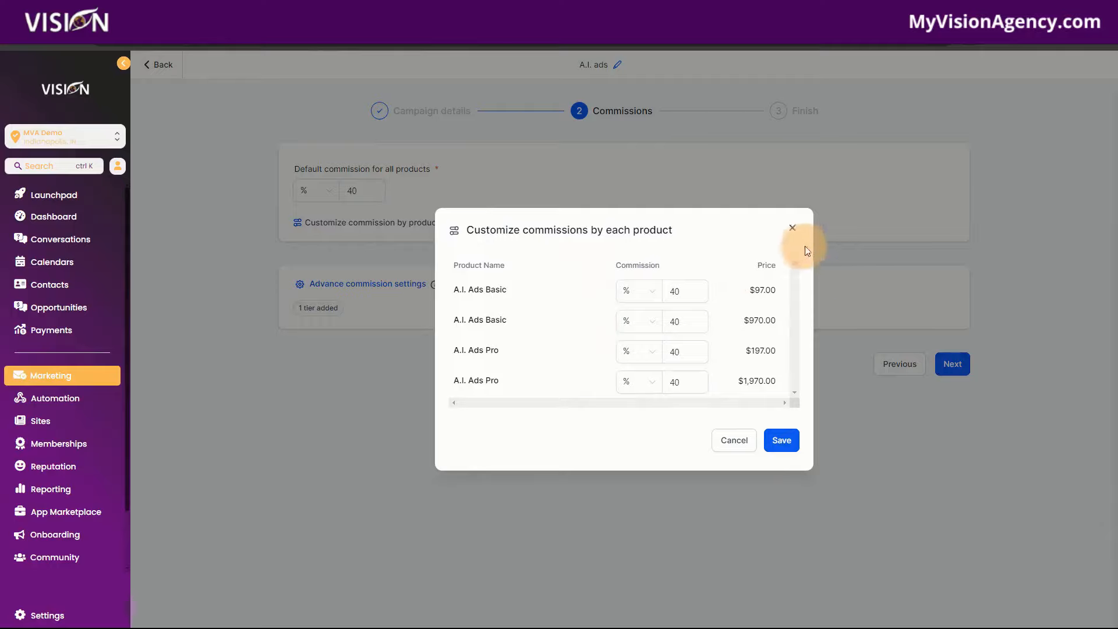
{"action": "left_click", "coordinate": [793, 227]}
Step: Look at the number-of-tiers options in the advanced commission settings and cancel without changing them
{"action": "left_click", "coordinate": [341, 285]}
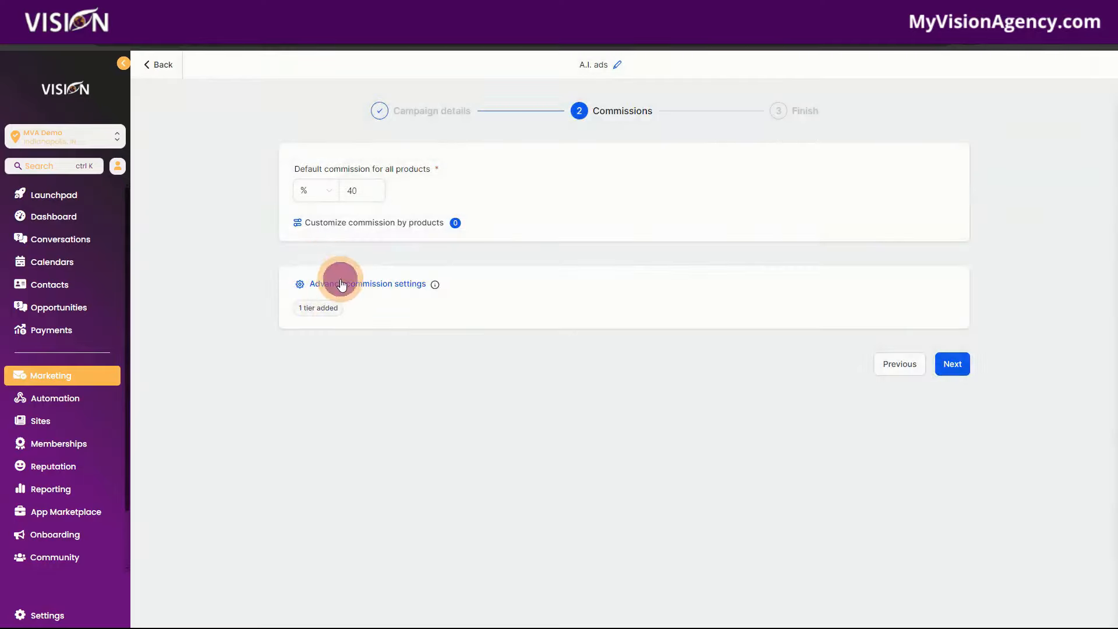
{"action": "left_click", "coordinate": [579, 319]}
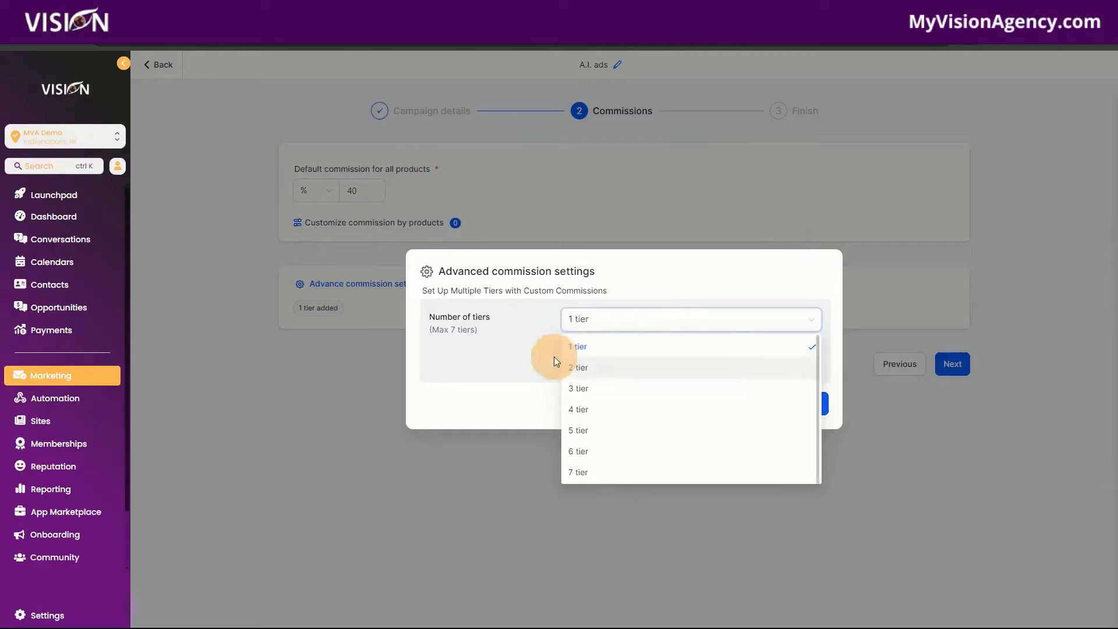
{"action": "left_click", "coordinate": [538, 358]}
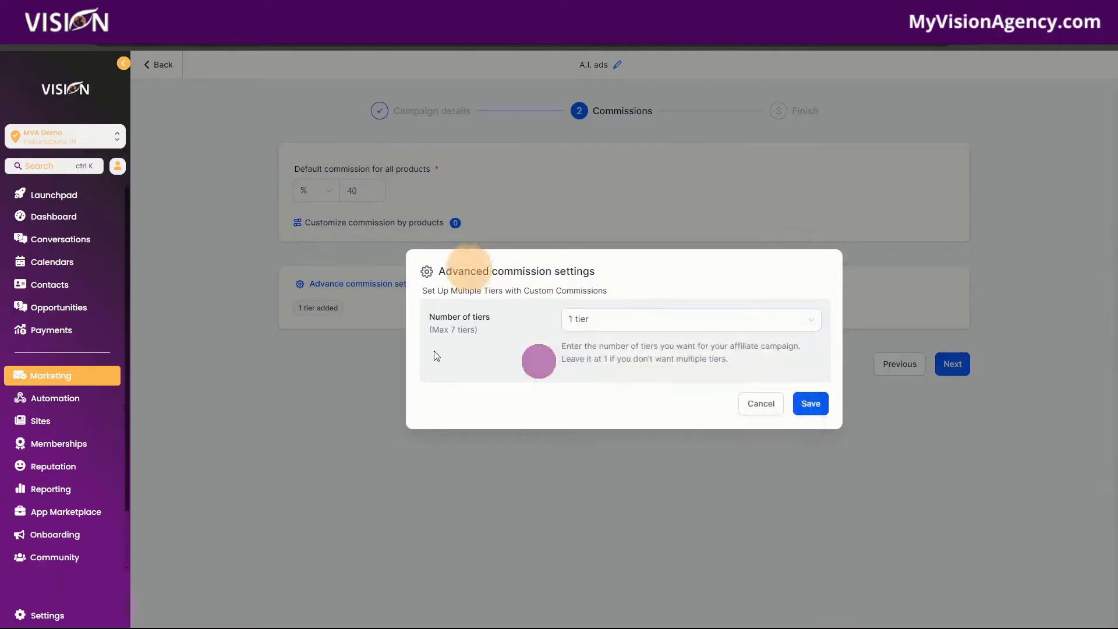
{"action": "left_click", "coordinate": [757, 401]}
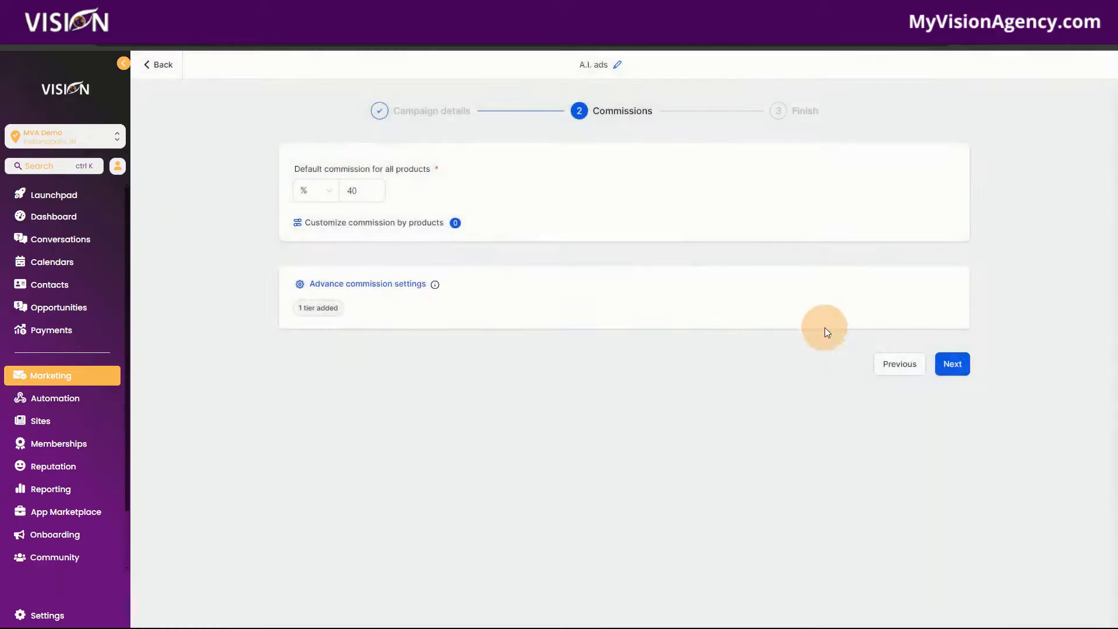
Step: Continue to the campaign's Finish stage, expand the additional settings and set the cookie life to 89 days
{"action": "left_click", "coordinate": [949, 364]}
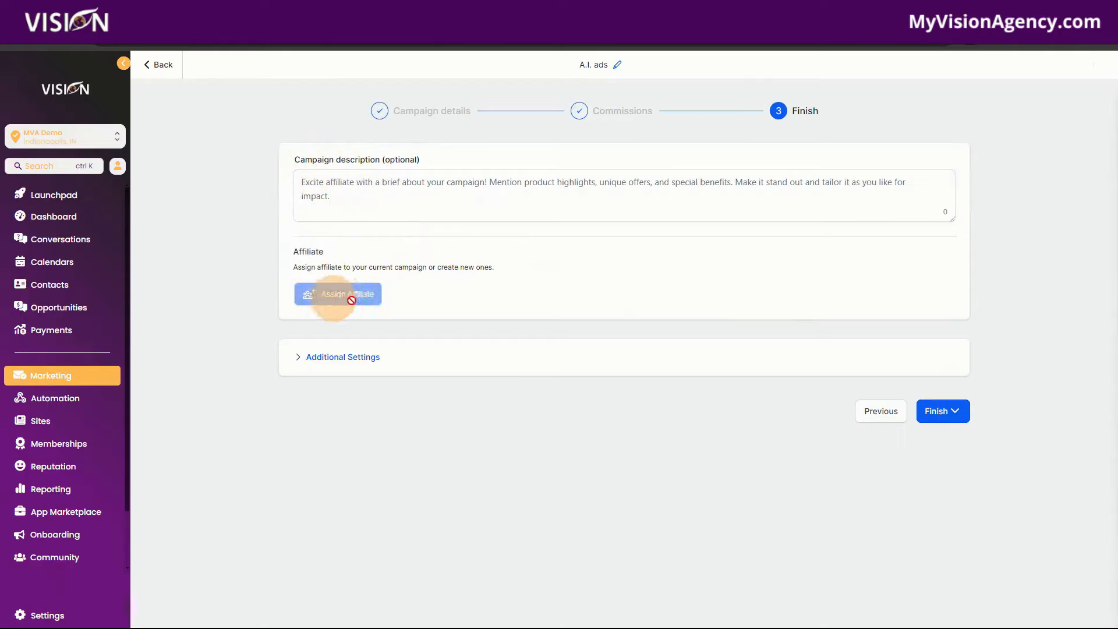
{"action": "left_click", "coordinate": [358, 358]}
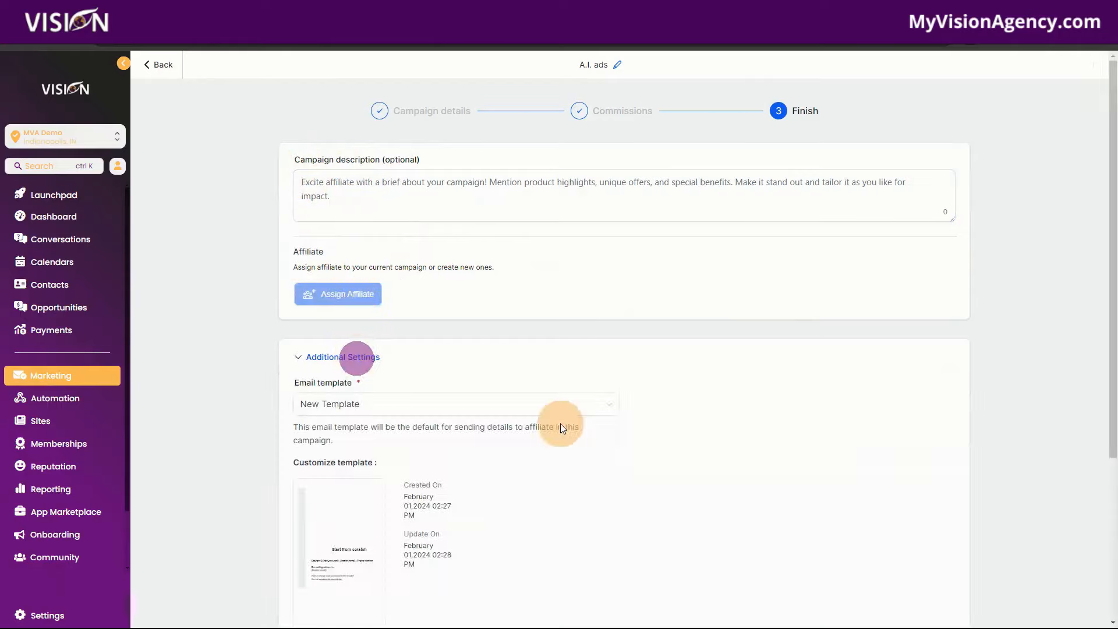
{"action": "scroll", "coordinate": [630, 434], "scroll_direction": "down", "scroll_amount": 4}
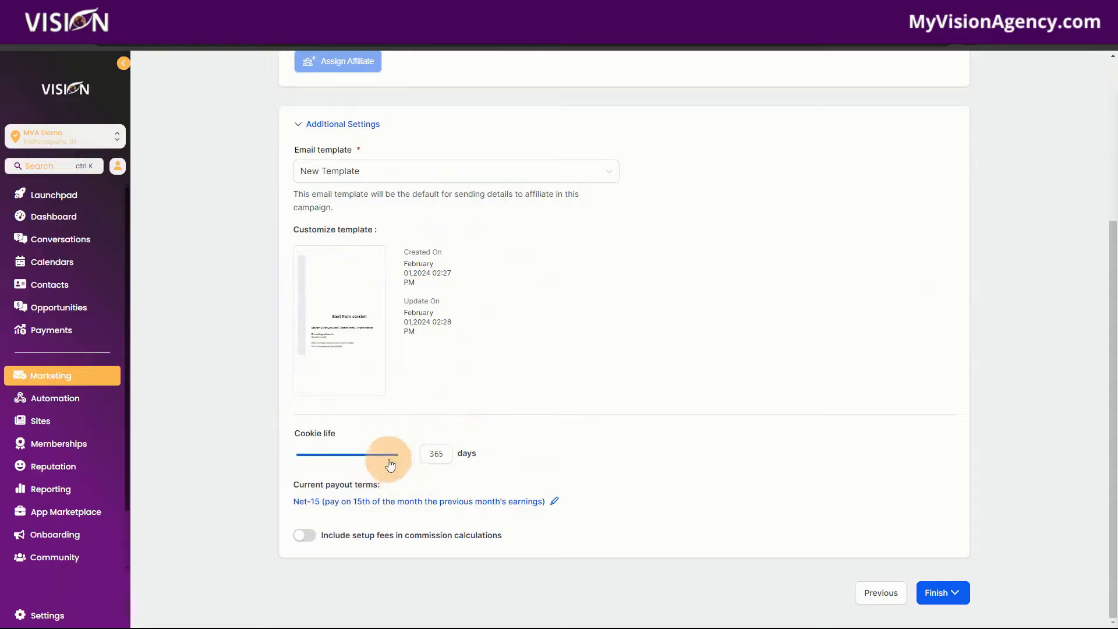
{"action": "left_click_drag", "start_coordinate": [398, 455], "coordinate": [328, 460]}
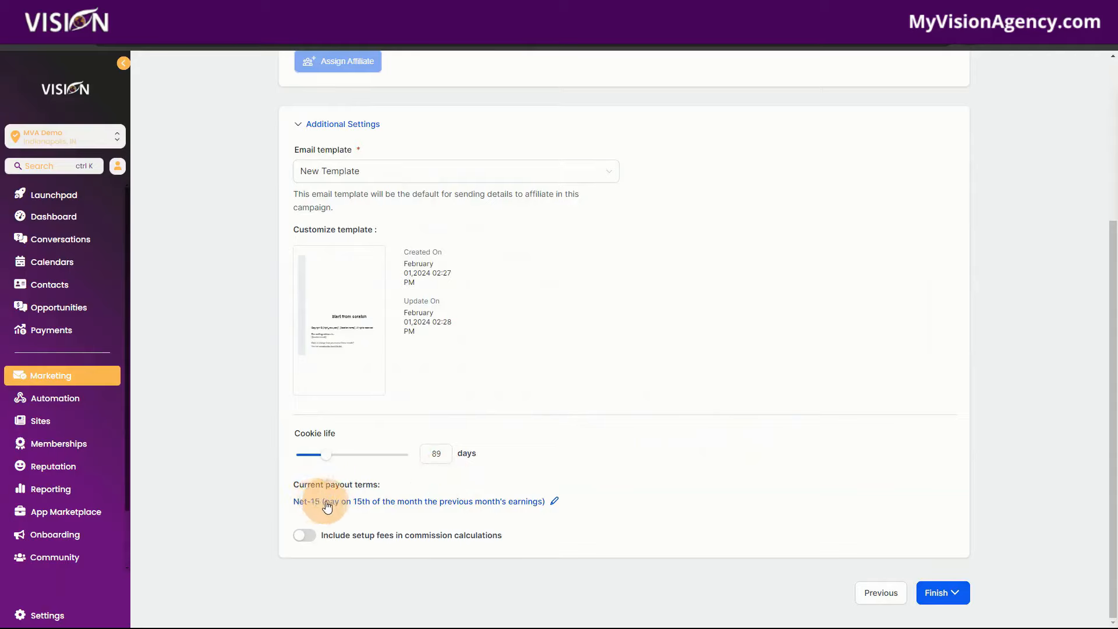
Step: View the available payout terms, and switch the inclusion of setup fees in commission calculations on and back off
{"action": "left_click", "coordinate": [556, 502]}
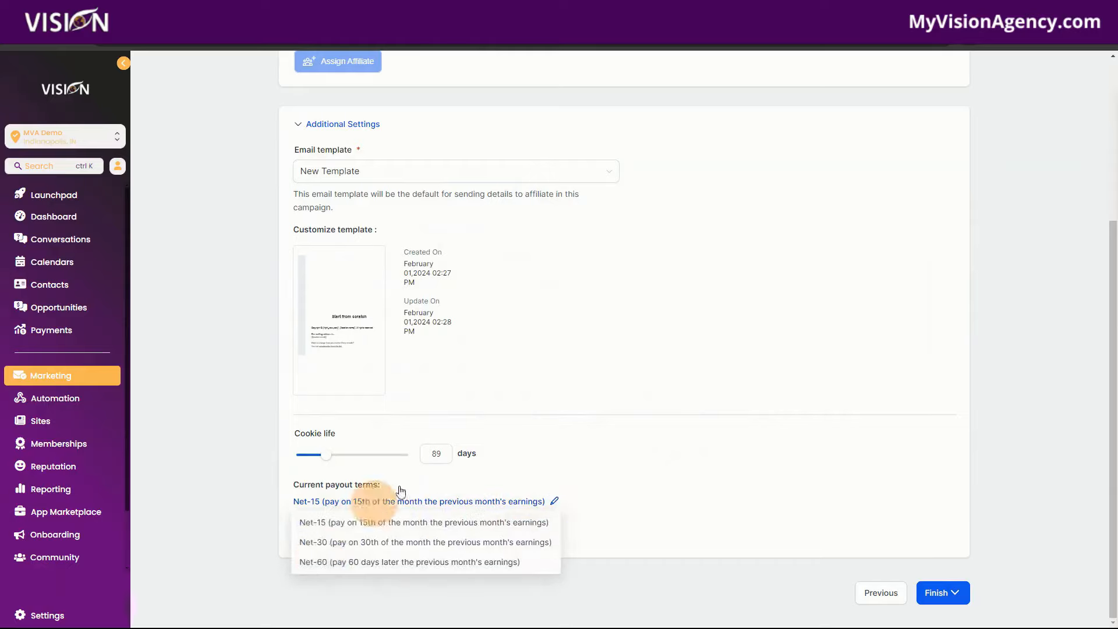
{"action": "left_click", "coordinate": [560, 386]}
{"action": "left_click", "coordinate": [307, 535]}
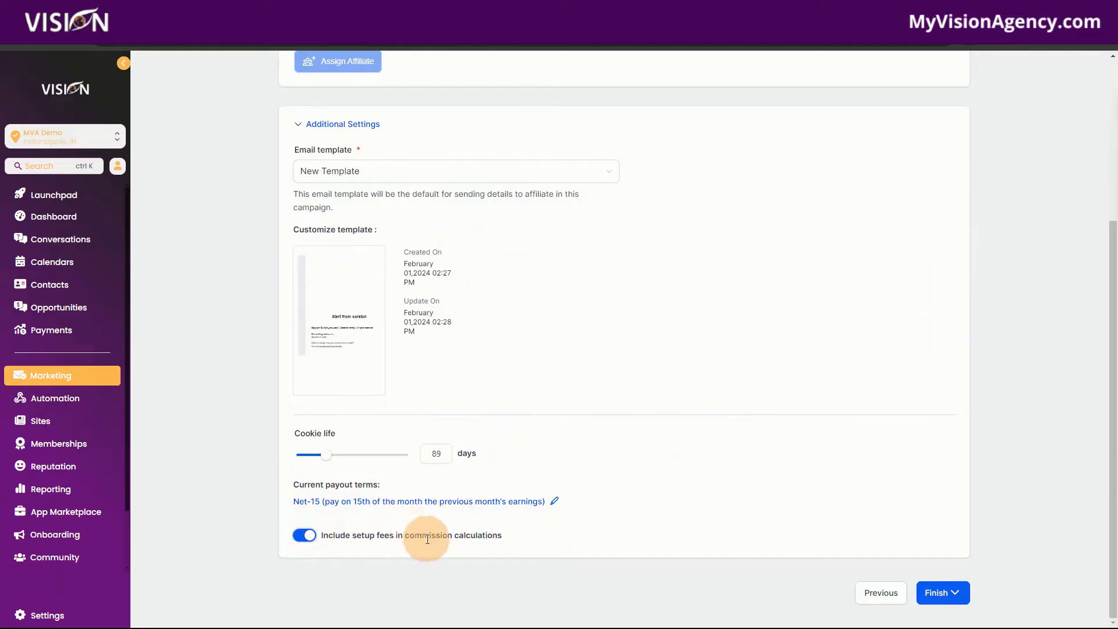
{"action": "left_click", "coordinate": [324, 535]}
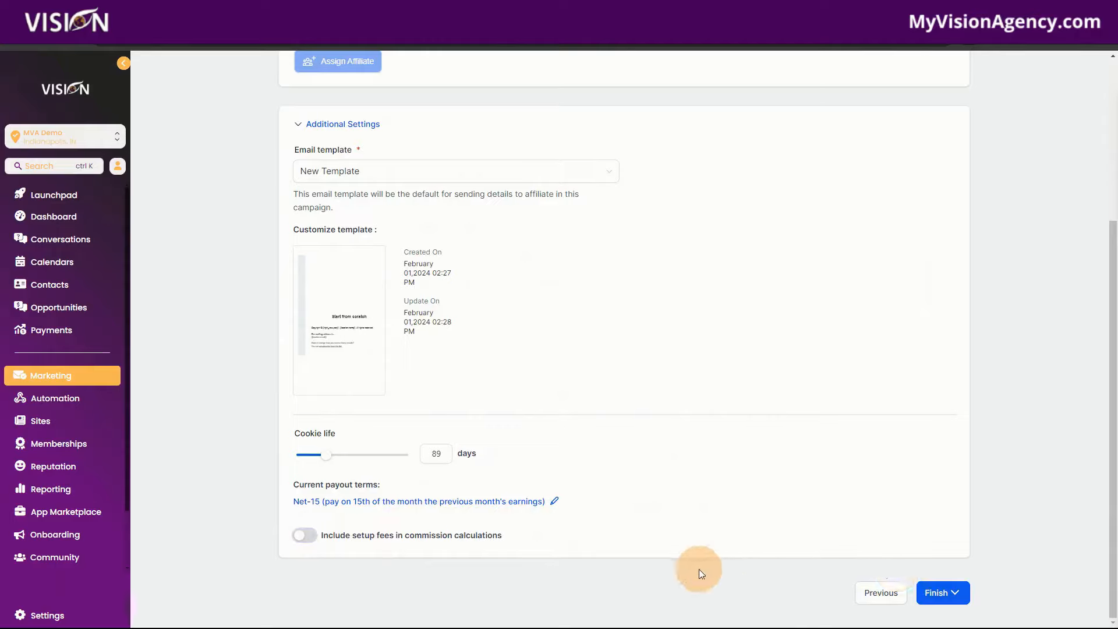
Step: View the options for finishing the campaign, and return to the campaign list without publishing or saving a draft
{"action": "left_click", "coordinate": [961, 592]}
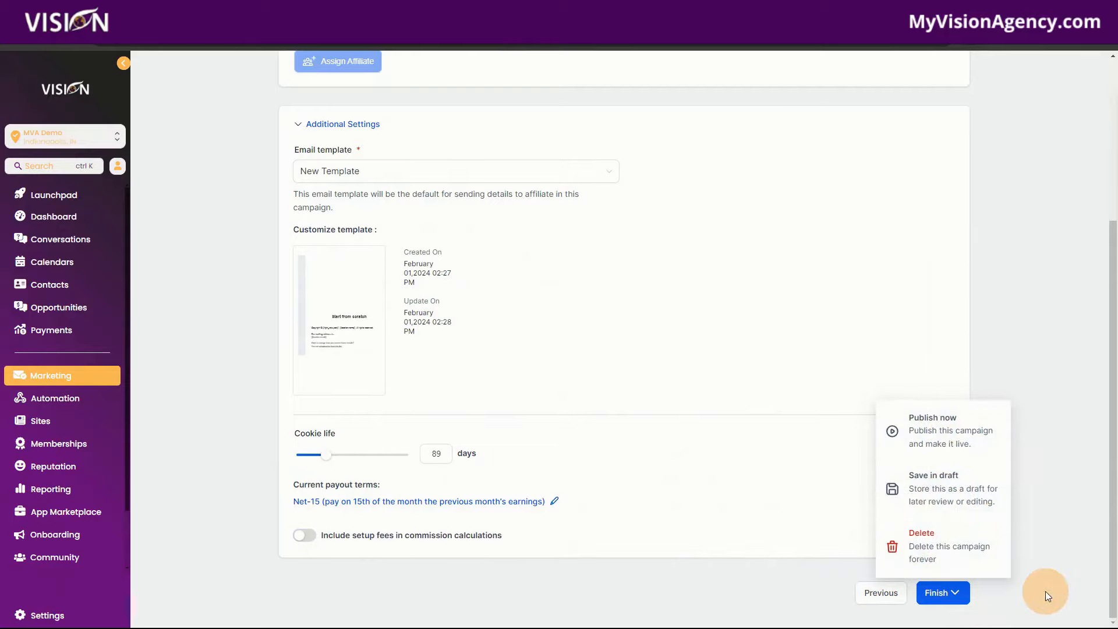
{"action": "scroll", "coordinate": [1001, 530], "scroll_direction": "up", "scroll_amount": 4}
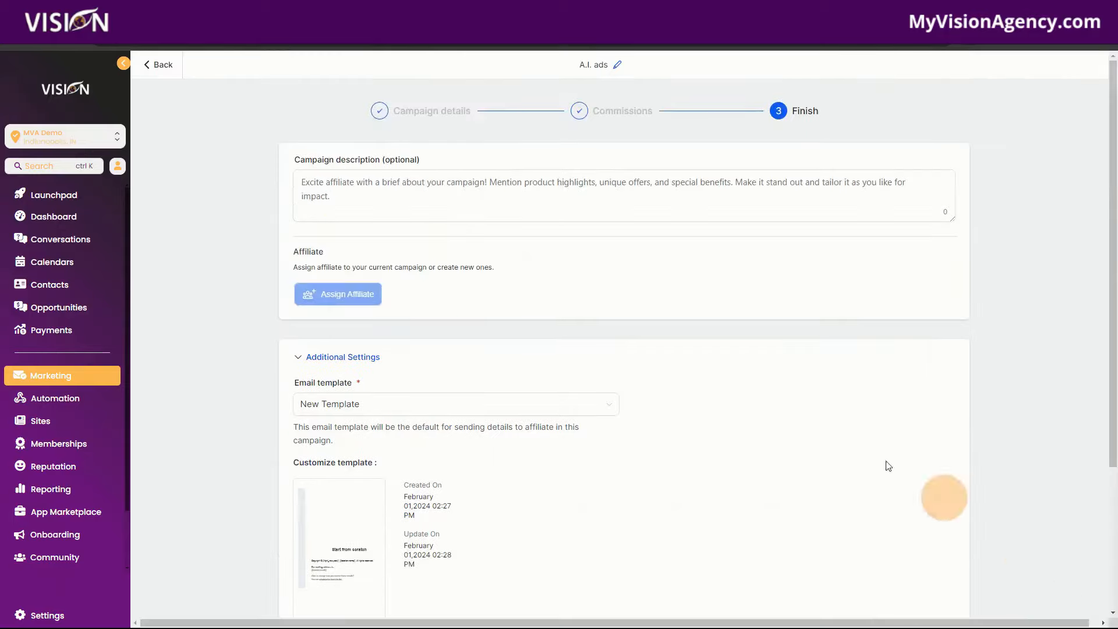
{"action": "left_click", "coordinate": [164, 68]}
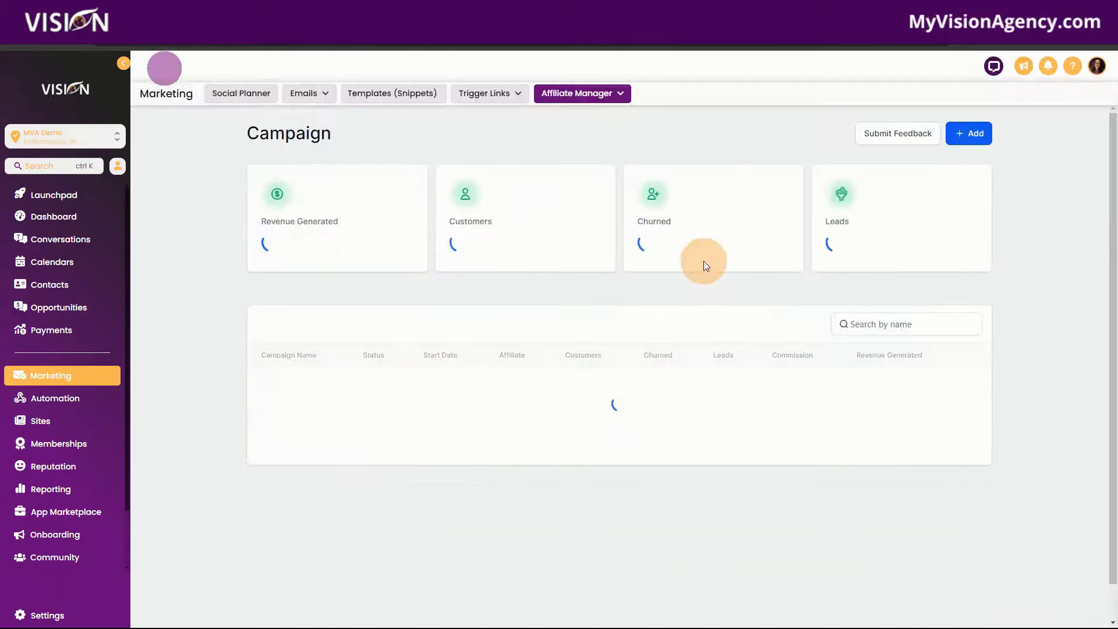
Step: Open the Affiliate Manager's list of affiliates and look it over
{"action": "left_click", "coordinate": [581, 93]}
{"action": "left_click", "coordinate": [584, 164]}
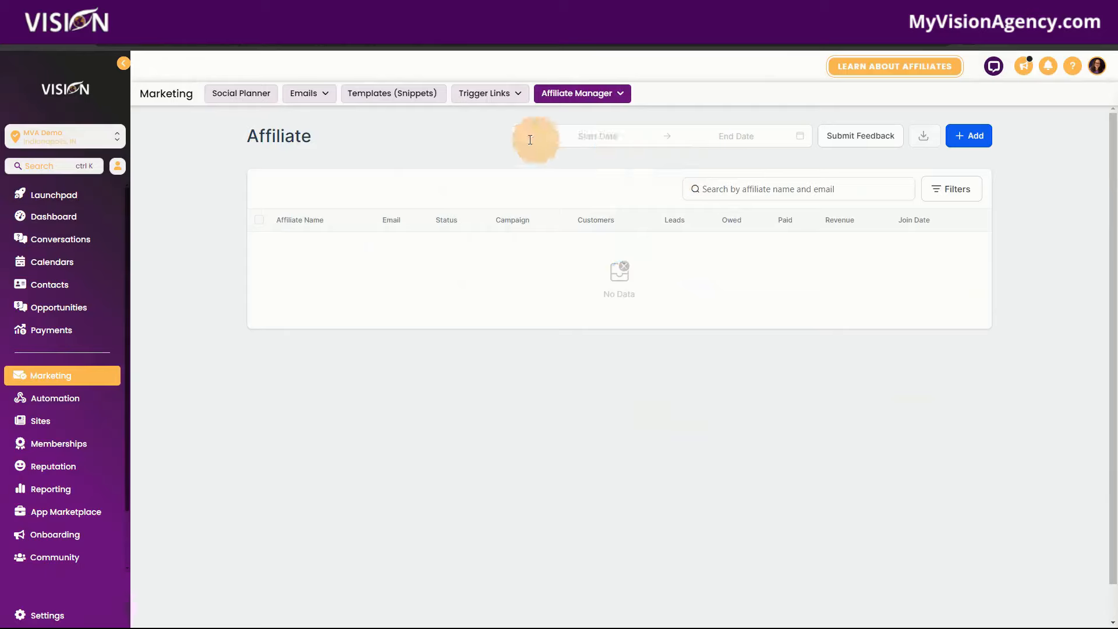
{"action": "left_click", "coordinate": [587, 96]}
{"action": "left_click", "coordinate": [559, 169]}
Step: View the affiliate Payout page with its payout status categories, and open the Media page for branding files shared with affiliates
{"action": "mouse_move", "coordinate": [585, 96]}
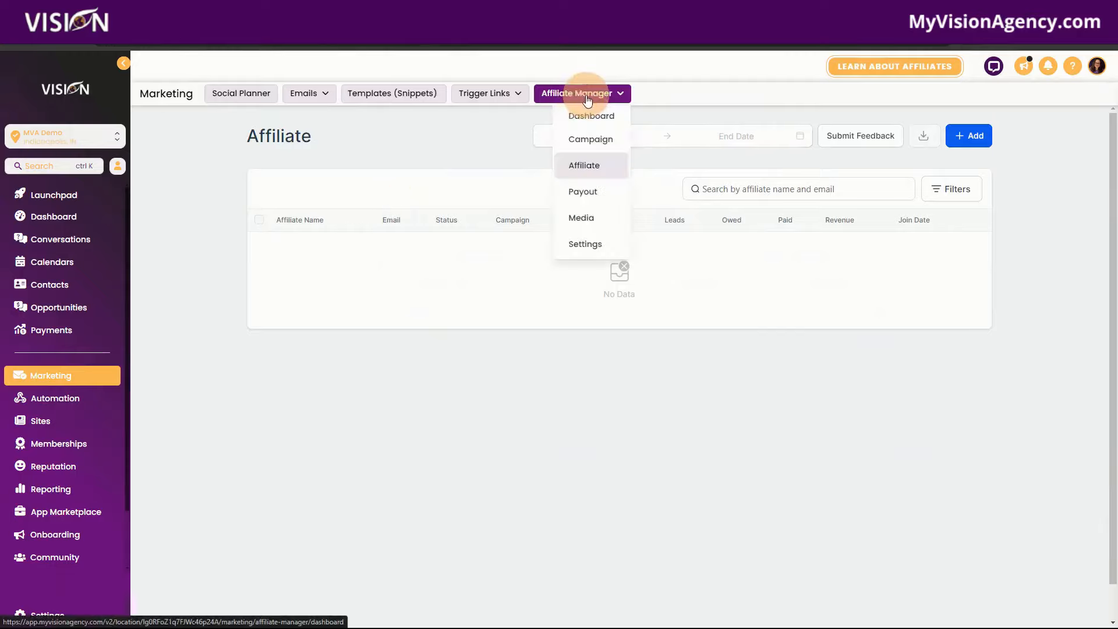
{"action": "left_click", "coordinate": [583, 195]}
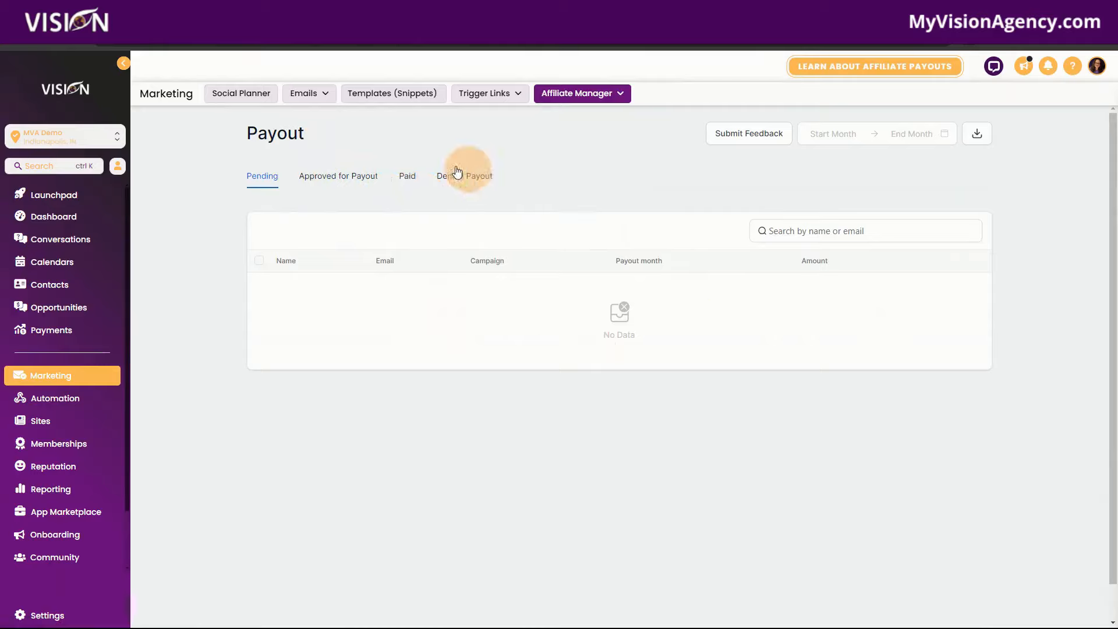
{"action": "mouse_move", "coordinate": [553, 94]}
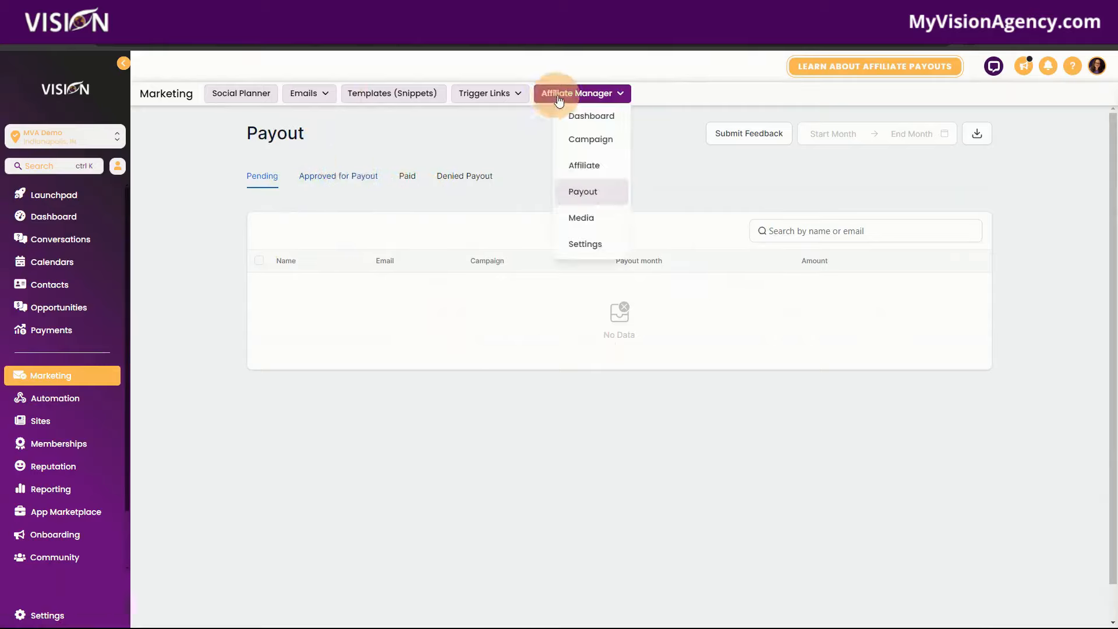
{"action": "left_click", "coordinate": [602, 225]}
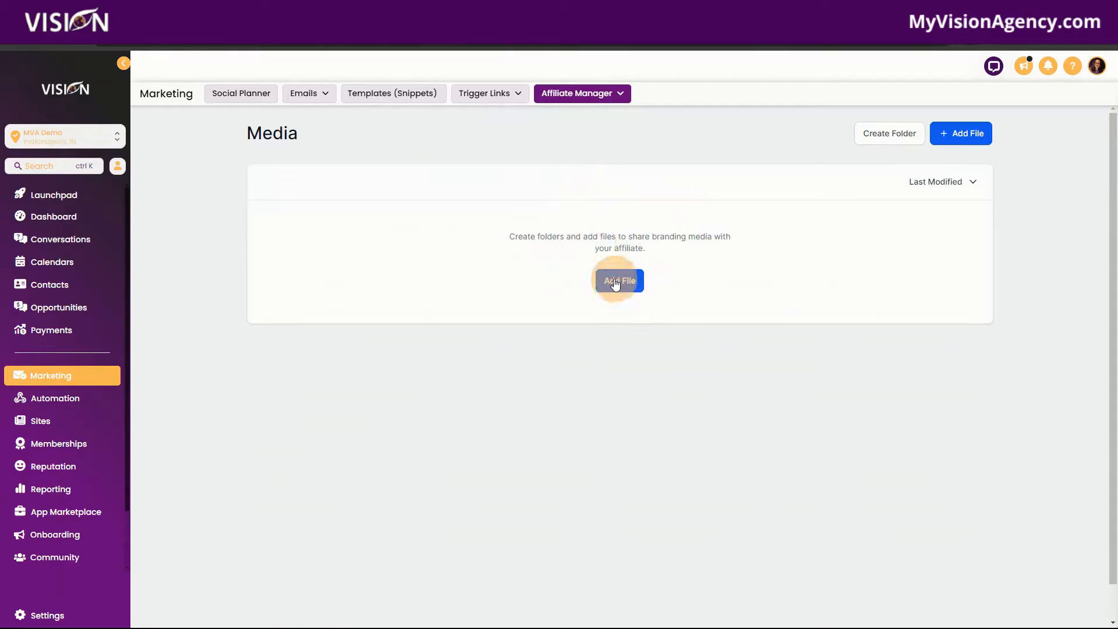
Step: Open the Affiliate Manager settings and review the default campaign settings, from the welcome email template to the sub-affiliate signup page option
{"action": "left_click", "coordinate": [597, 95]}
{"action": "left_click", "coordinate": [589, 244]}
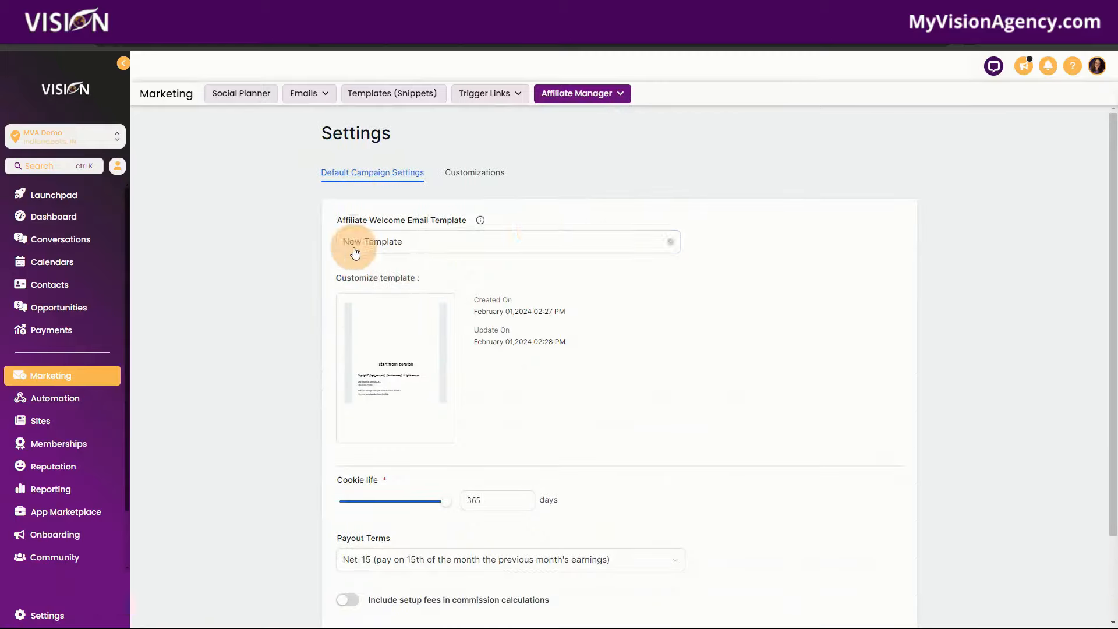
{"action": "scroll", "coordinate": [678, 419], "scroll_direction": "down", "scroll_amount": 3}
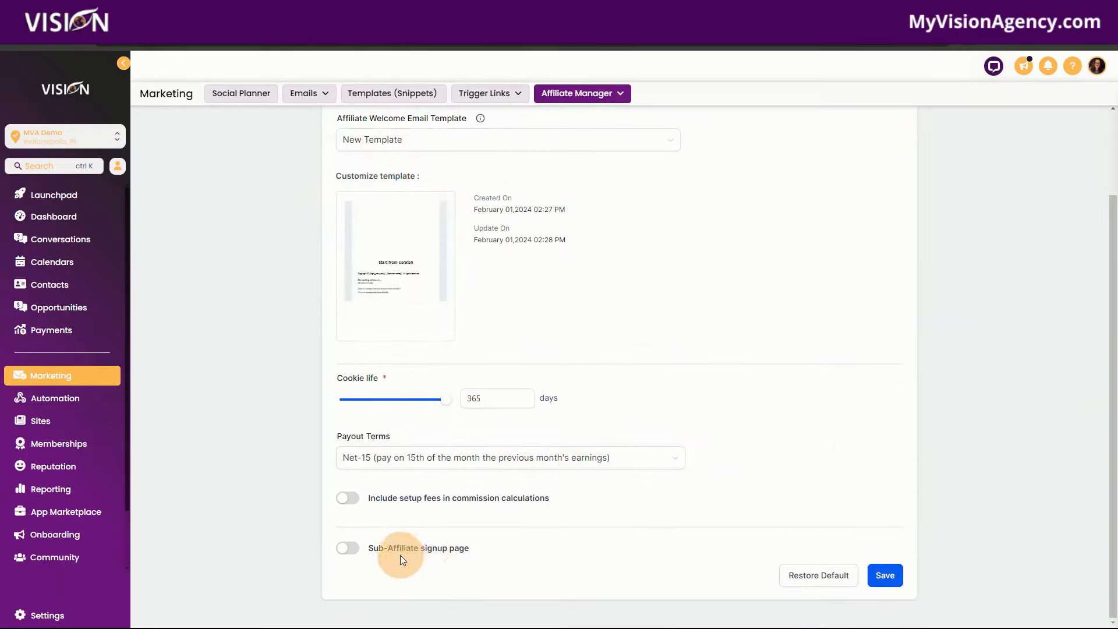
{"action": "scroll", "coordinate": [587, 557], "scroll_direction": "up", "scroll_amount": 3}
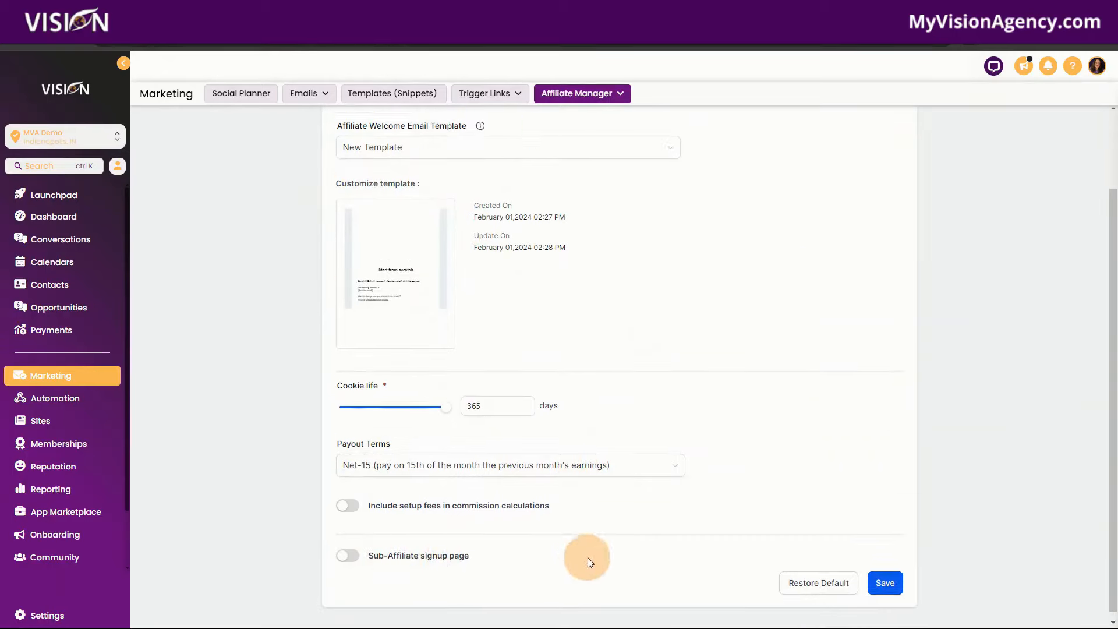
Step: View the Affiliate Manager's naming customizations and select the text of the Title field
{"action": "left_click", "coordinate": [479, 173]}
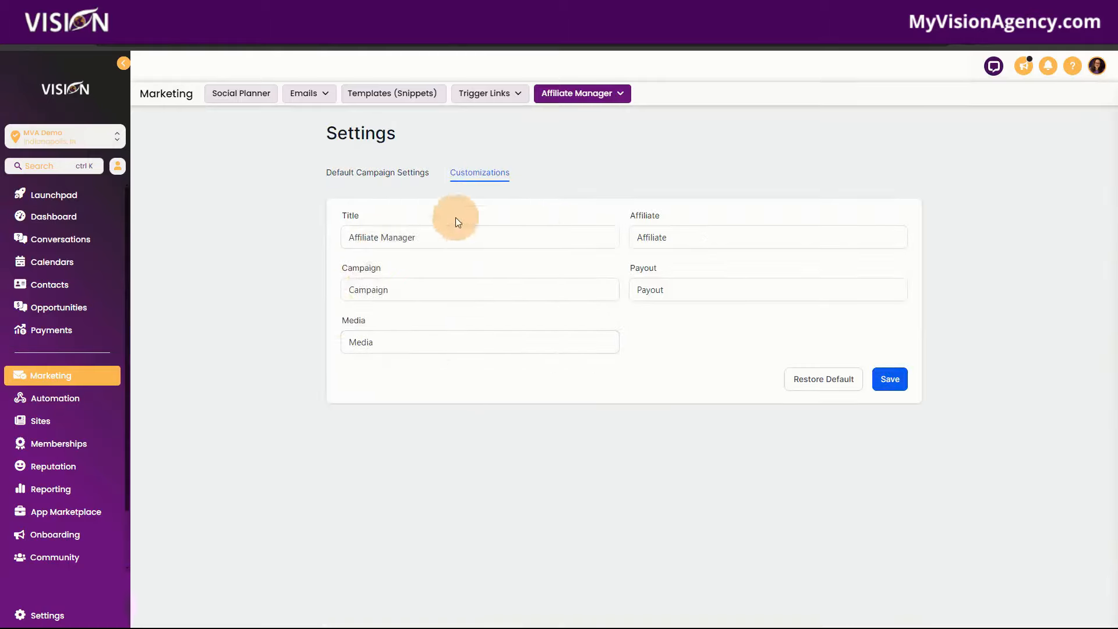
{"action": "mouse_move", "coordinate": [542, 90]}
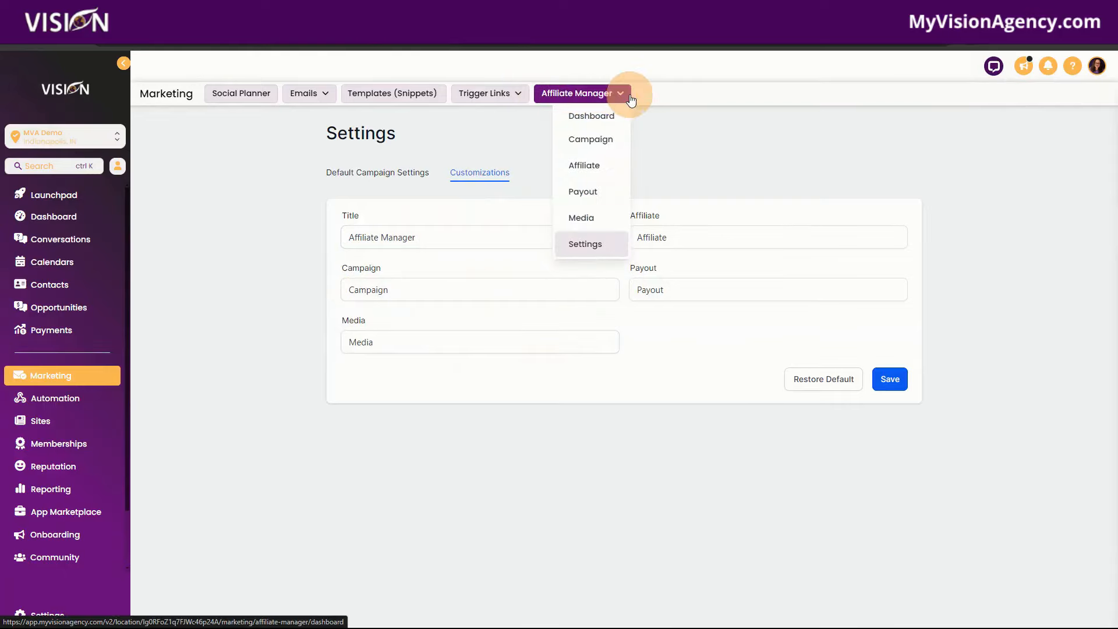
{"action": "left_click", "coordinate": [425, 240]}
{"action": "left_click_drag", "start_coordinate": [430, 240], "coordinate": [337, 237]}
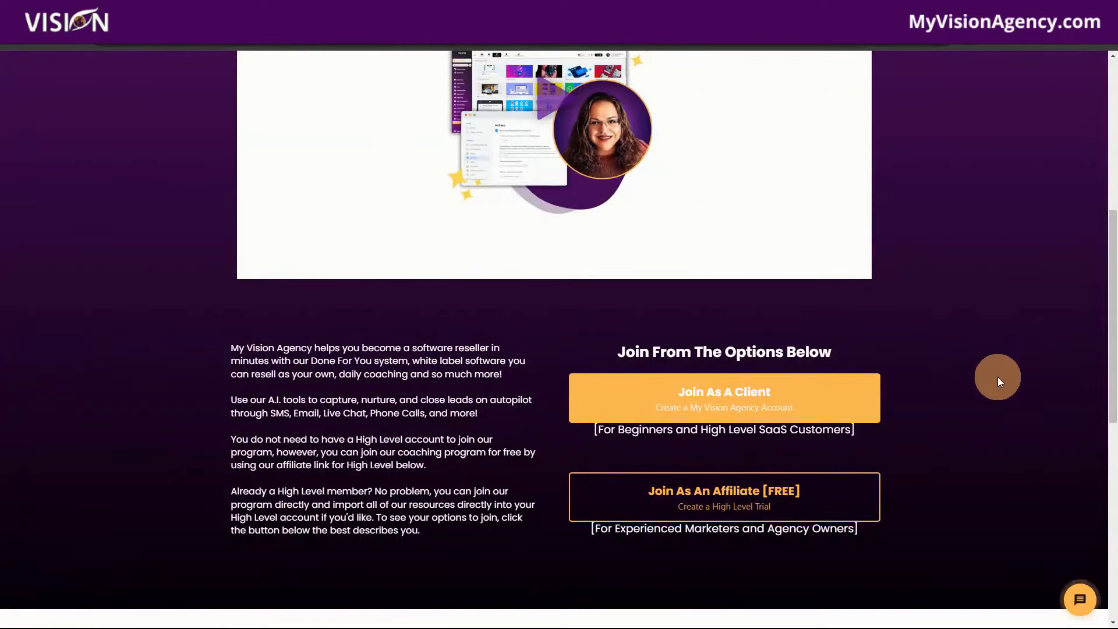
{"action": "scroll", "coordinate": [998, 379], "scroll_direction": "up", "scroll_amount": 2}
{"action": "scroll", "coordinate": [980, 375], "scroll_direction": "down", "scroll_amount": 2}
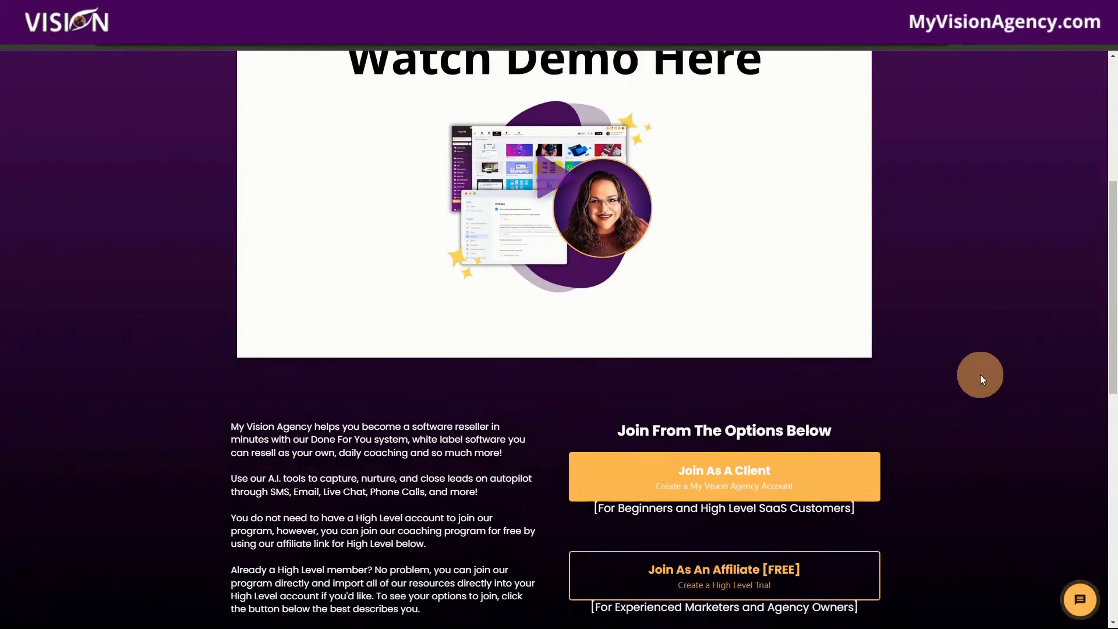